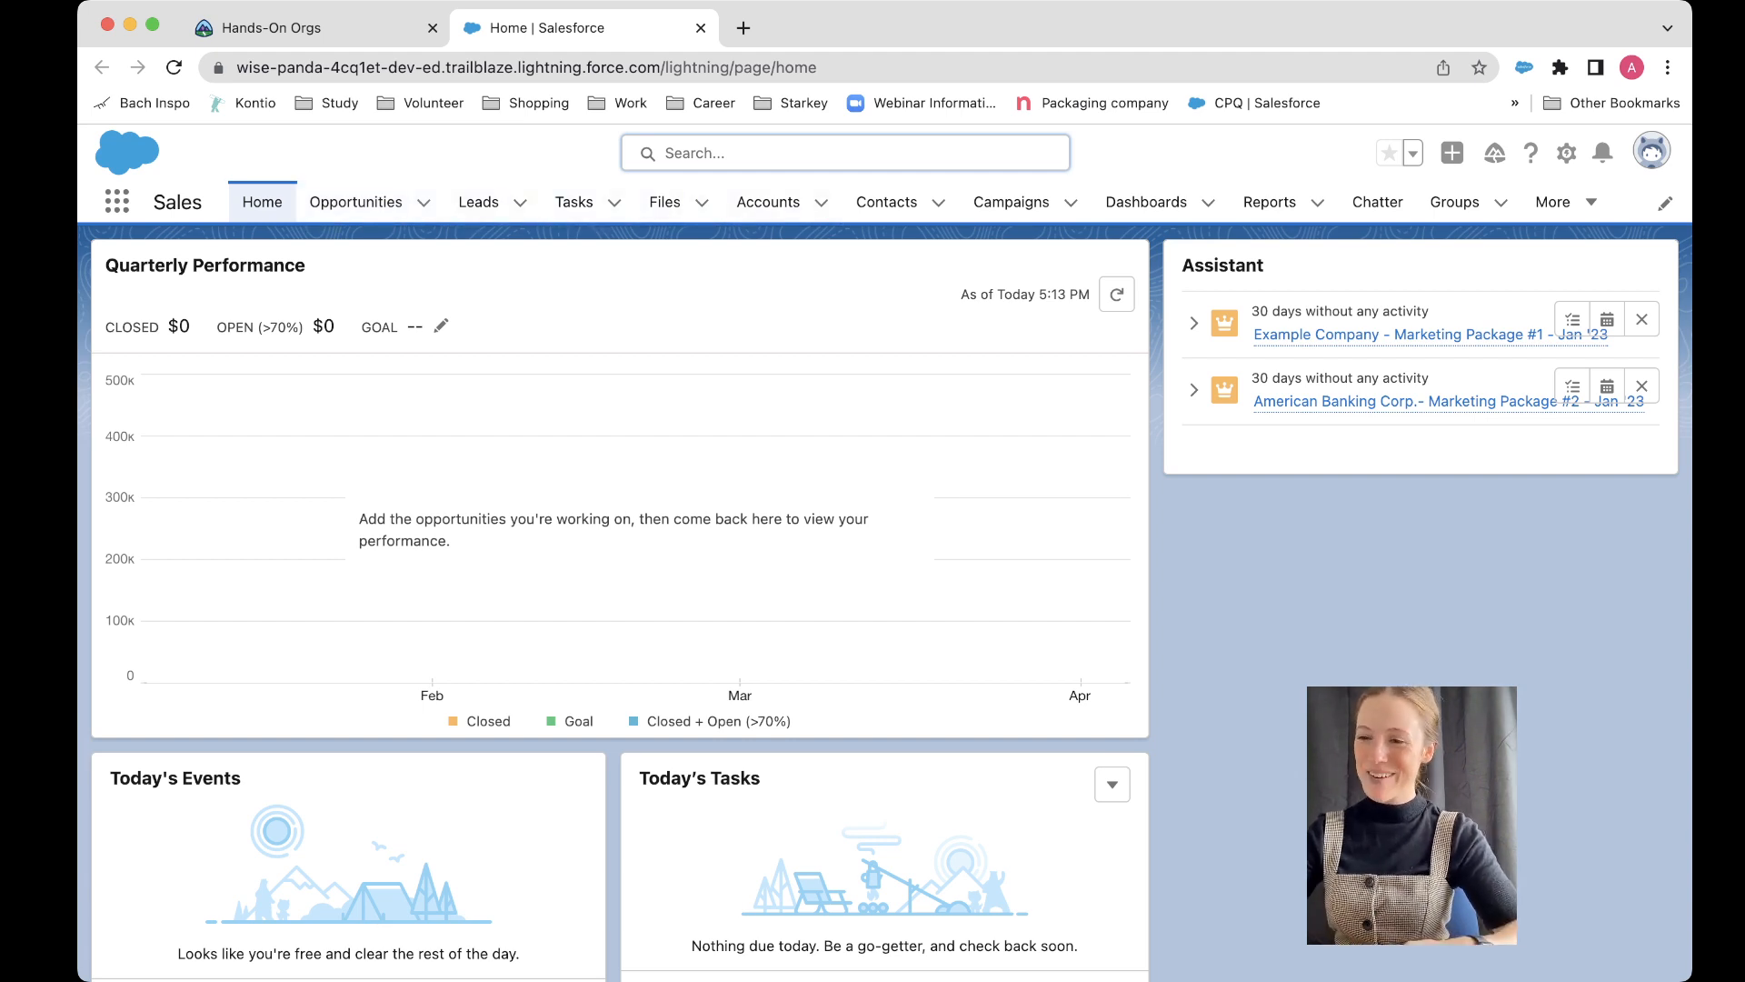
Step: Preview the New Contact form from the Contacts list and close it without saving
left_click(886, 201)
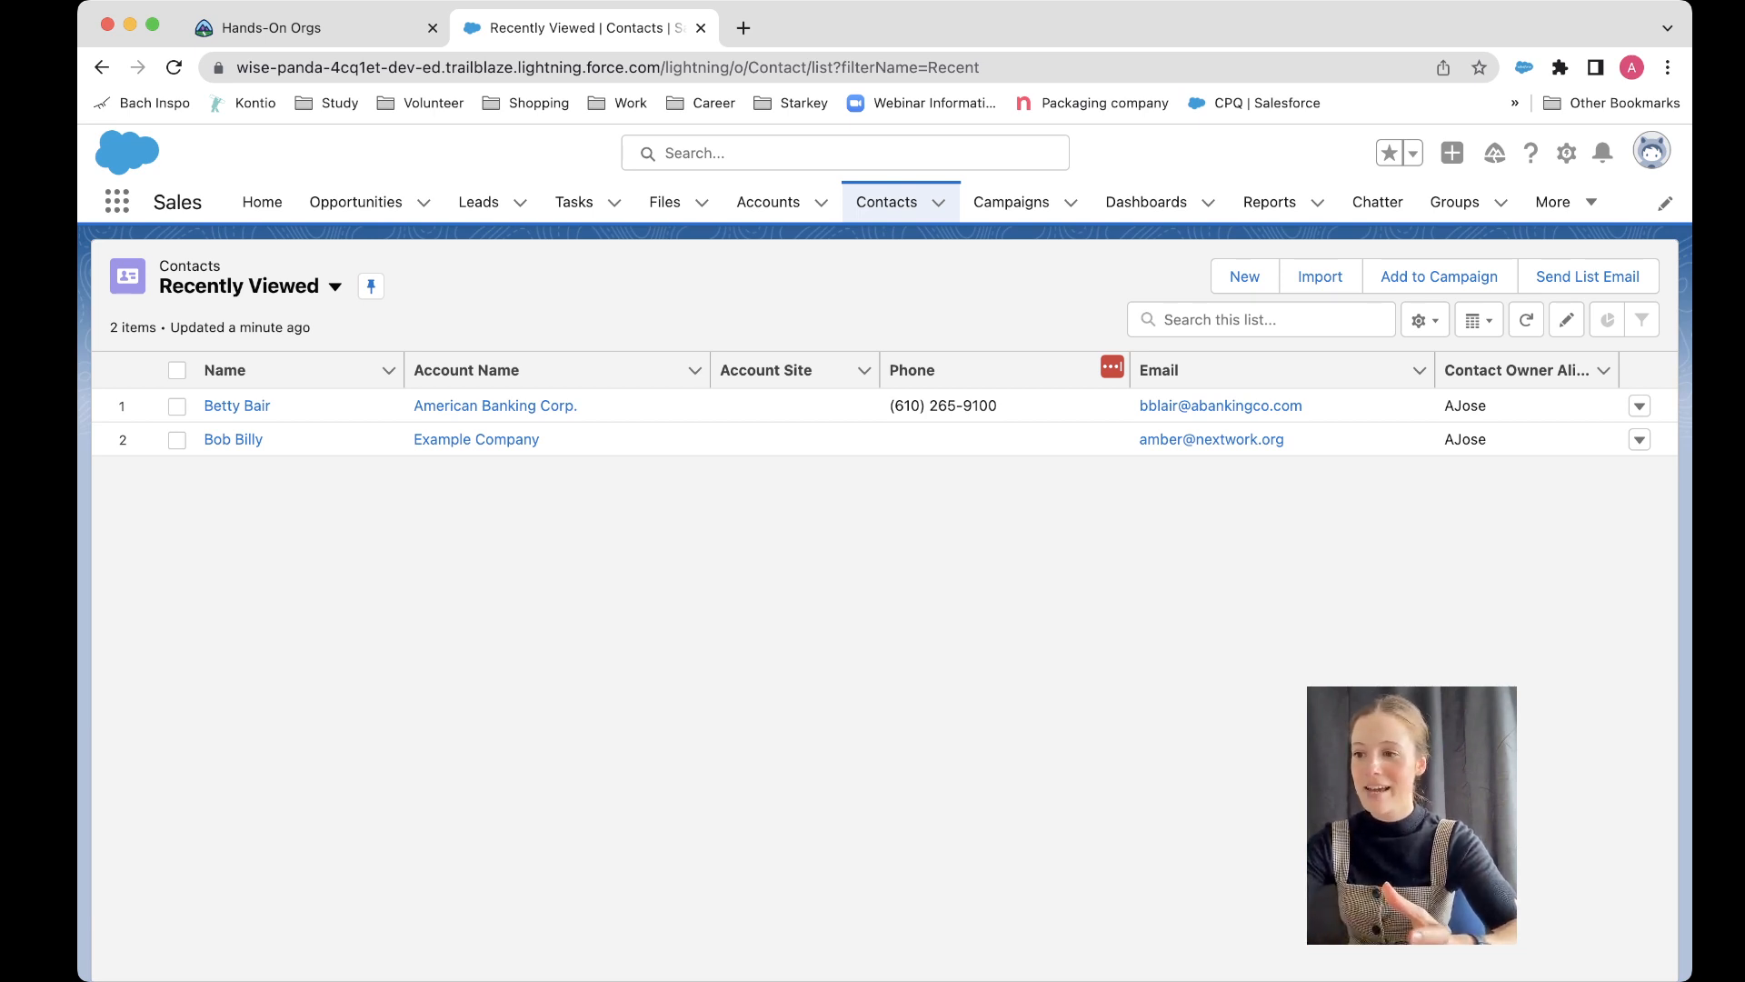
left_click(1245, 276)
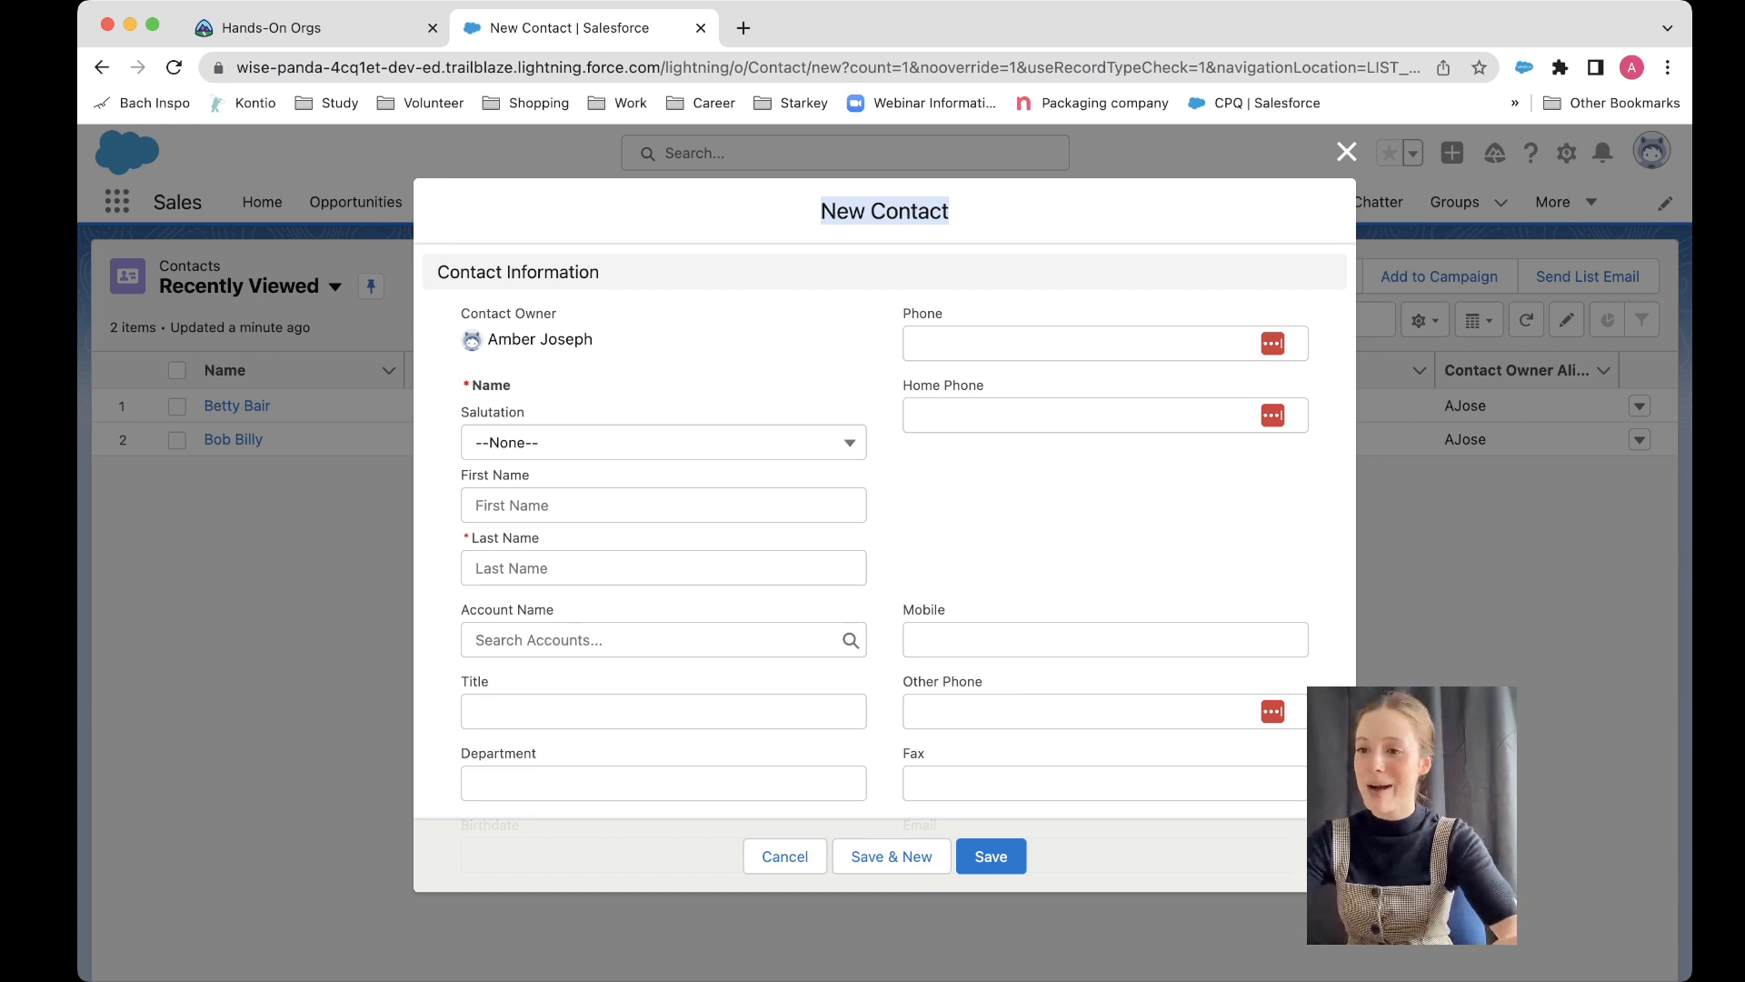
left_click(1346, 152)
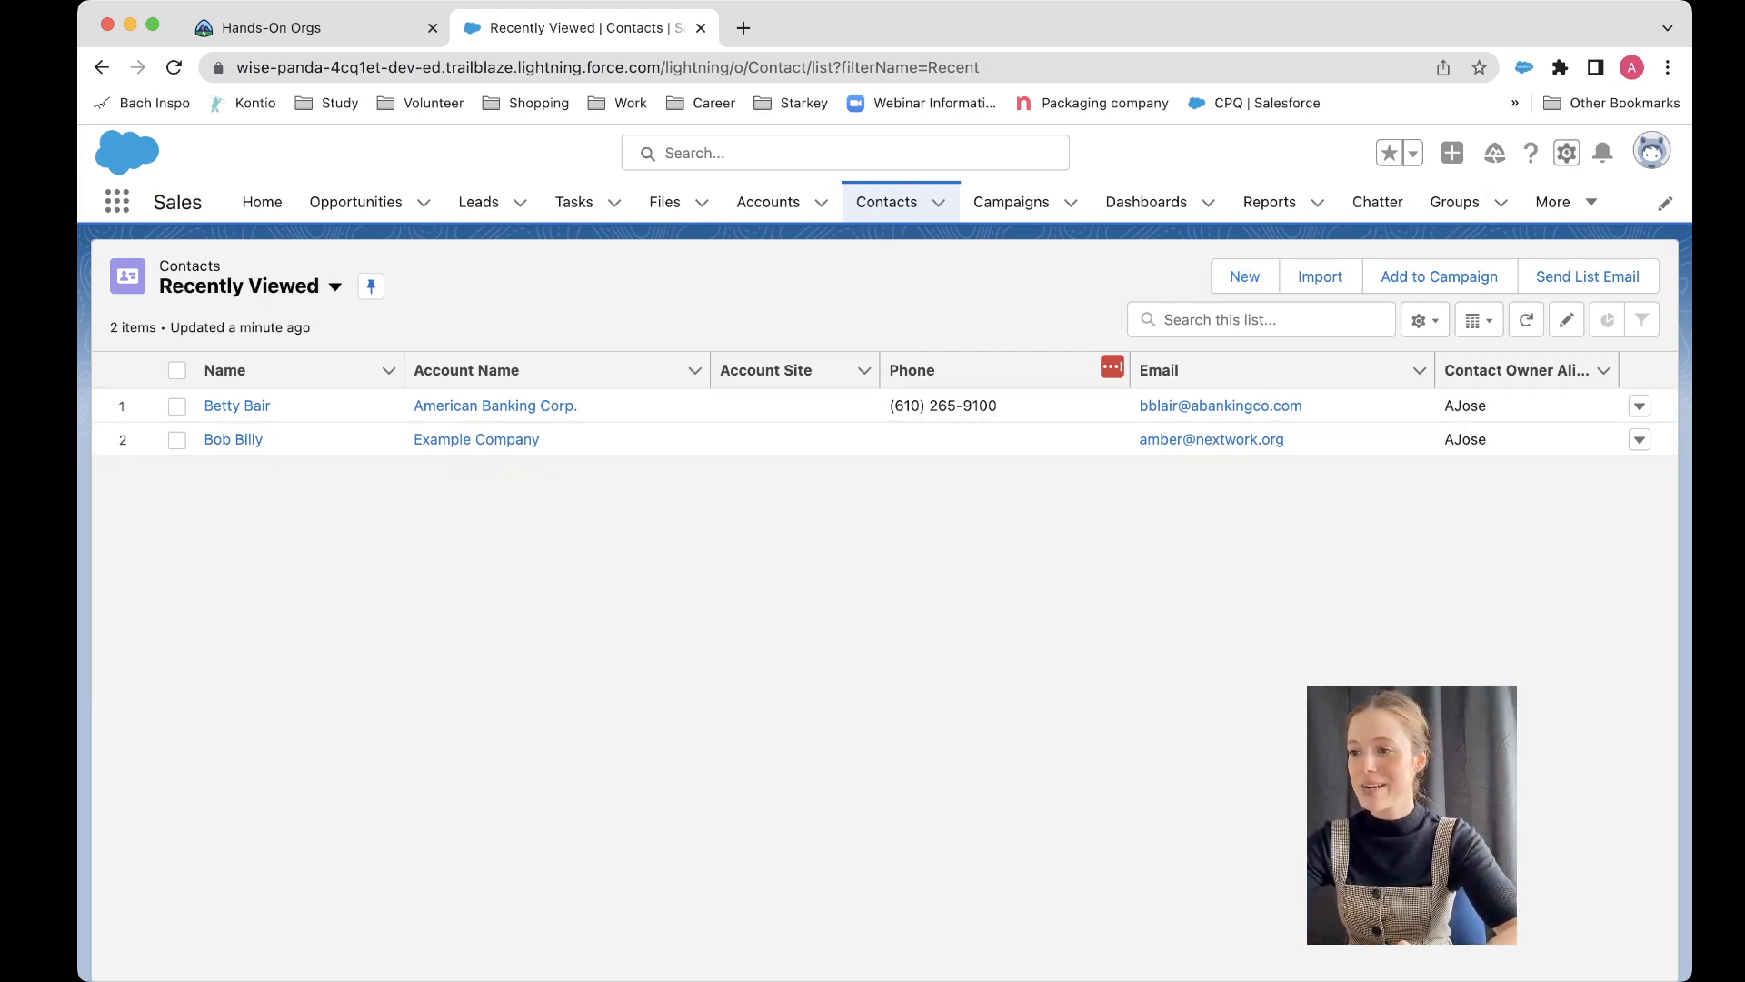
Step: Open the page layouts of the Contact object in Object Manager
left_click(1565, 153)
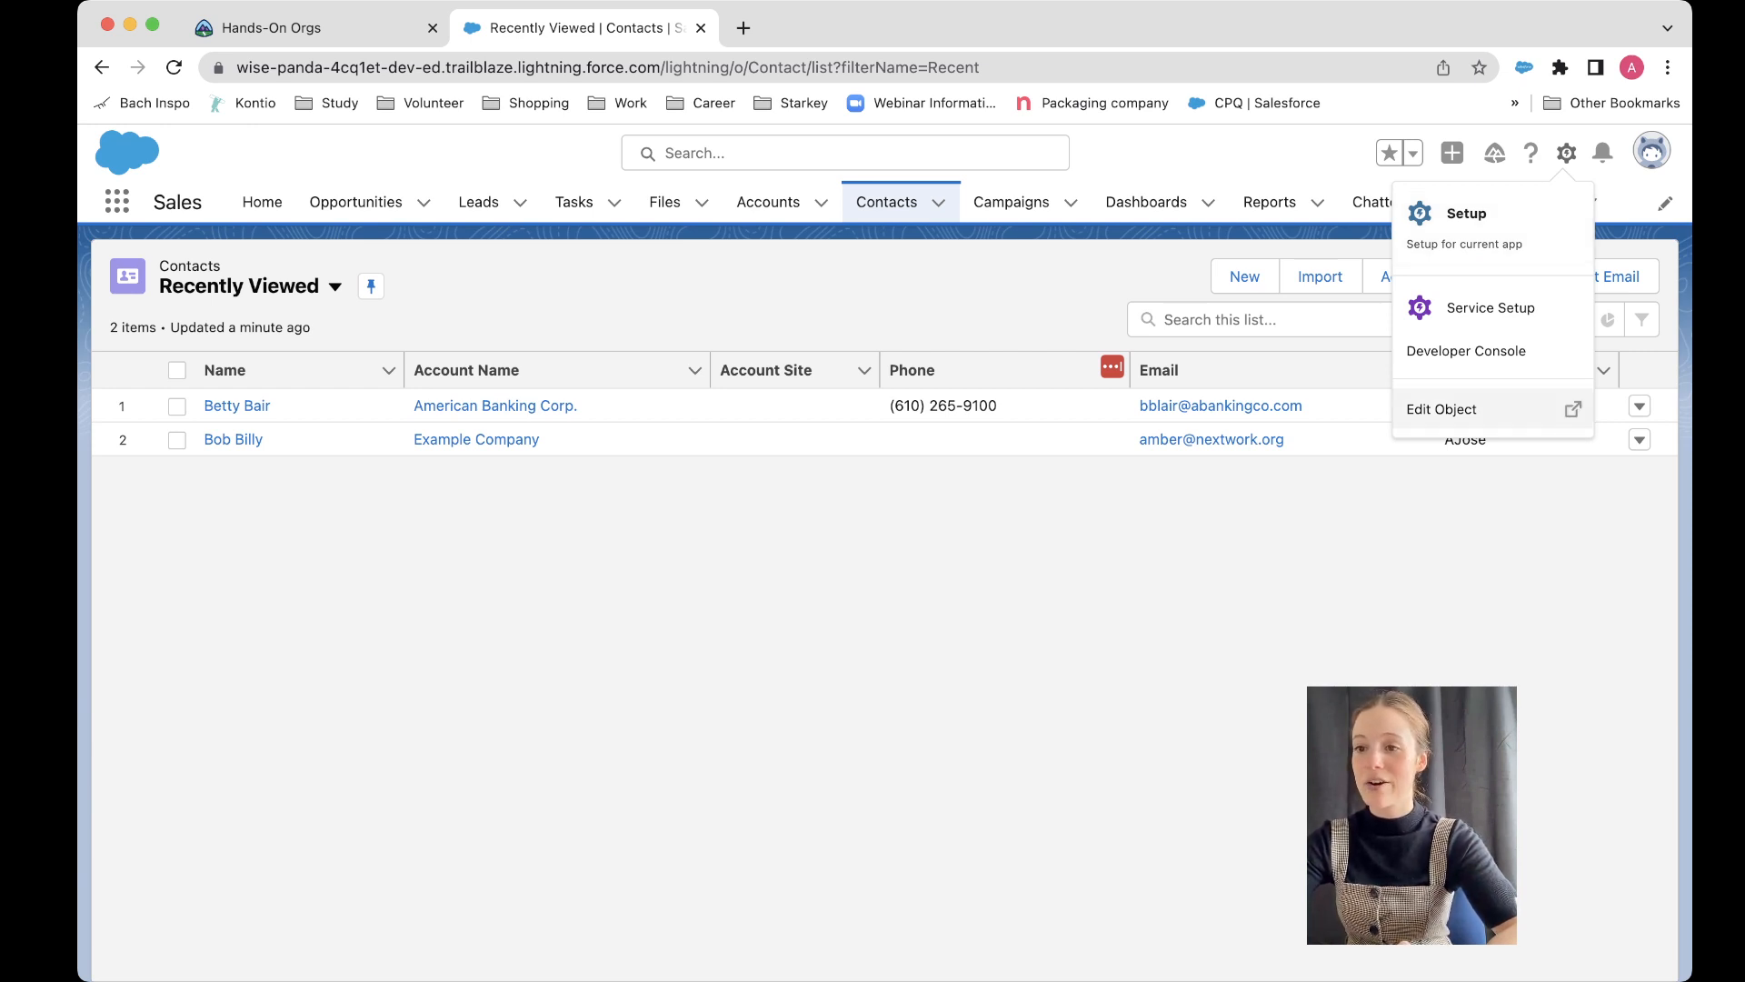
left_click(1454, 409)
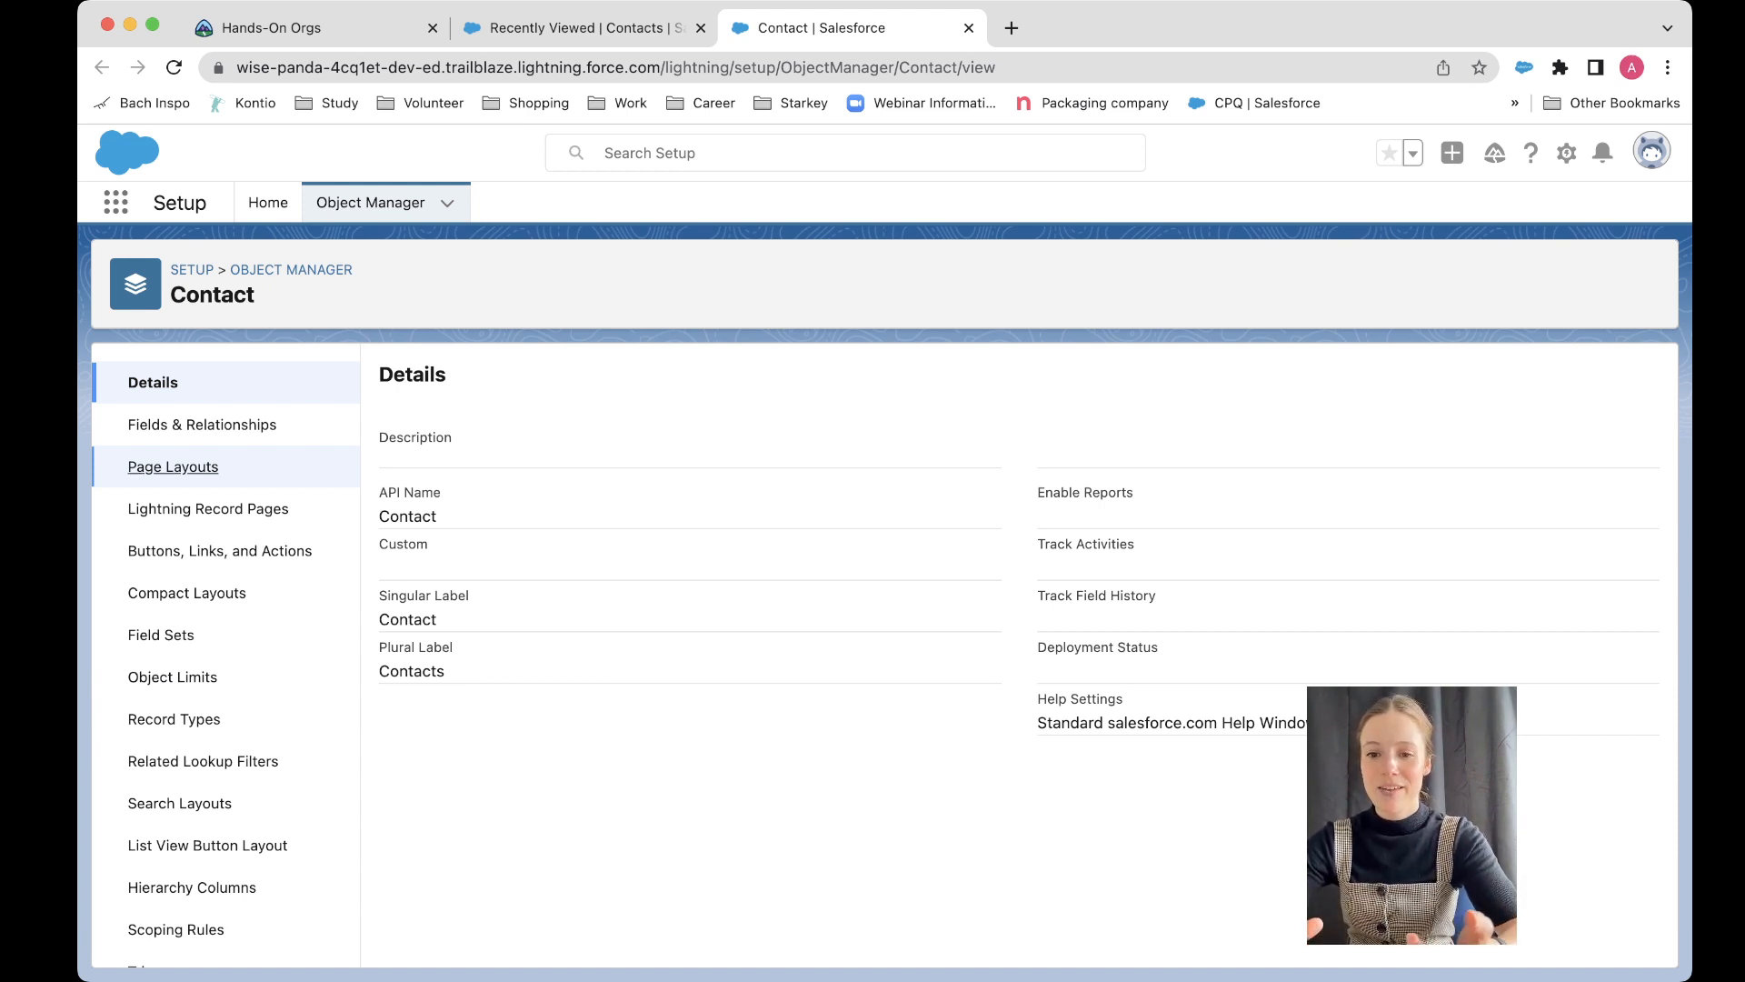
left_click(173, 466)
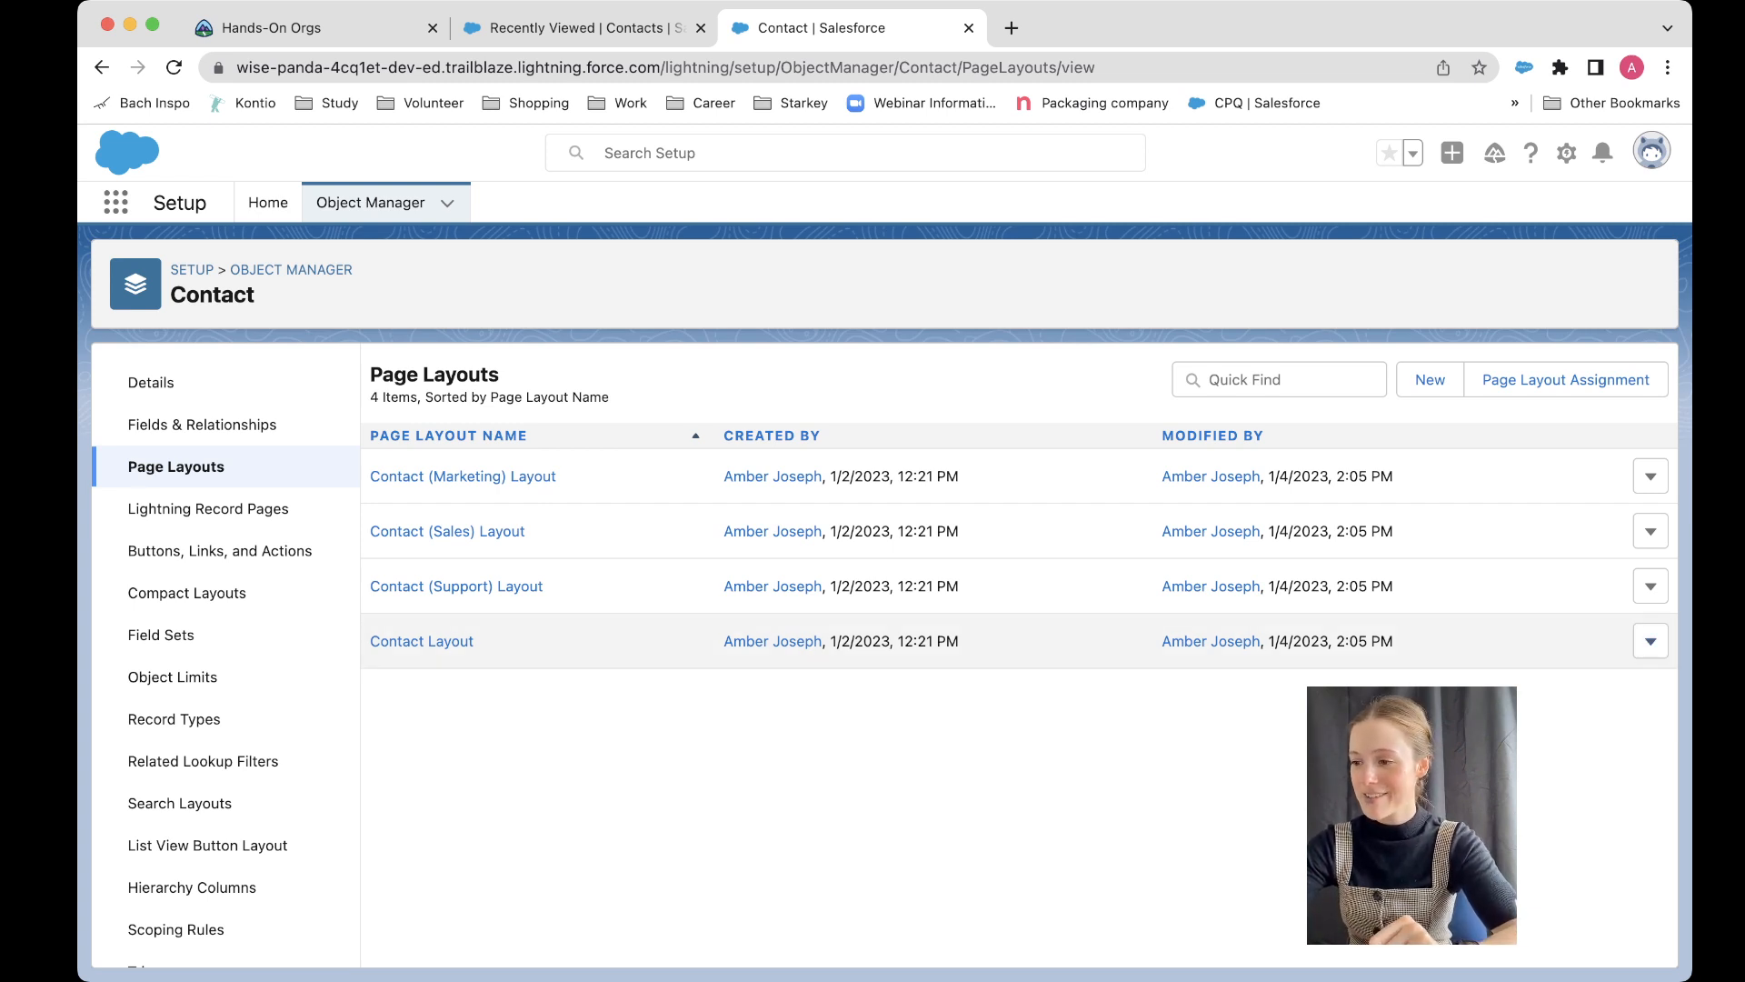
left_click(1651, 642)
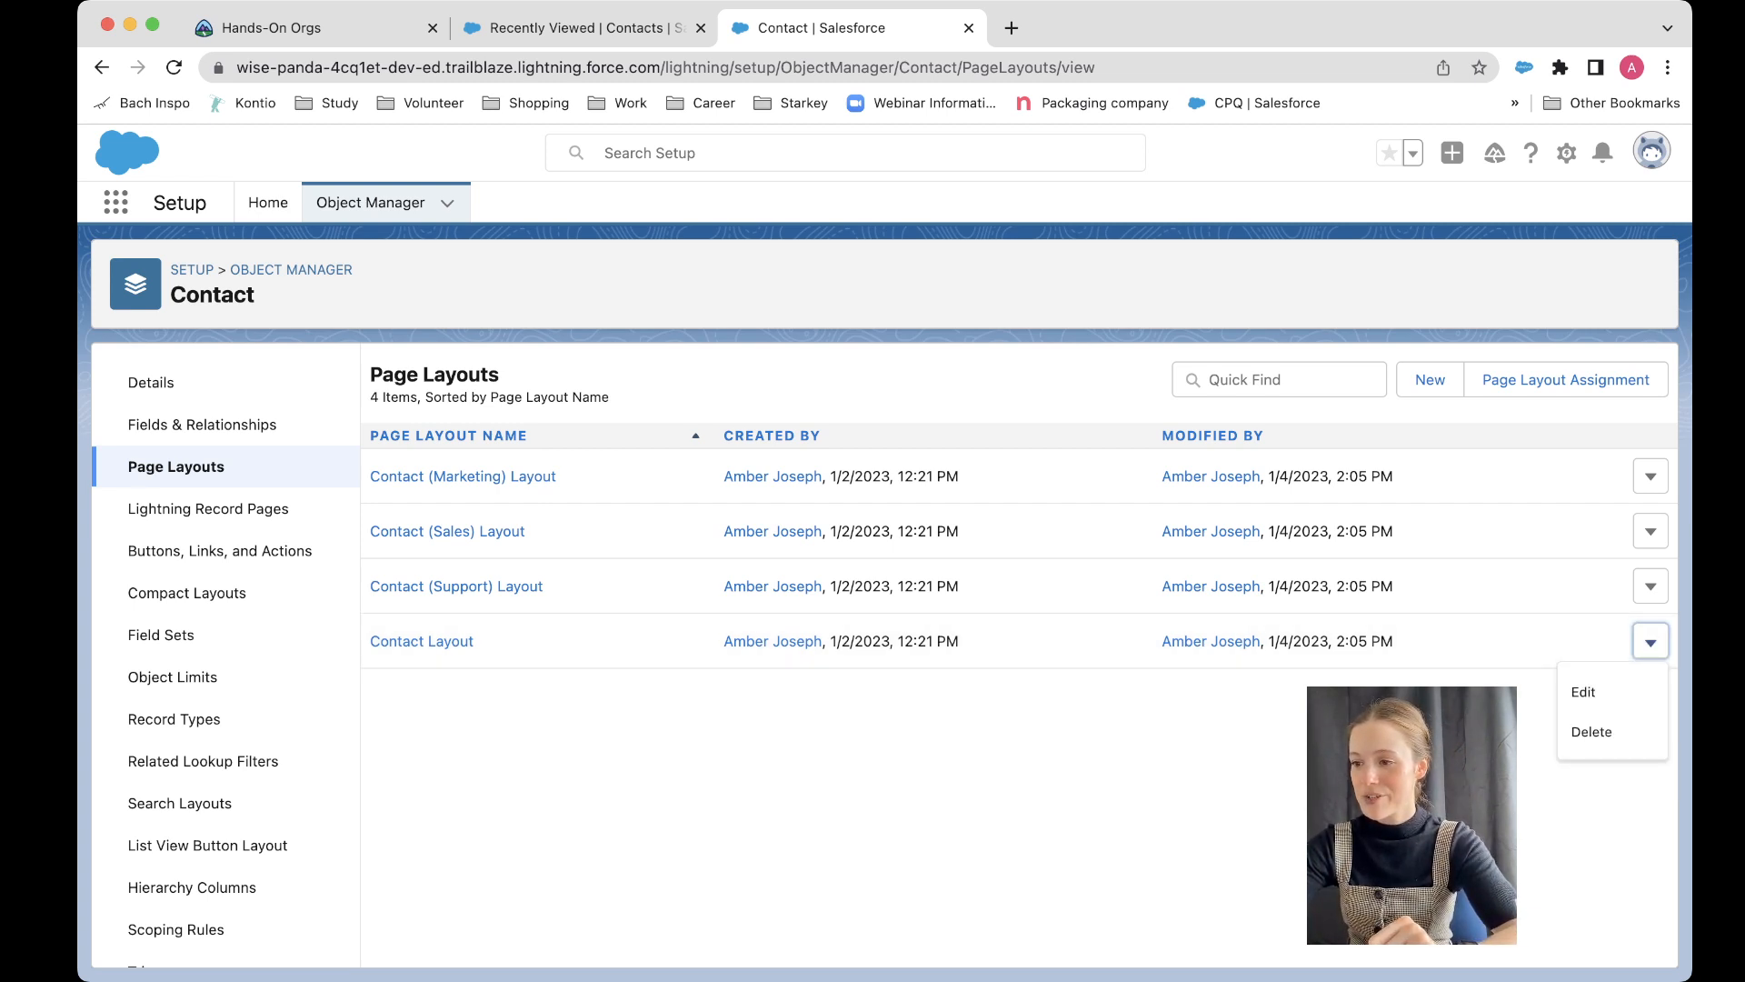
left_click(1583, 693)
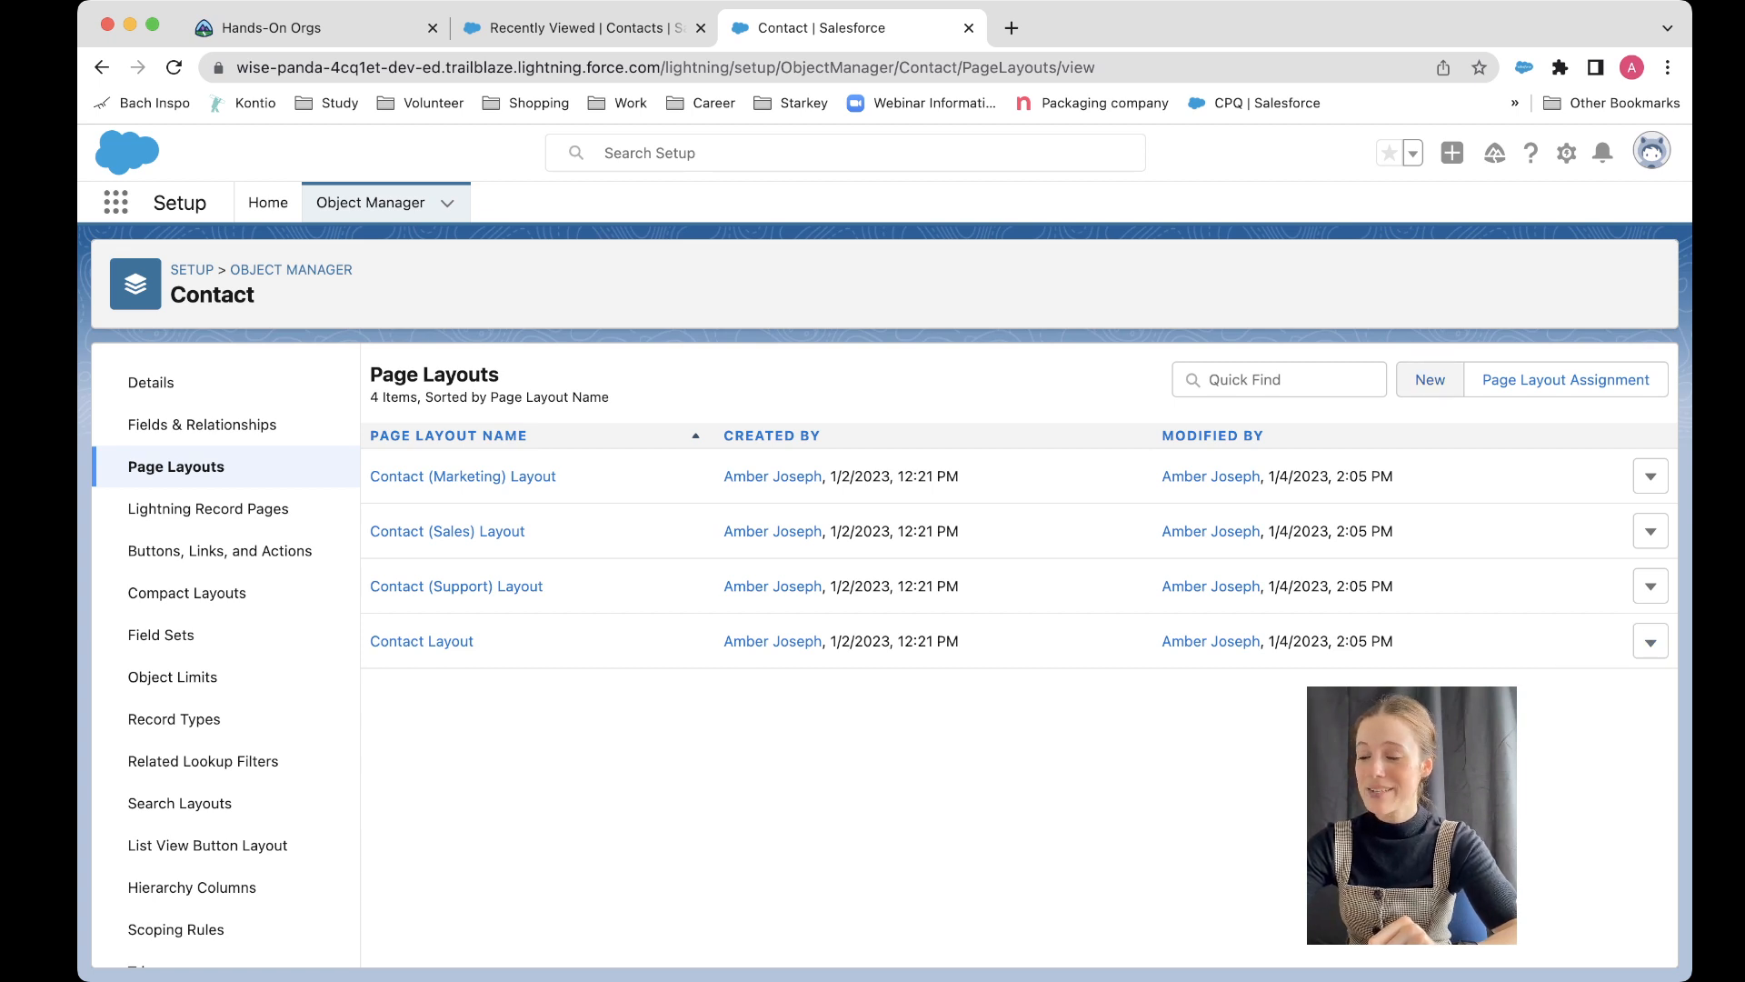
Step: Create a feed-based page layout named Partner Contact Layout, cloned from Contact Layout
left_click(1430, 379)
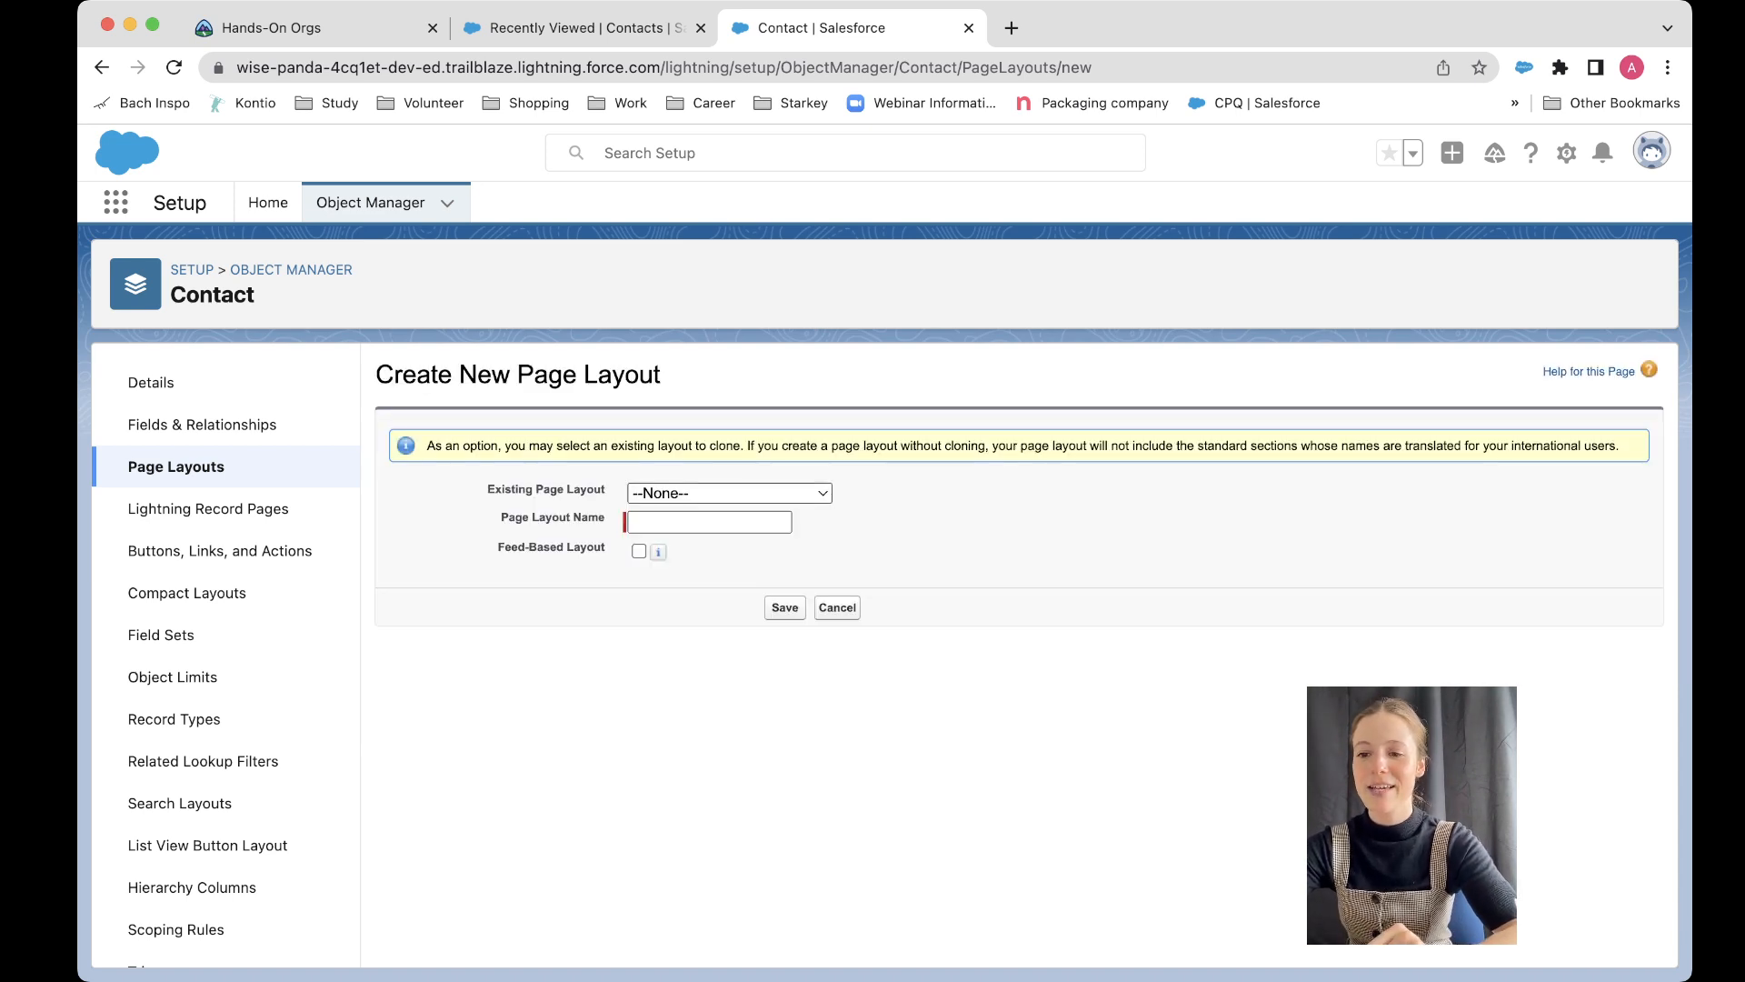
left_click_drag(489, 490, 606, 490)
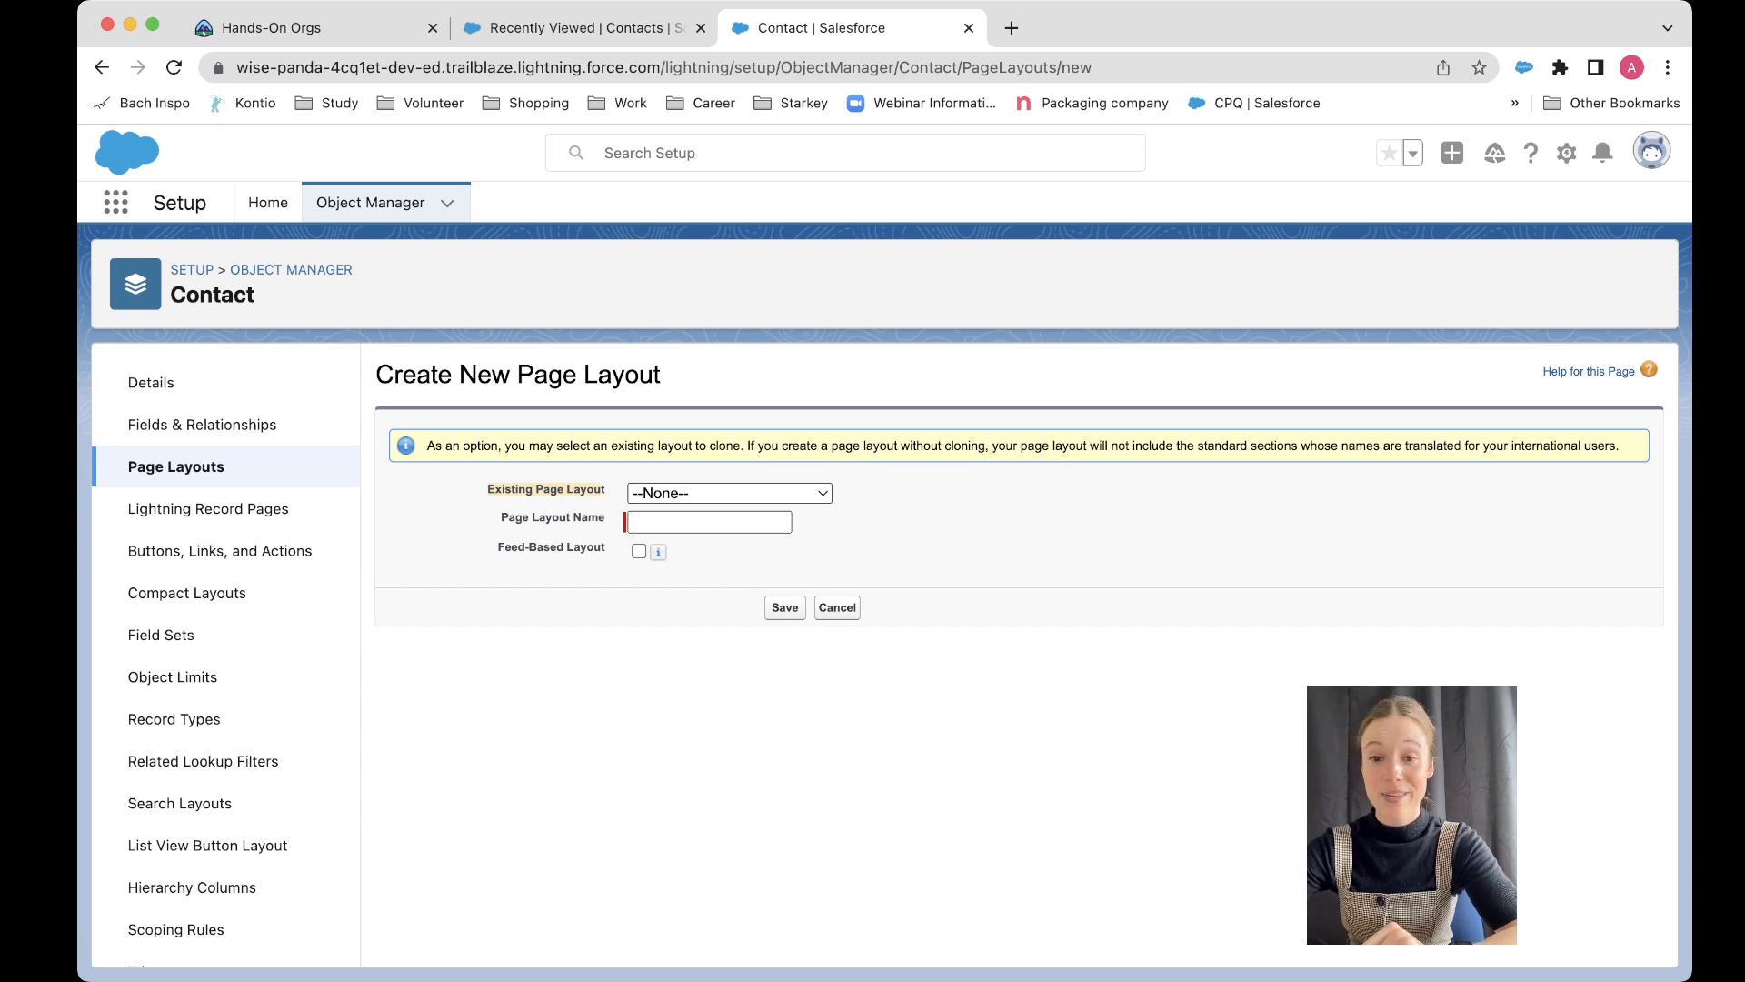
left_click(730, 493)
left_click(684, 514)
left_click(709, 522)
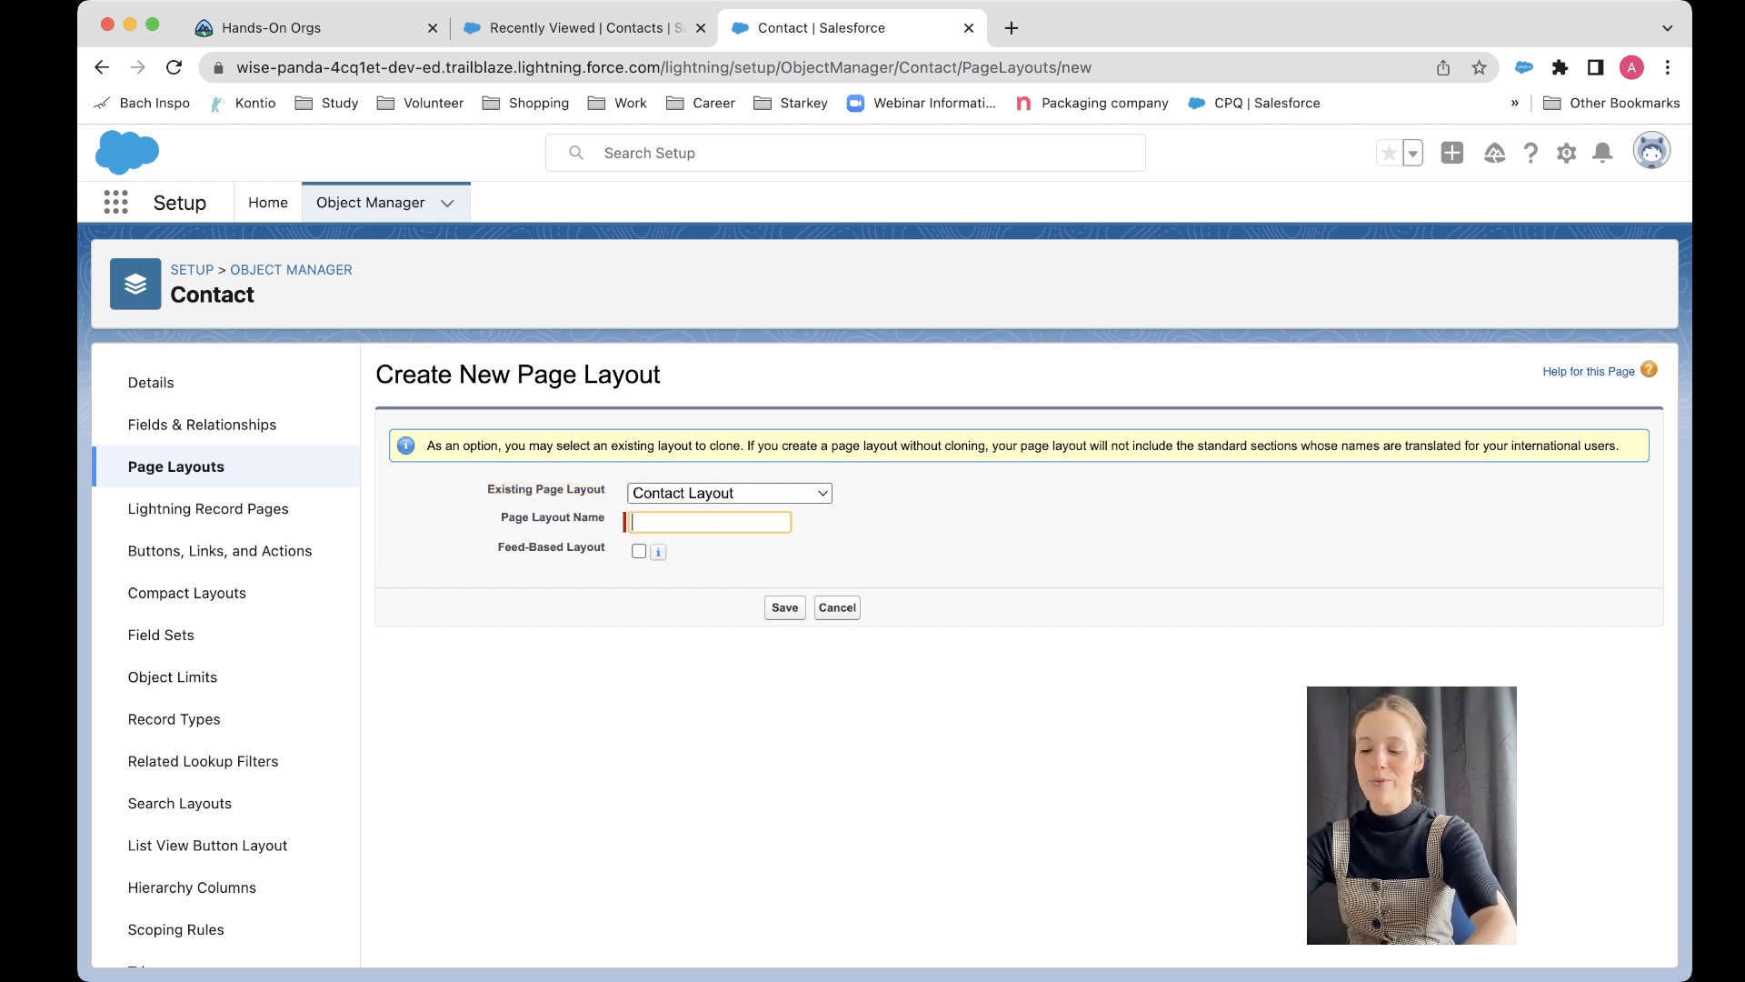
type("Par")
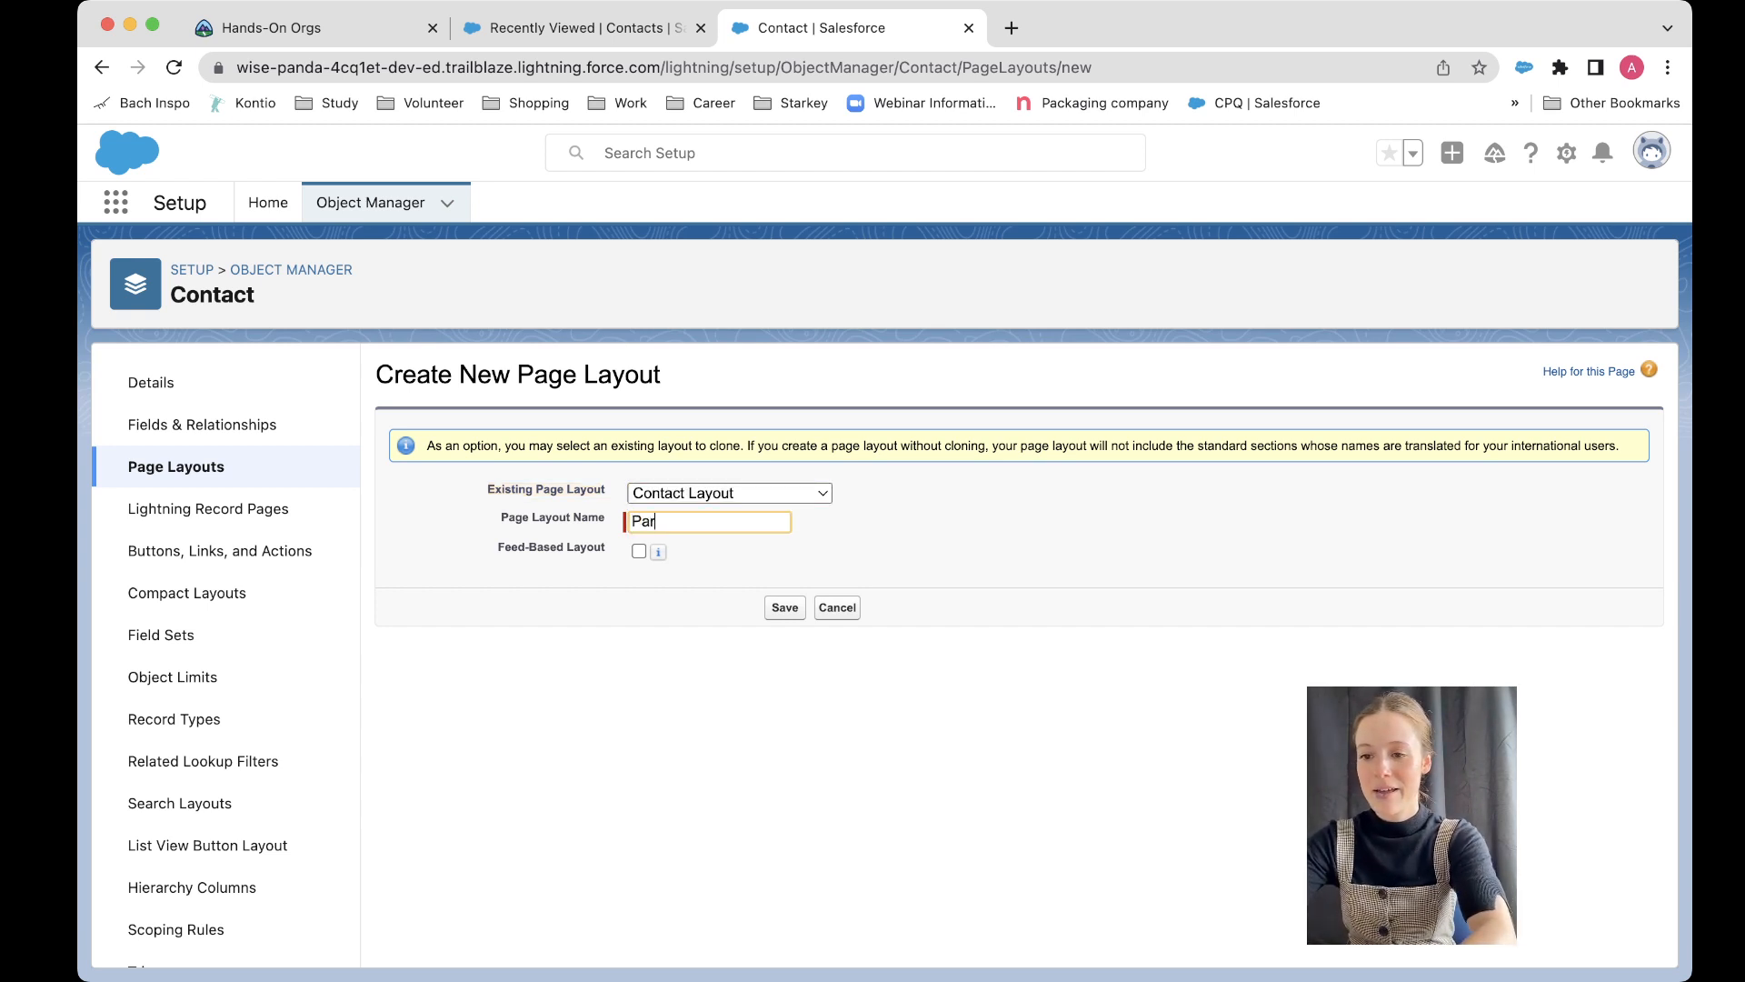
type("tner Con")
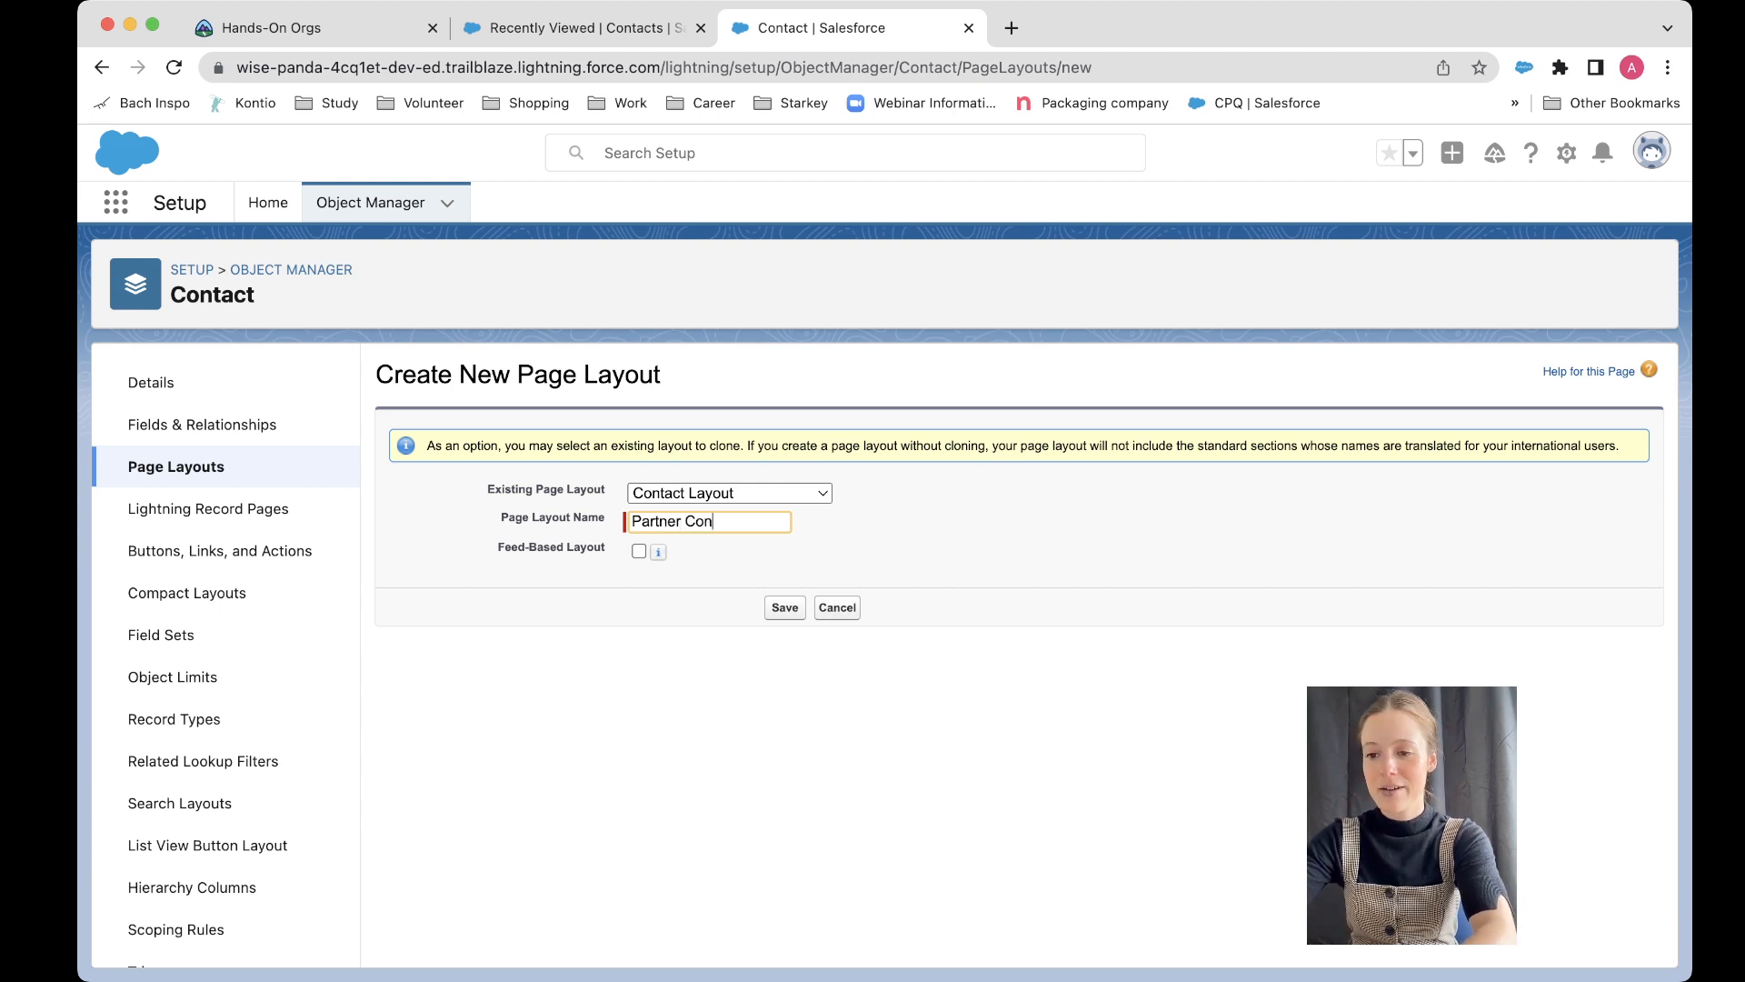
type("tner Contact Layout")
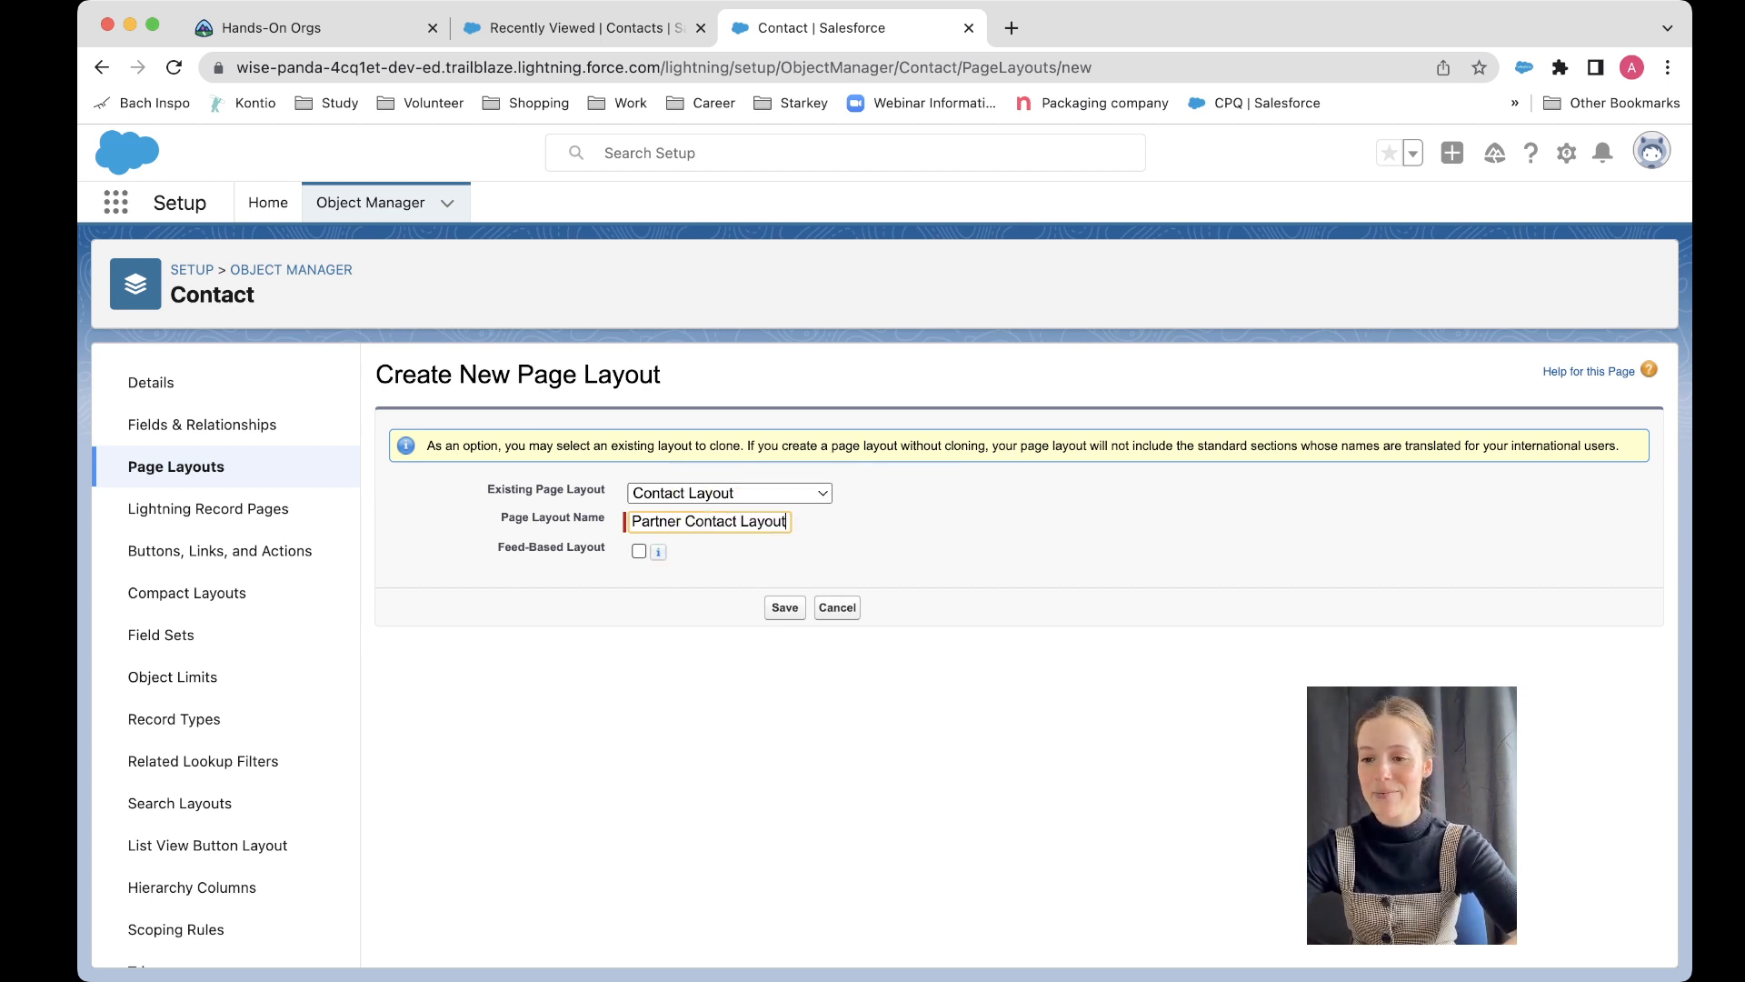
left_click(639, 551)
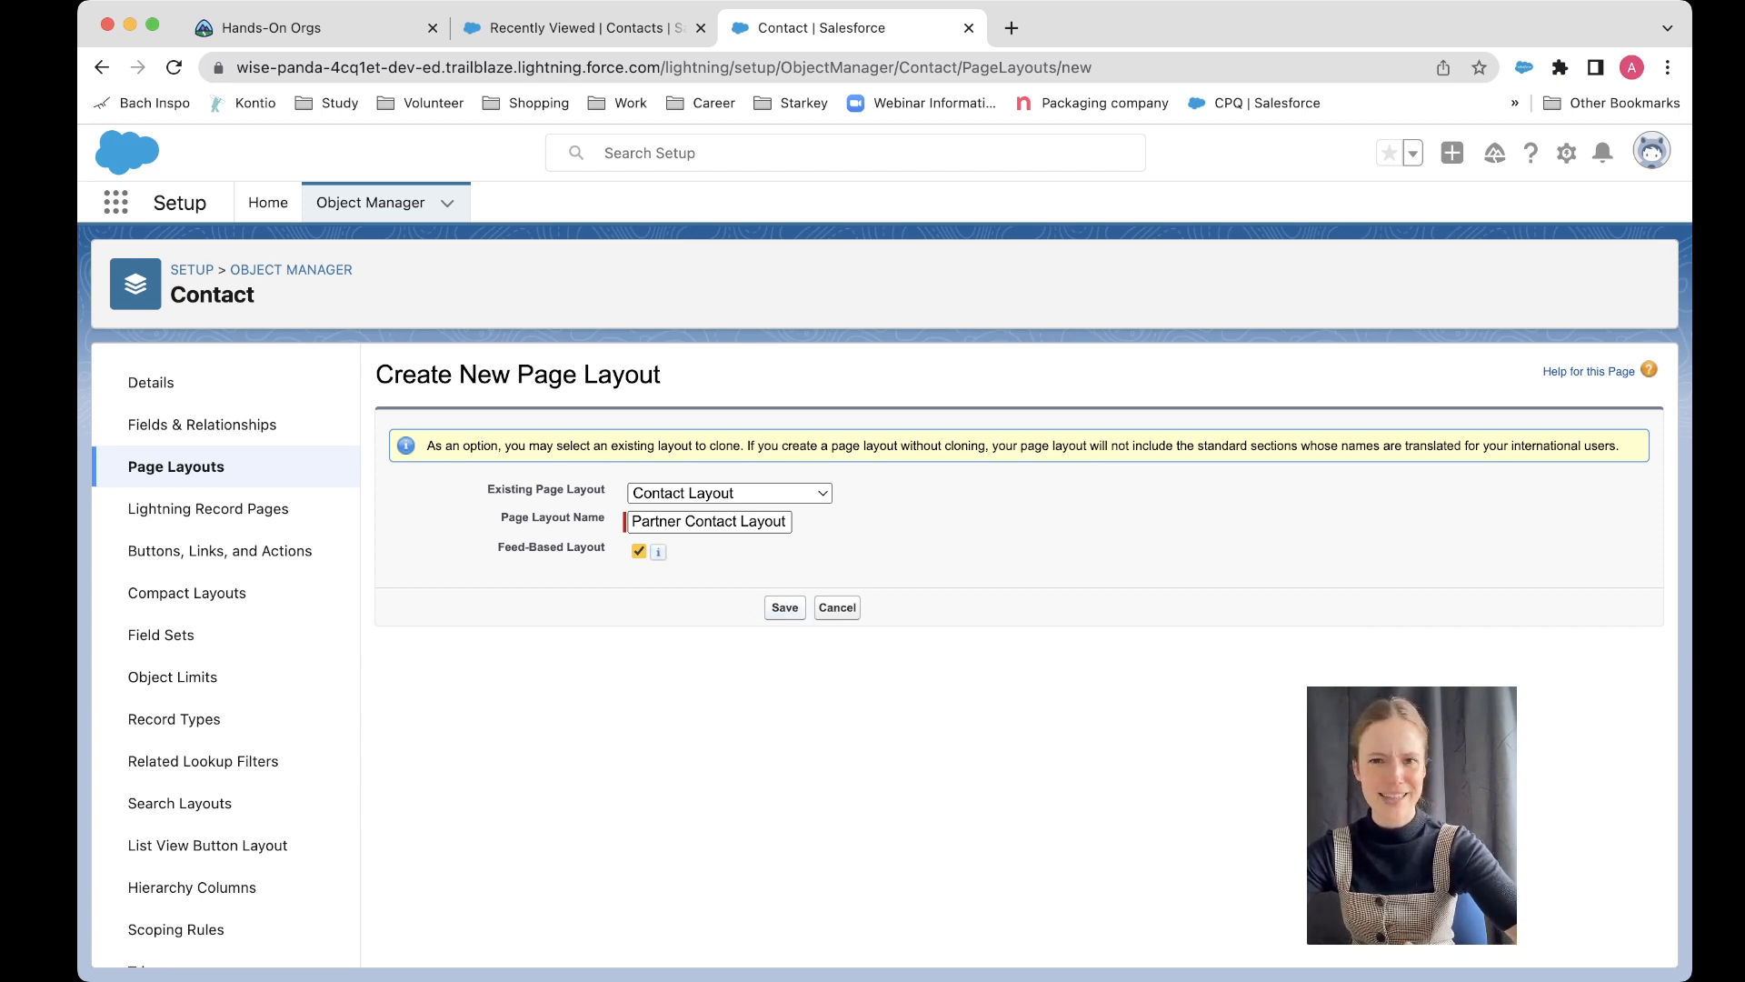
left_click(784, 607)
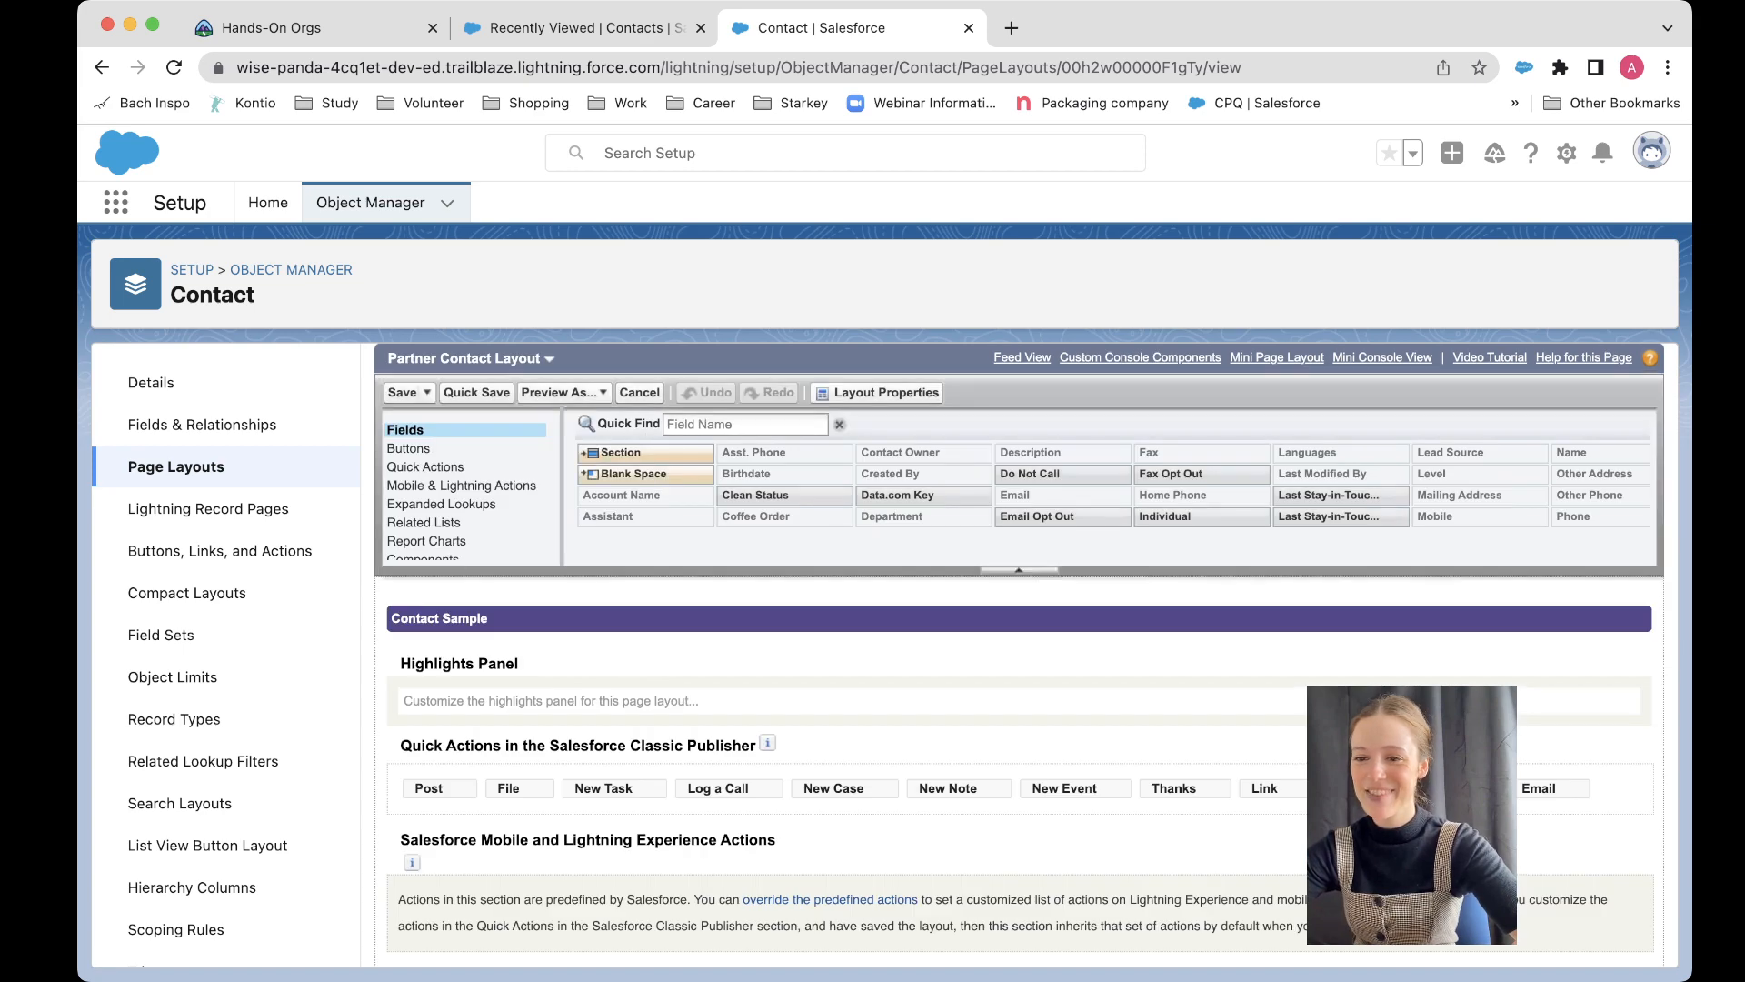
Step: Remove the Fax and Home Phone fields from the layout's Contact Information section
scroll(1019, 654, "down", 3)
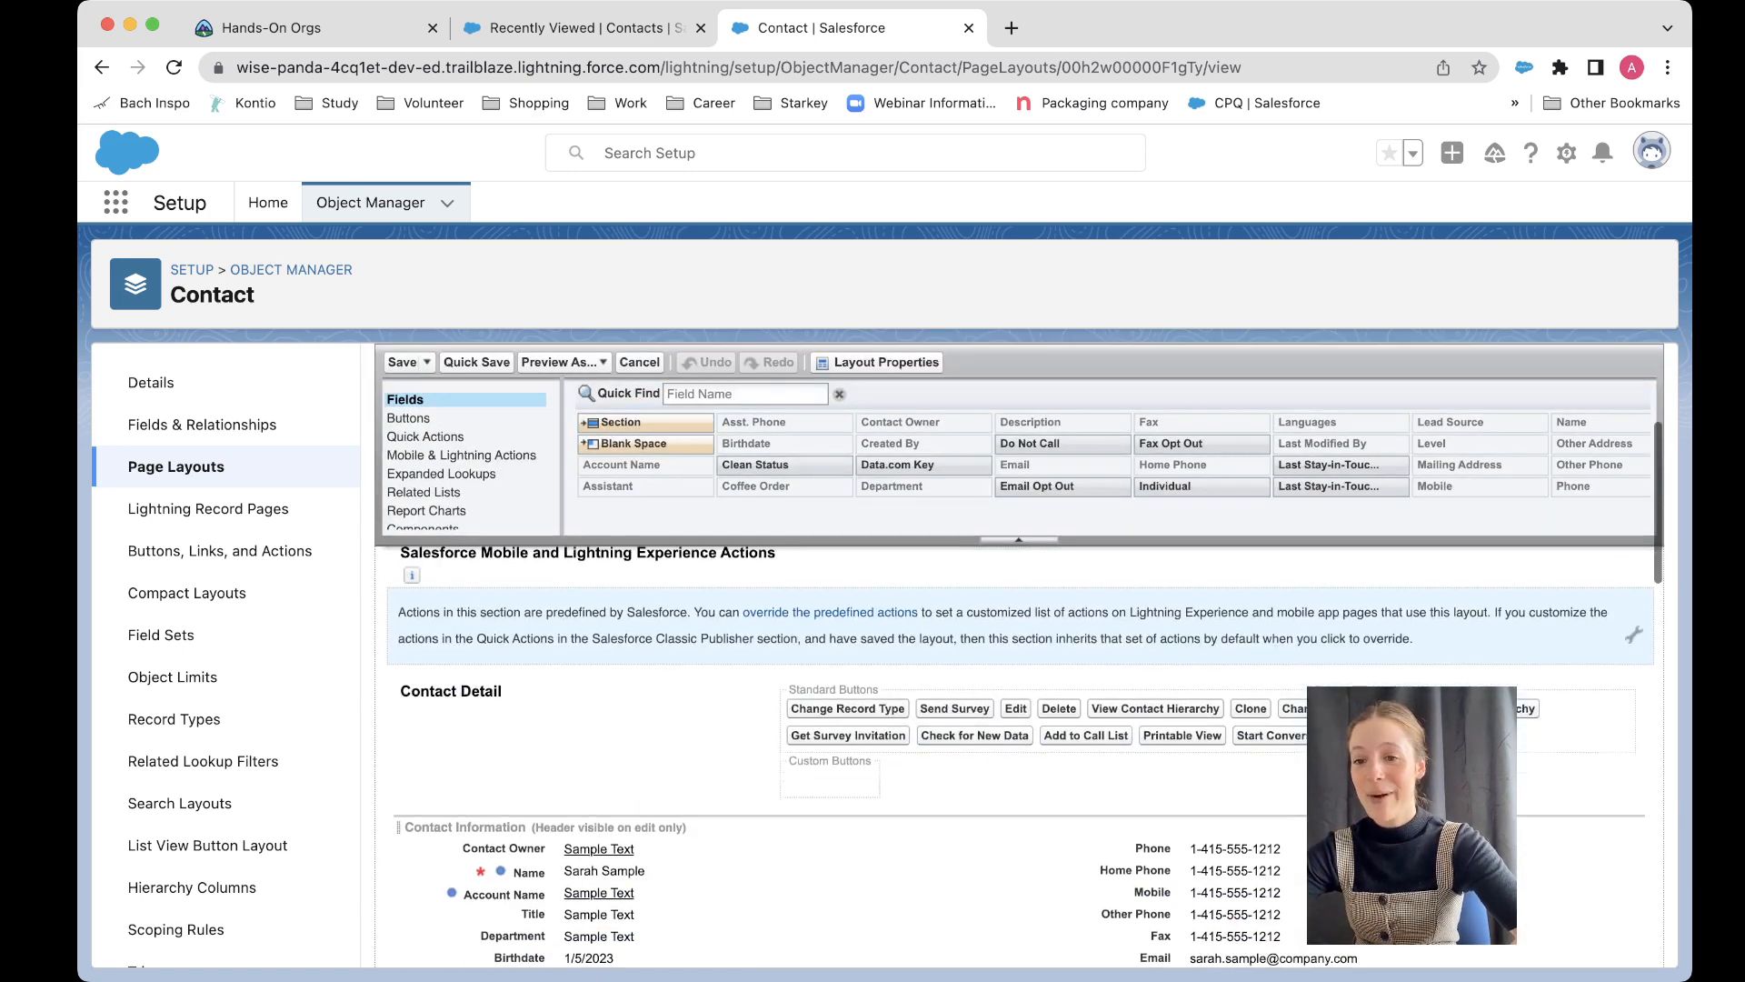
scroll(1020, 754, "down", 3)
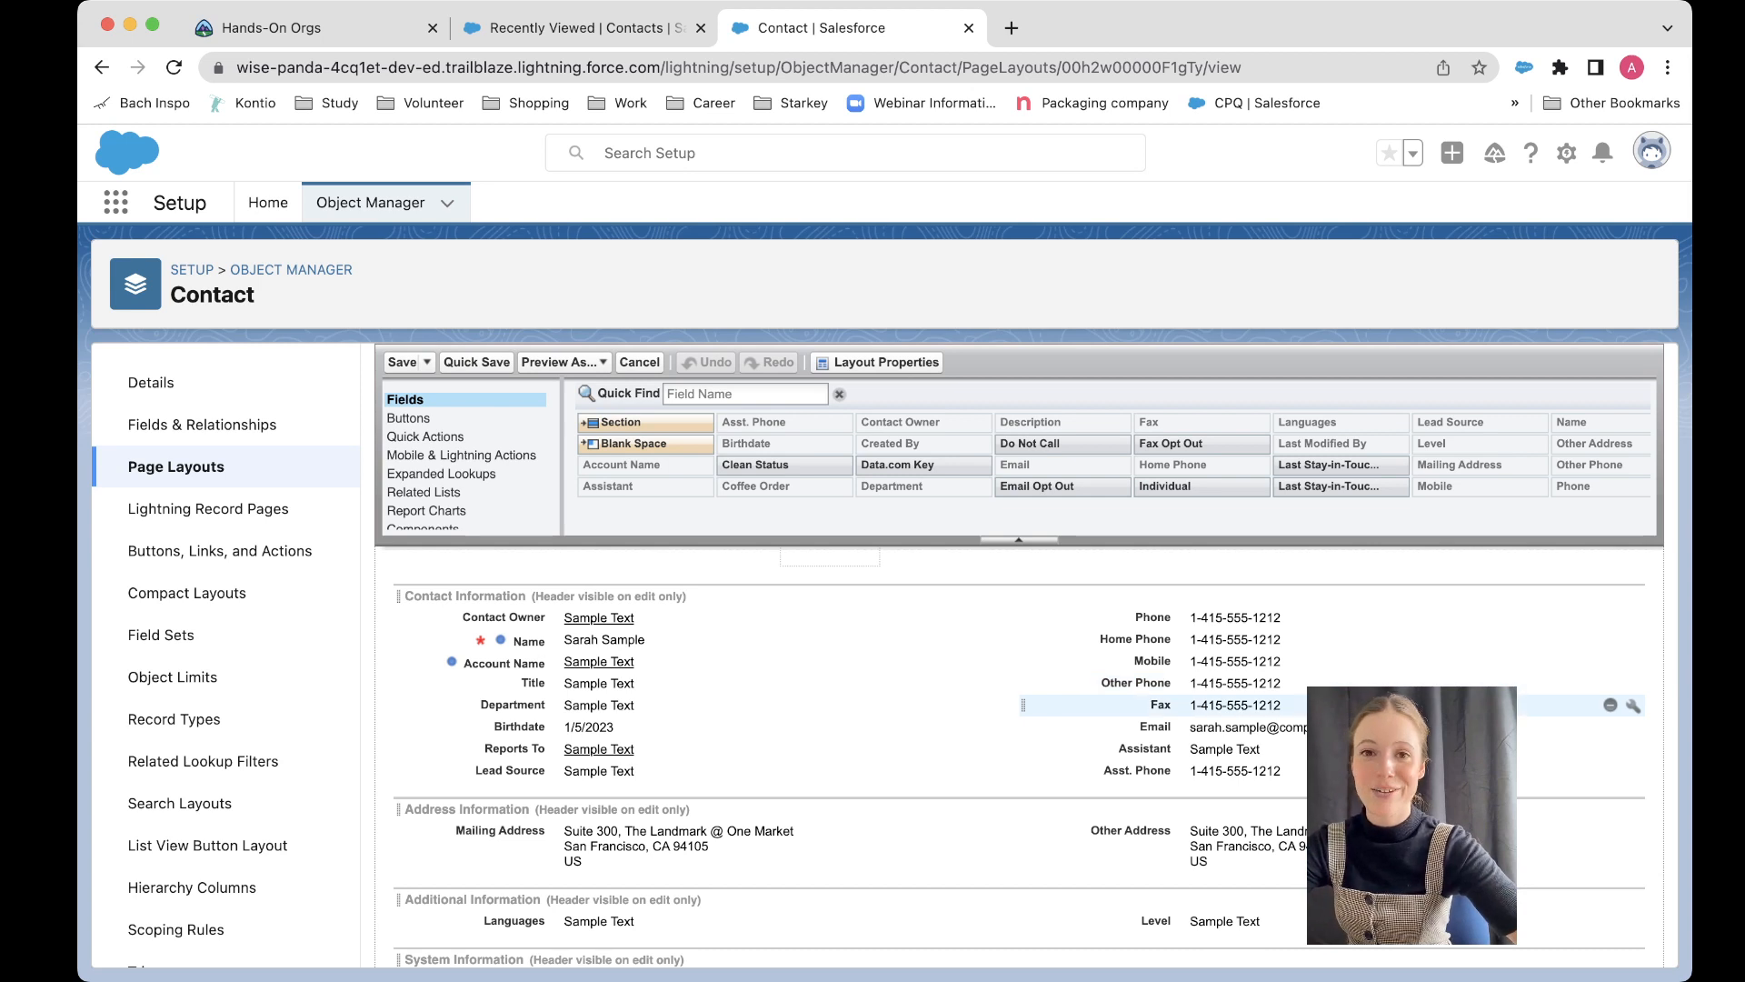
left_click(1610, 705)
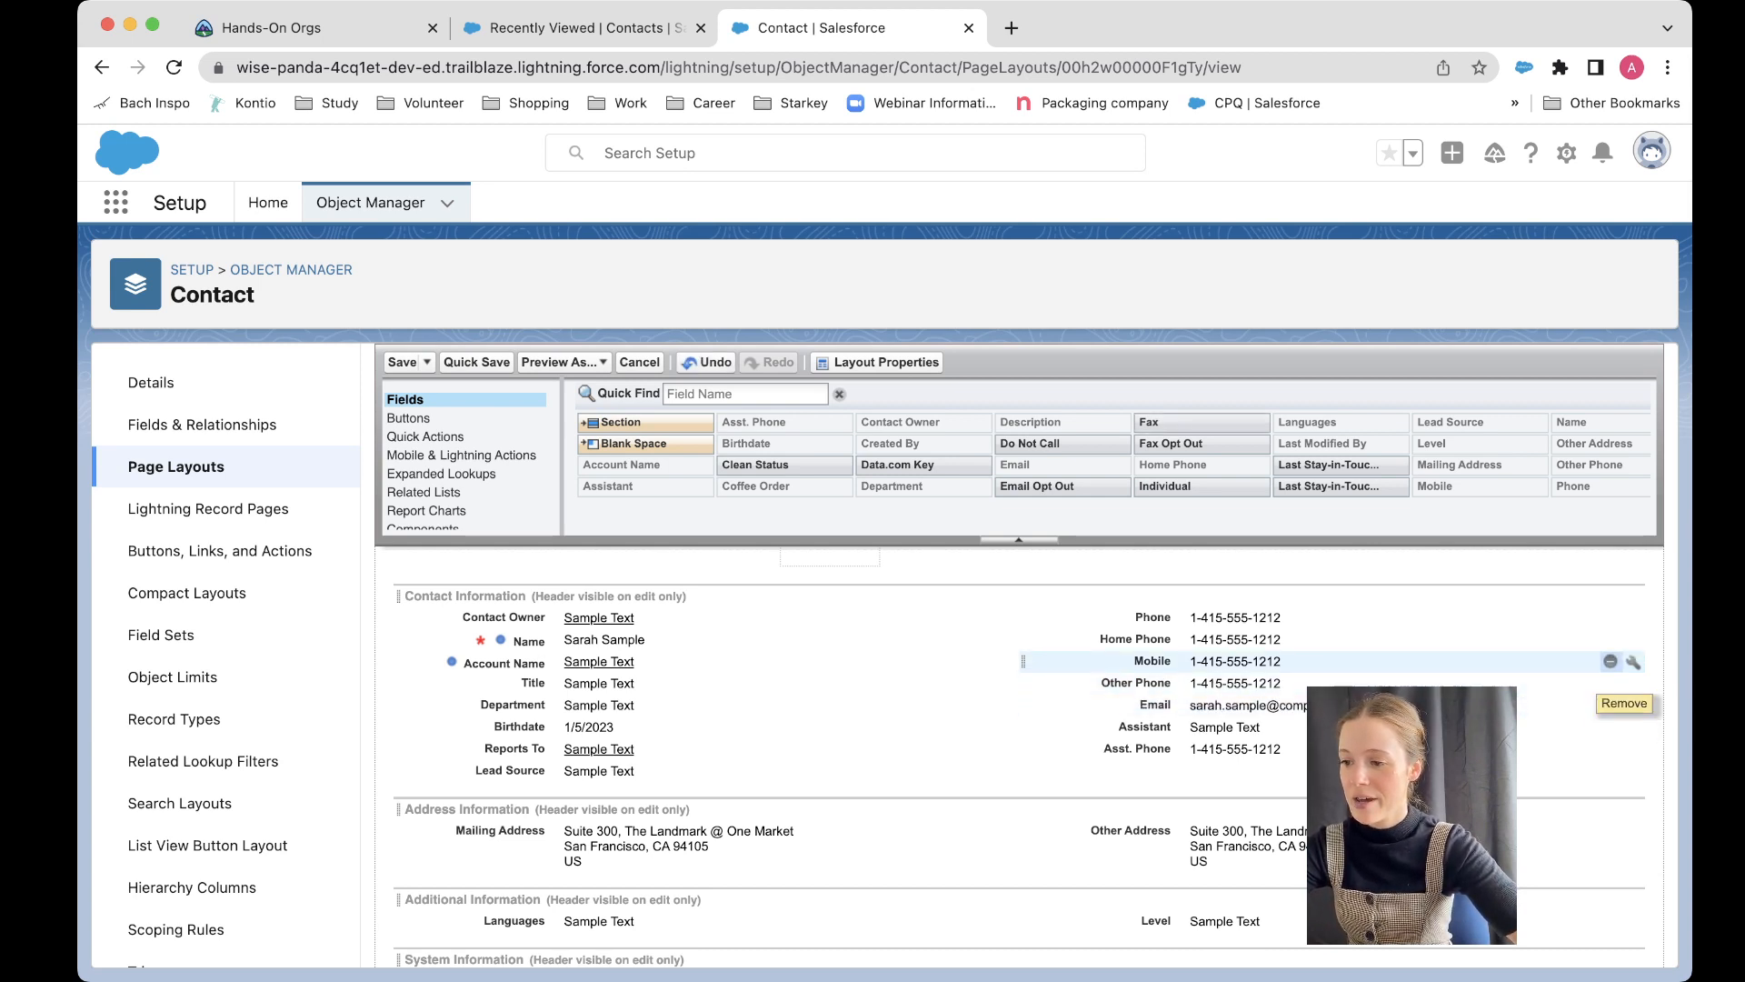
left_click(1610, 639)
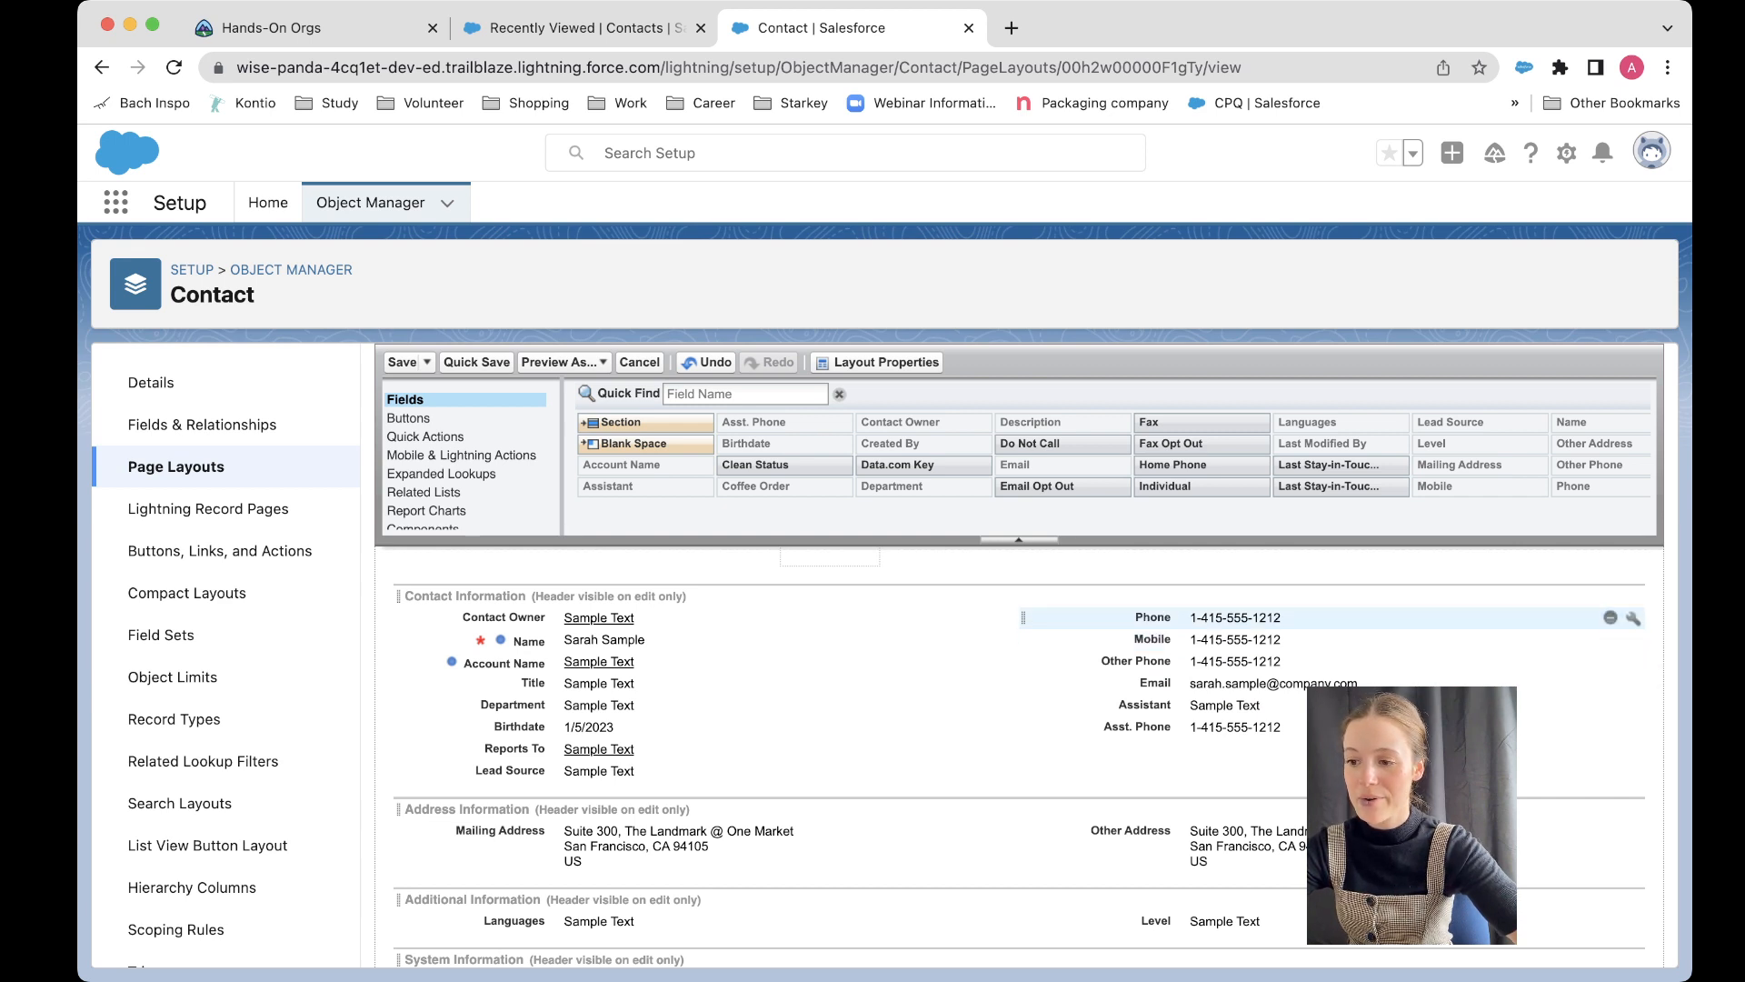
Step: Remove the Assistant and Asst. Phone fields from the Contact Information section
scroll(1618, 705, "down", 1)
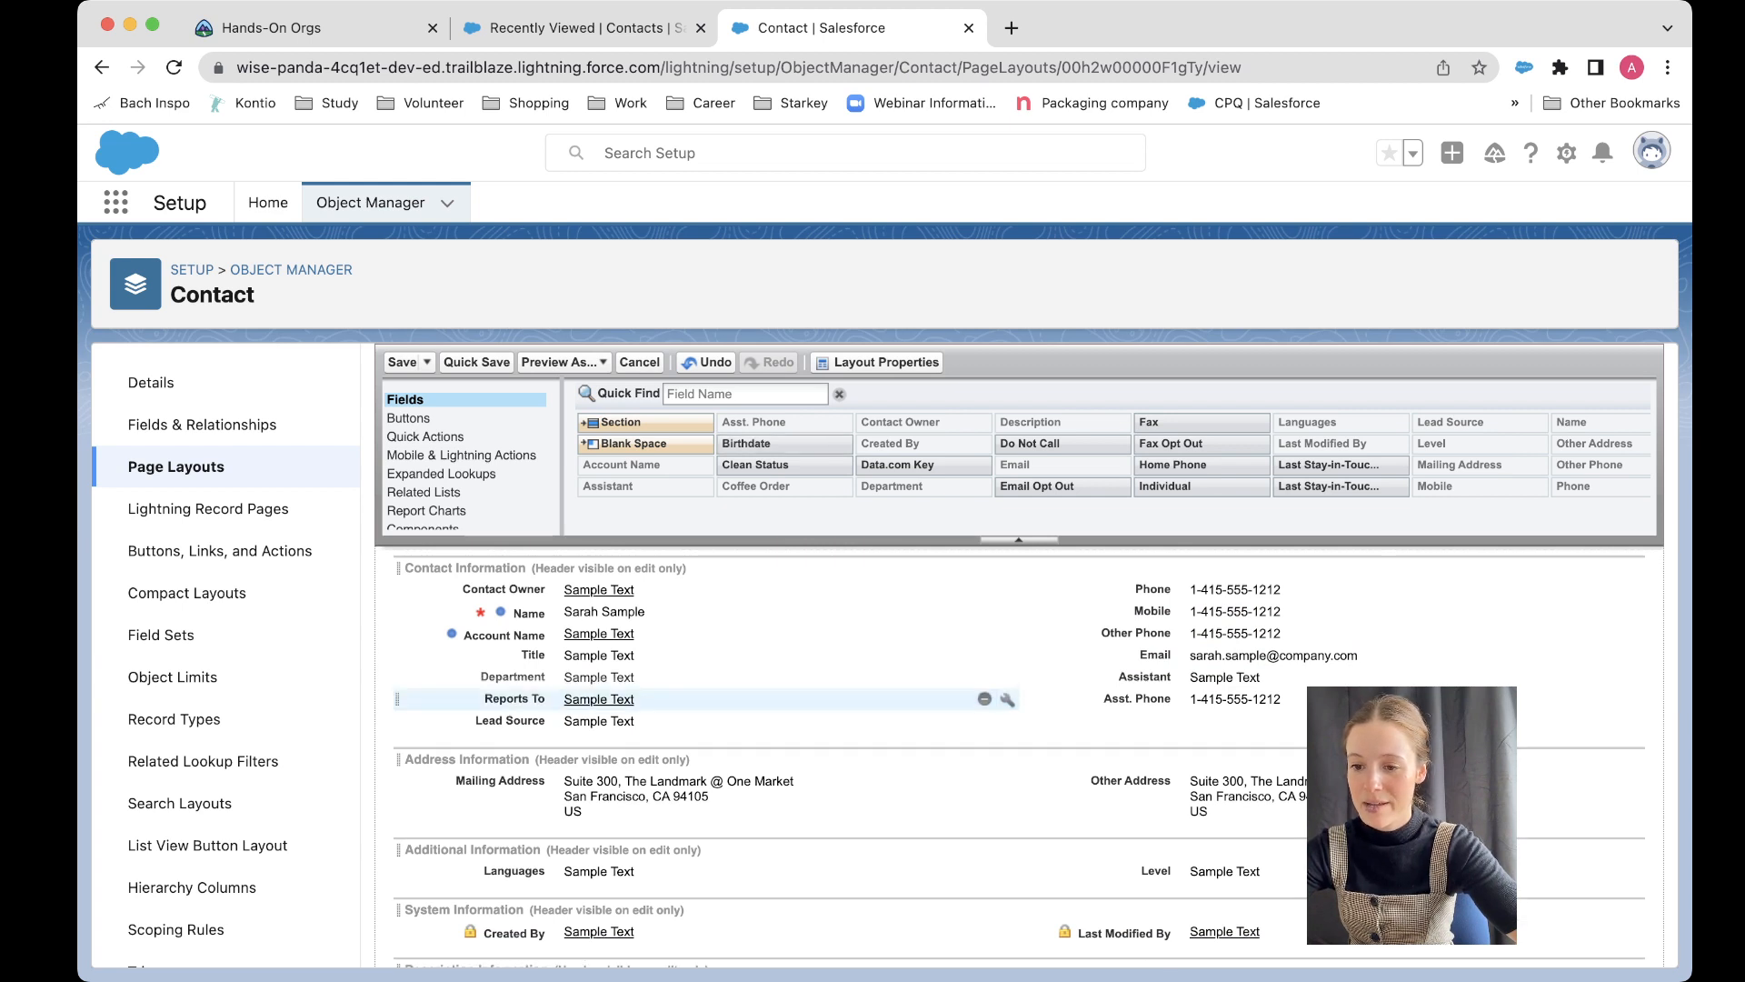
left_click(985, 699)
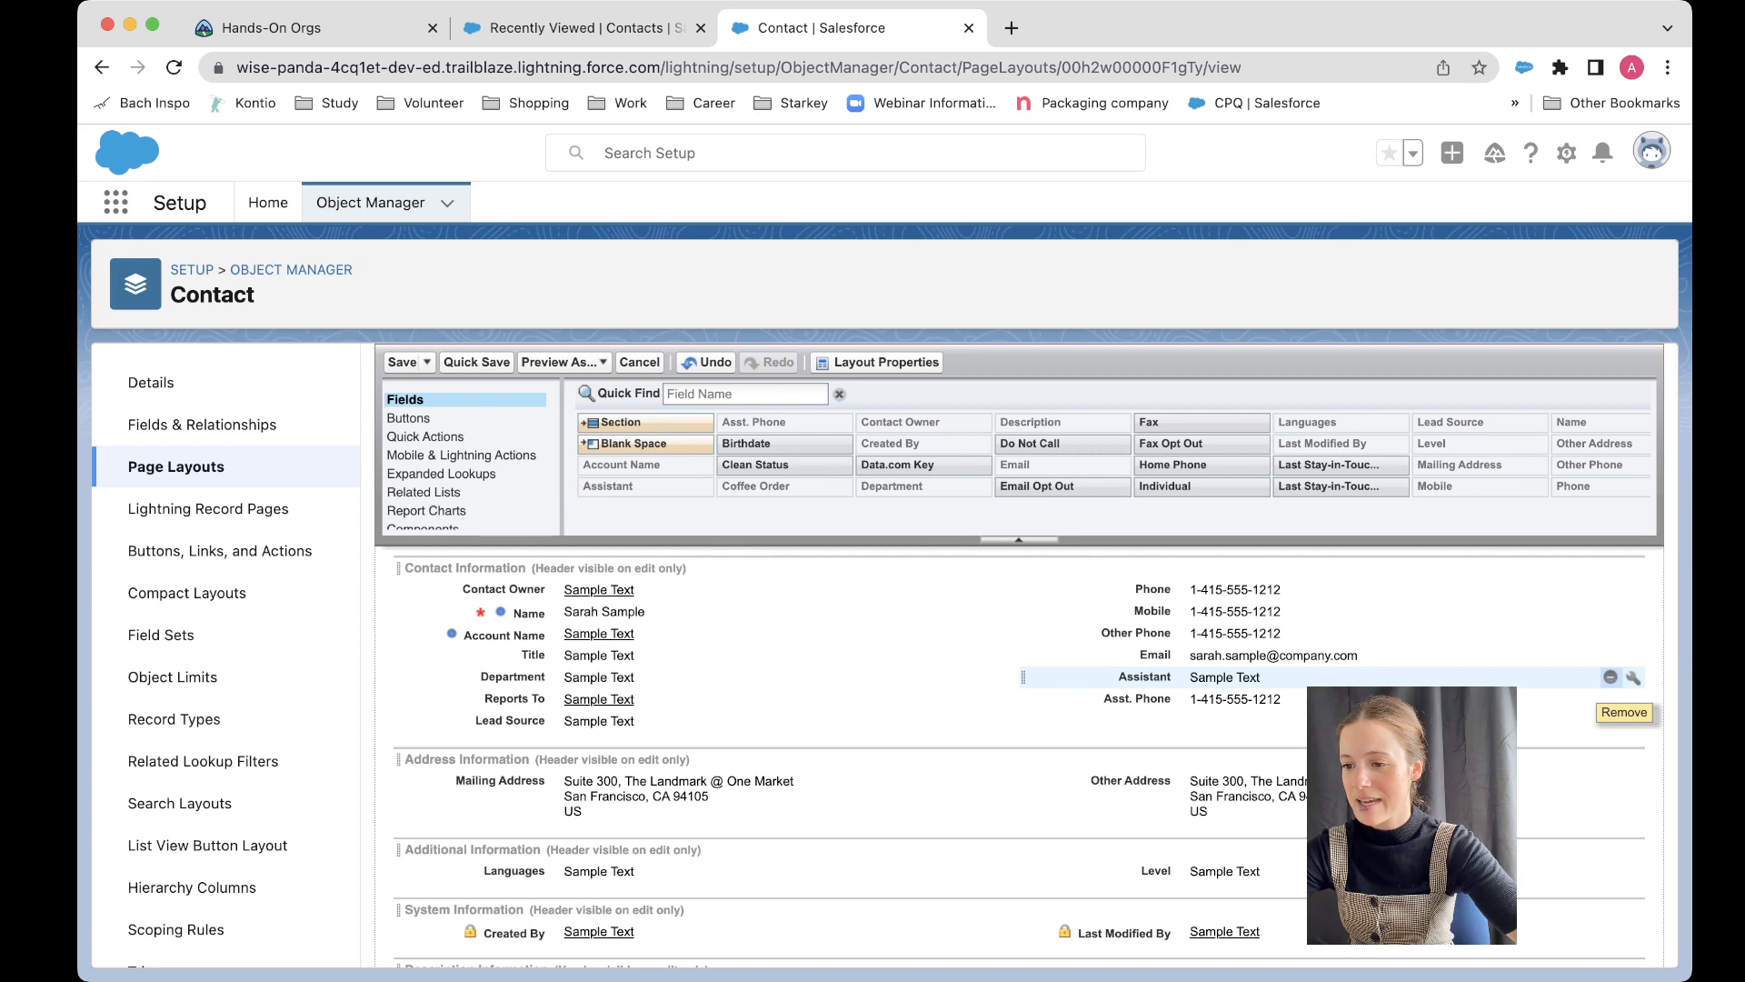
left_click(1610, 677)
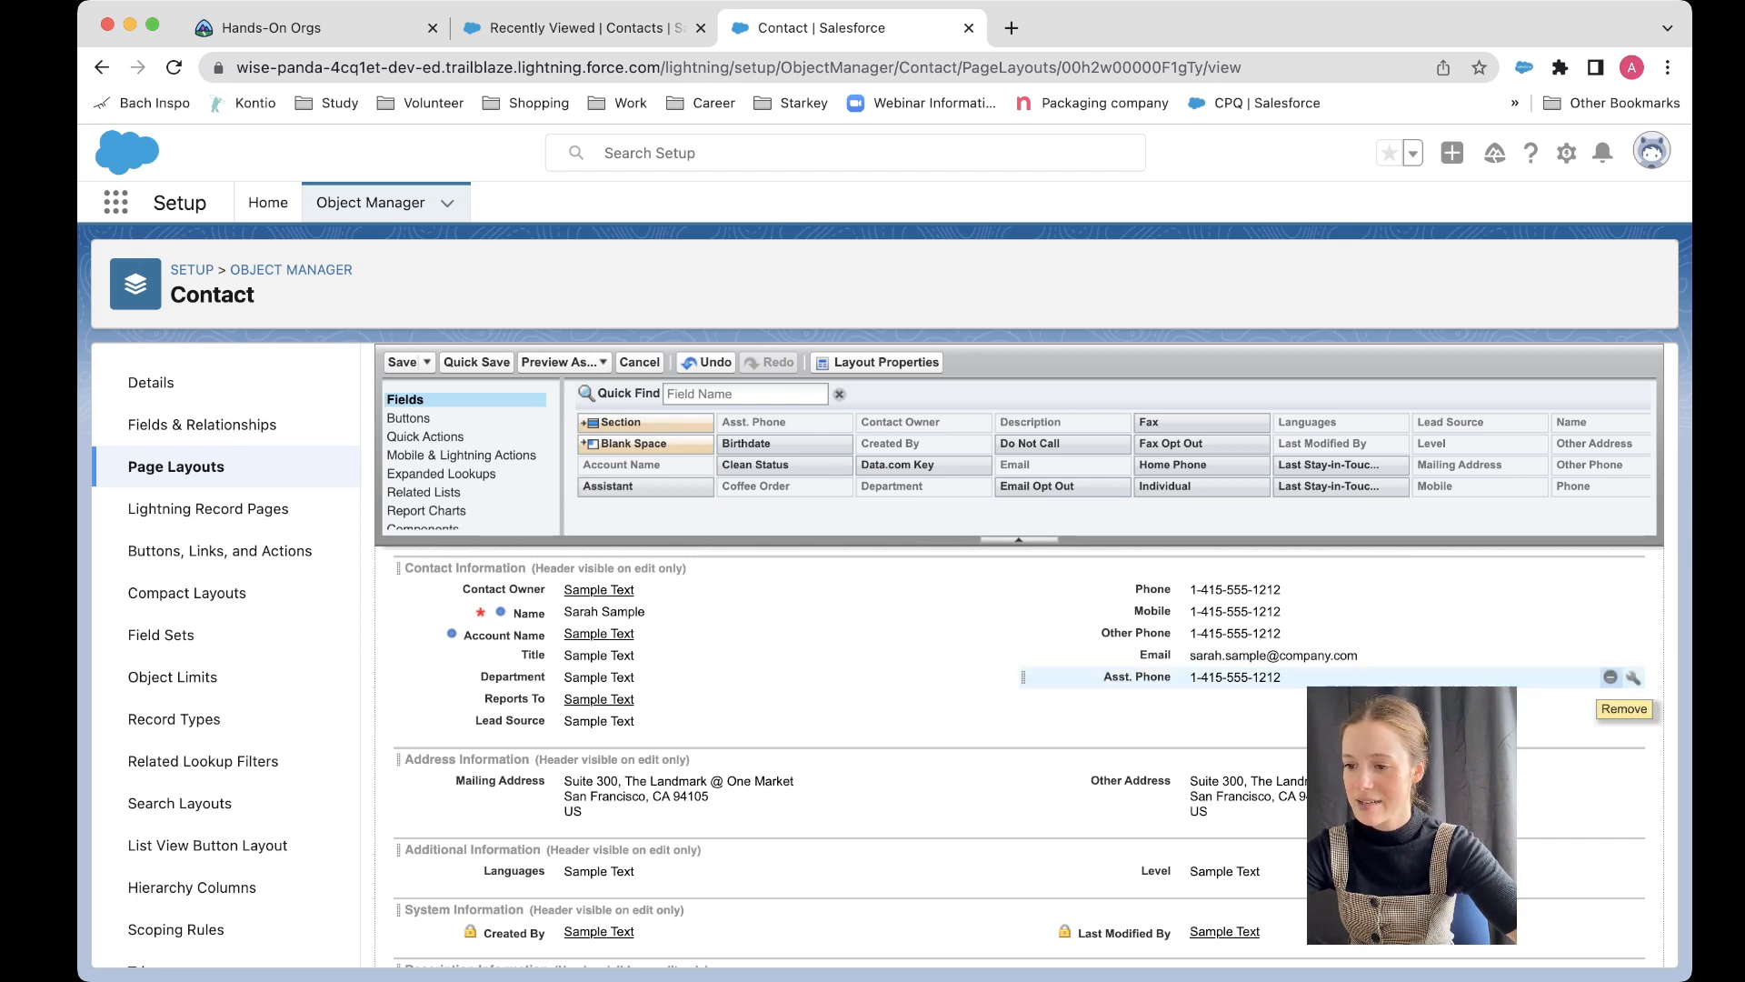
left_click(1610, 677)
Step: Save the Partner Contact Layout
scroll(1611, 690, "down", 2)
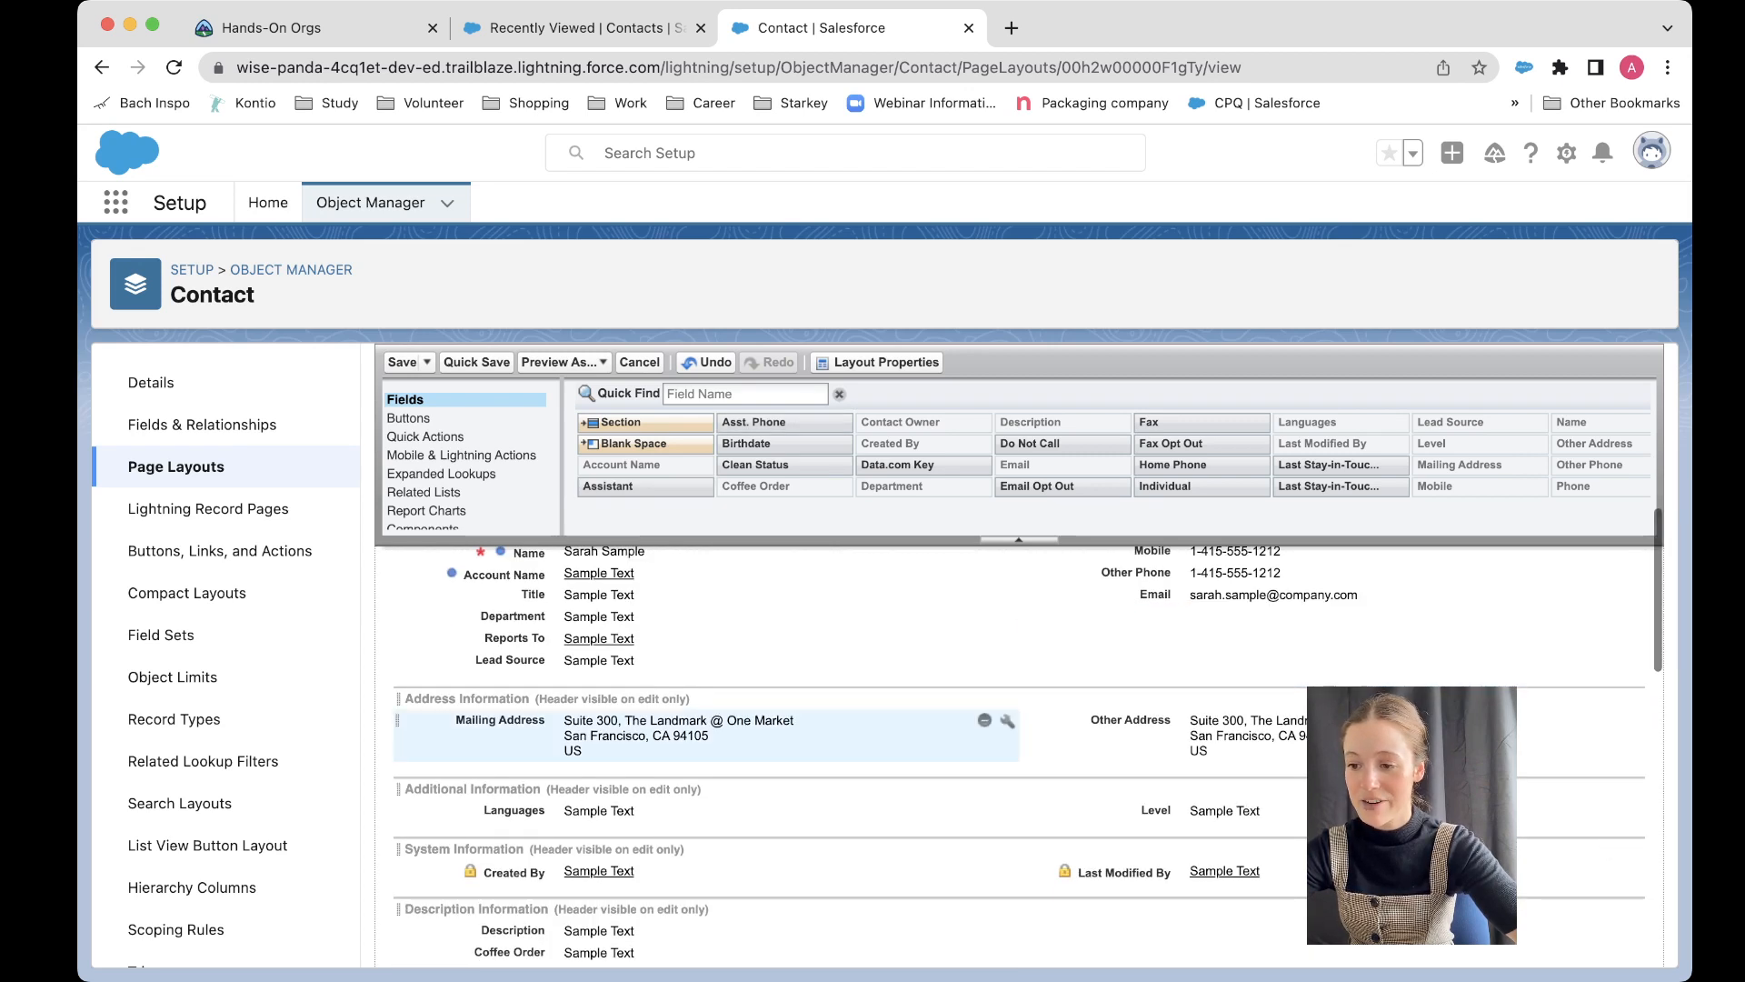
scroll(1611, 727, "down", 3)
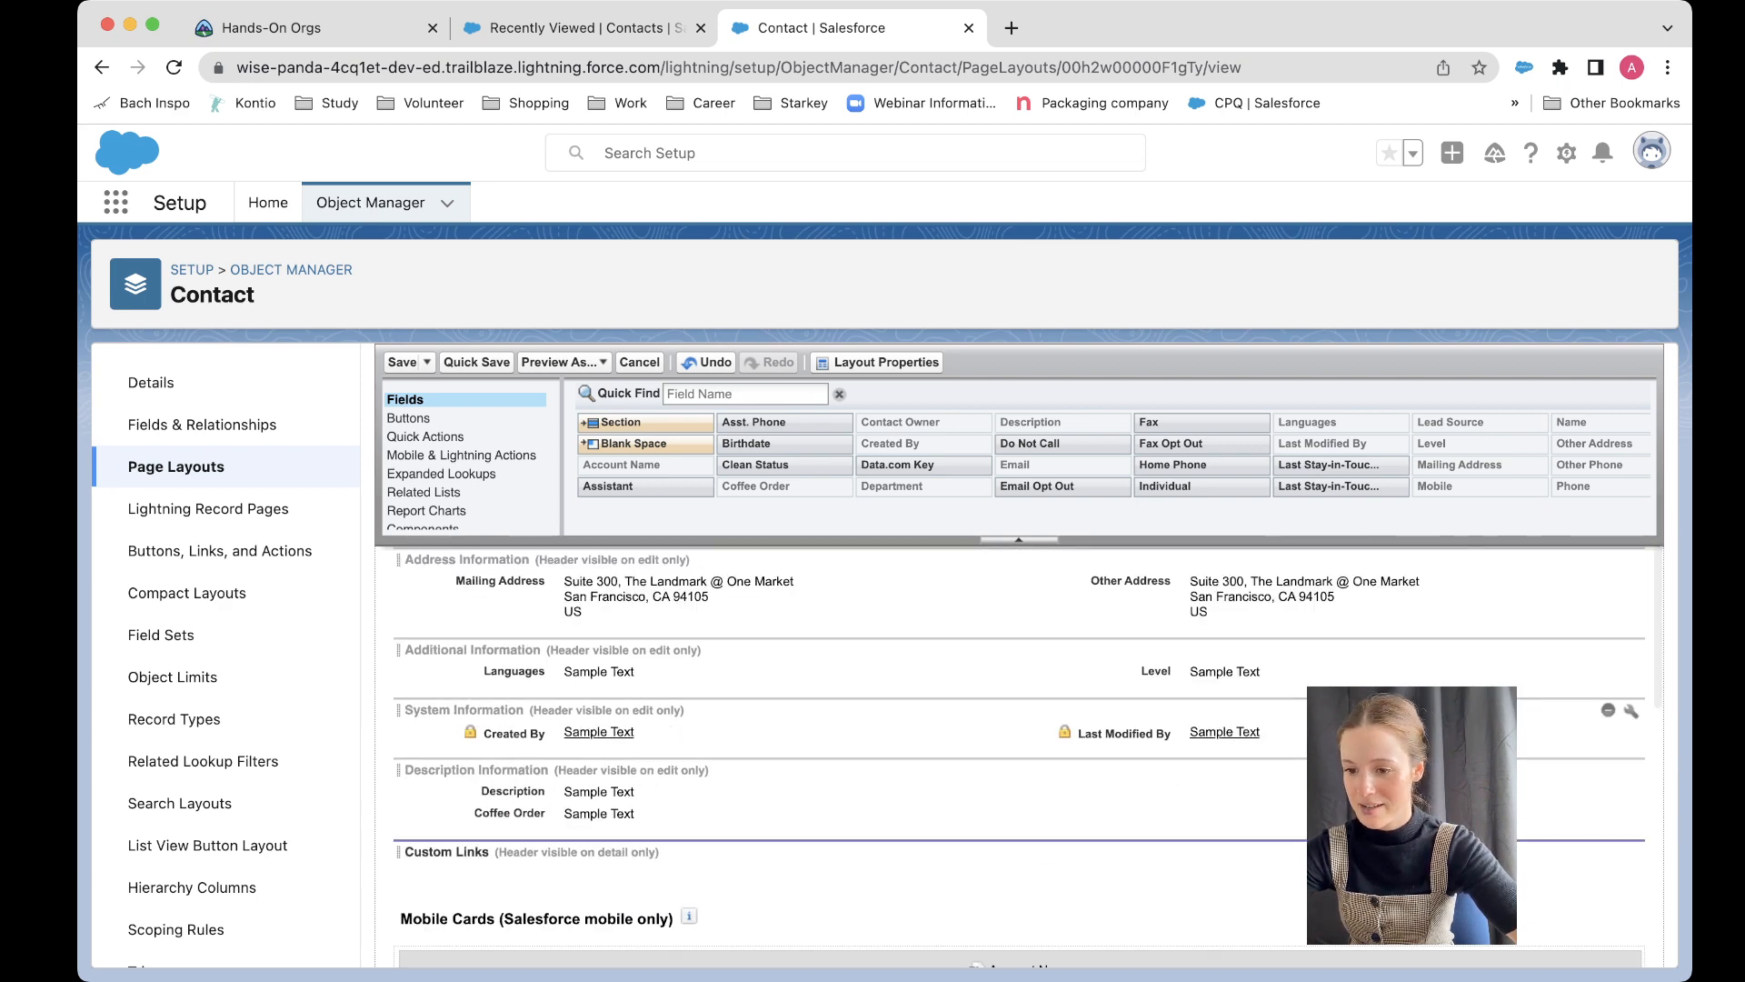
scroll(1618, 745, "down", 6)
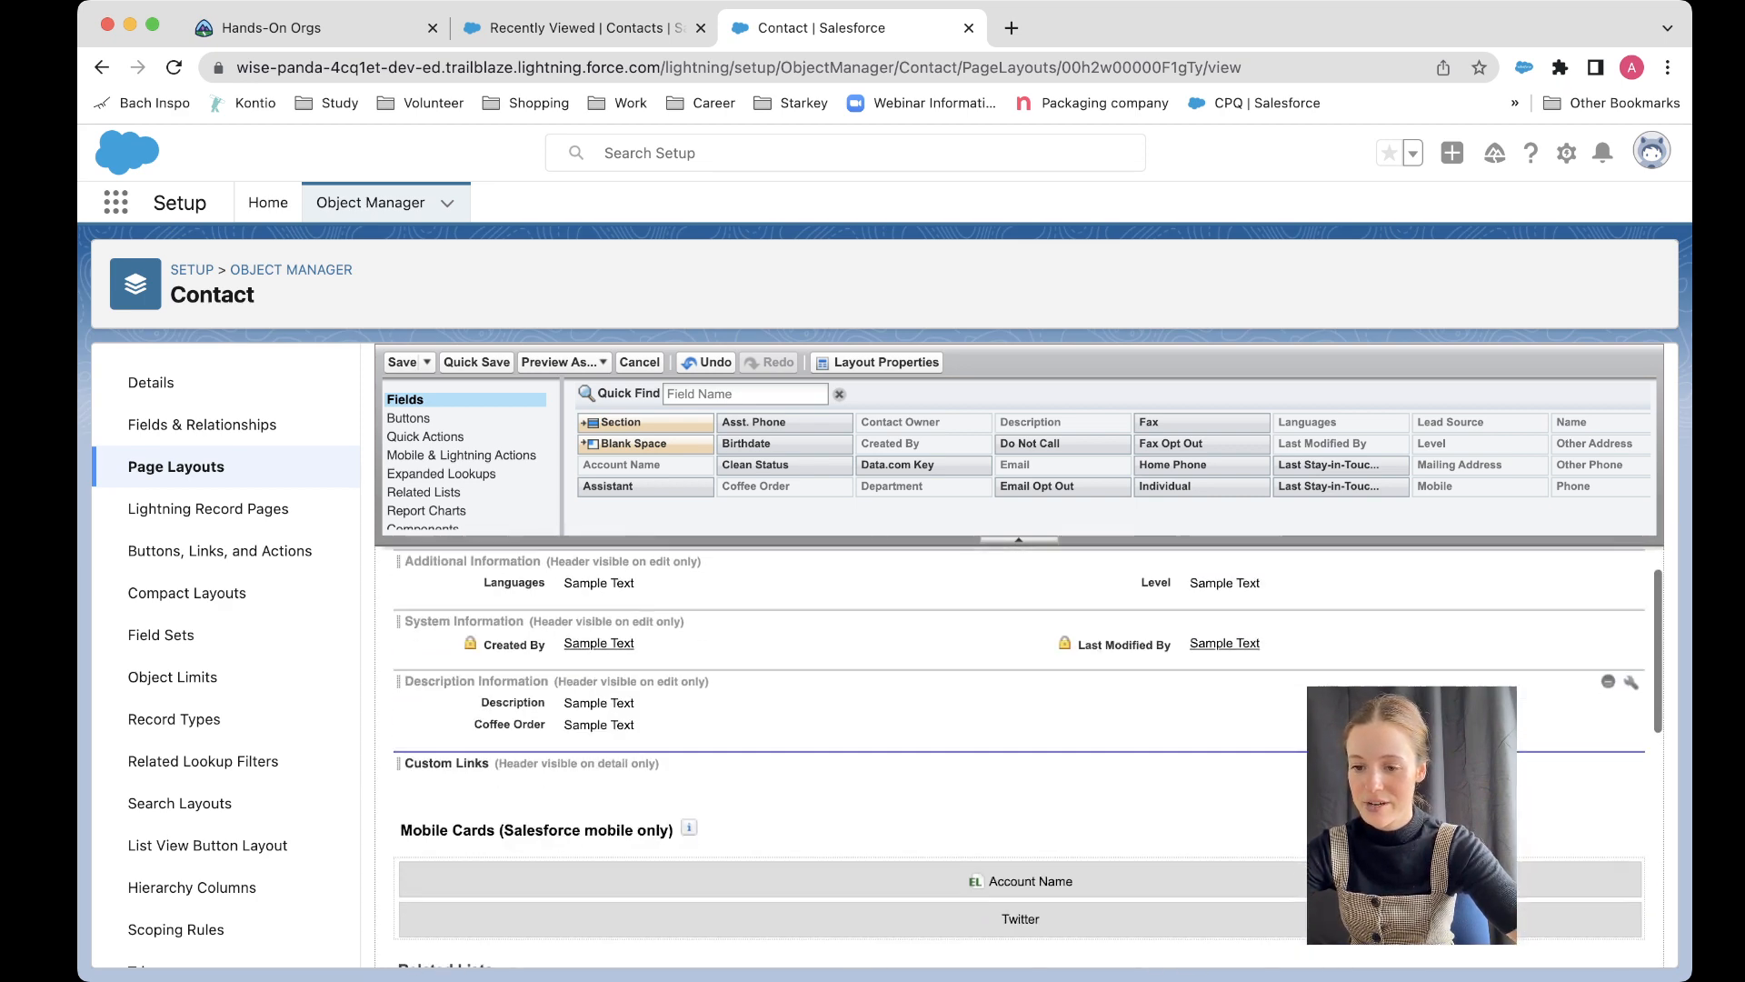
scroll(1018, 727, "up", 10)
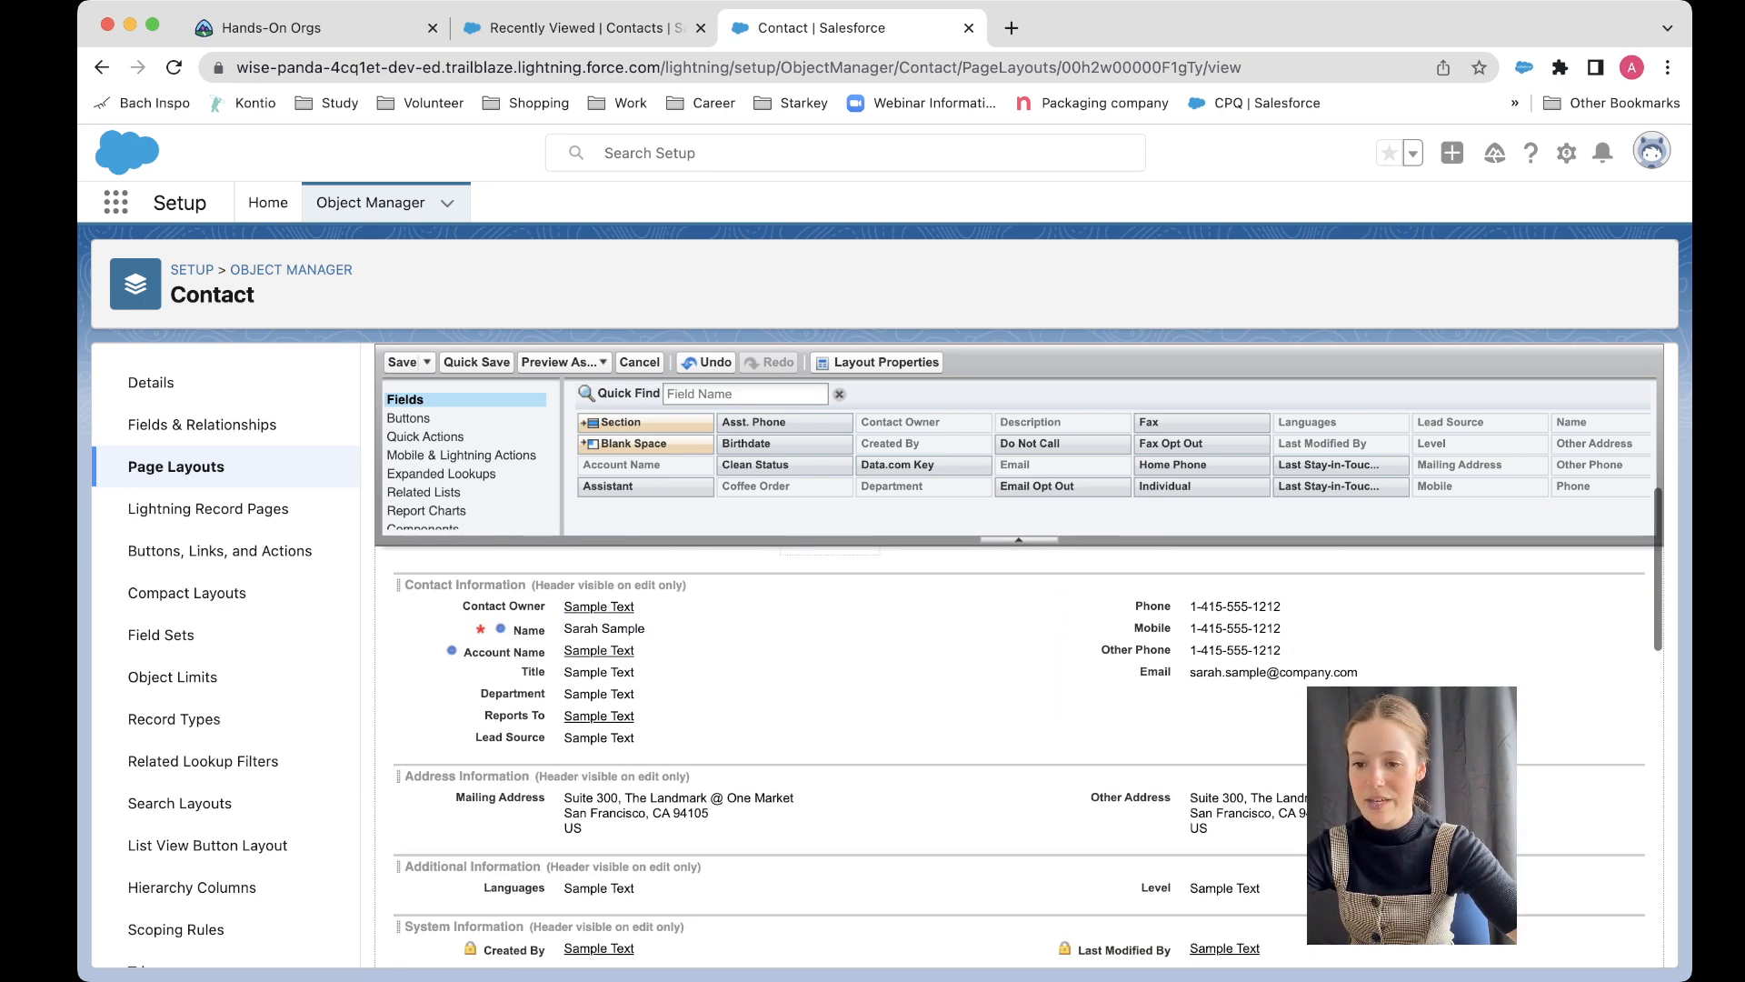
scroll(1018, 709, "up", 7)
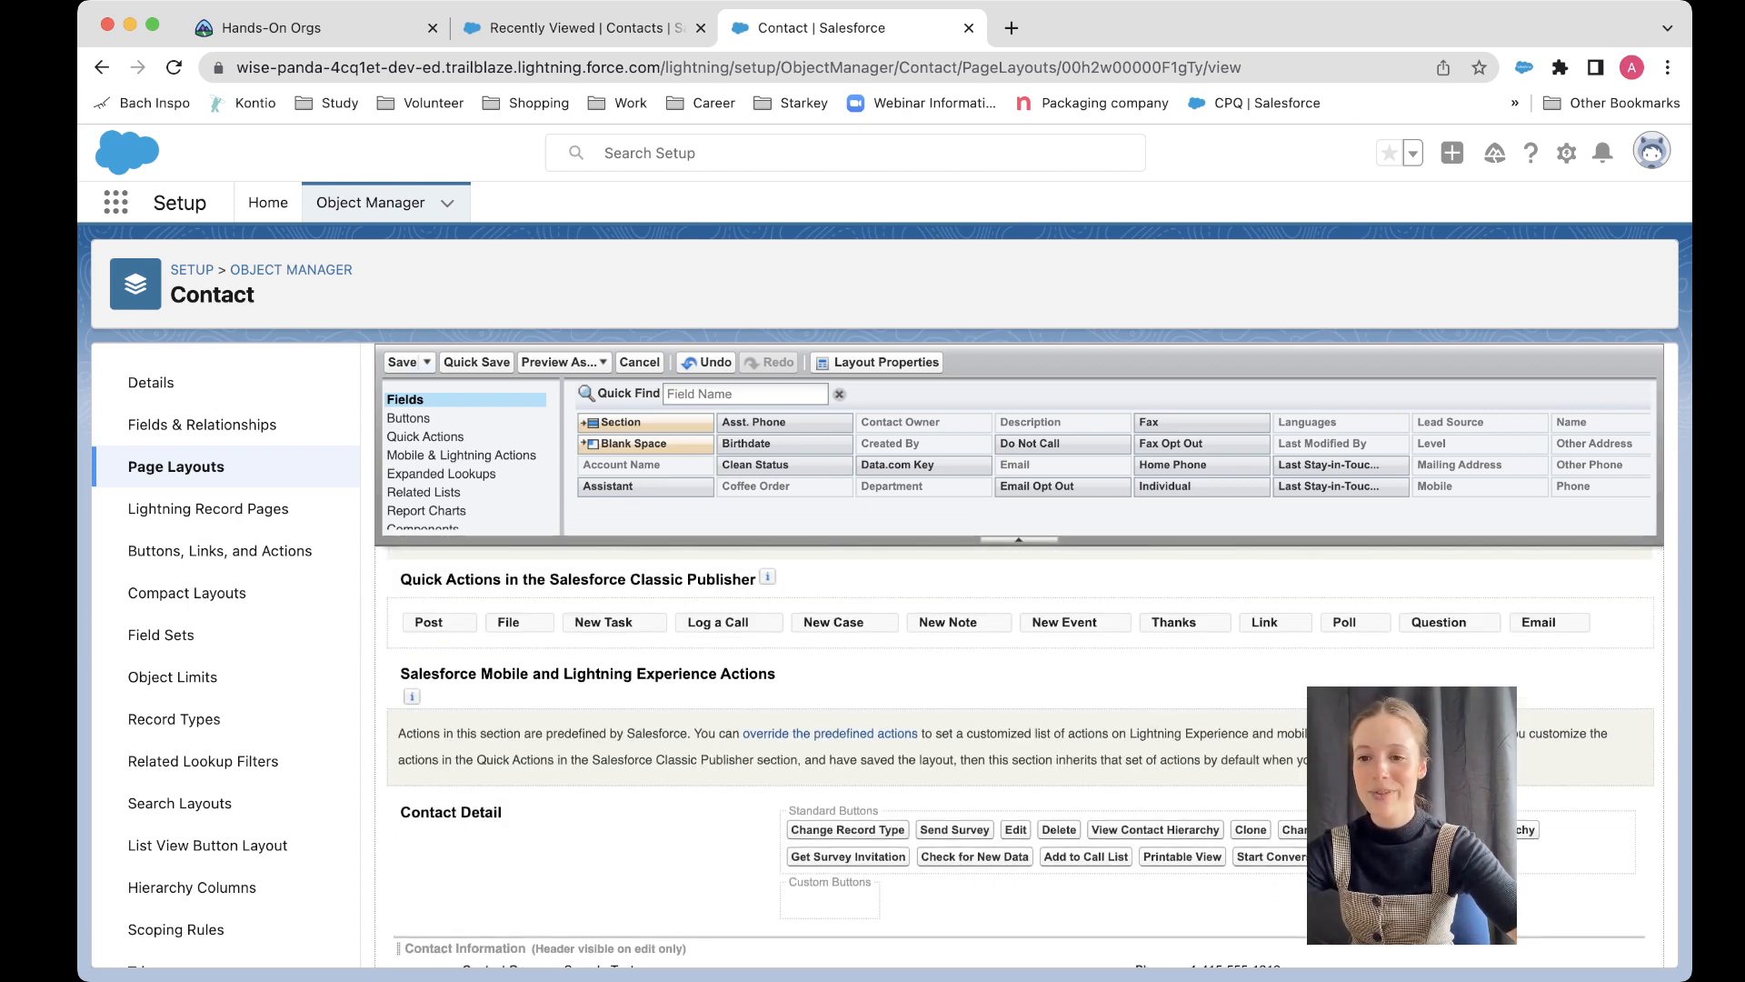
left_click(403, 363)
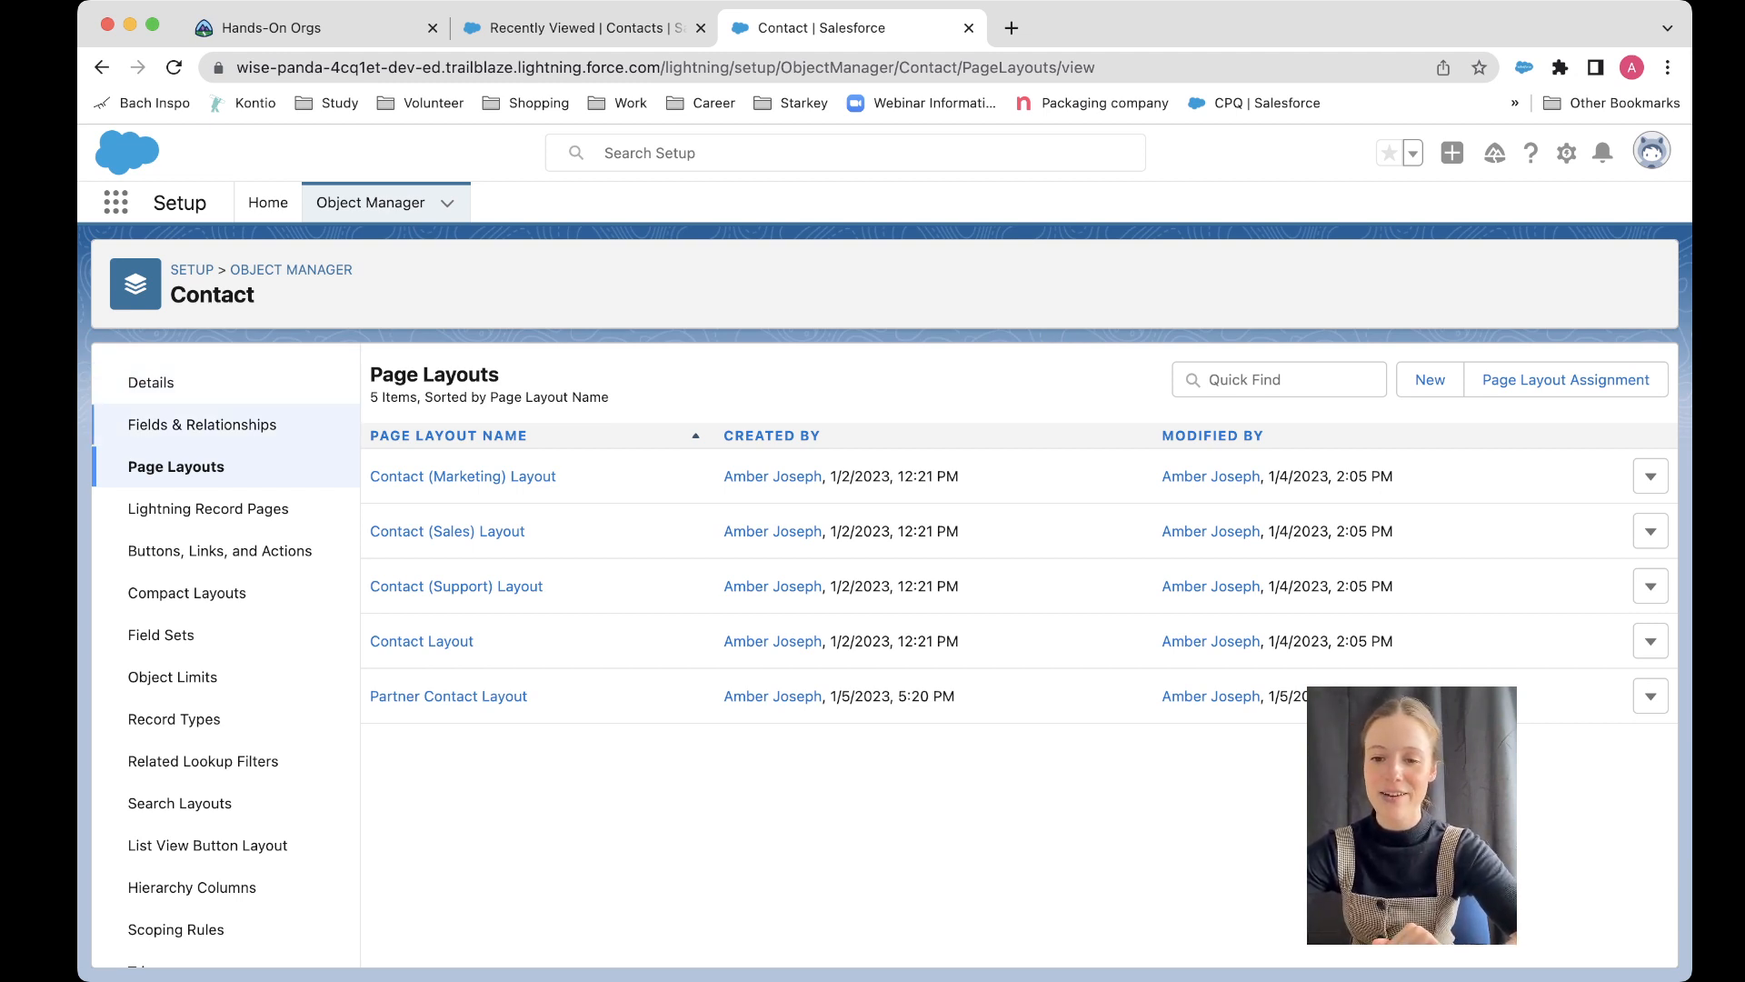
Step: Start a new Contact record type and label it Partner Contact
scroll(218, 627, "down", 1)
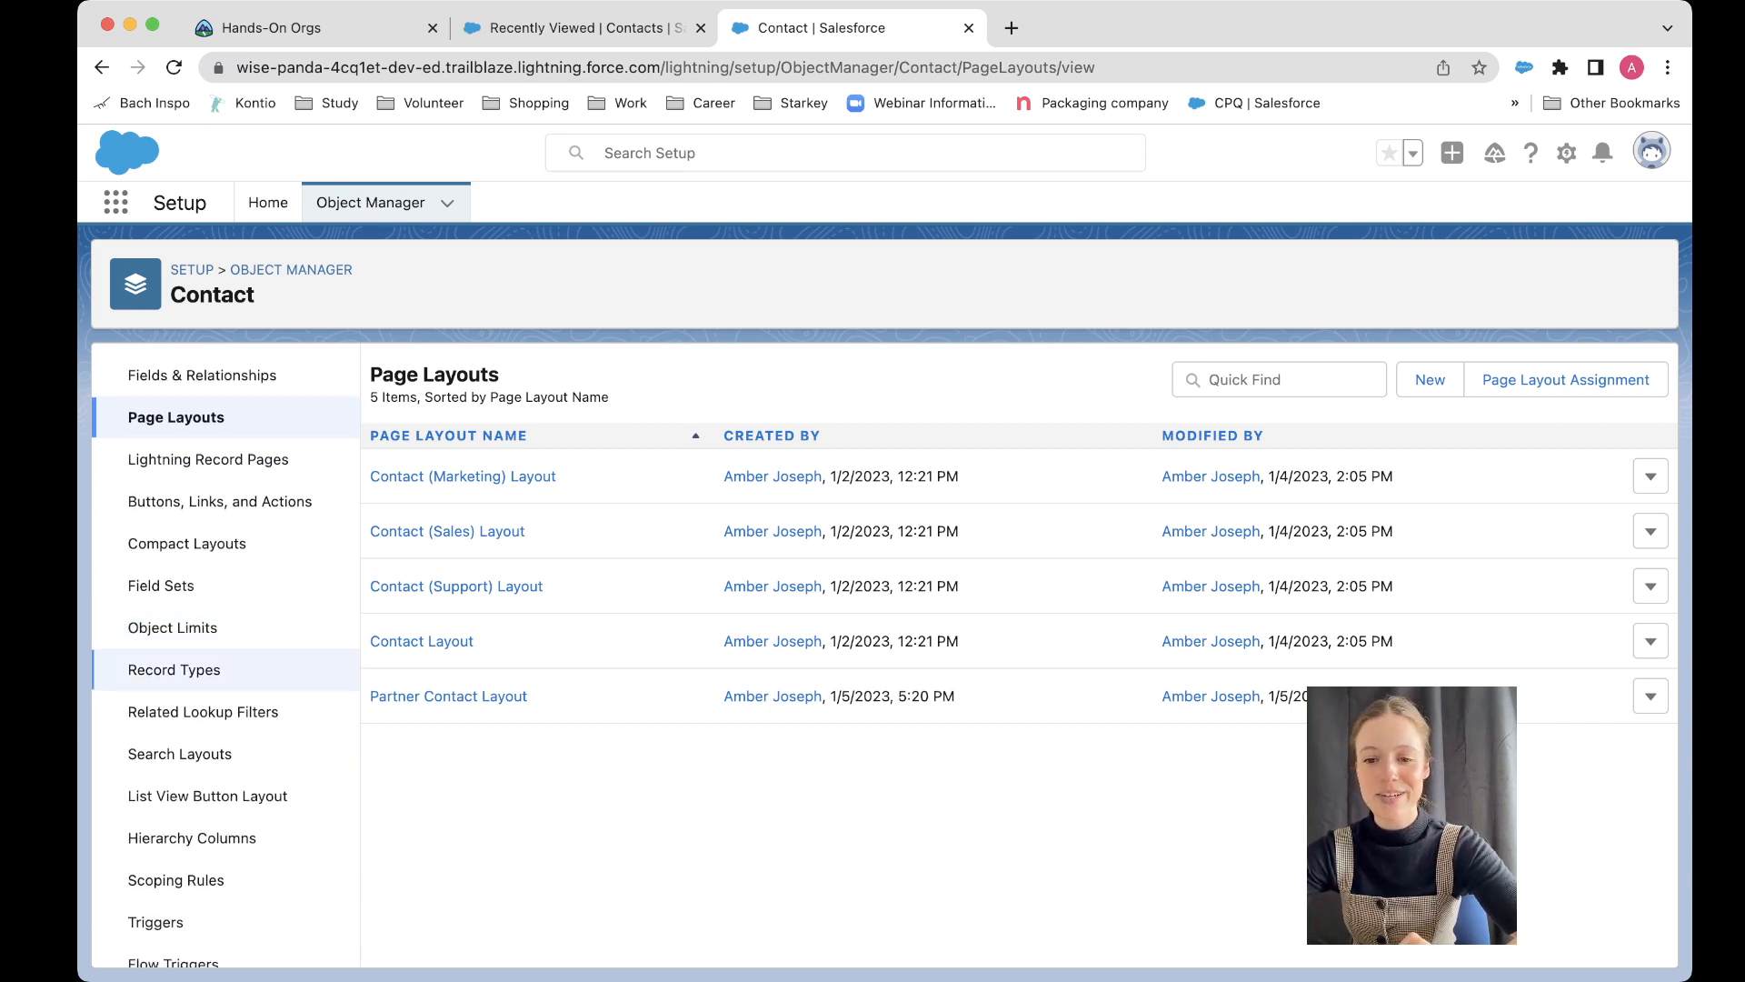
left_click(174, 669)
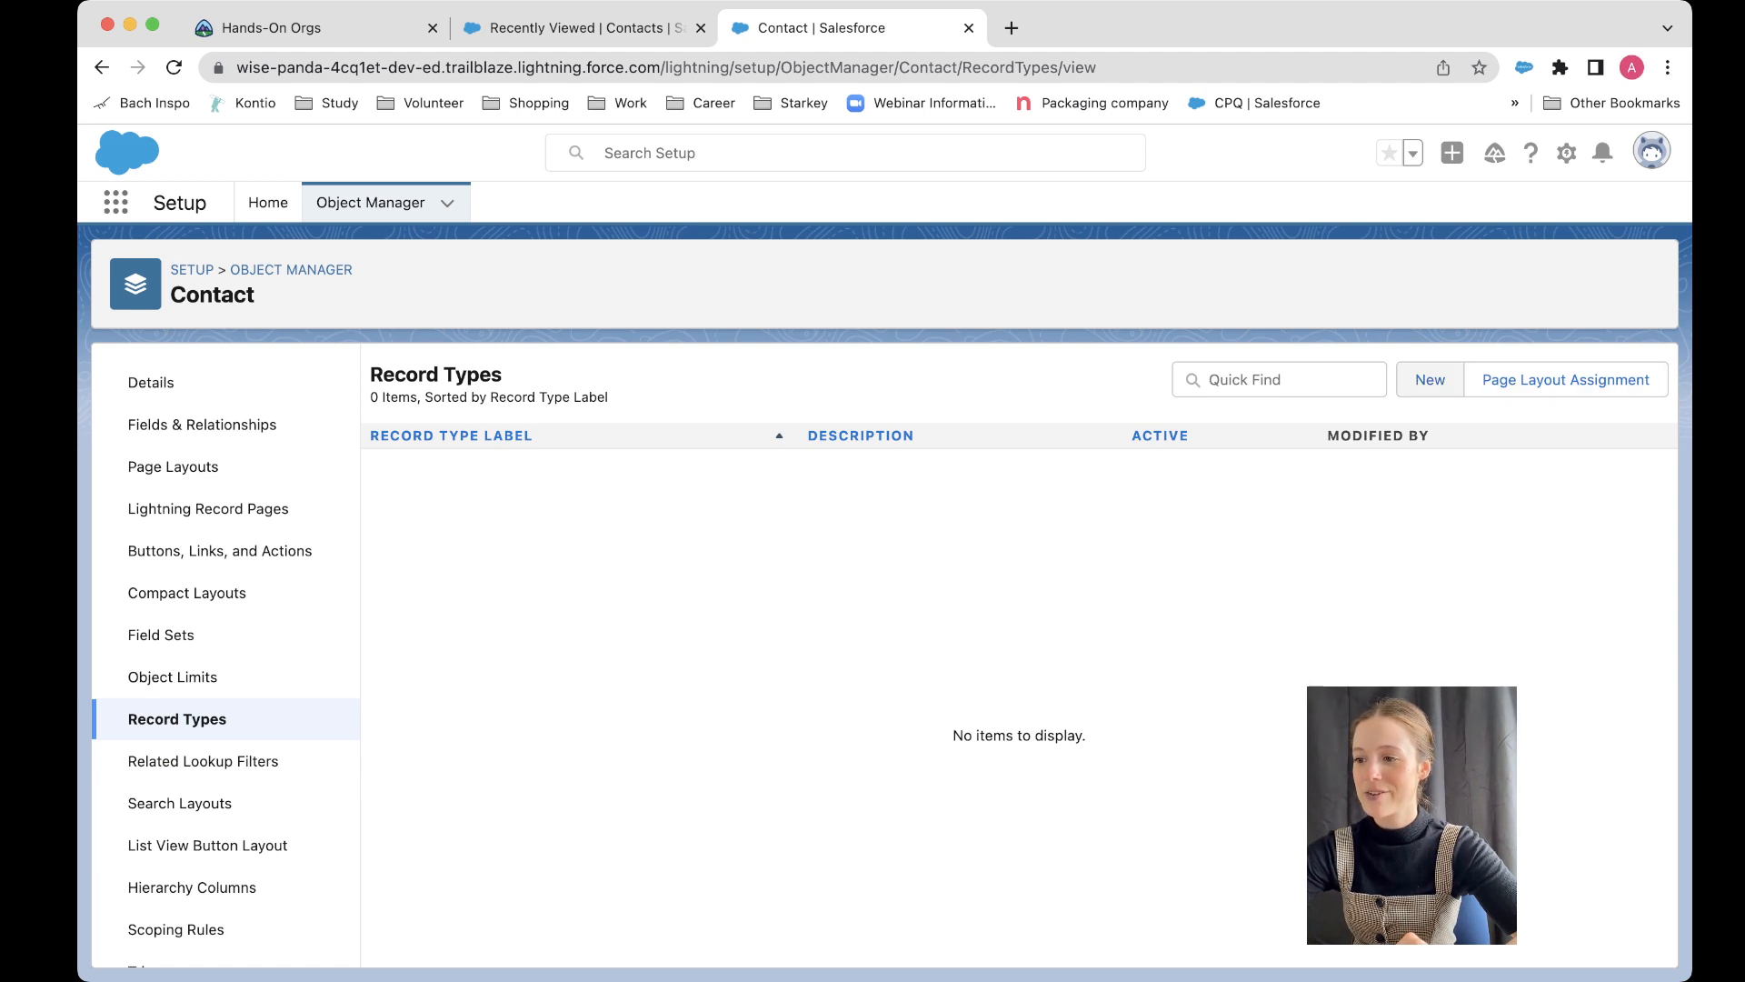
left_click(1430, 379)
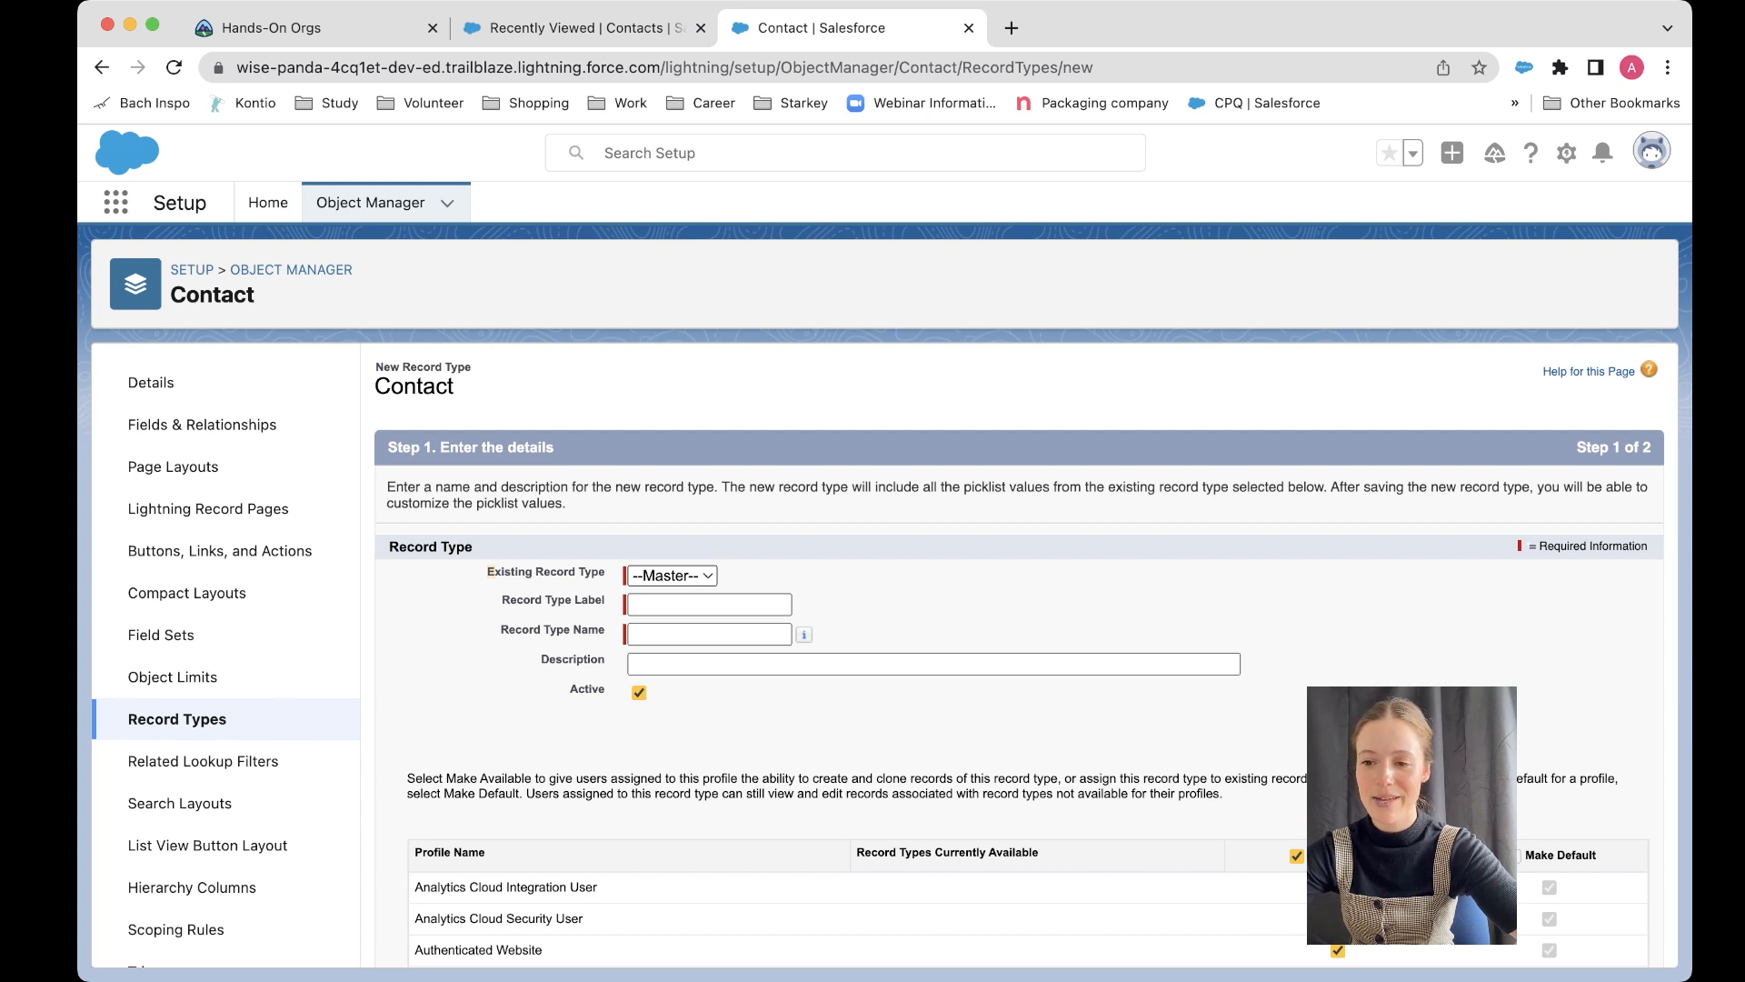
key("Tab")
key("Tab")
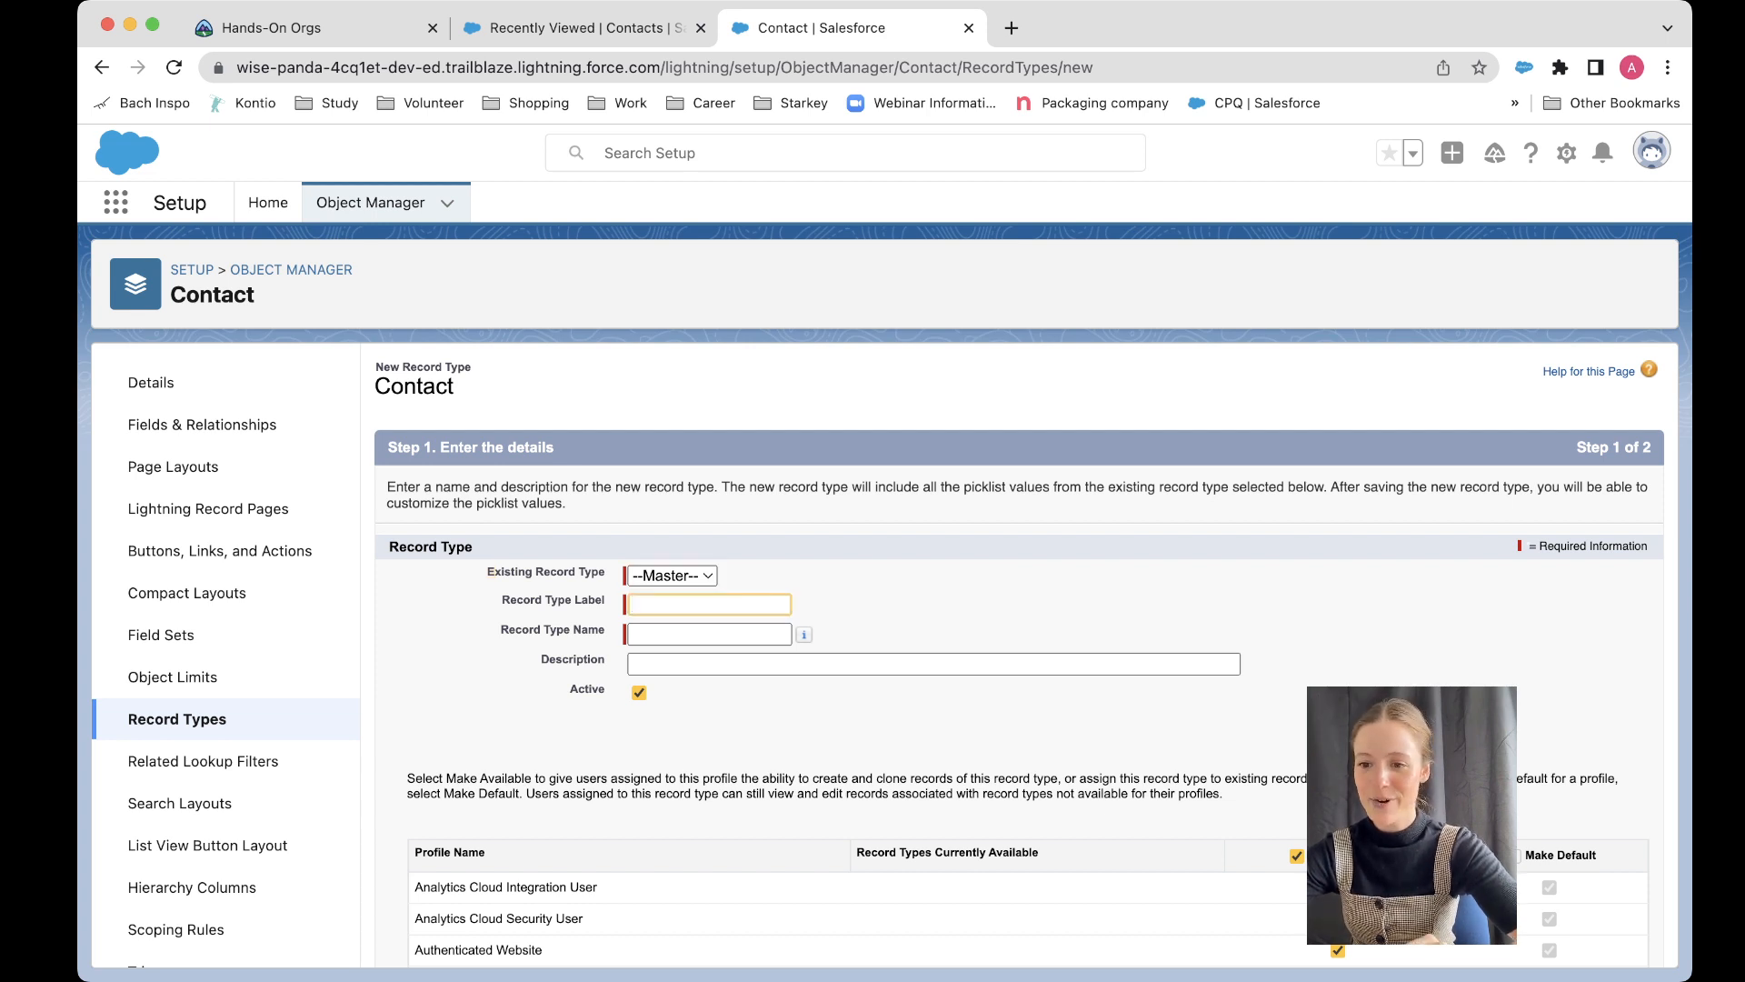
type("Par")
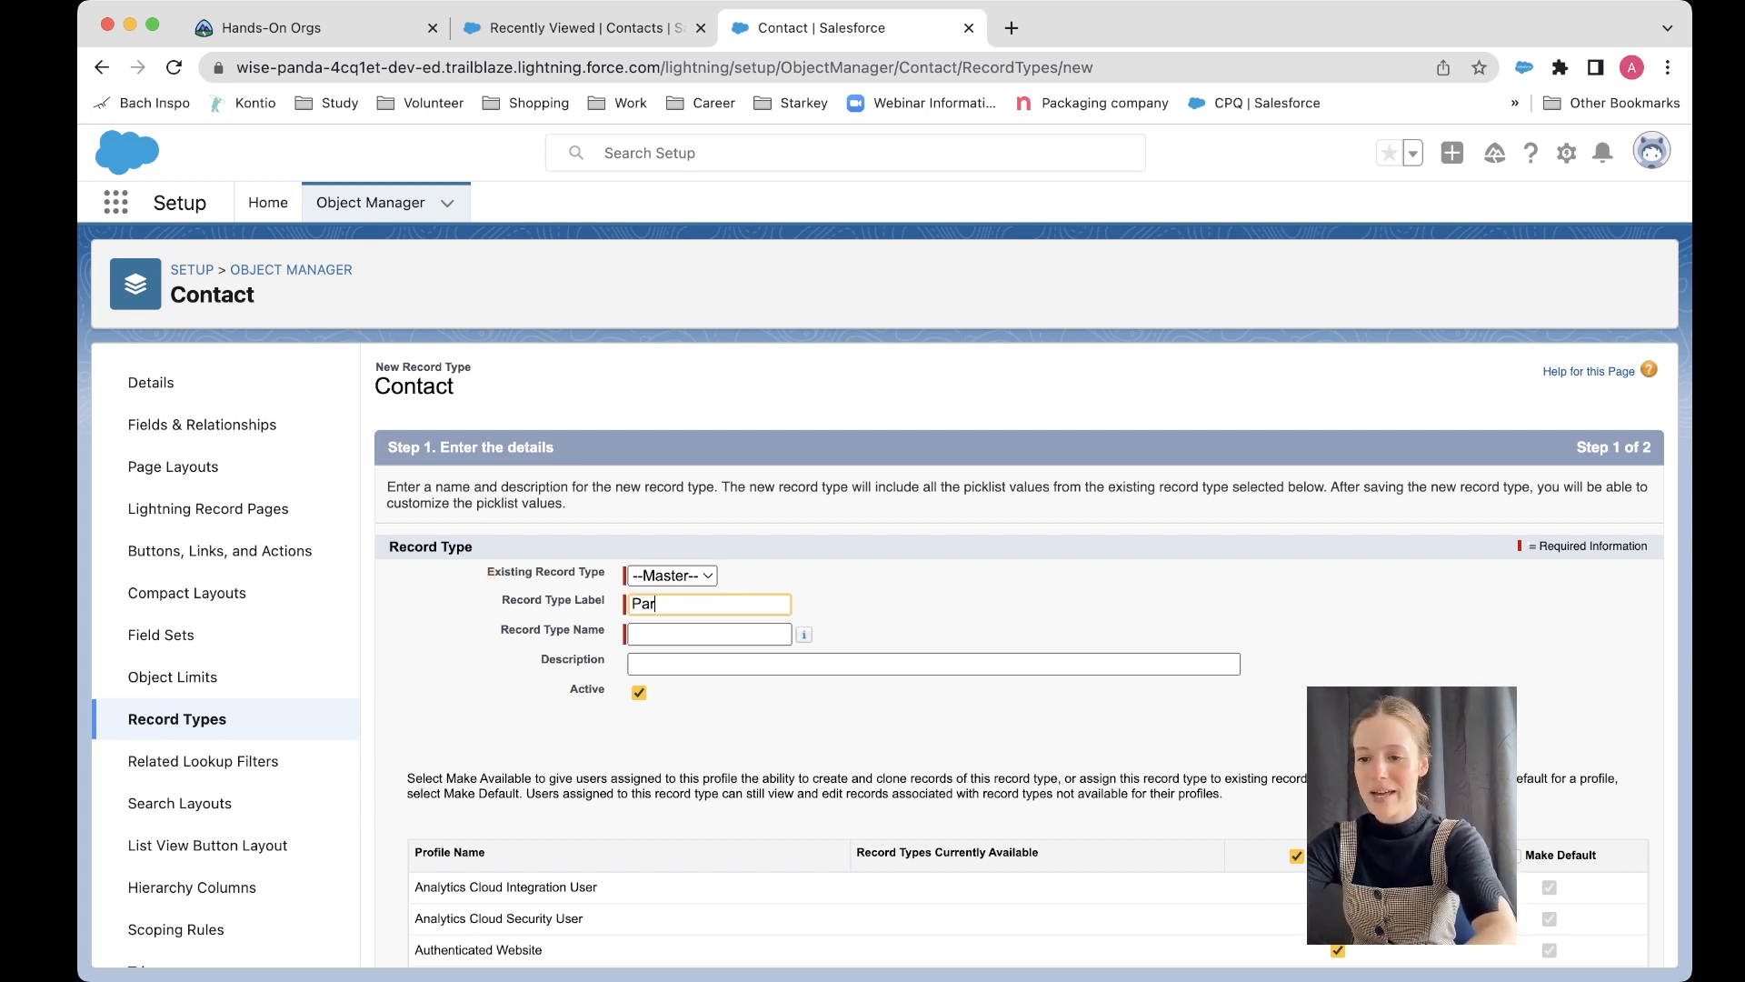
type("tner Contact")
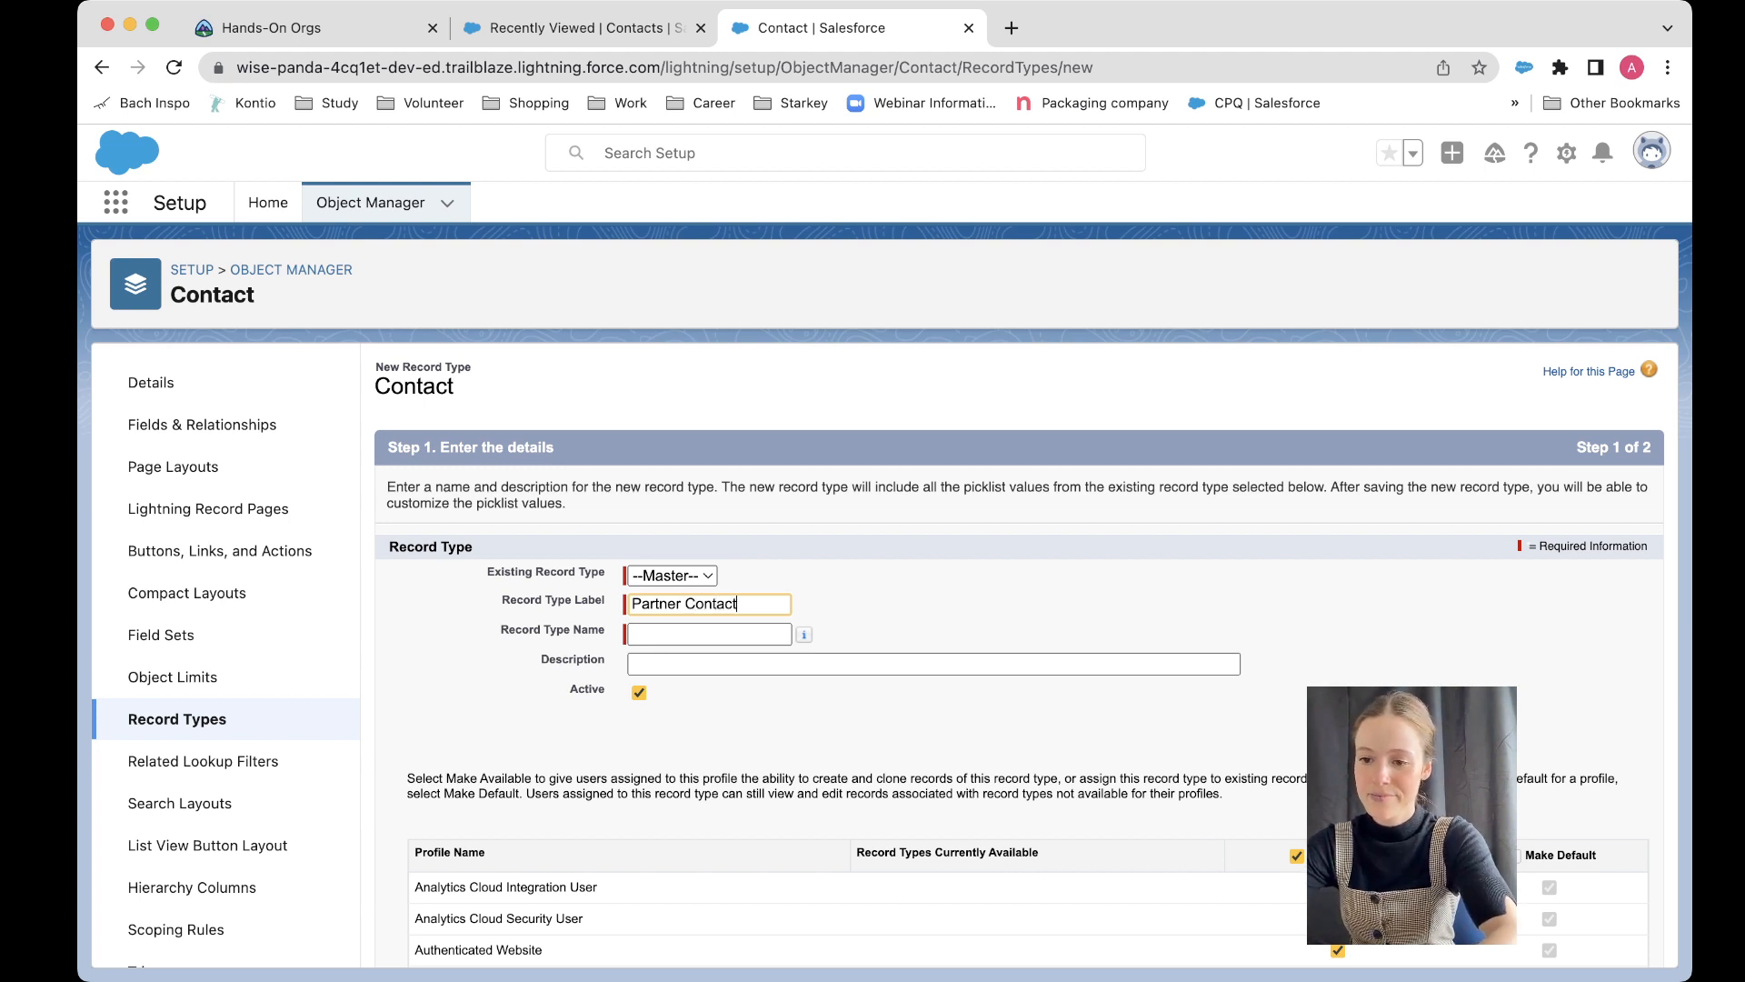
key("Tab")
key("Tab")
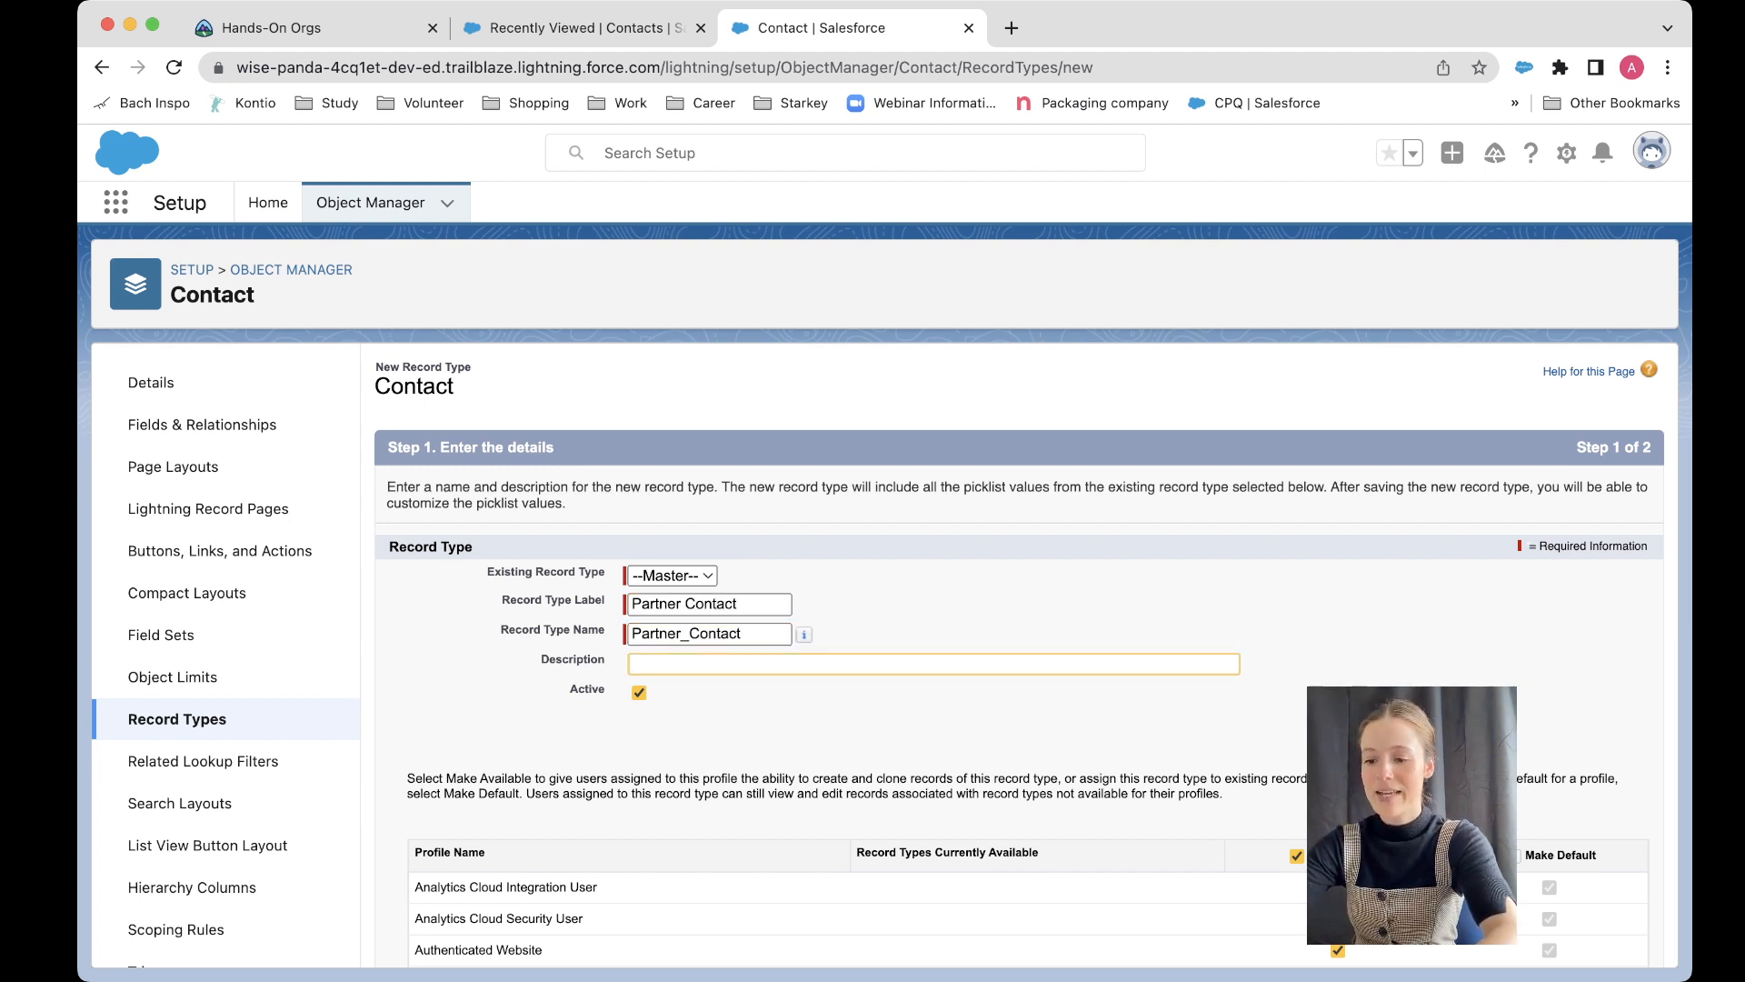
Step: Enter the description "For Contacts that are Partners of the business" for the record type
type("For ")
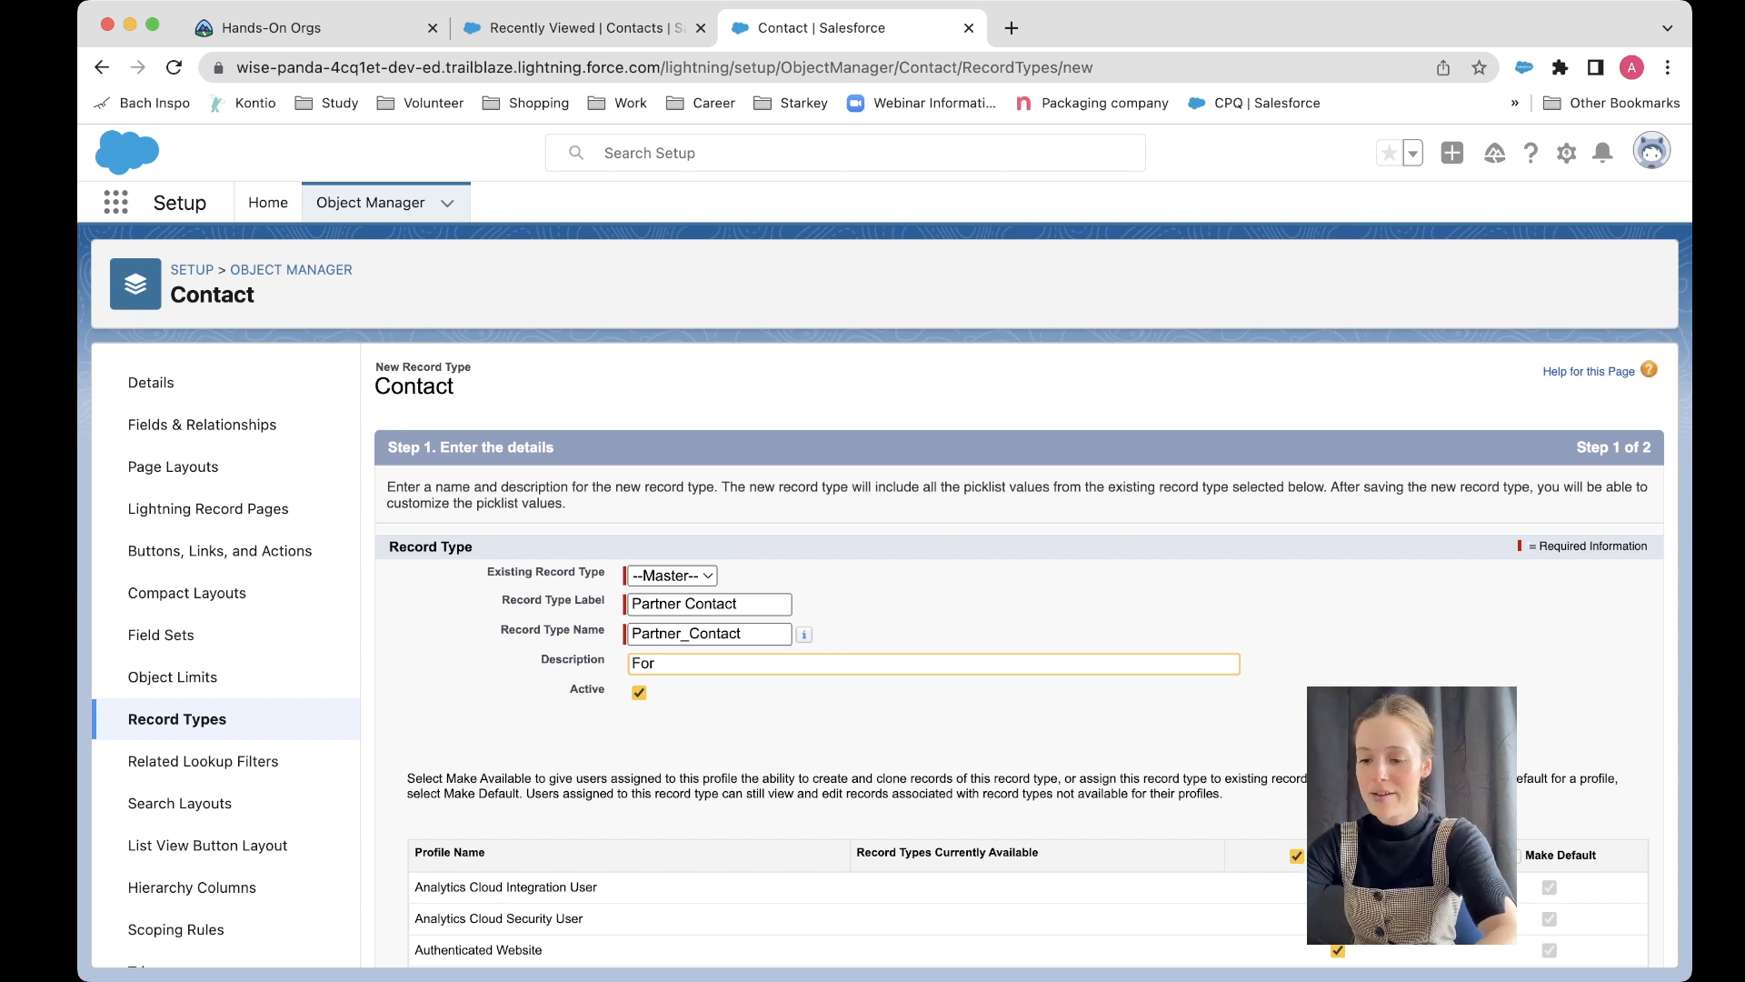
type("Contacts")
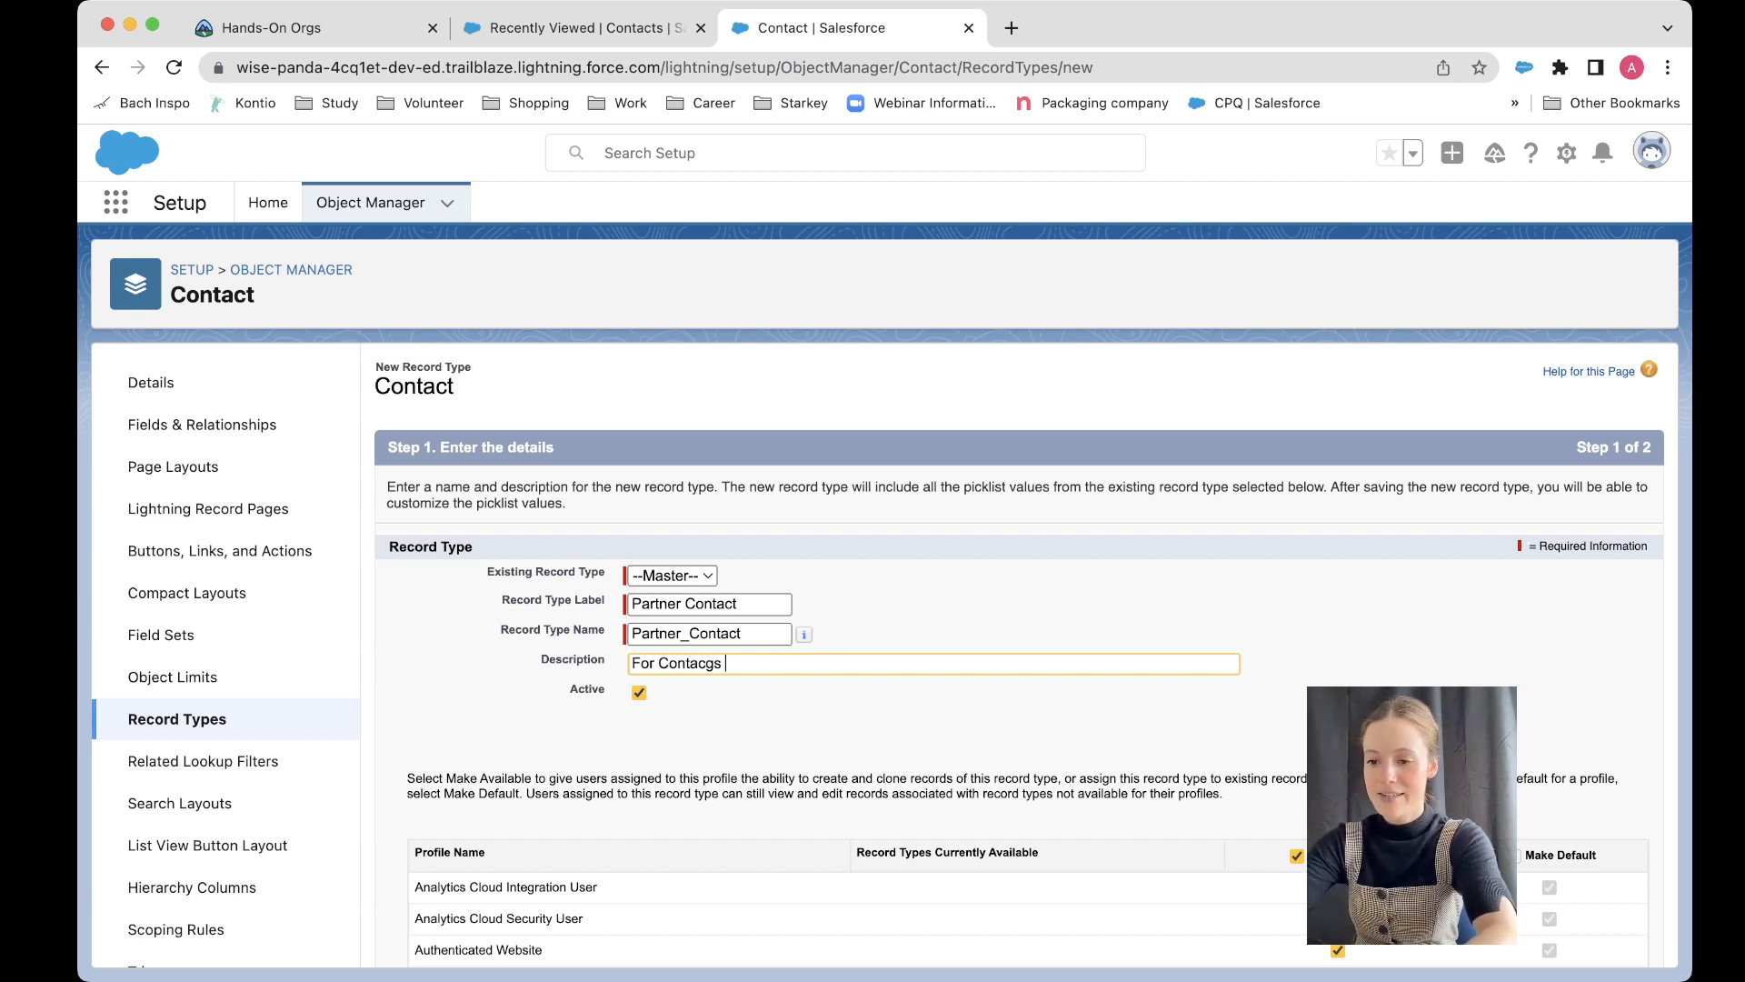
type(" that ar")
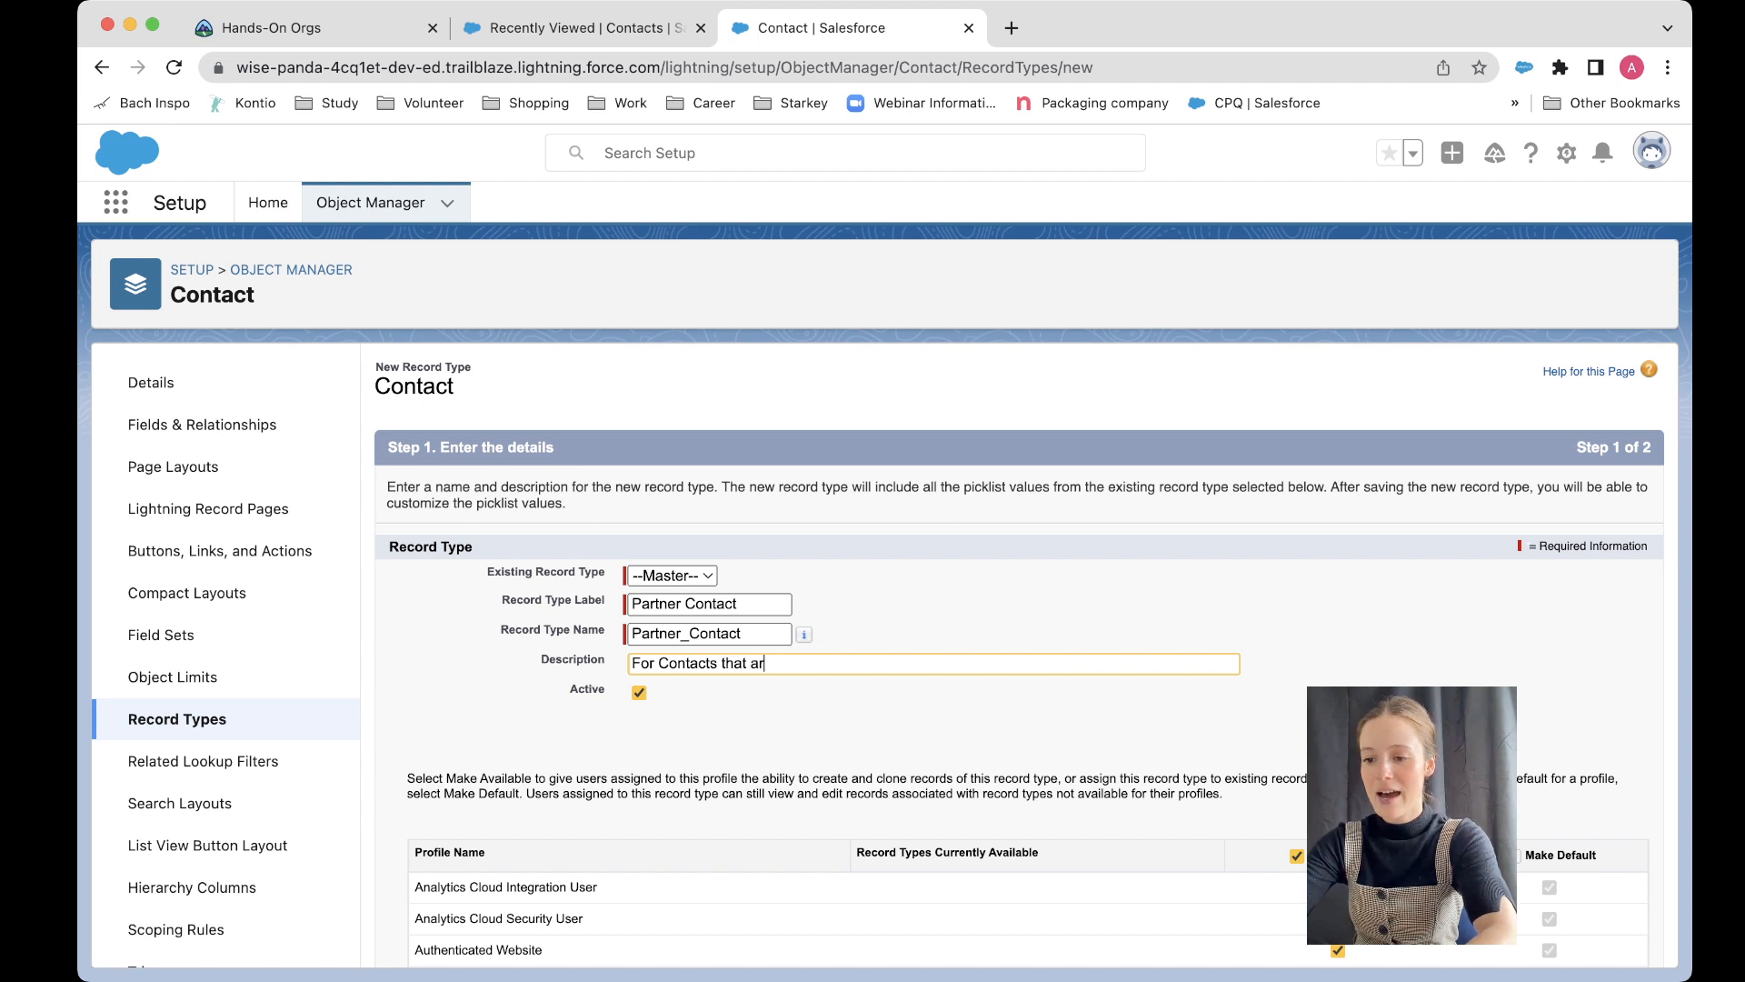
type("e Parnters of")
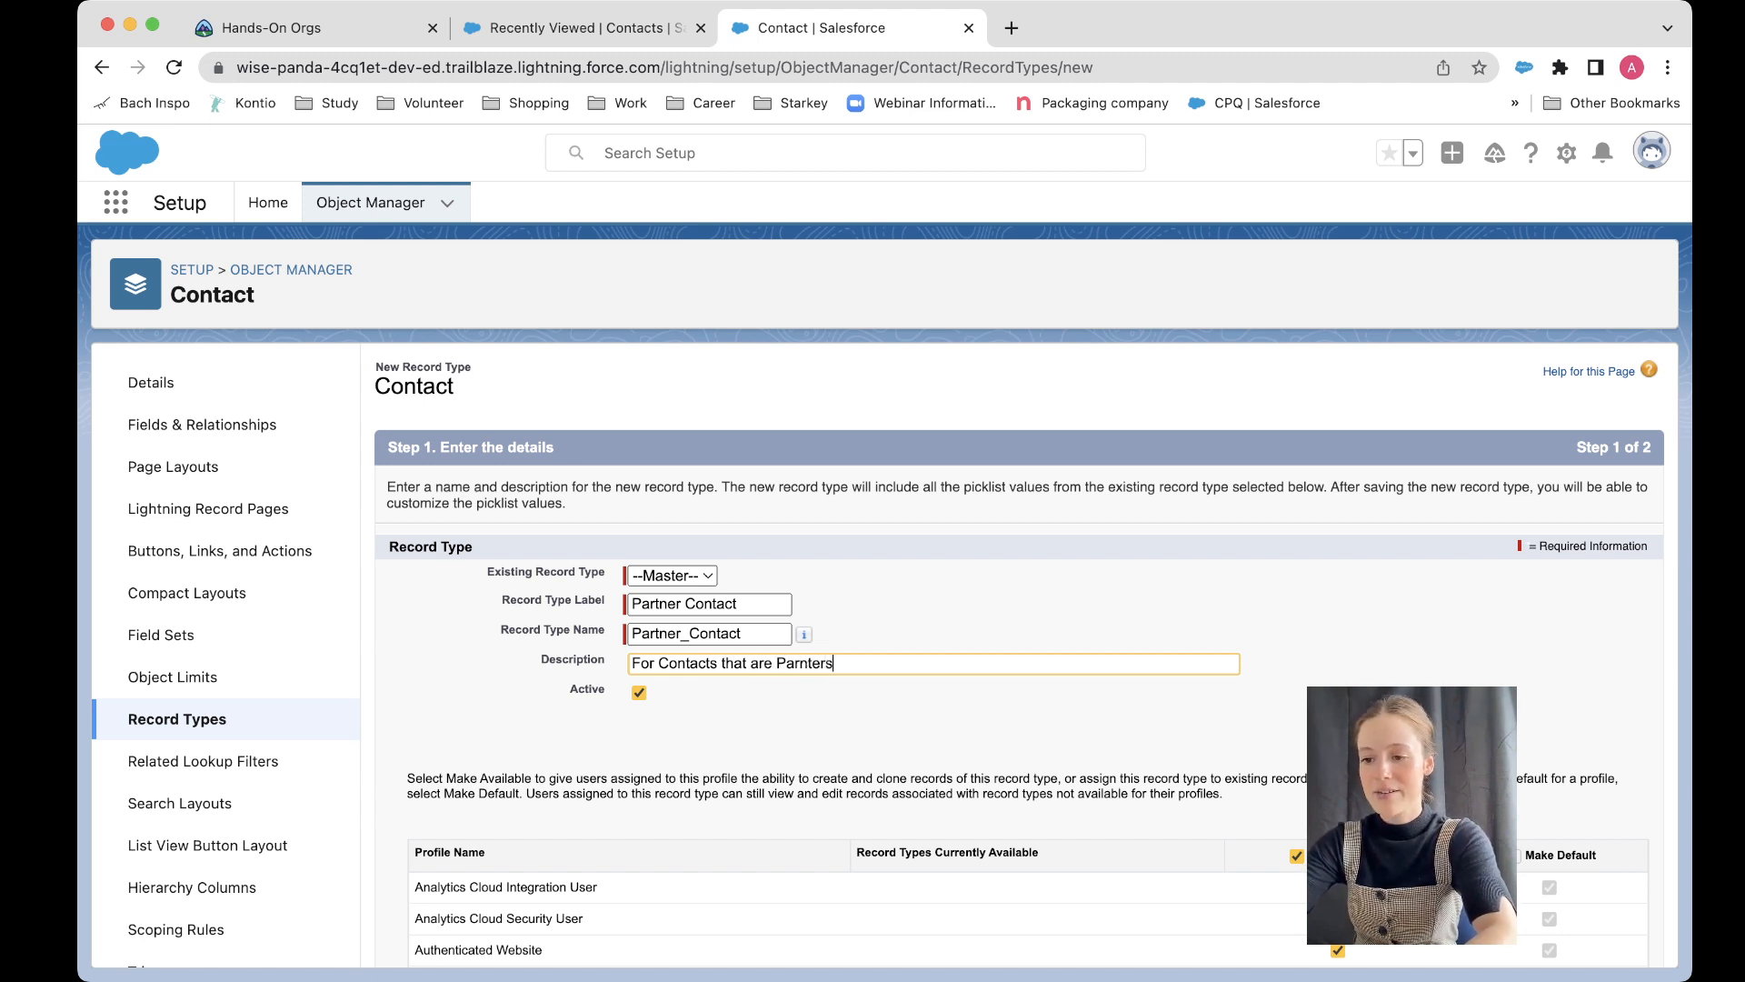
key("BackSpace")
key("BackSpace")
key("BackSpace")
key("BackSpace")
key("BackSpace")
key("BackSpace")
key("BackSpace")
key("BackSpace")
type("tn")
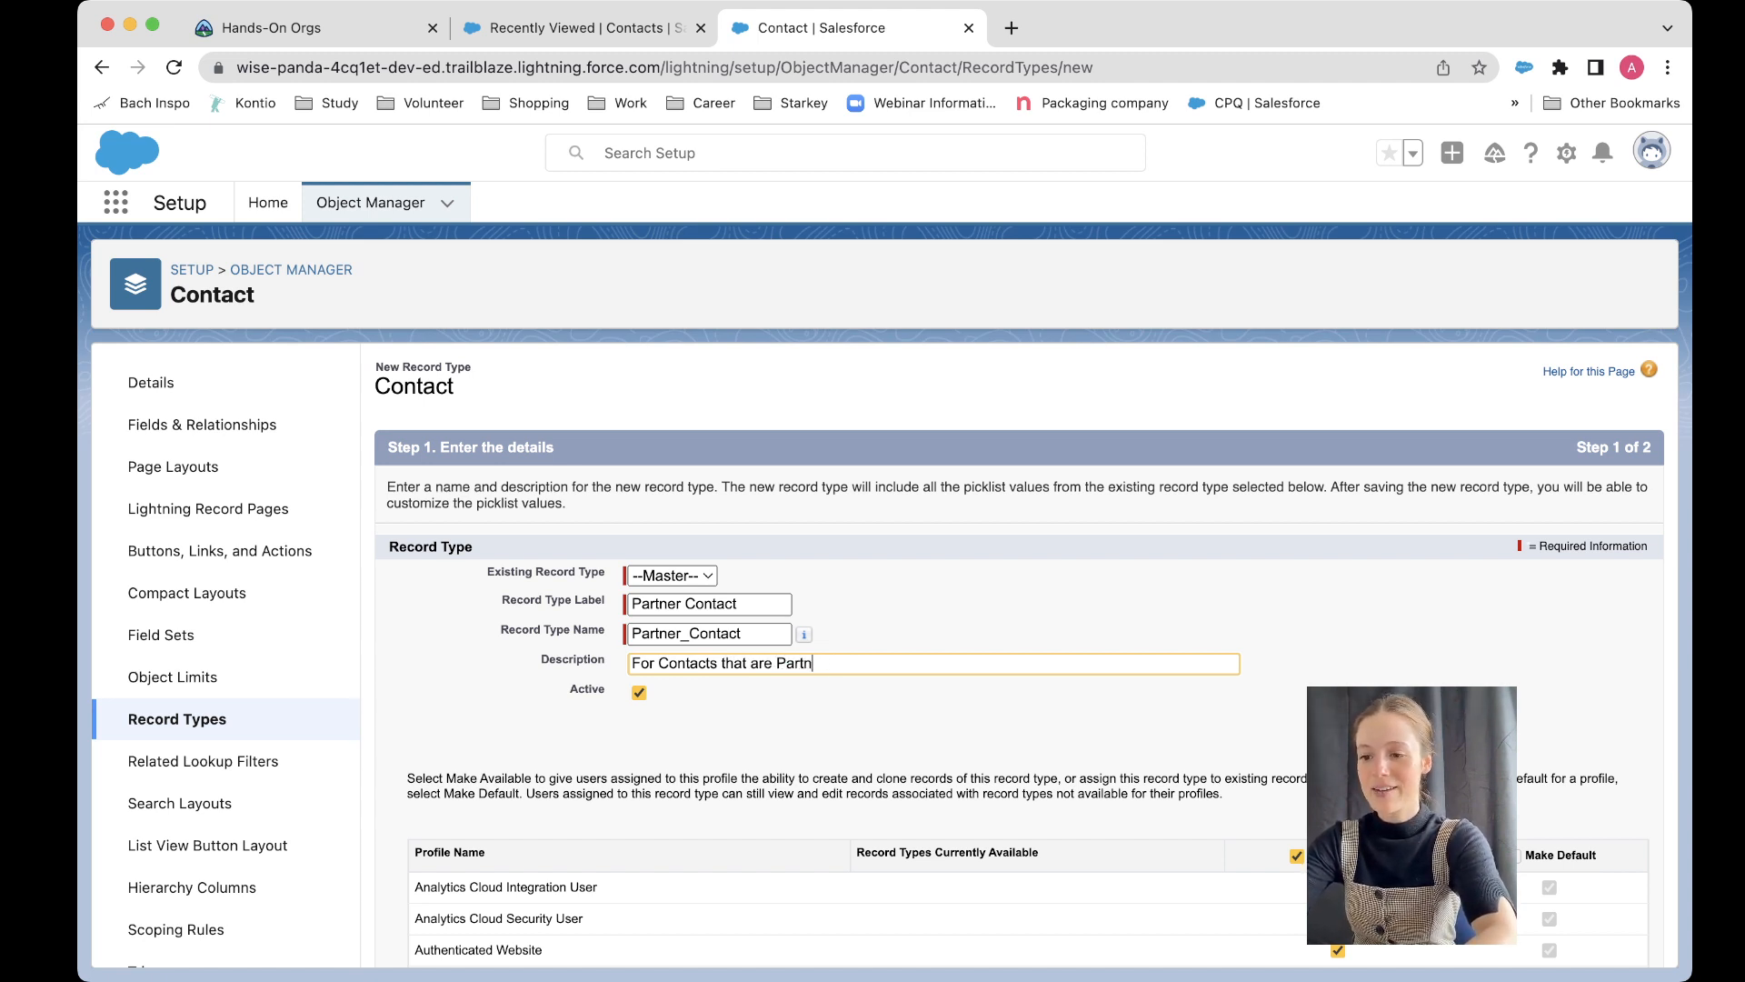
type("ers of the biusin")
key("BackSpace")
key("BackSpace")
key("BackSpace")
key("BackSpace")
key("BackSpace")
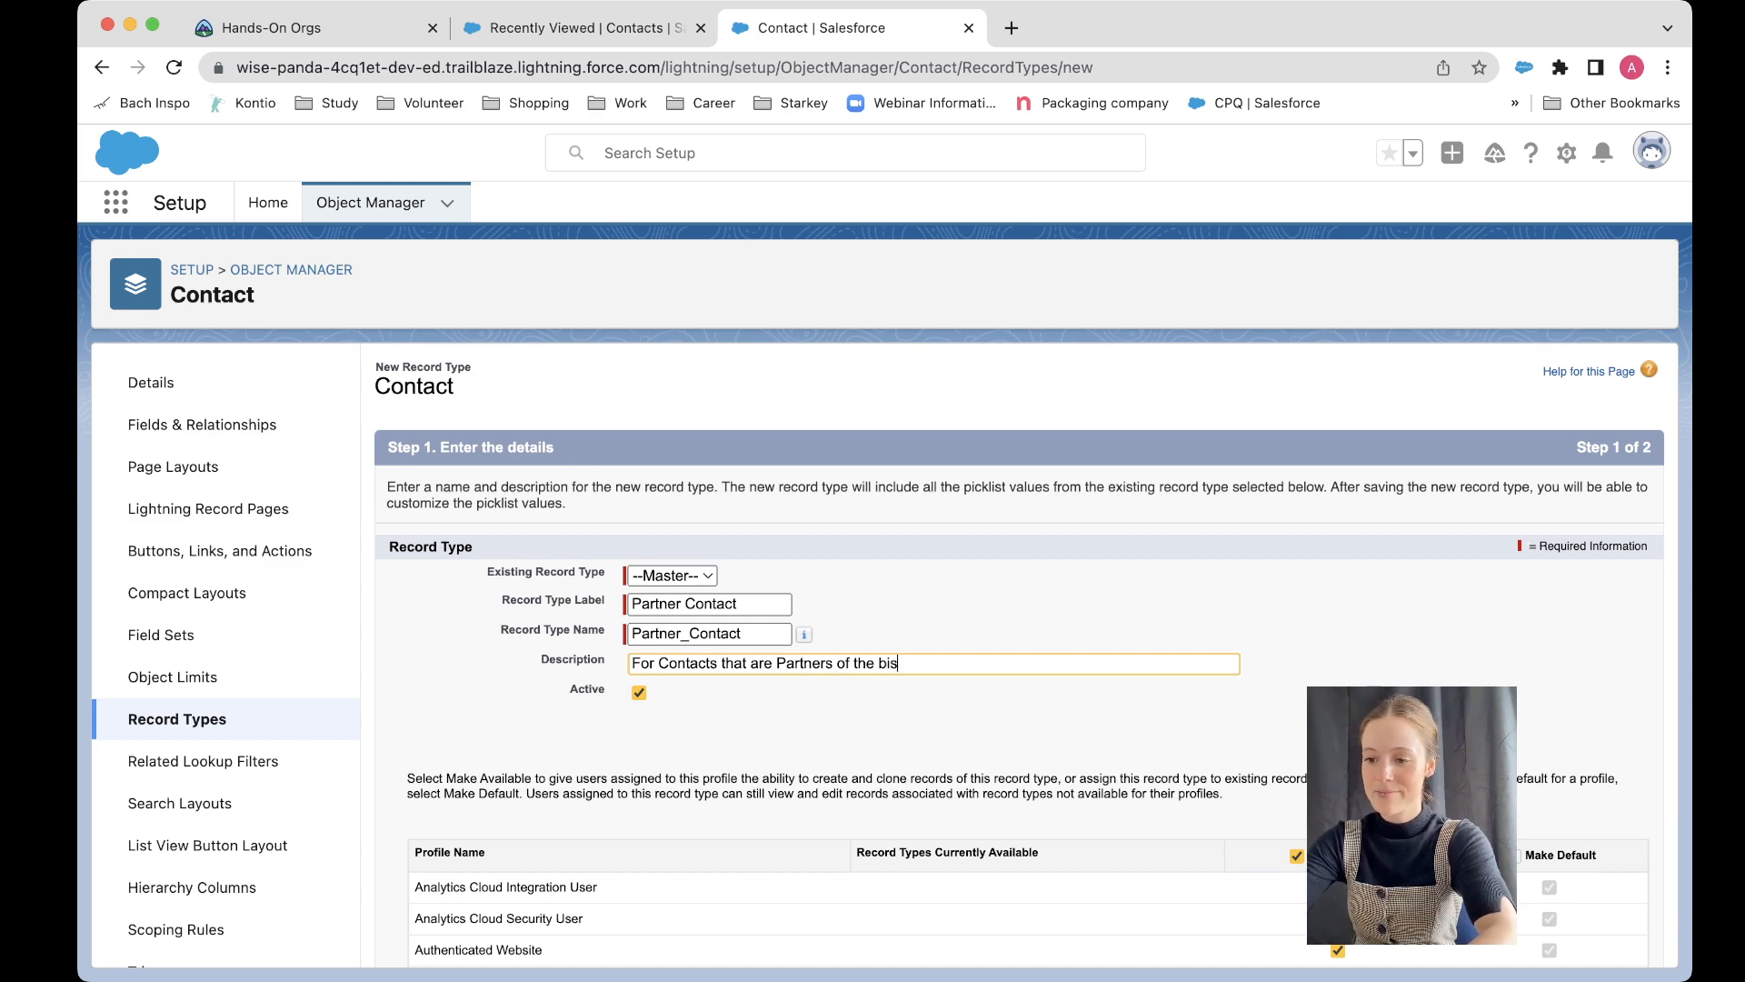
type("usiness")
key("Tab")
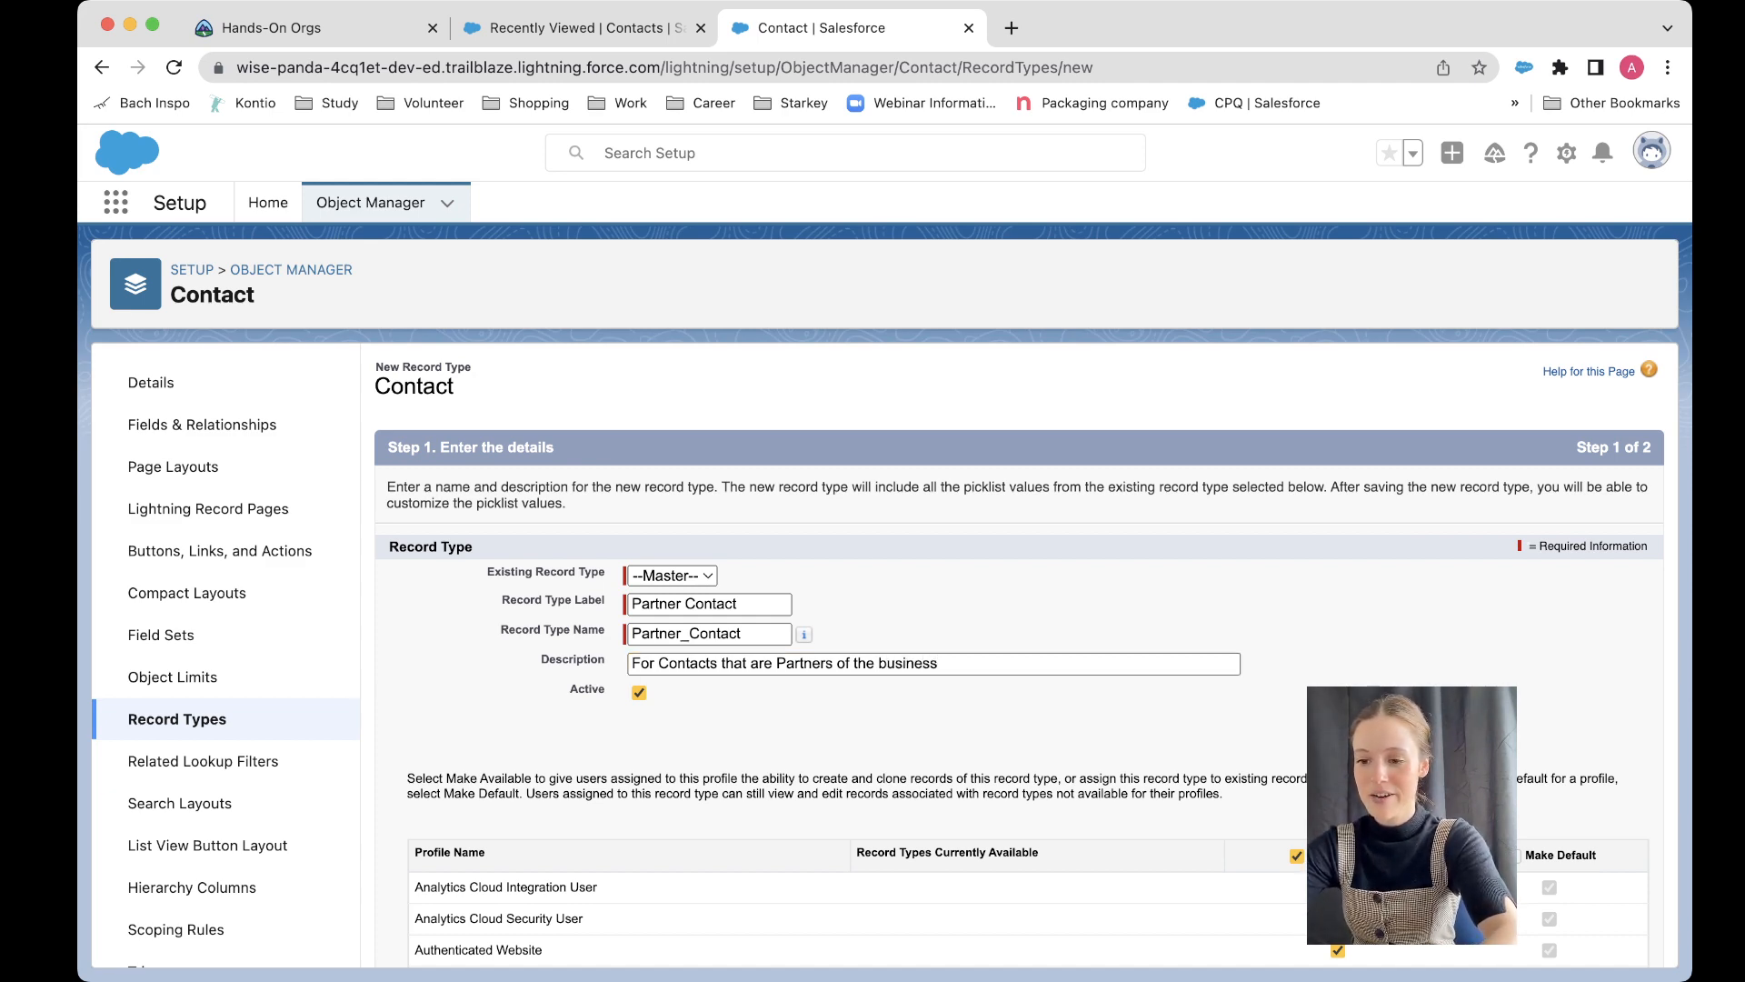
Step: Continue to layout assignment, apply Partner Contact Layout to all profiles, and save the record type while starting another
scroll(1018, 655, "down", 5)
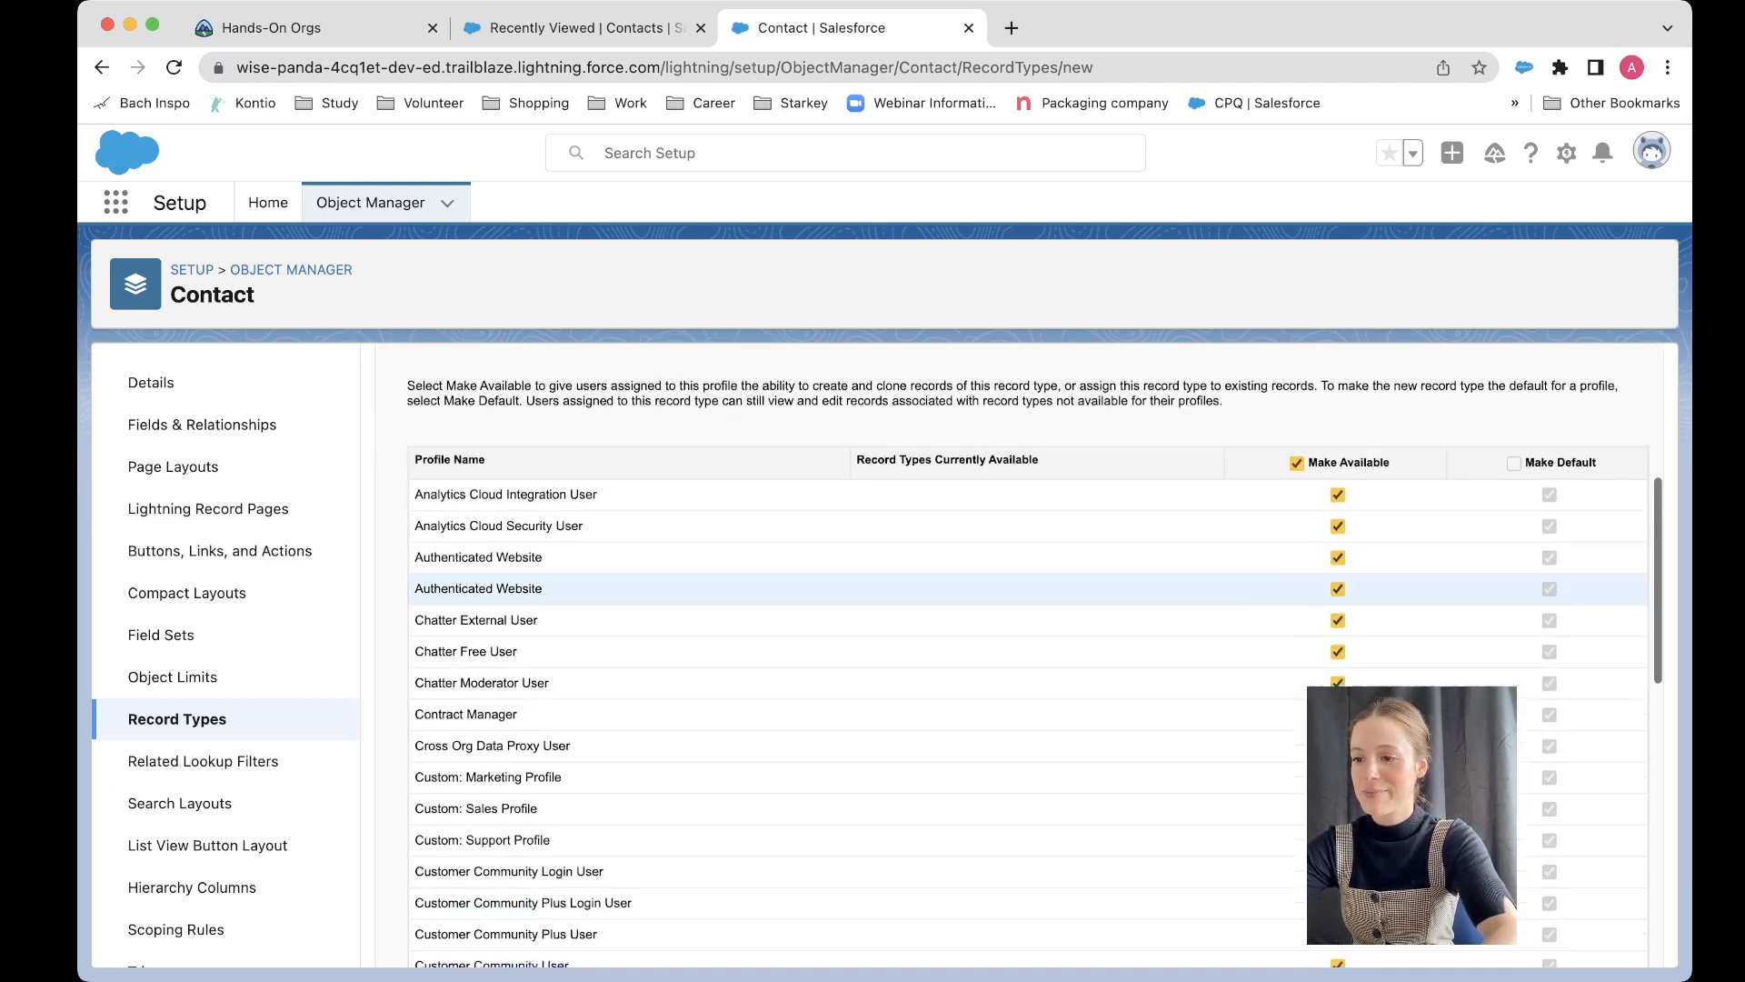
scroll(1027, 655, "down", 8)
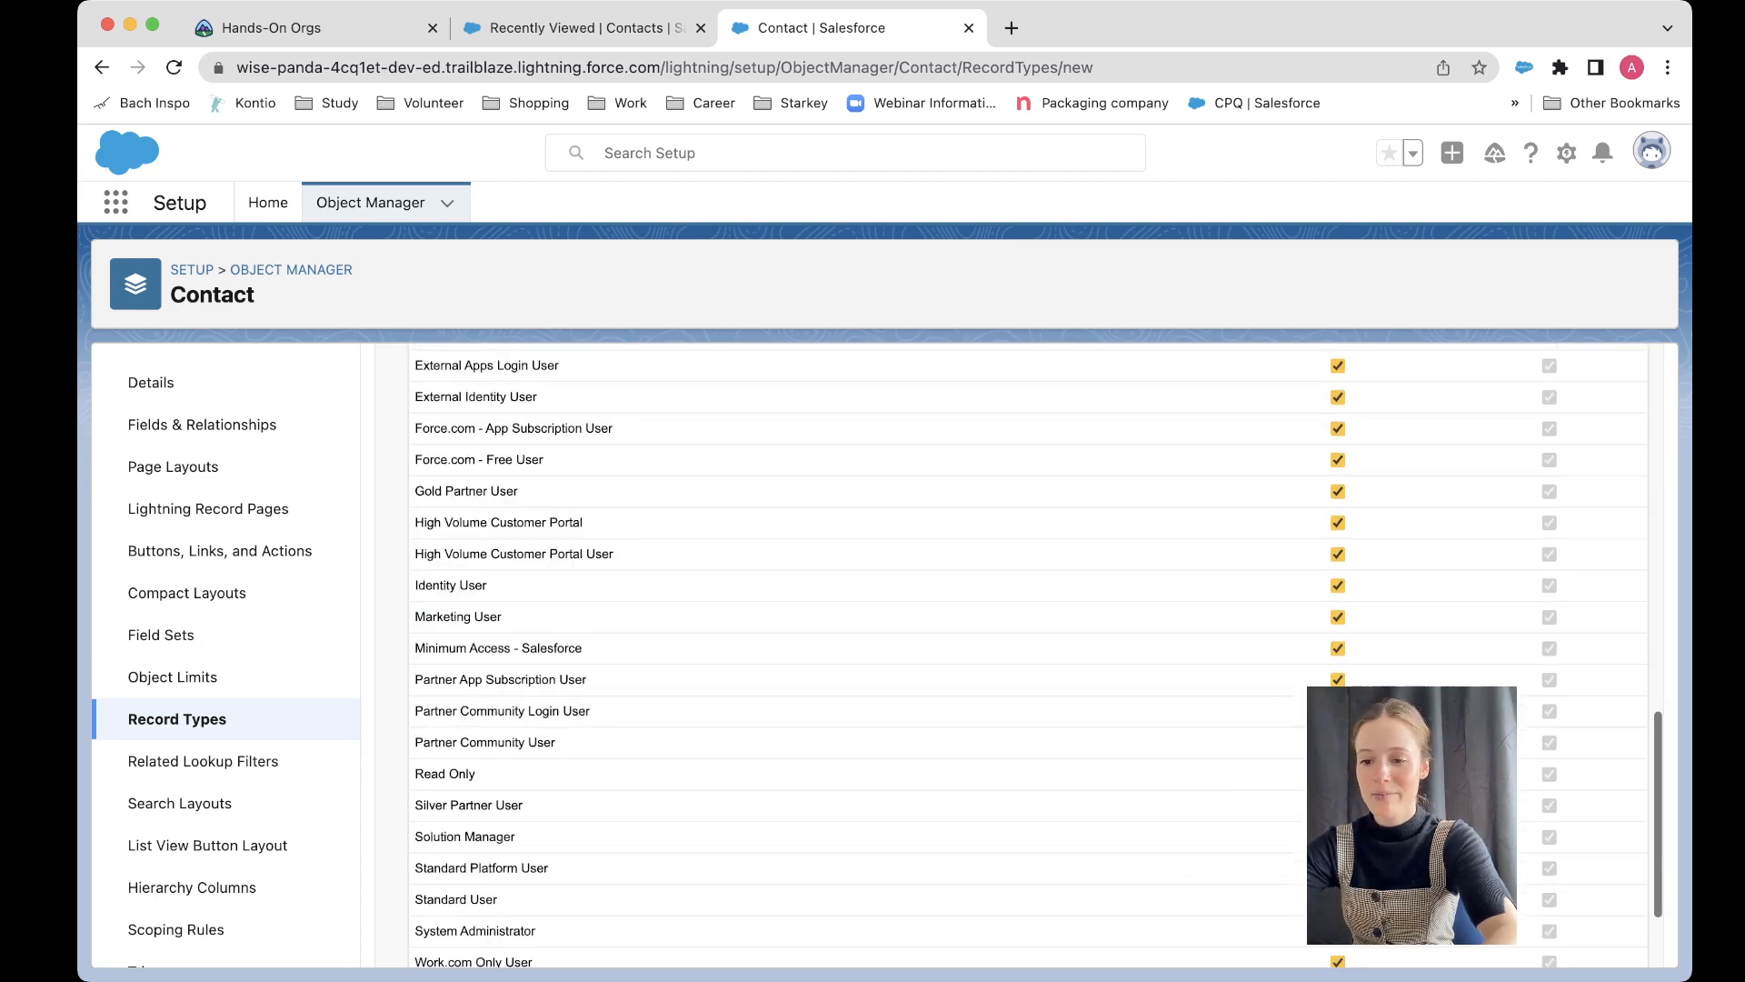
scroll(1027, 570, "down", 2)
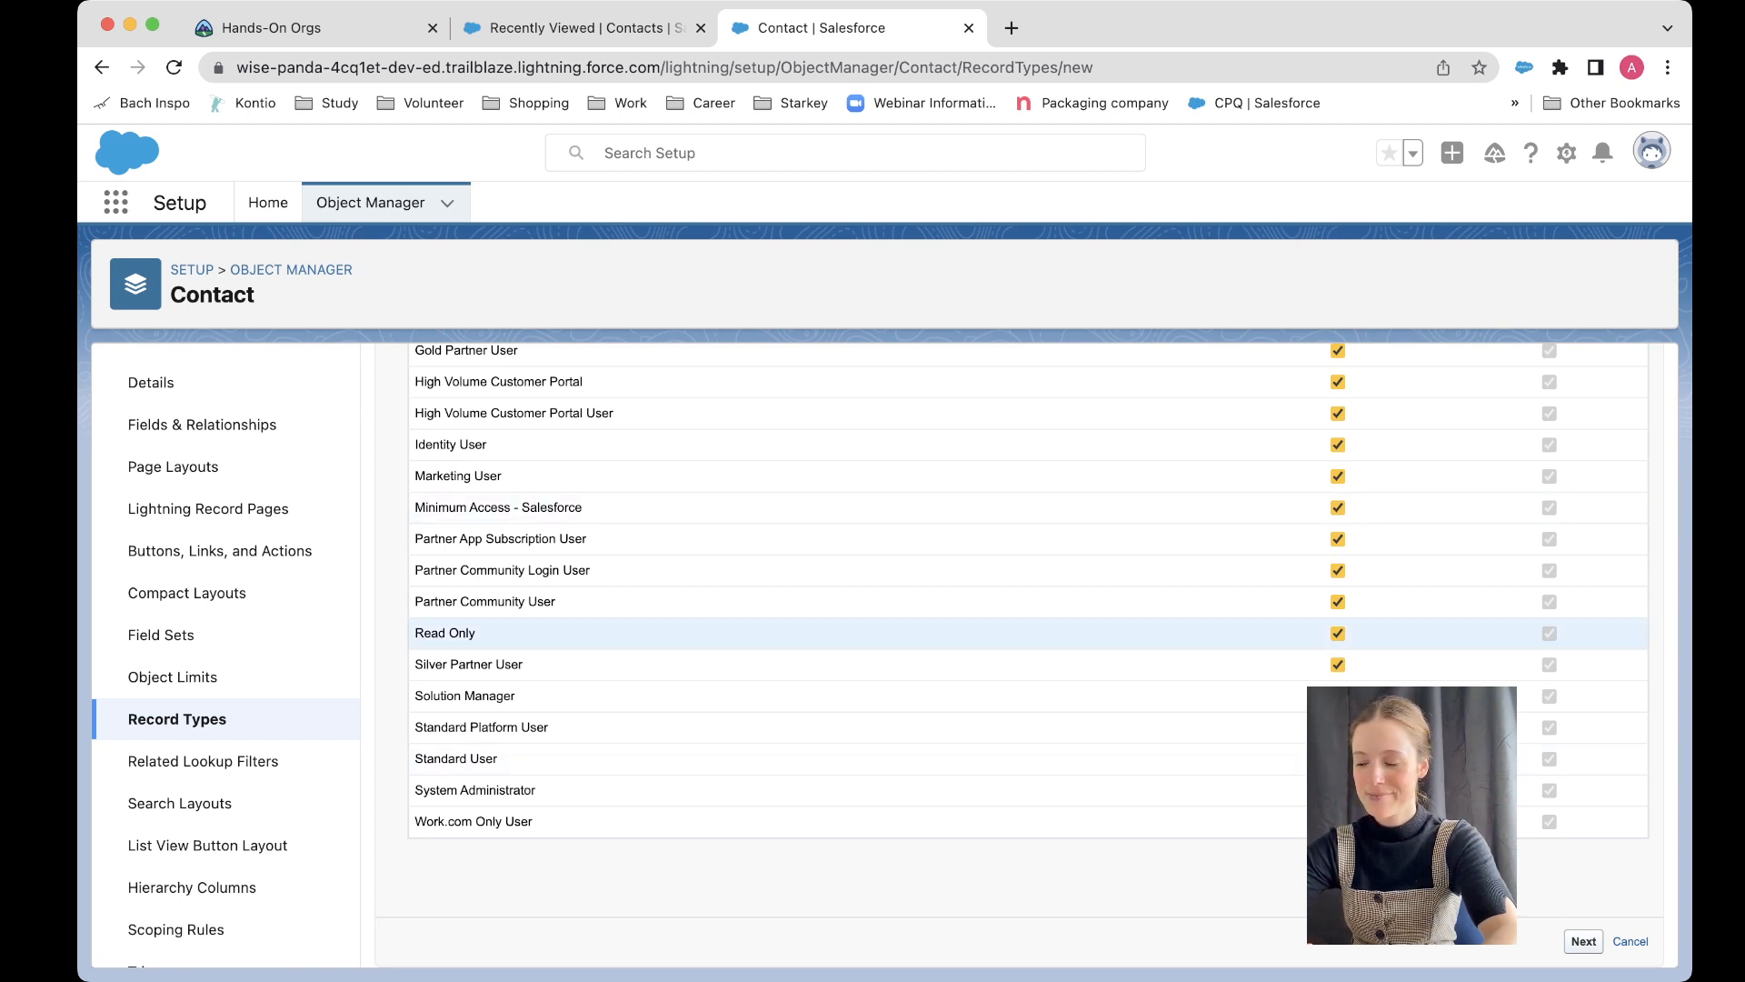
scroll(1018, 654, "down", 3)
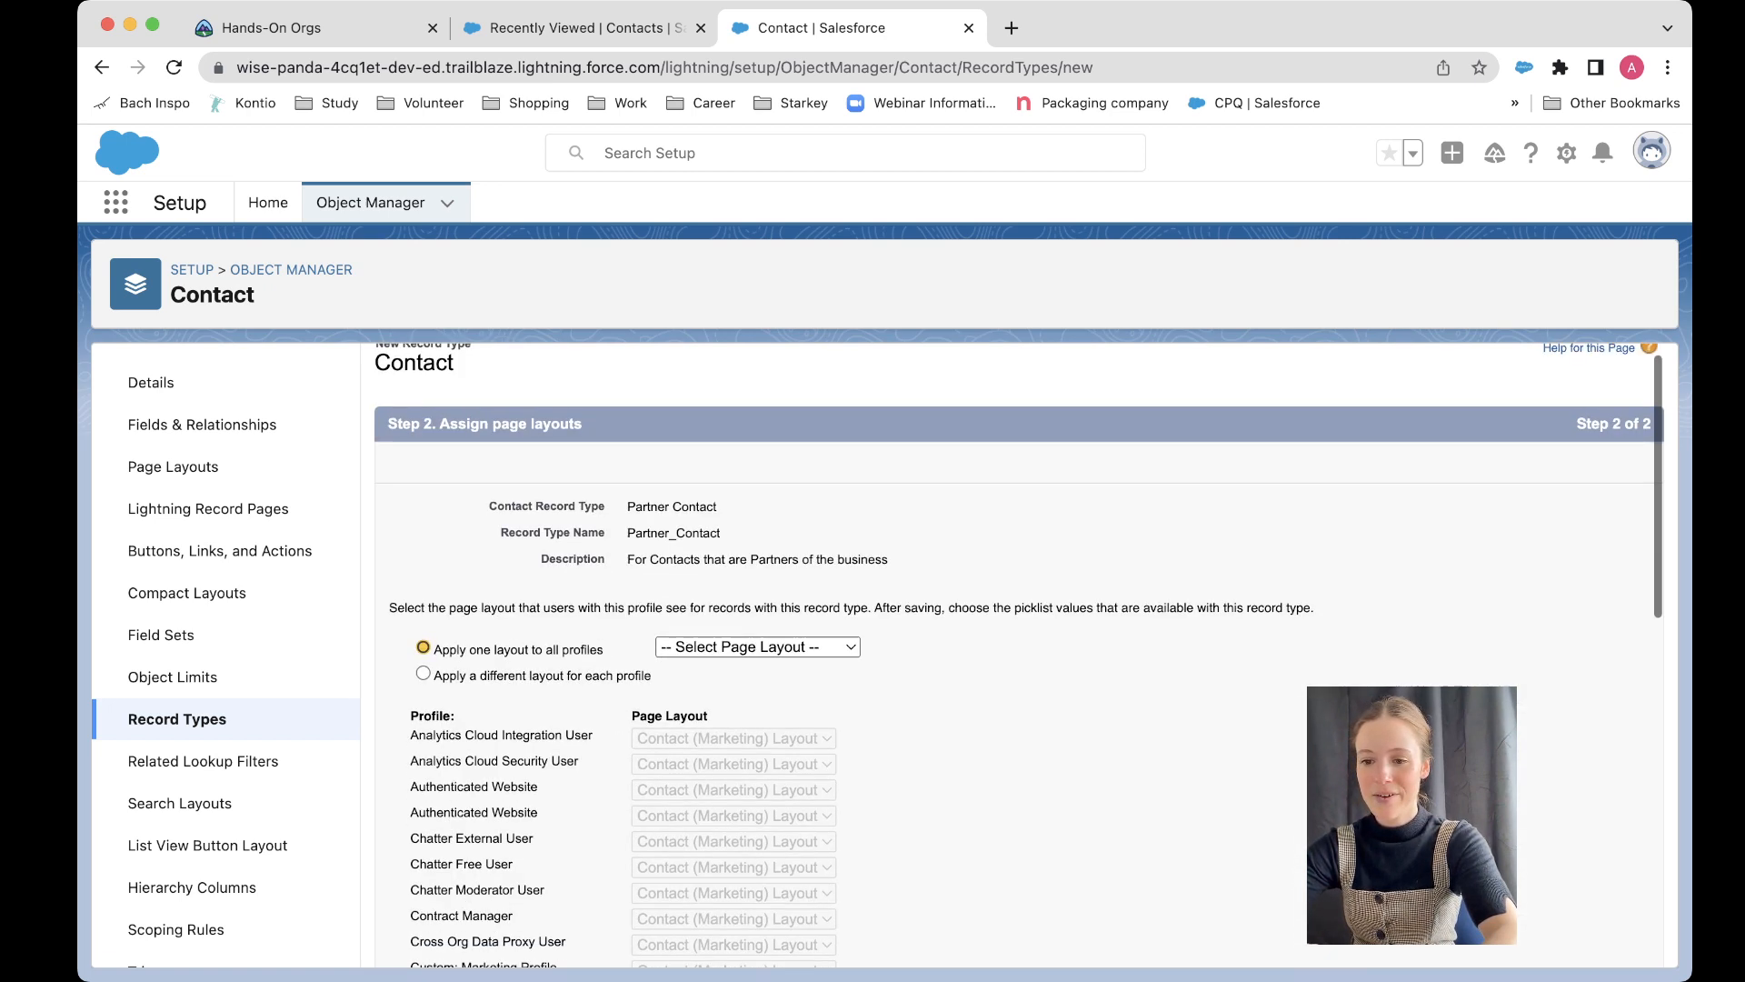
scroll(1018, 655, "up", 3)
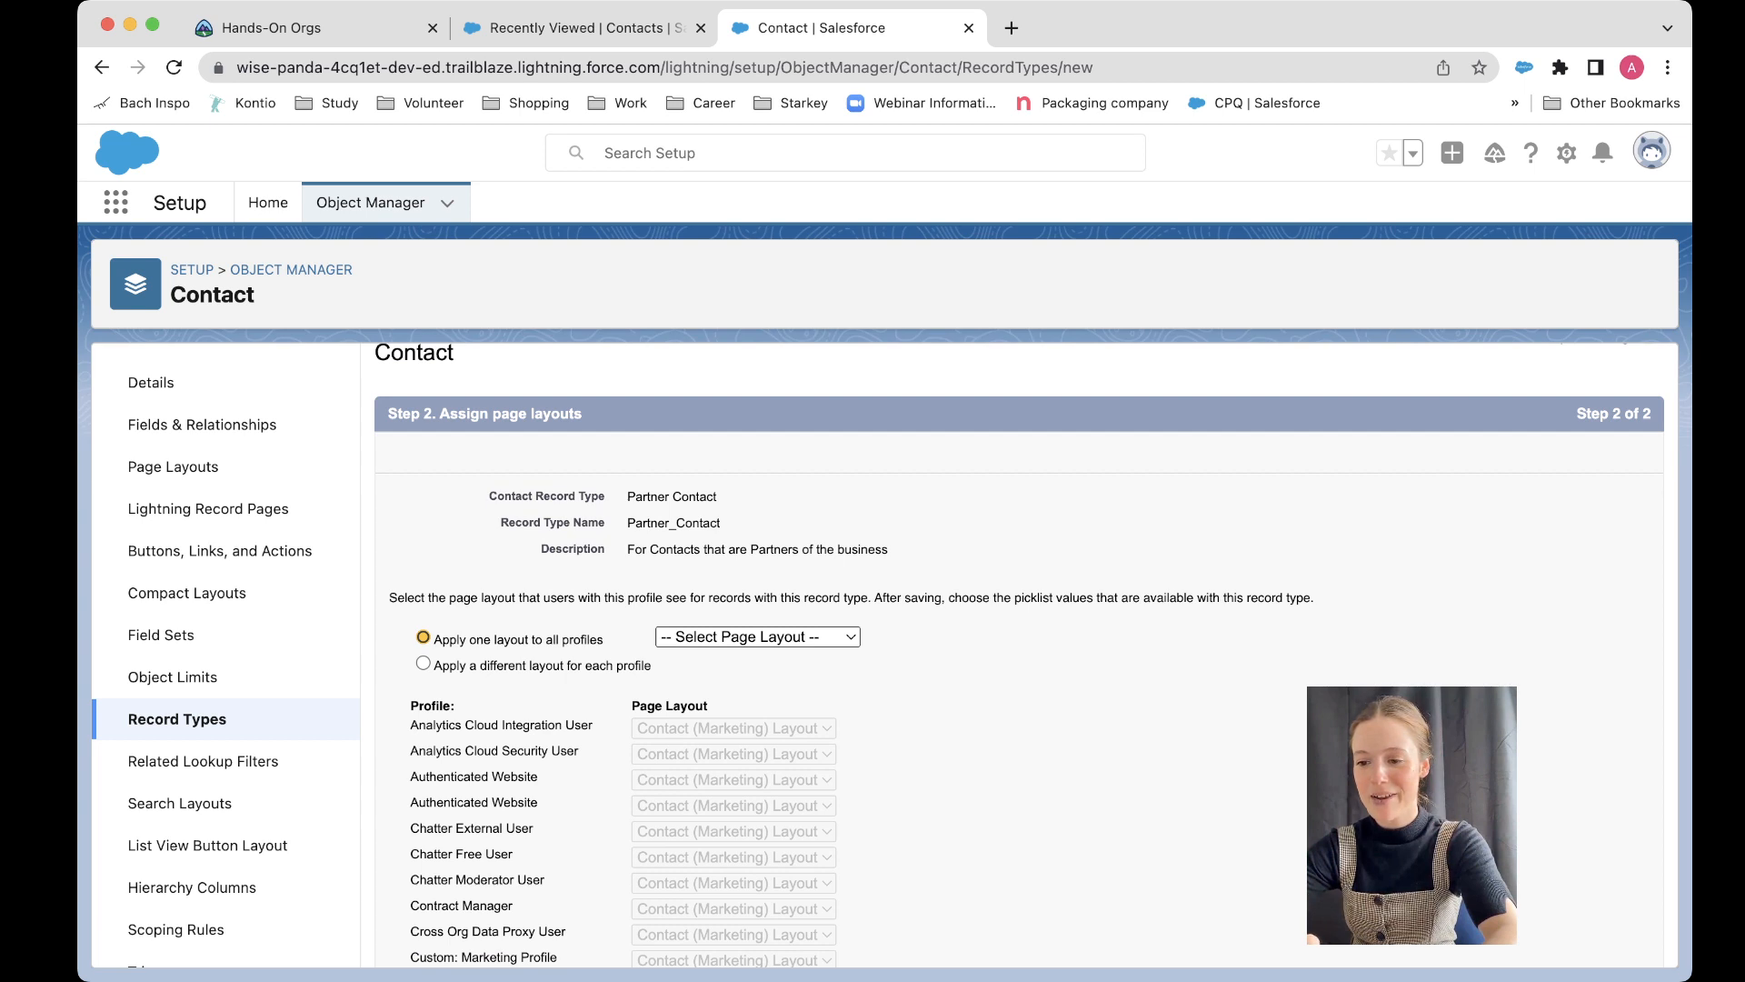
left_click(758, 637)
scroll(1018, 654, "down", 3)
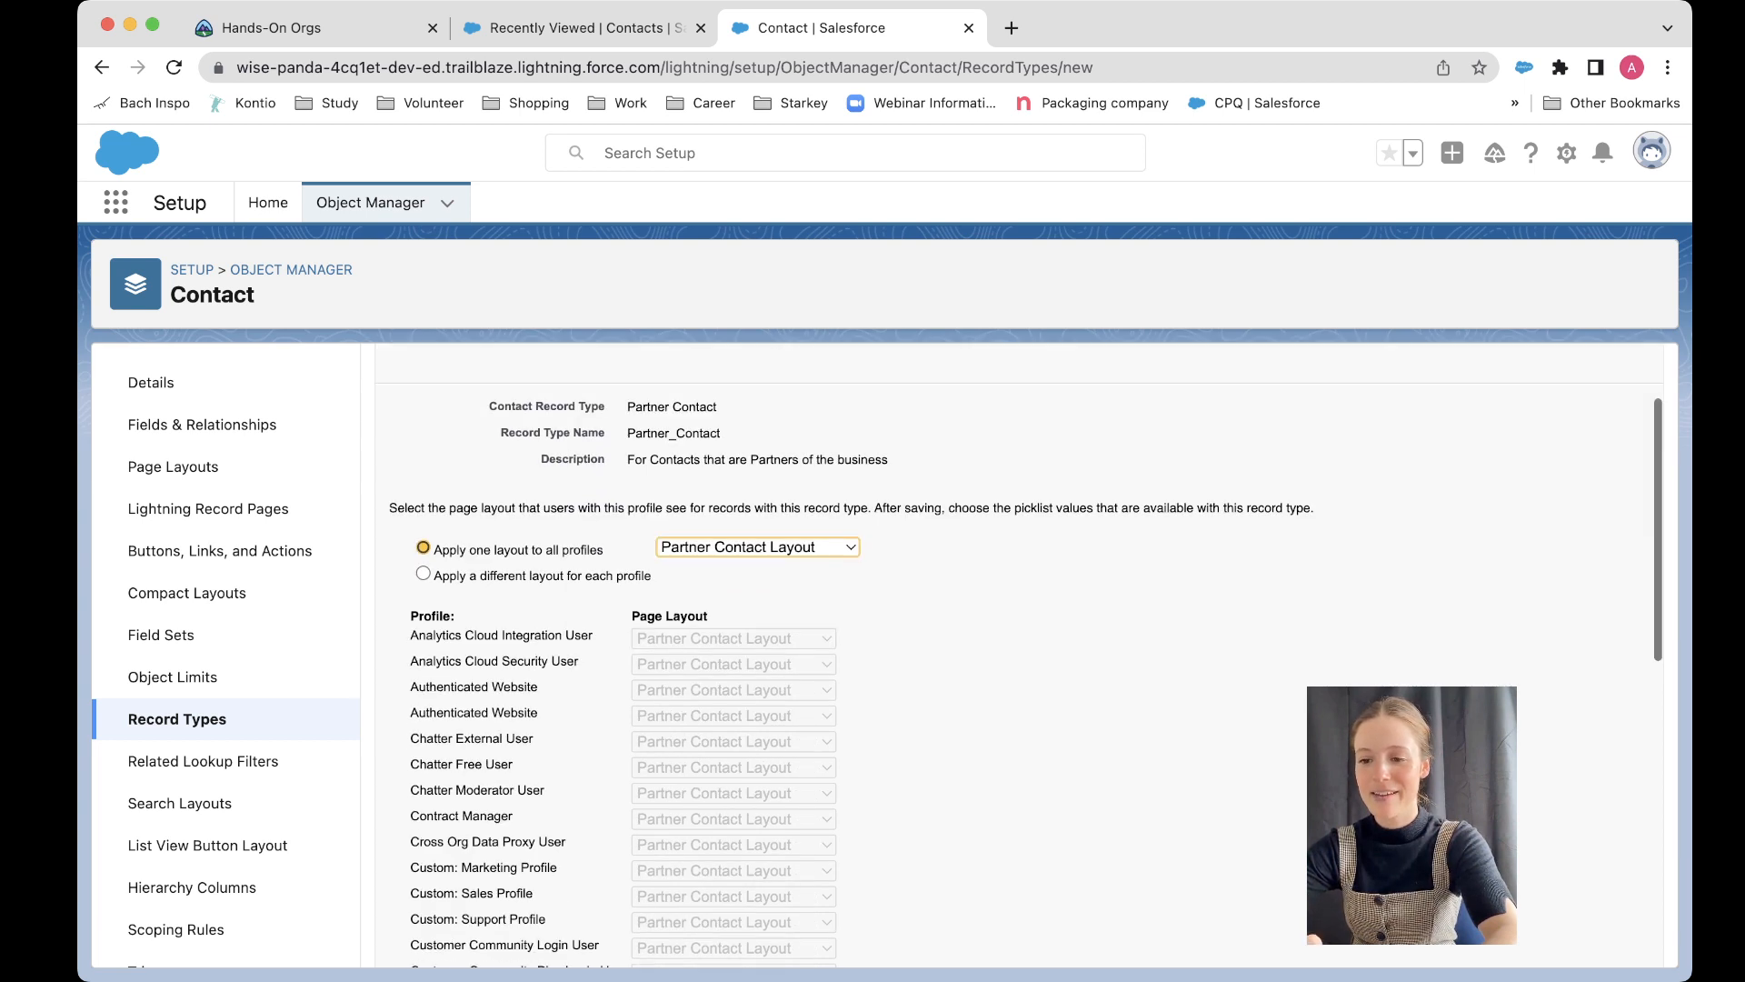
scroll(1018, 655, "down", 1)
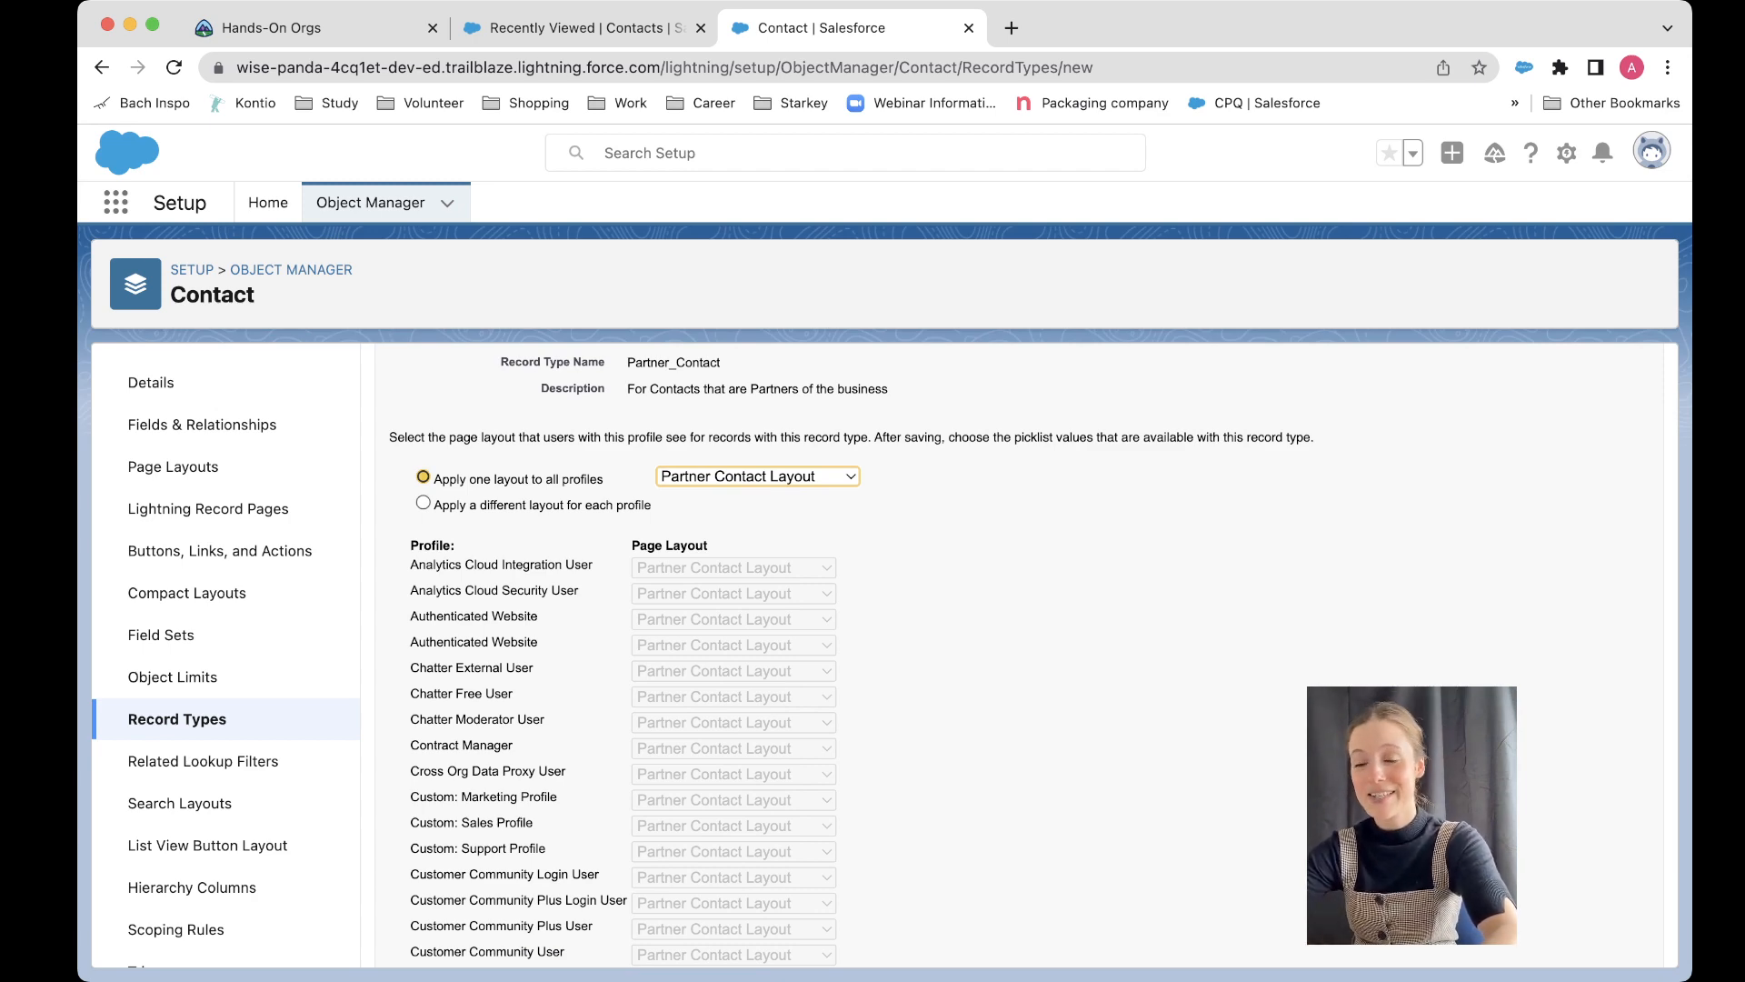
scroll(1019, 655, "down", 14)
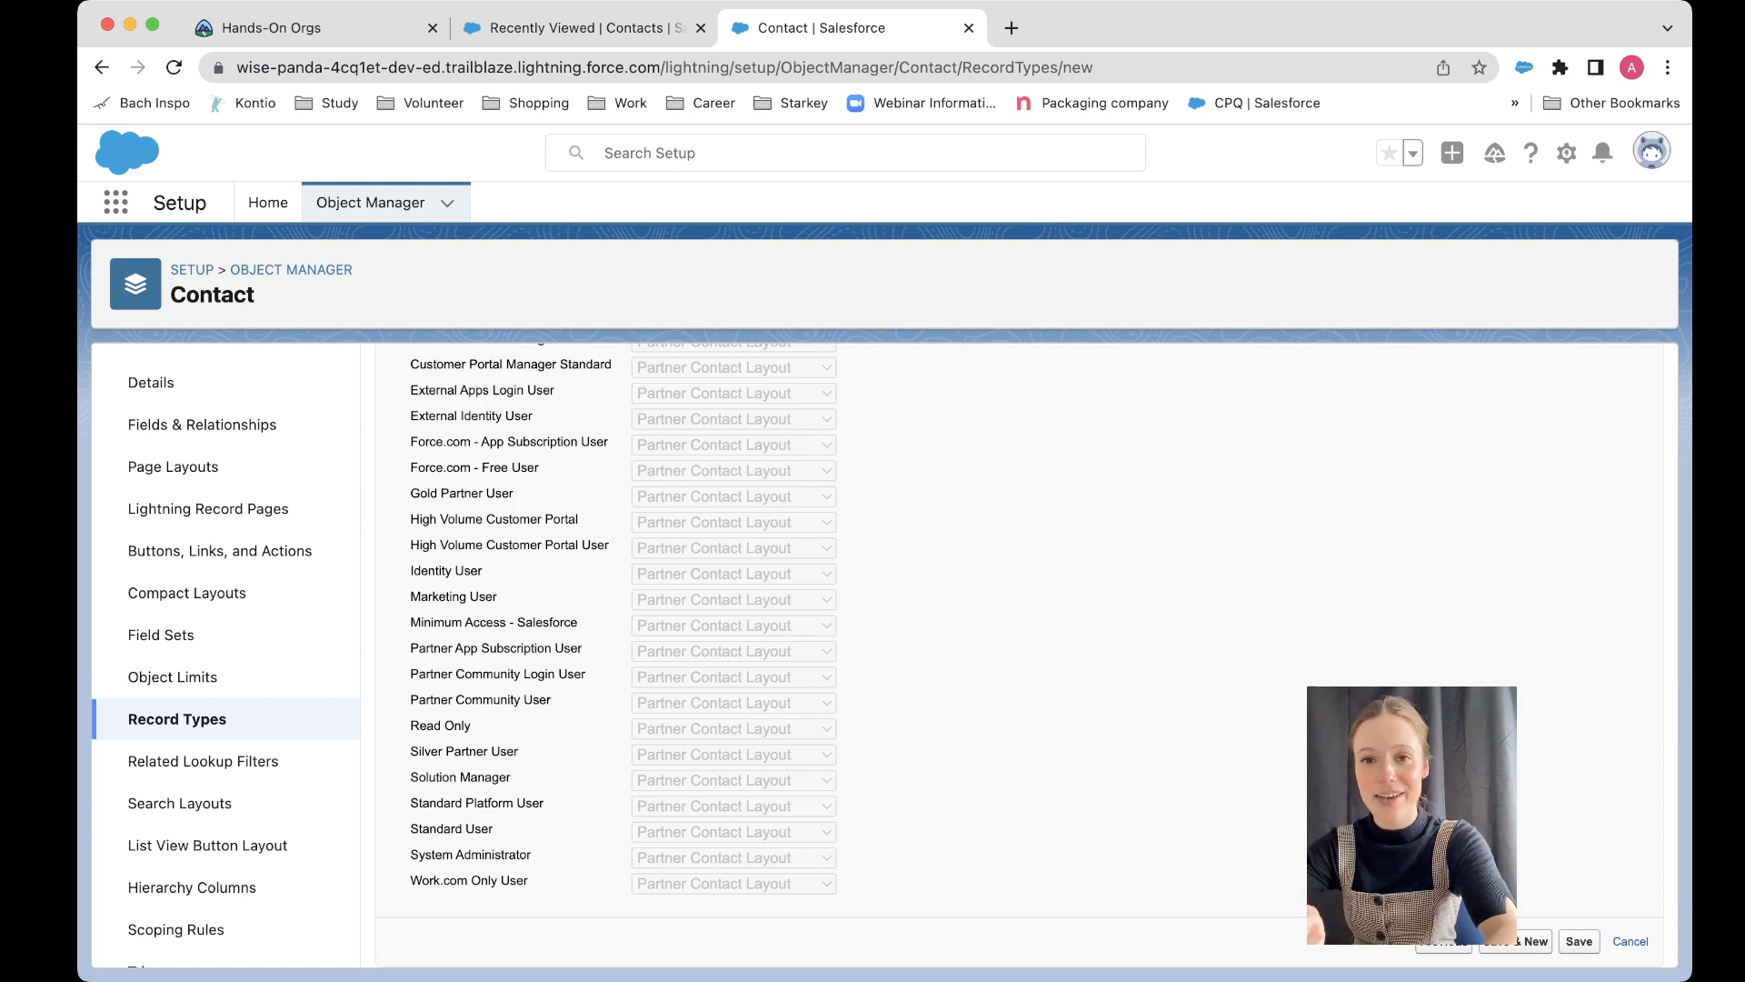
left_click(1579, 942)
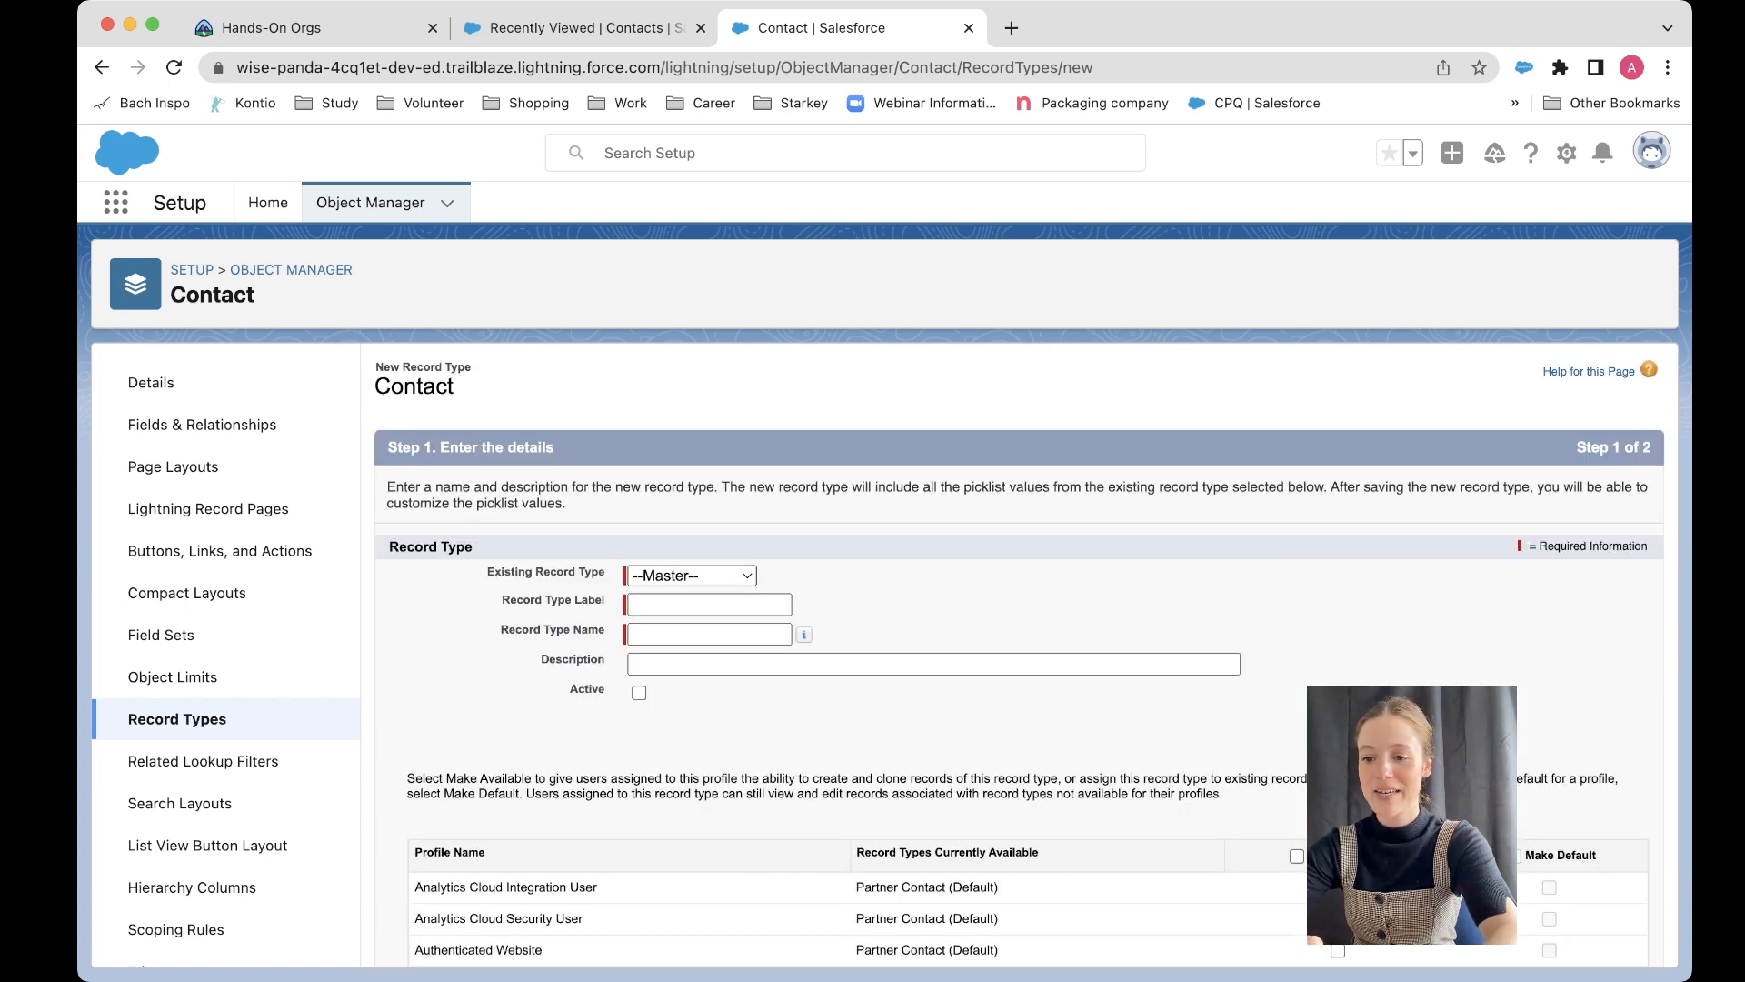
Step: Label the new record type Customer Contact
key("Tab")
key("Tab")
type("Custo")
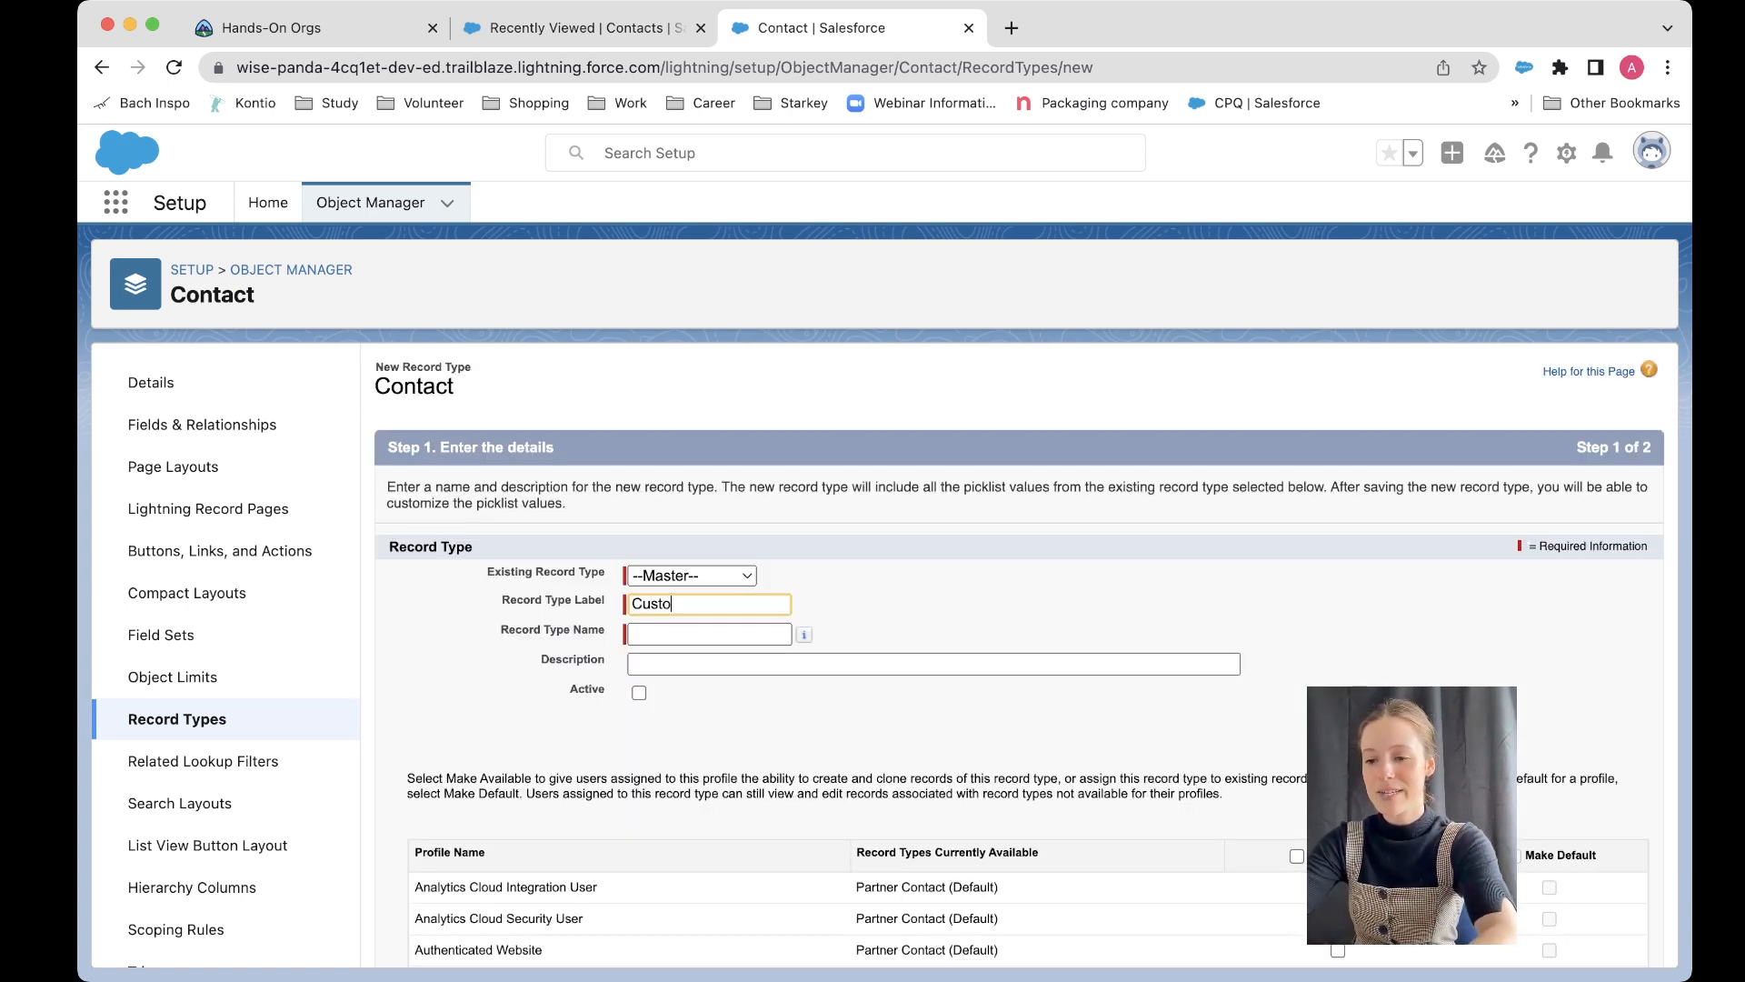
type("mer Contact")
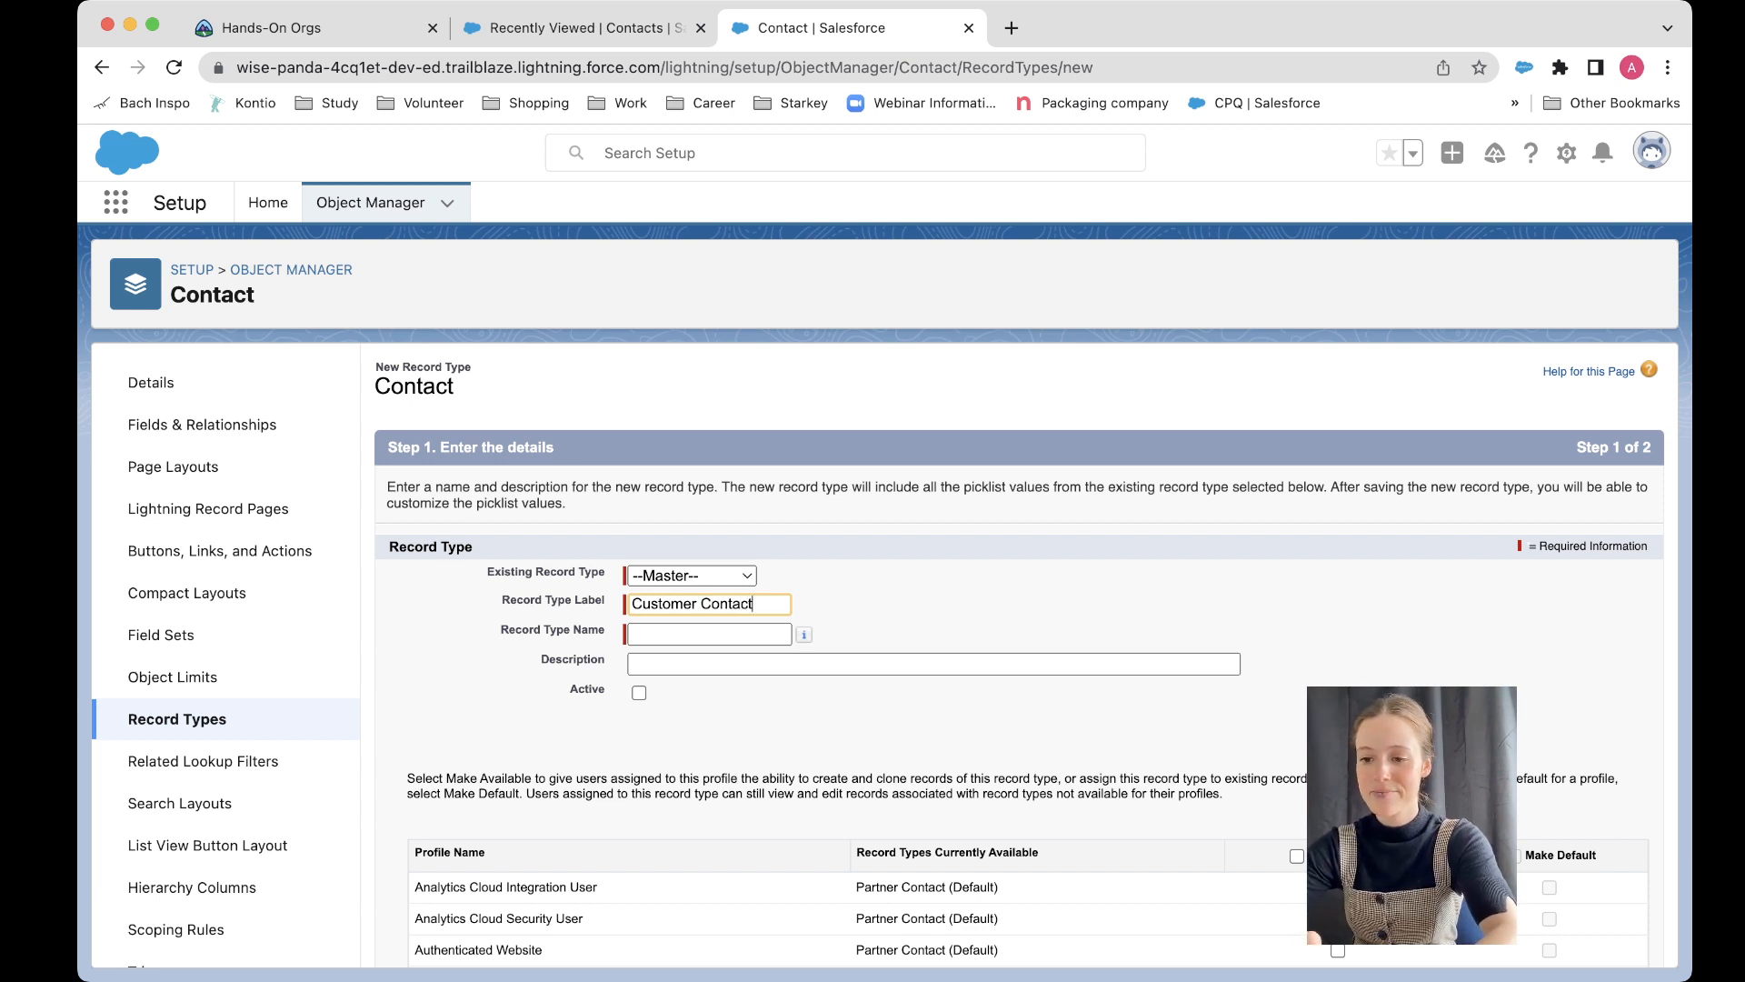
Step: Describe the record type as "For all customers of the business" and mark it Active
key("Tab")
key("Tab")
type("For all cus")
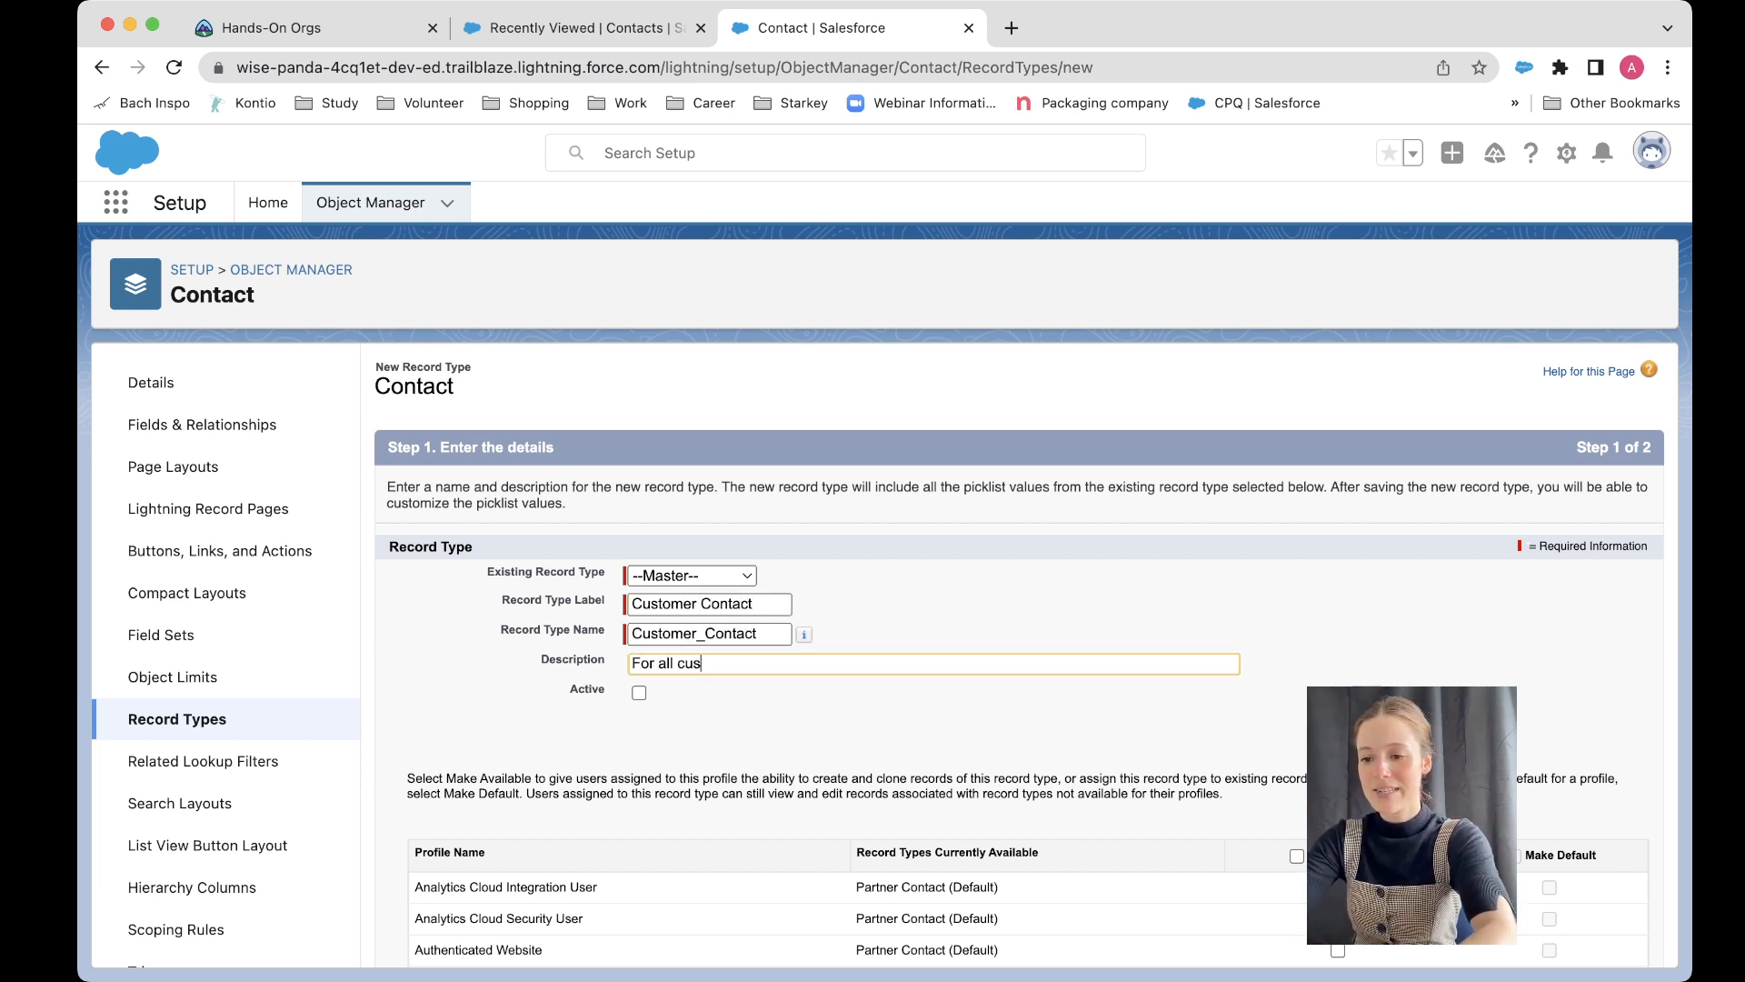
type("tomers of the business")
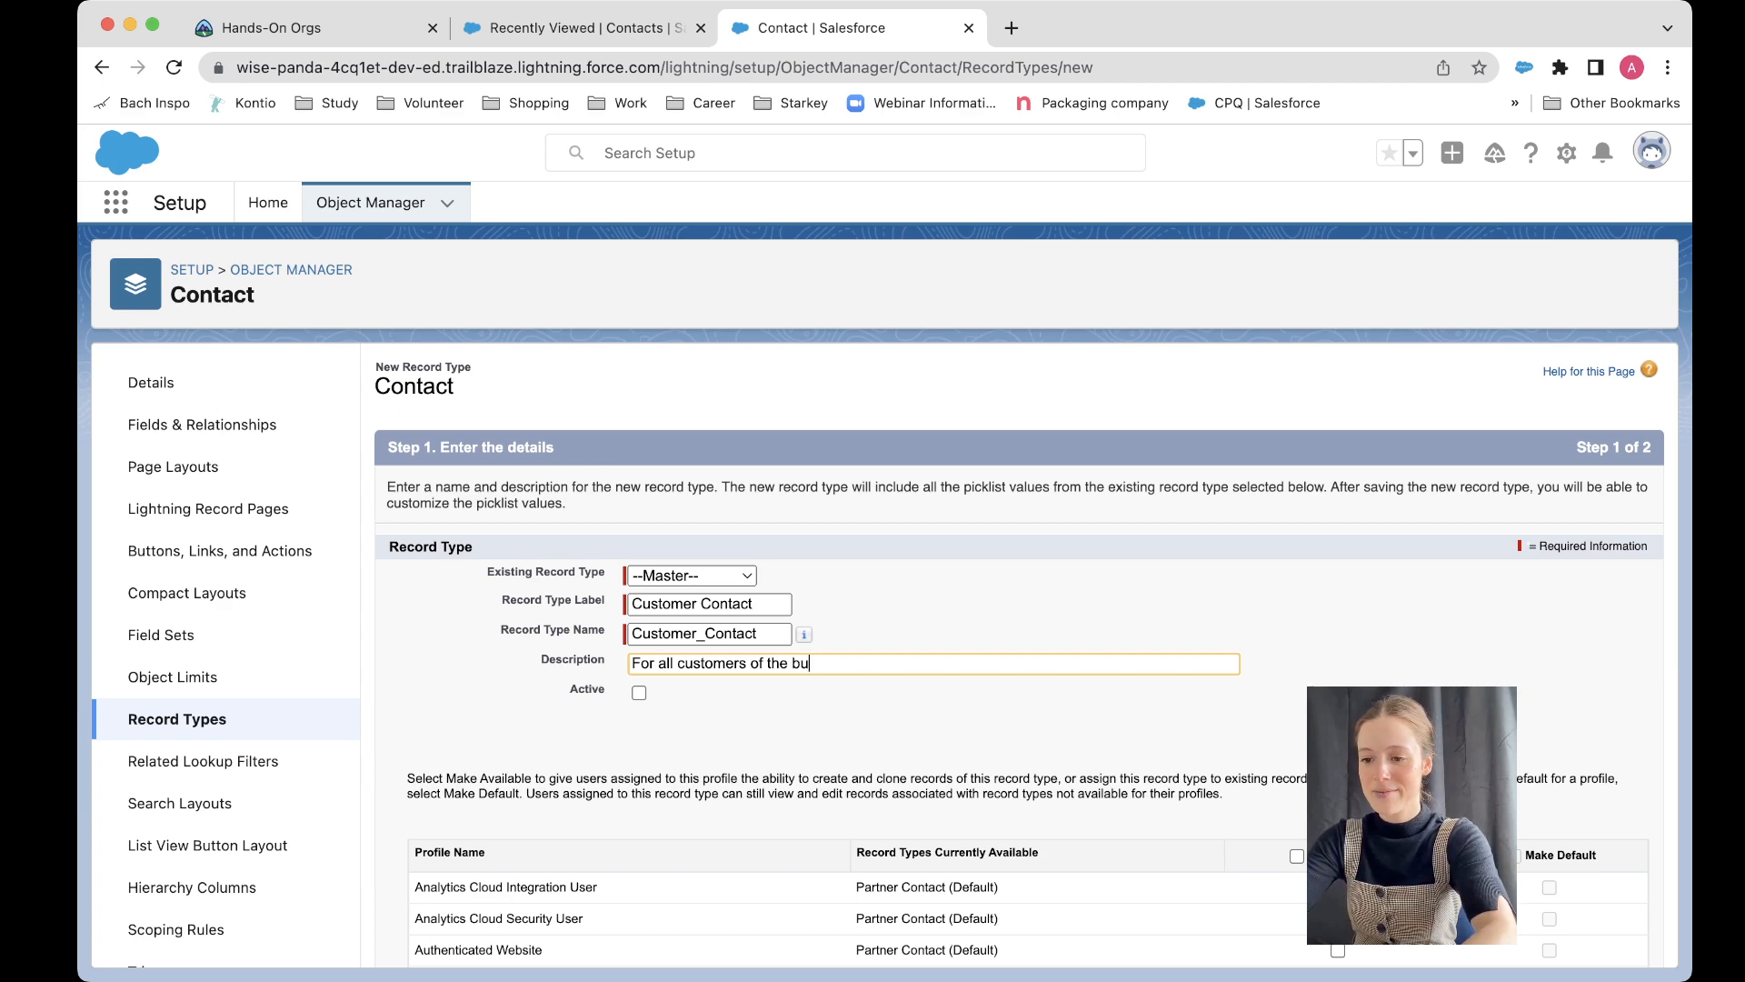
key("Tab")
key("space")
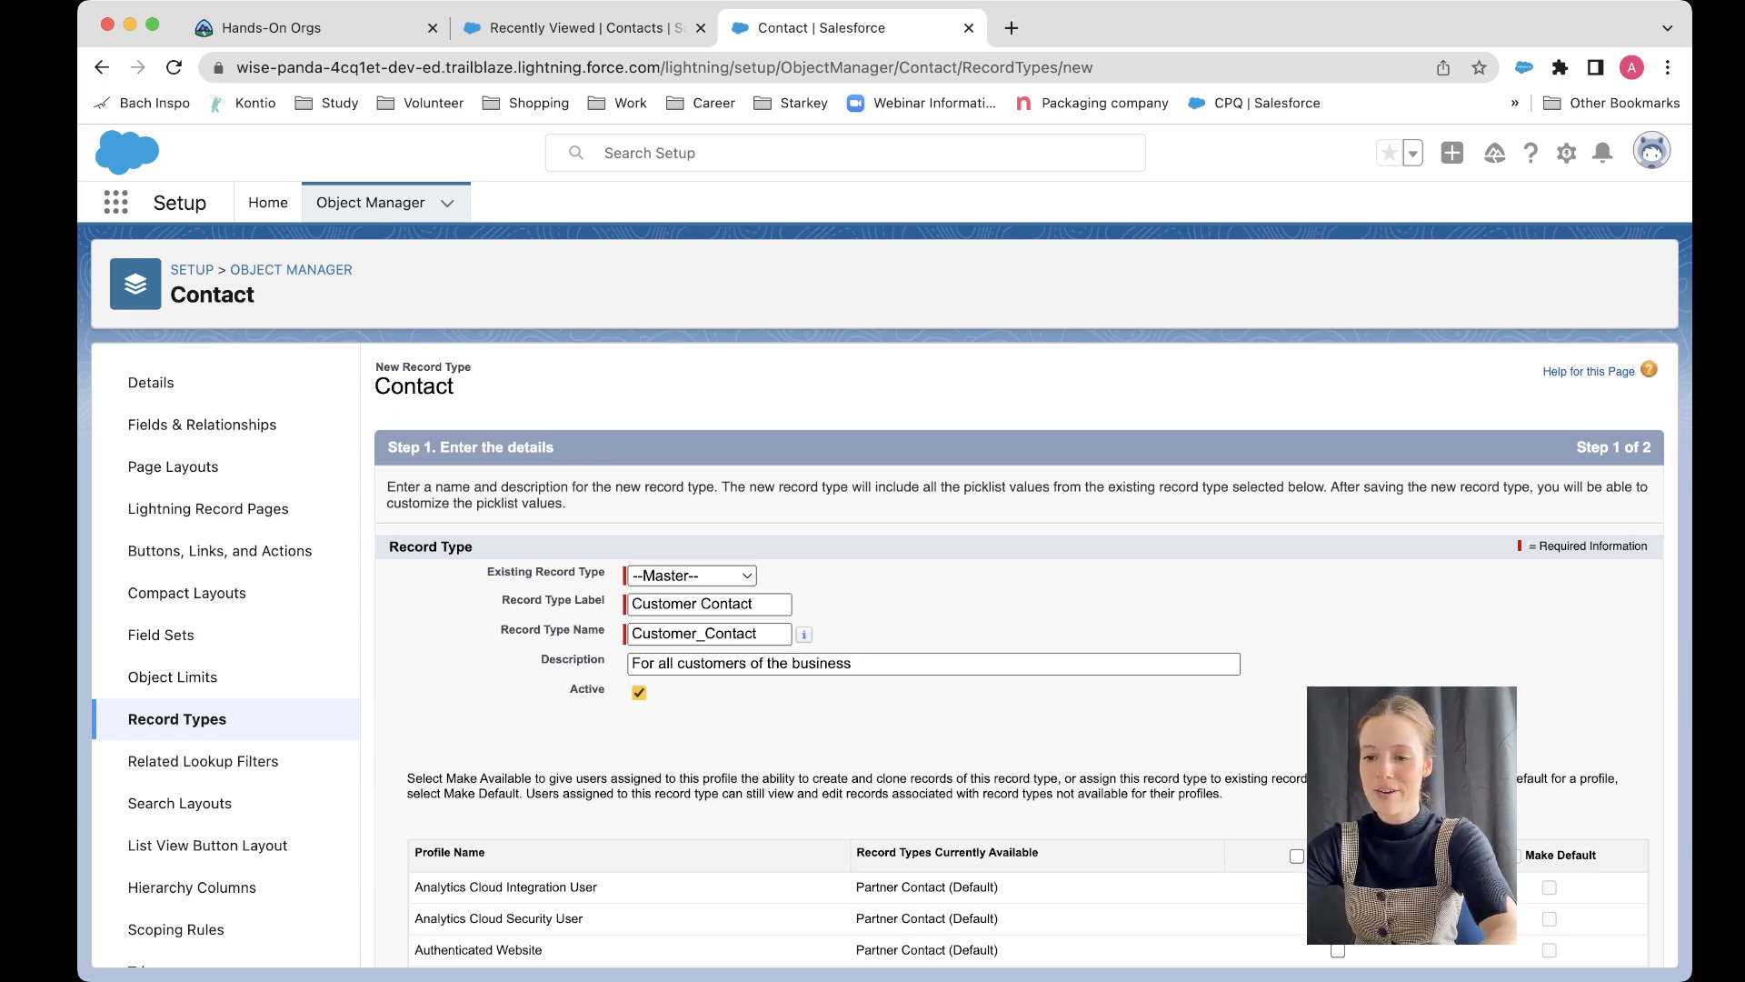
Step: Make the Customer Contact record type available to all profiles and continue to layout assignment
scroll(1018, 655, "down", 3)
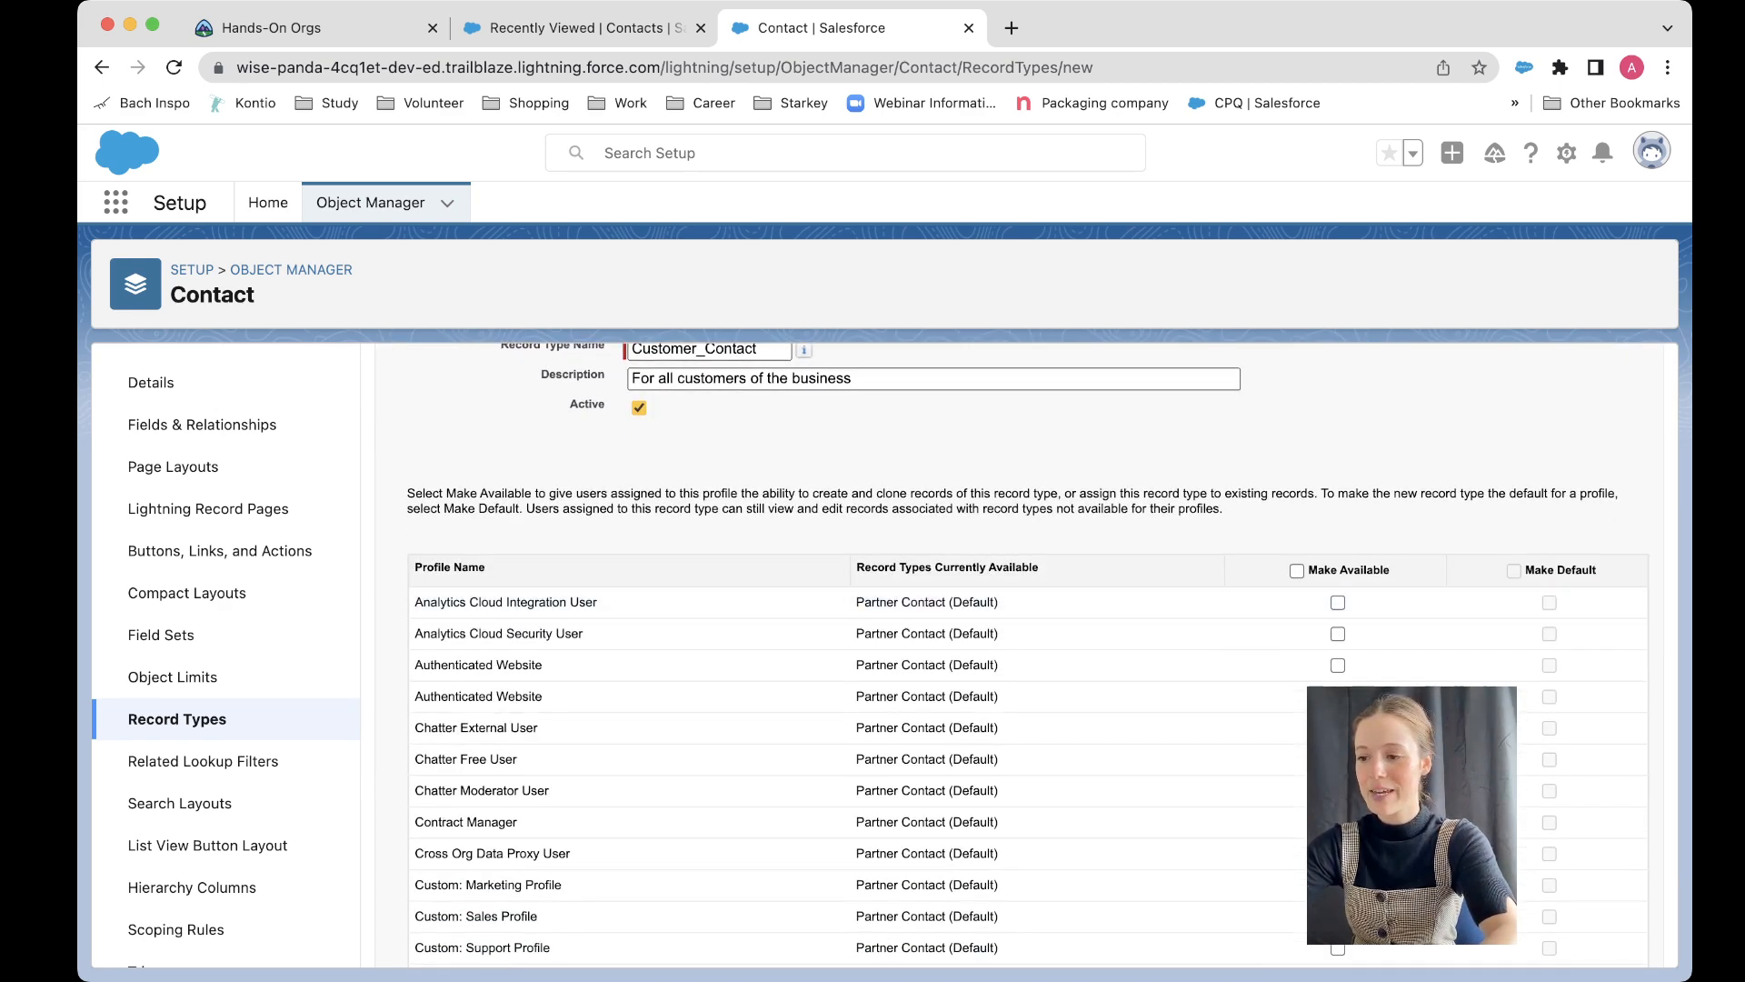
left_click(1297, 571)
scroll(1296, 571, "down", 10)
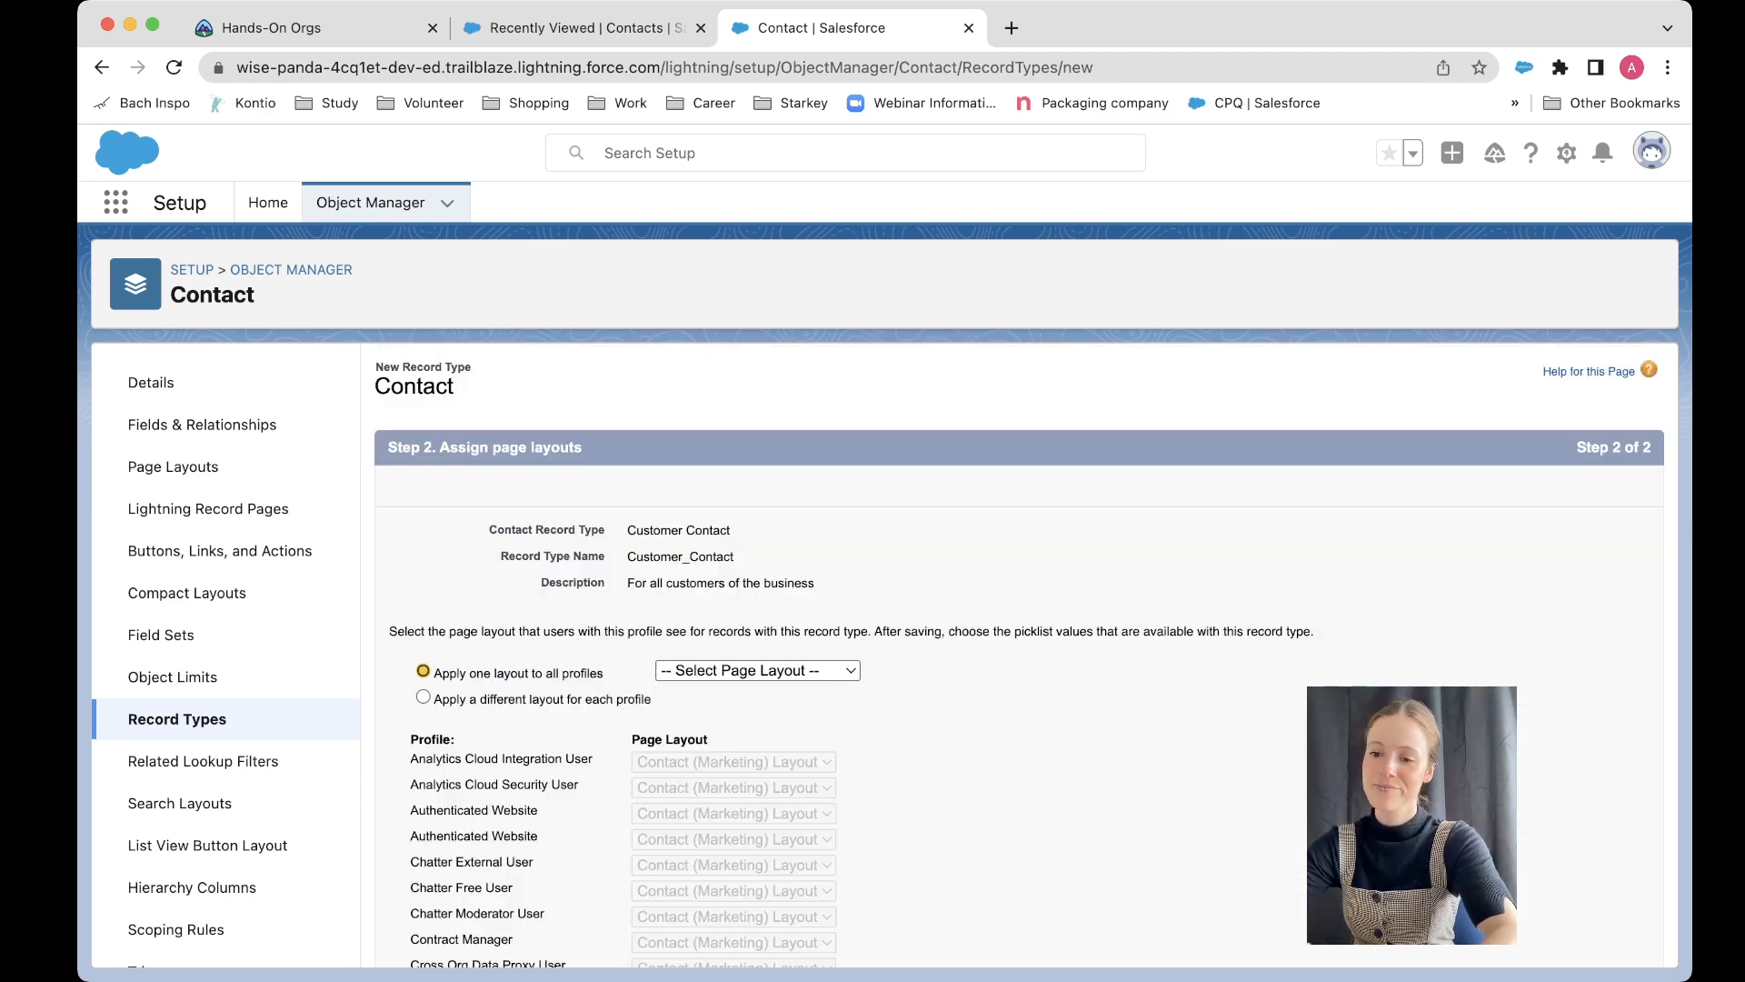
scroll(1019, 655, "down", 1)
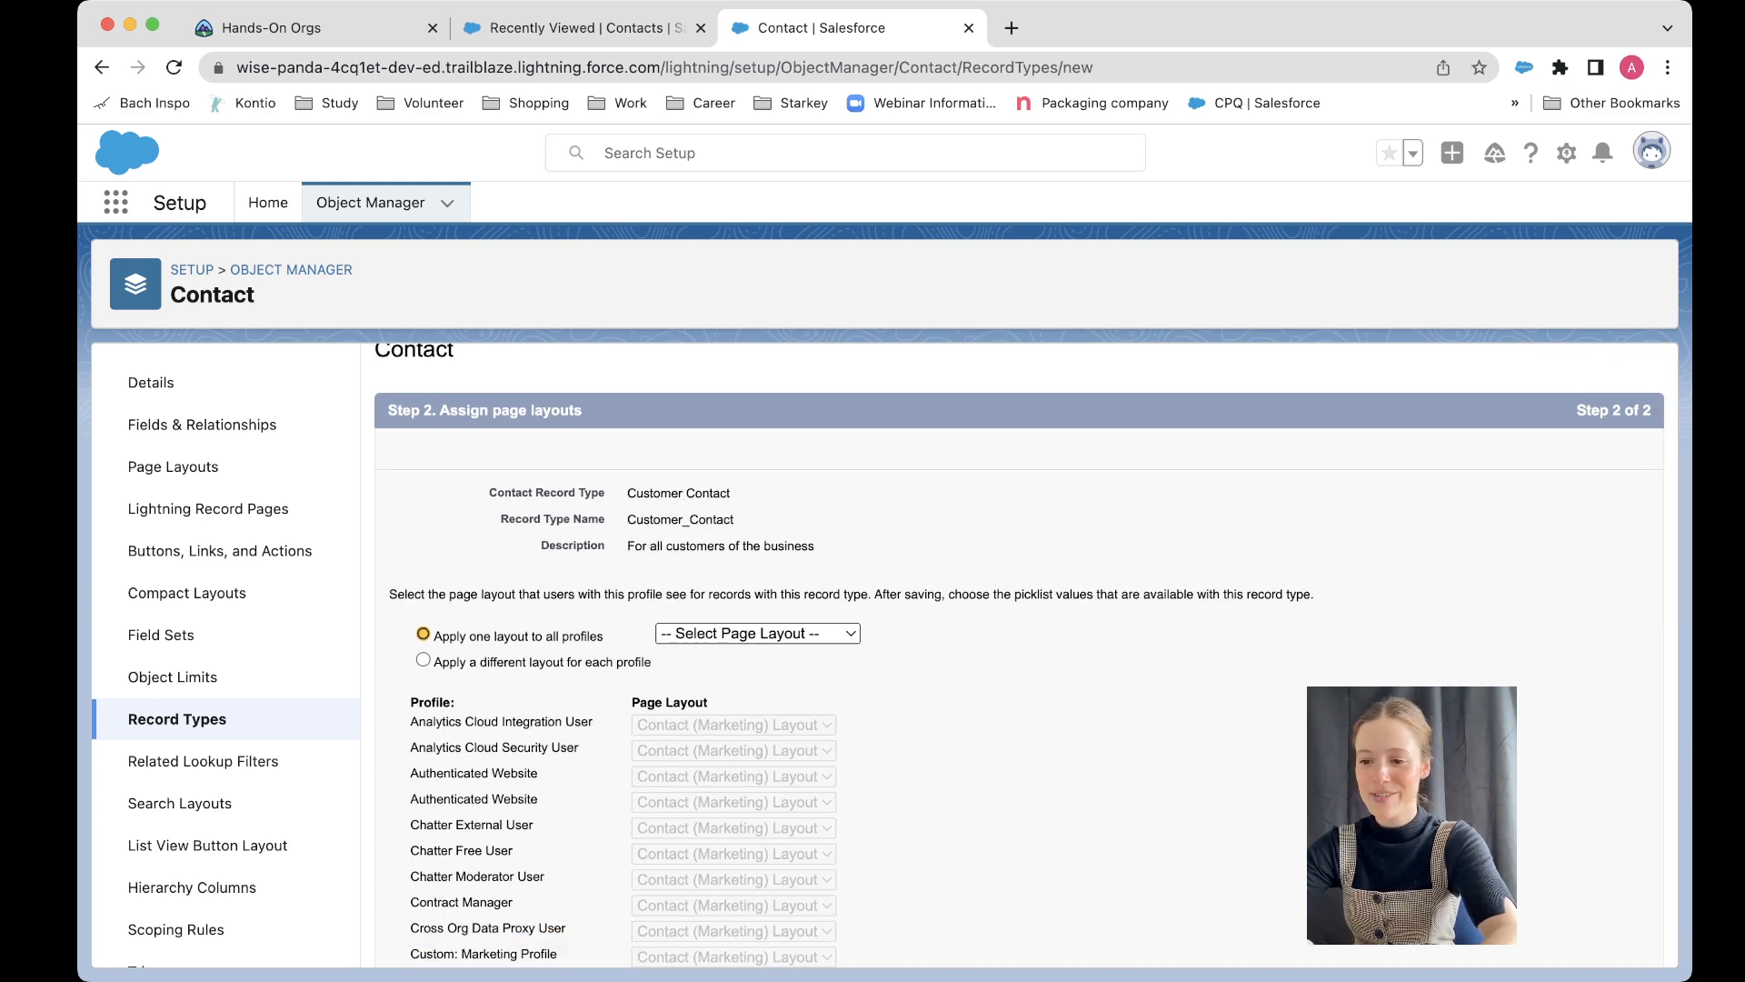
Step: Apply Contact Layout to all profiles and save the Customer Contact record type
left_click(740, 727)
scroll(1020, 655, "down", 9)
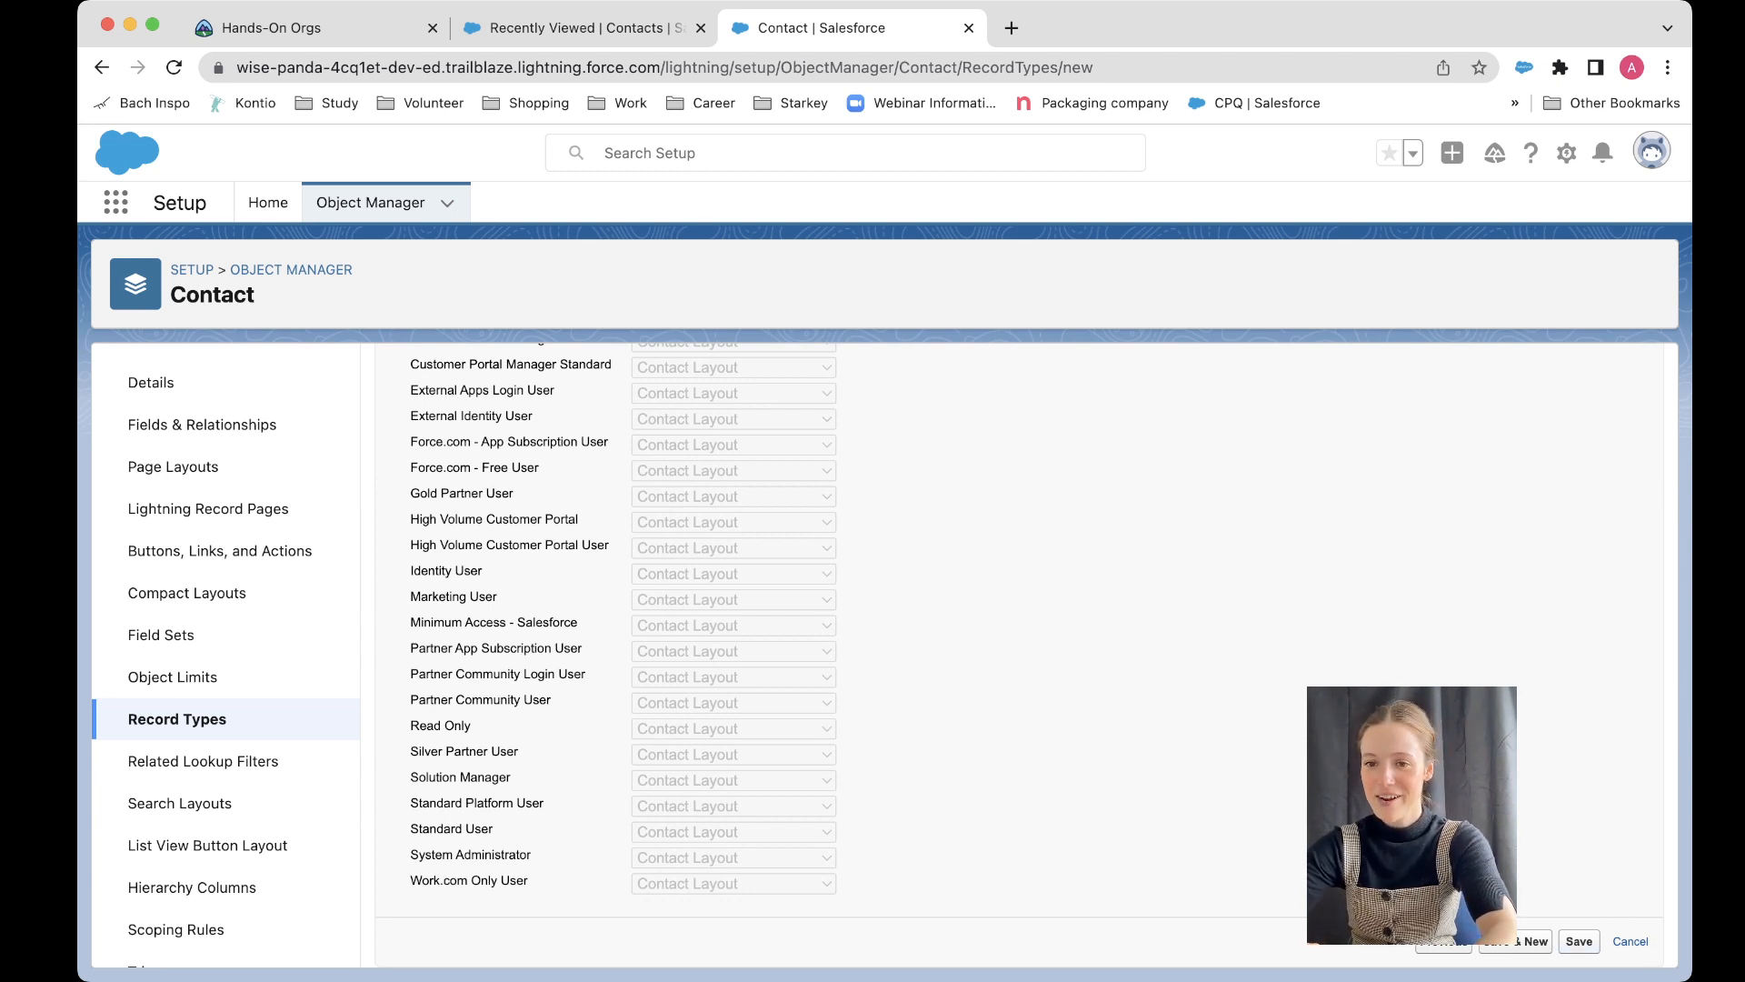
left_click(1579, 942)
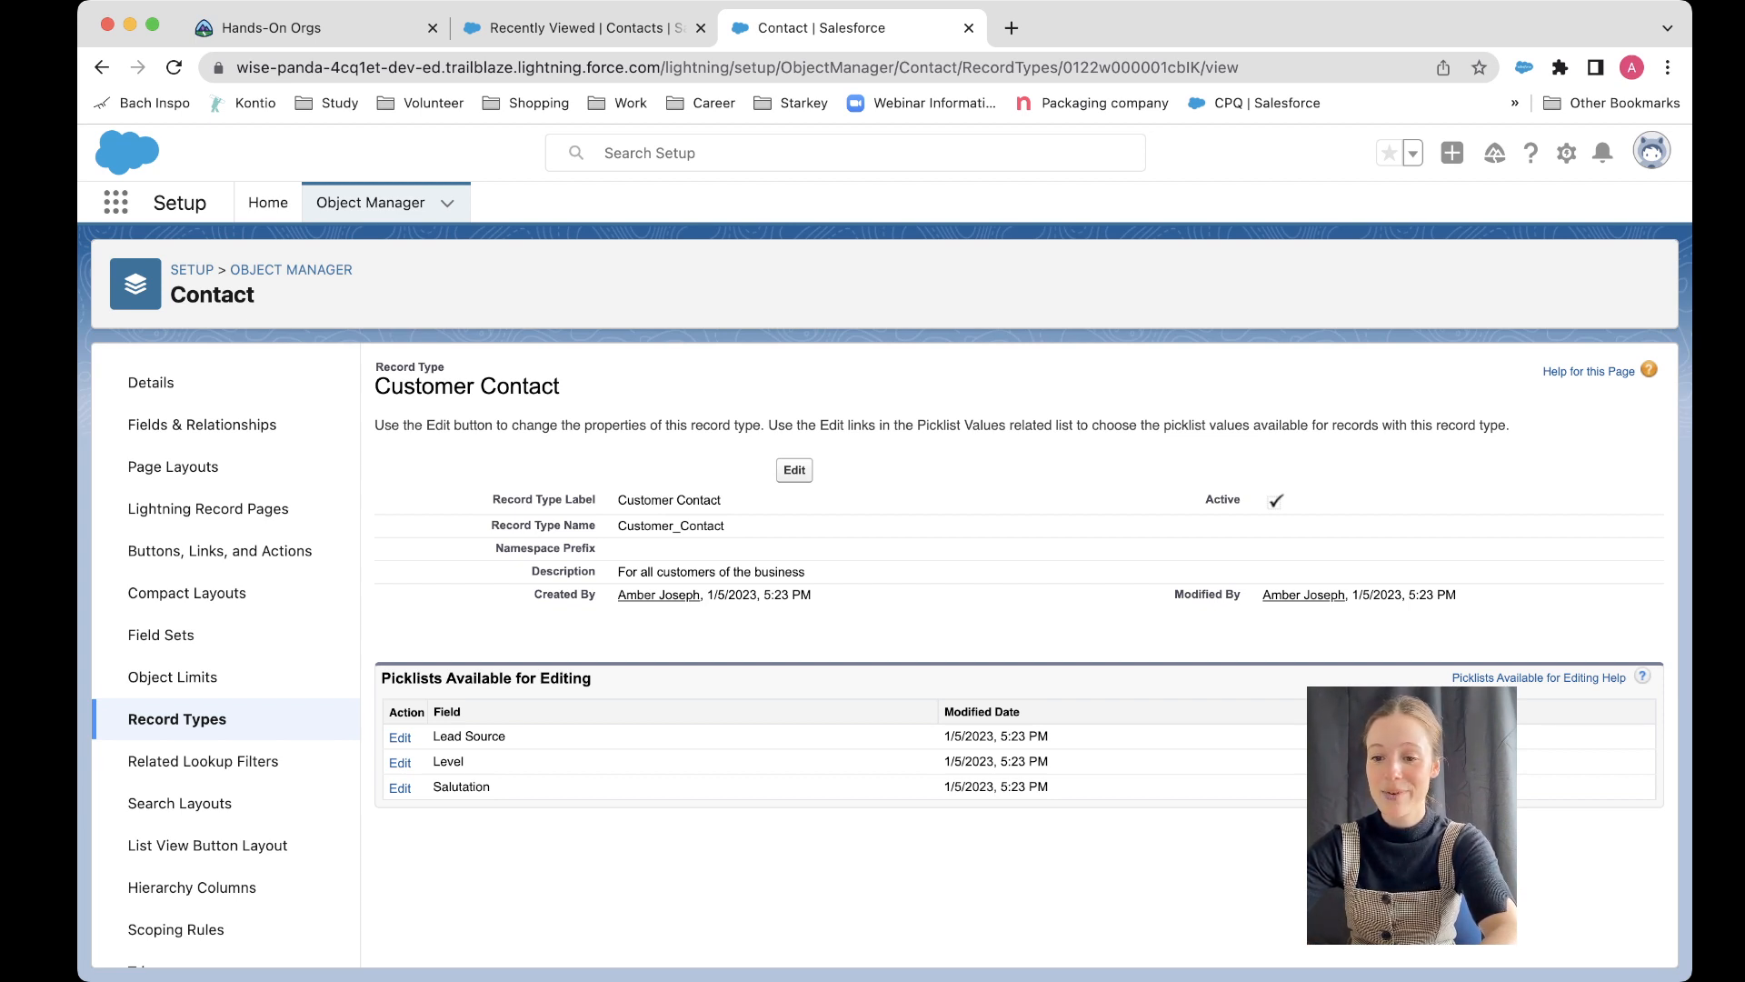
Step: Review the picklists available for editing on the Customer Contact record type
left_click_drag(411, 679, 591, 679)
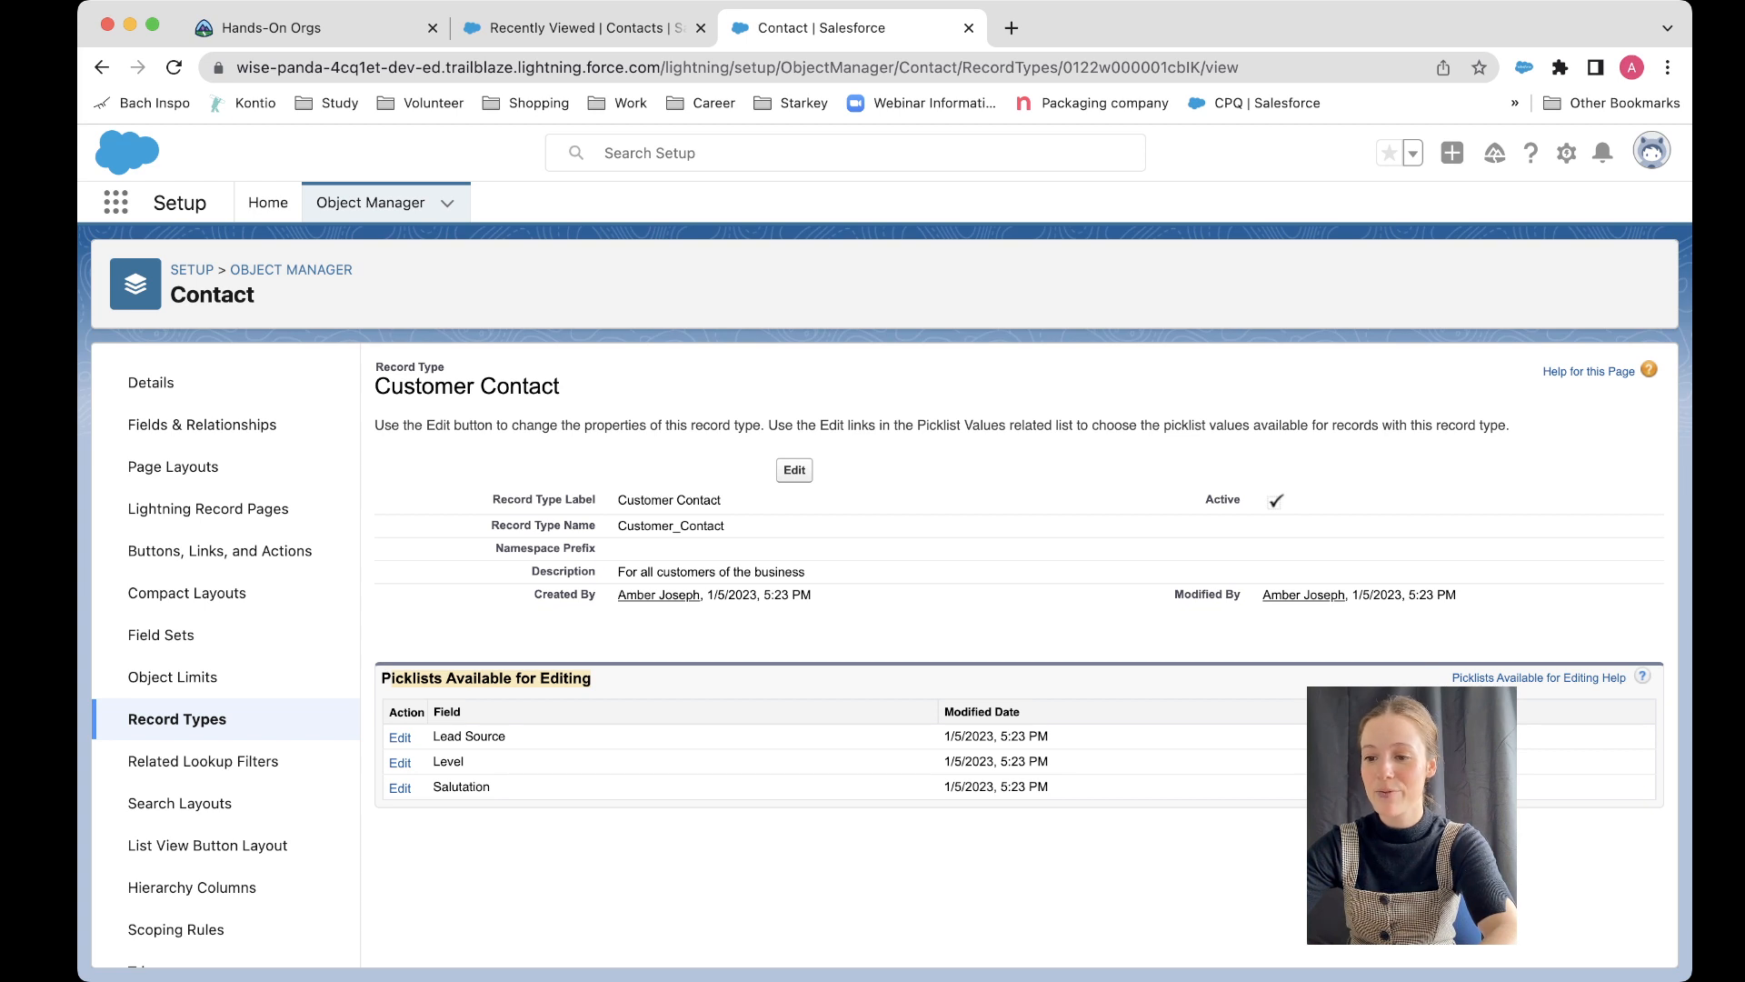
left_click(595, 680)
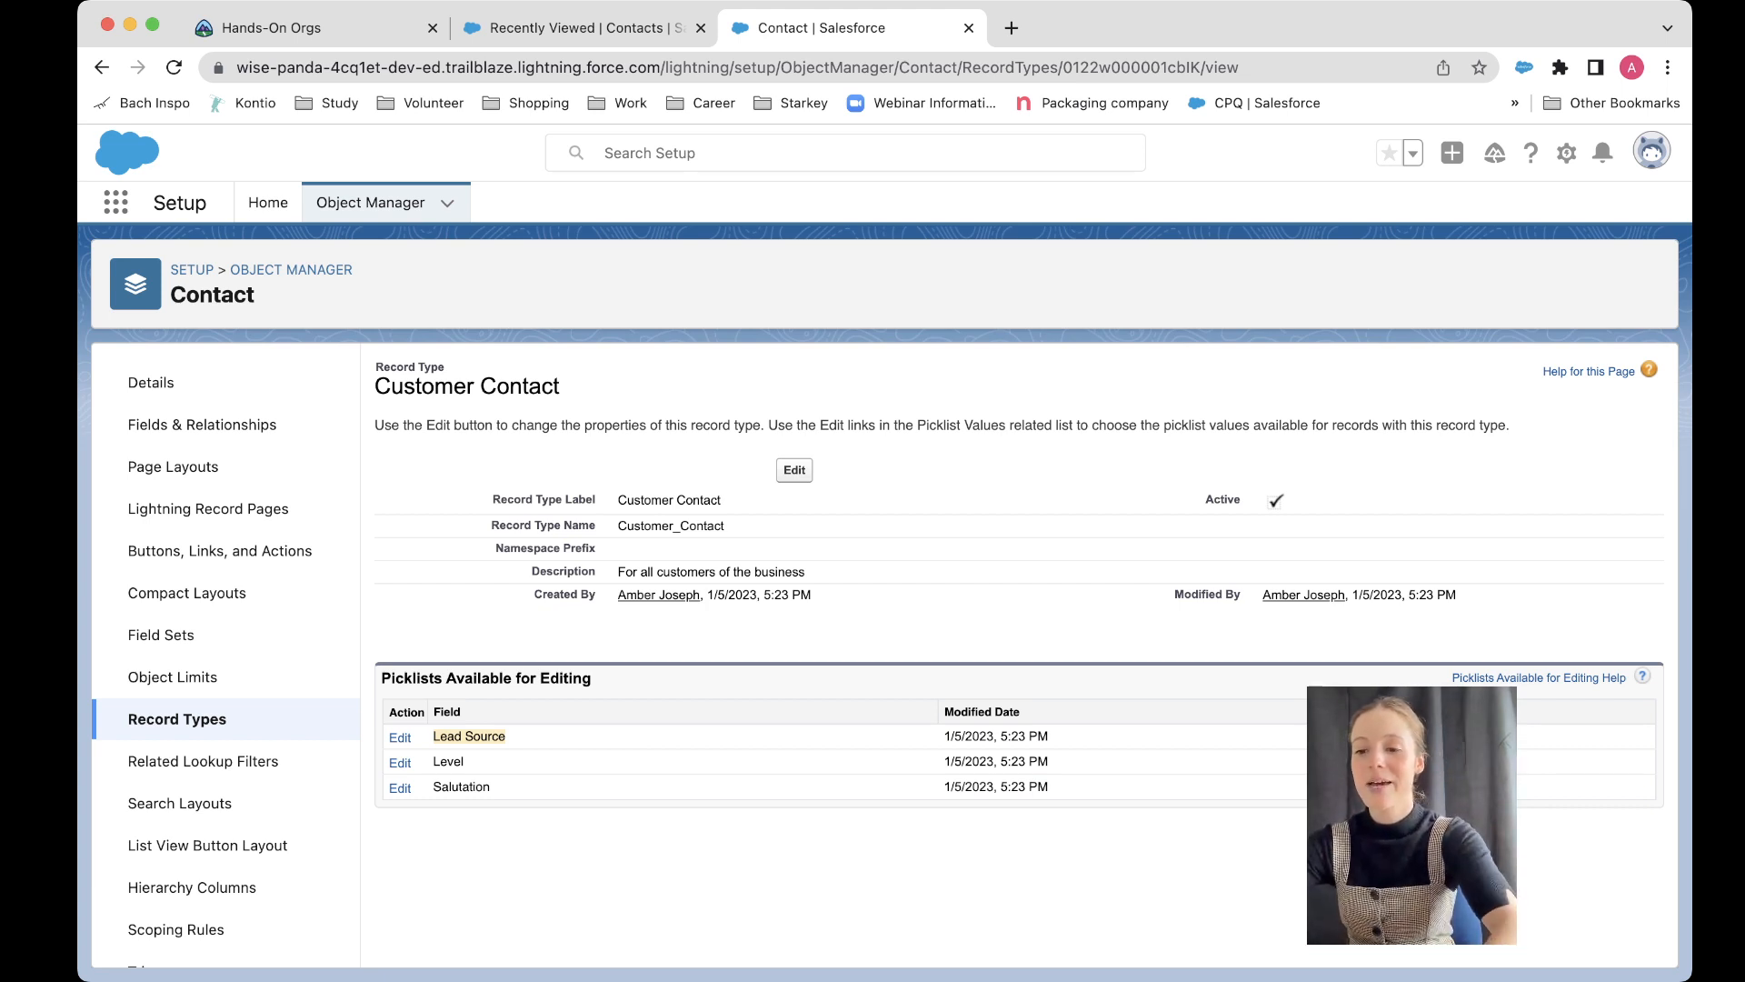
Step: Edit the Customer Contact record type's Lead Source picklist to remove Partner Referral, and save
left_click(469, 736)
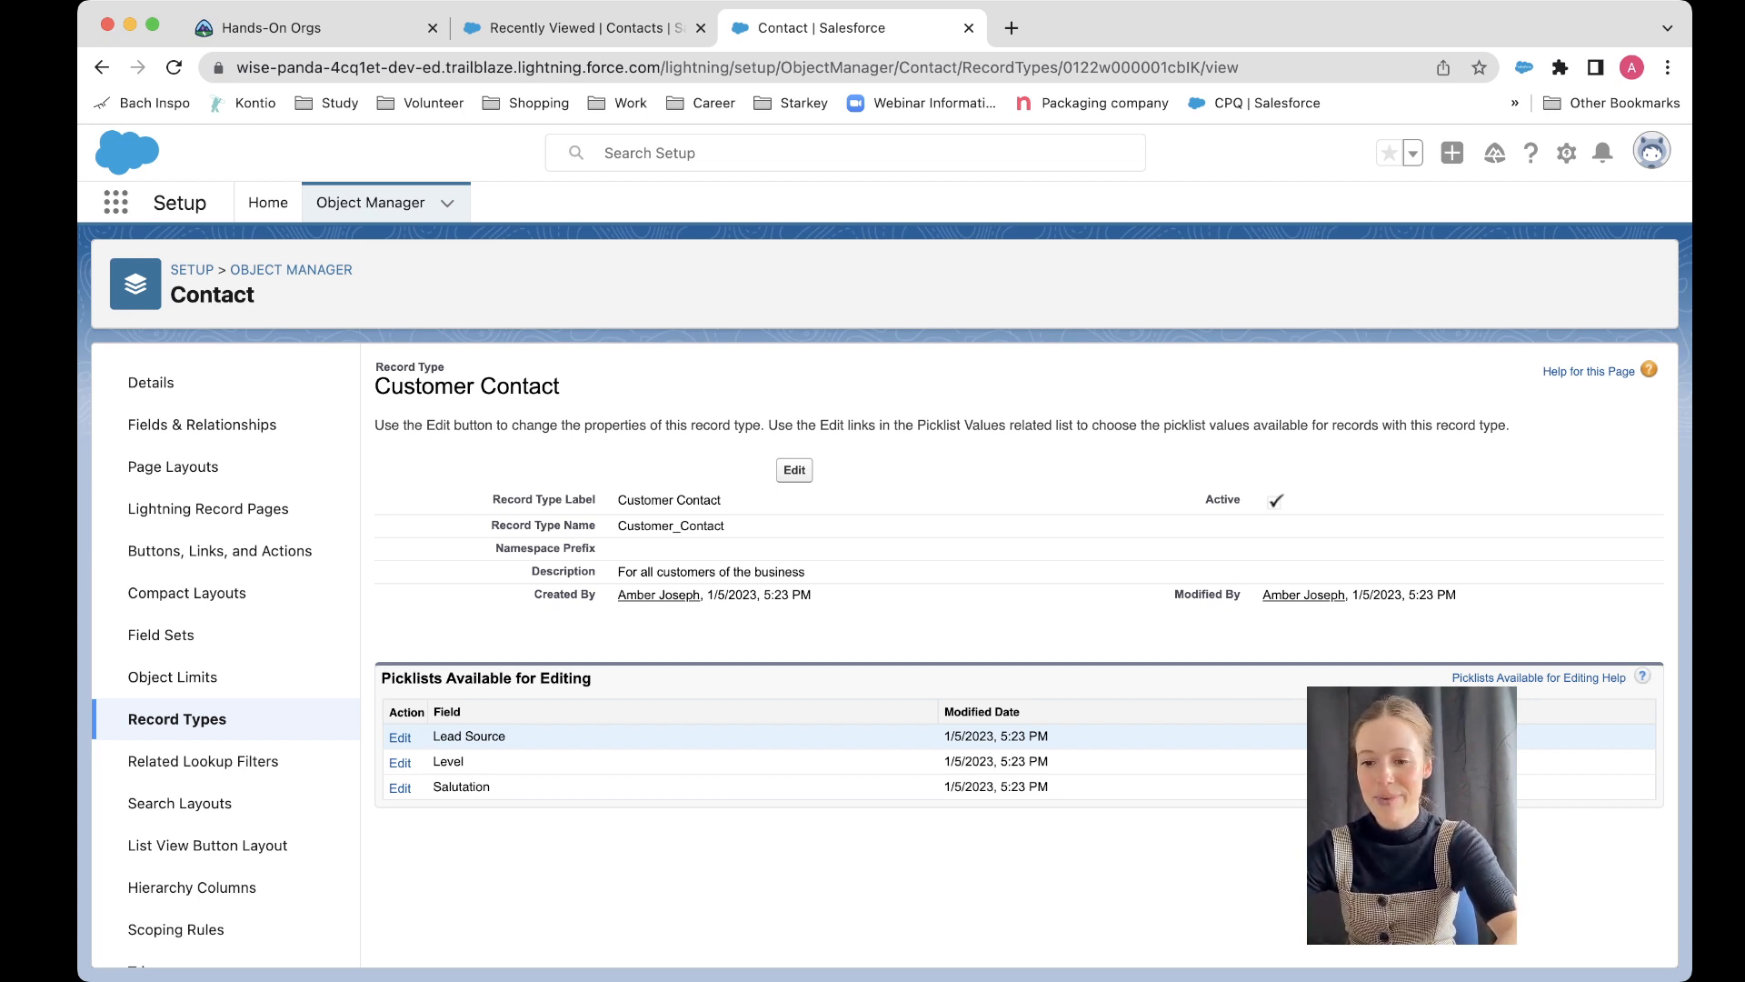
left_click(400, 738)
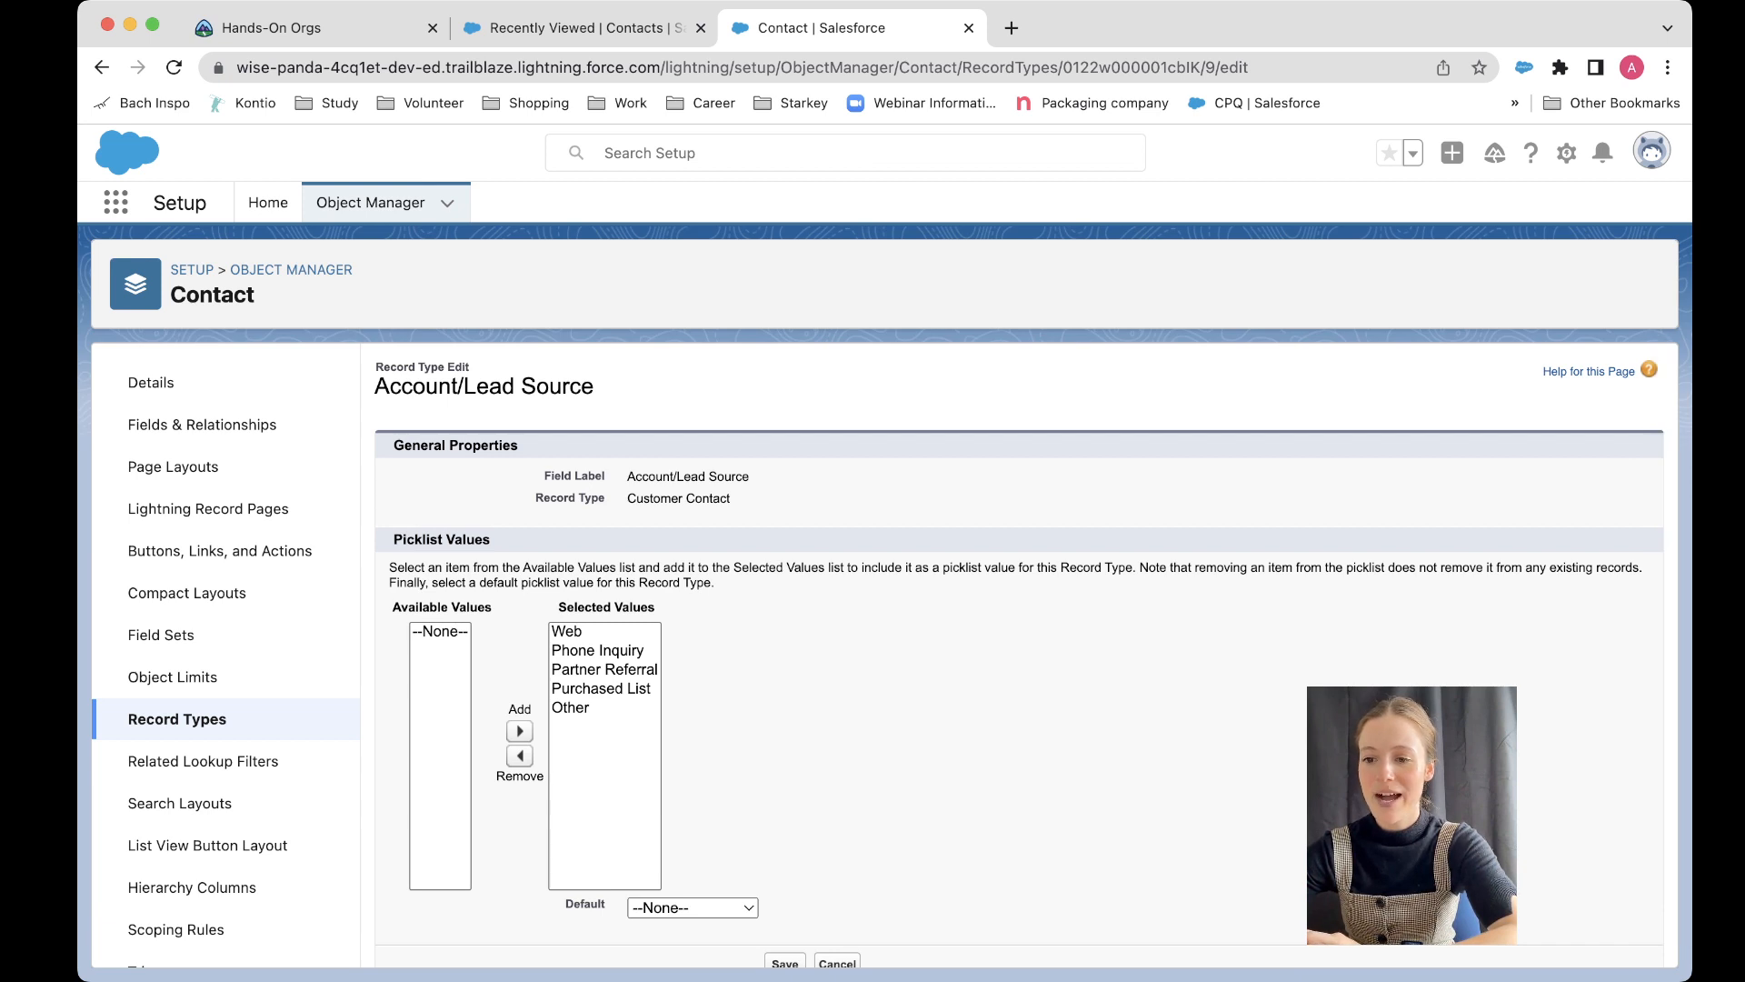
left_click_drag(627, 498, 730, 498)
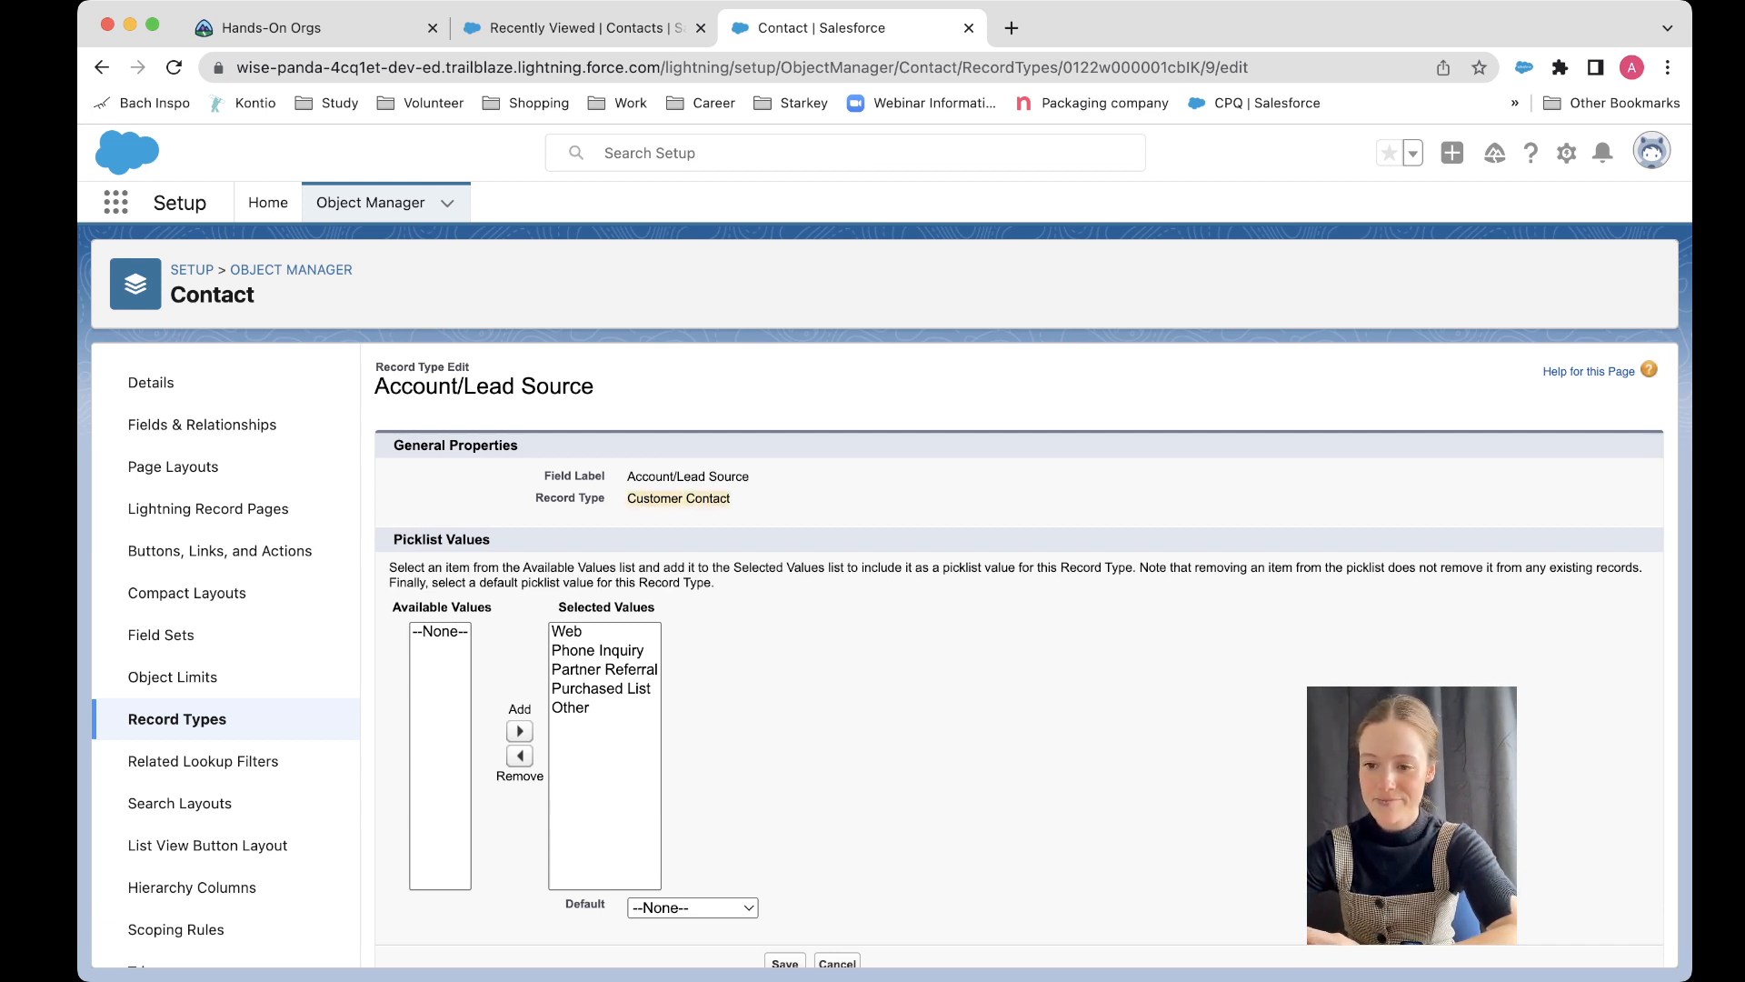
scroll(597, 636, "down", 1)
left_click(597, 623)
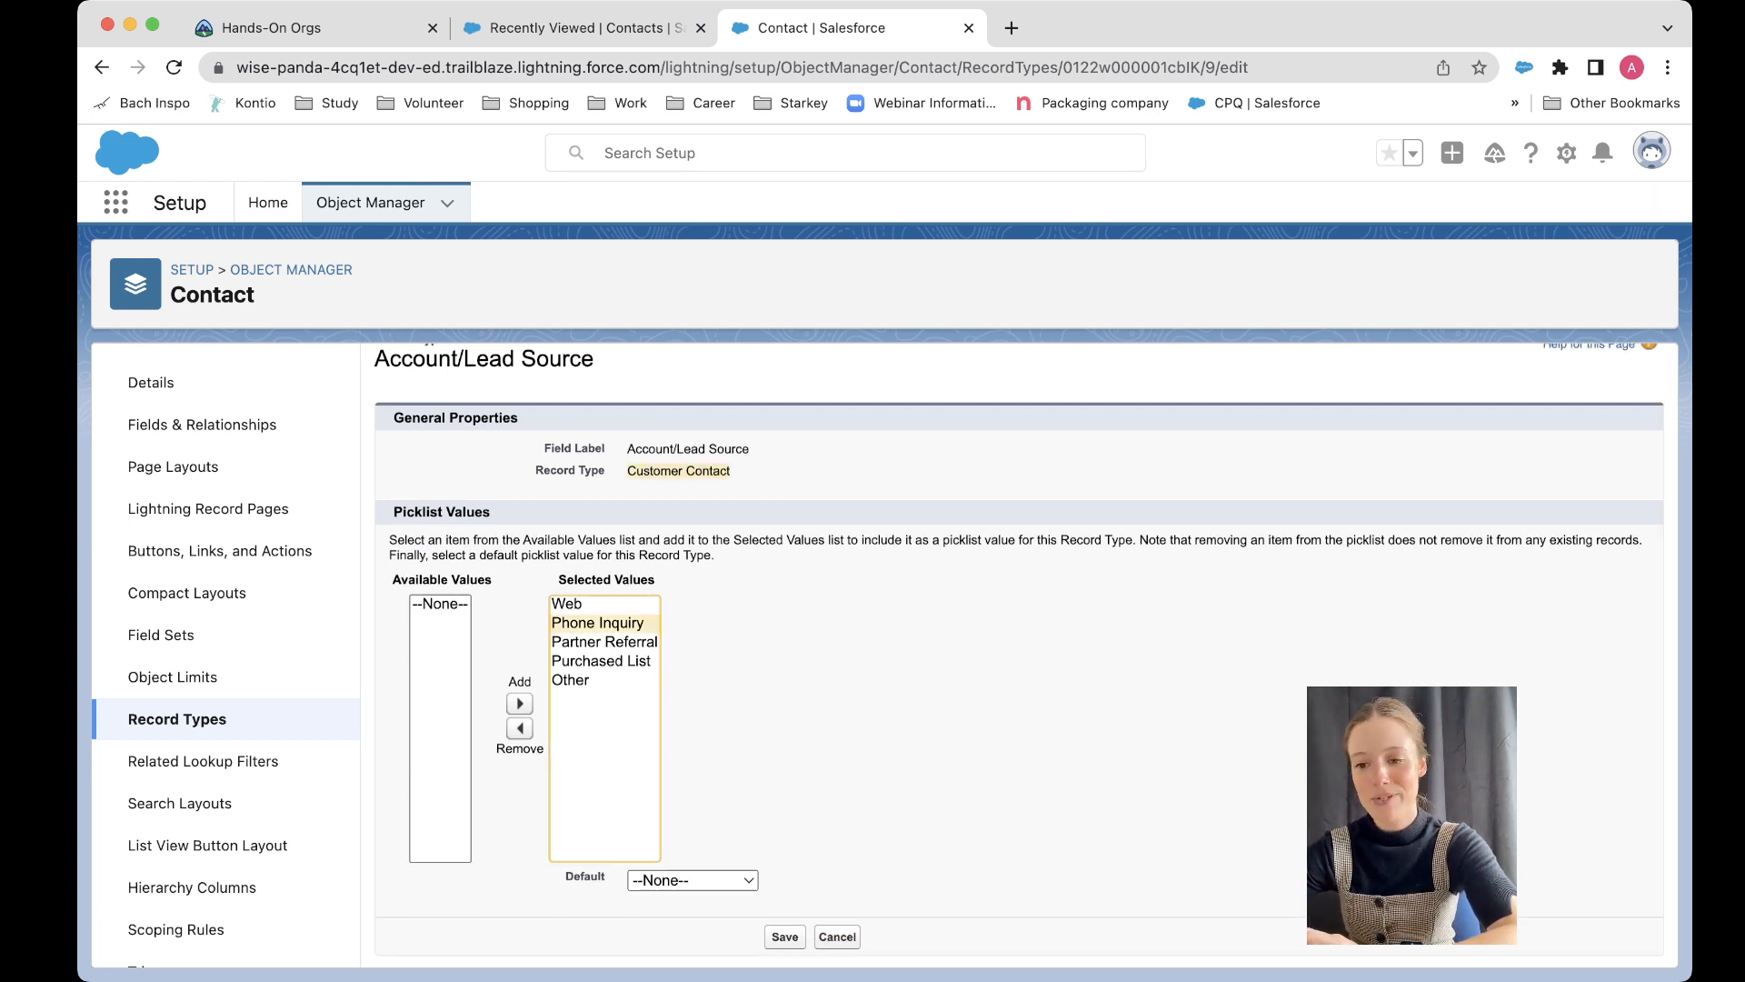
left_click(567, 605)
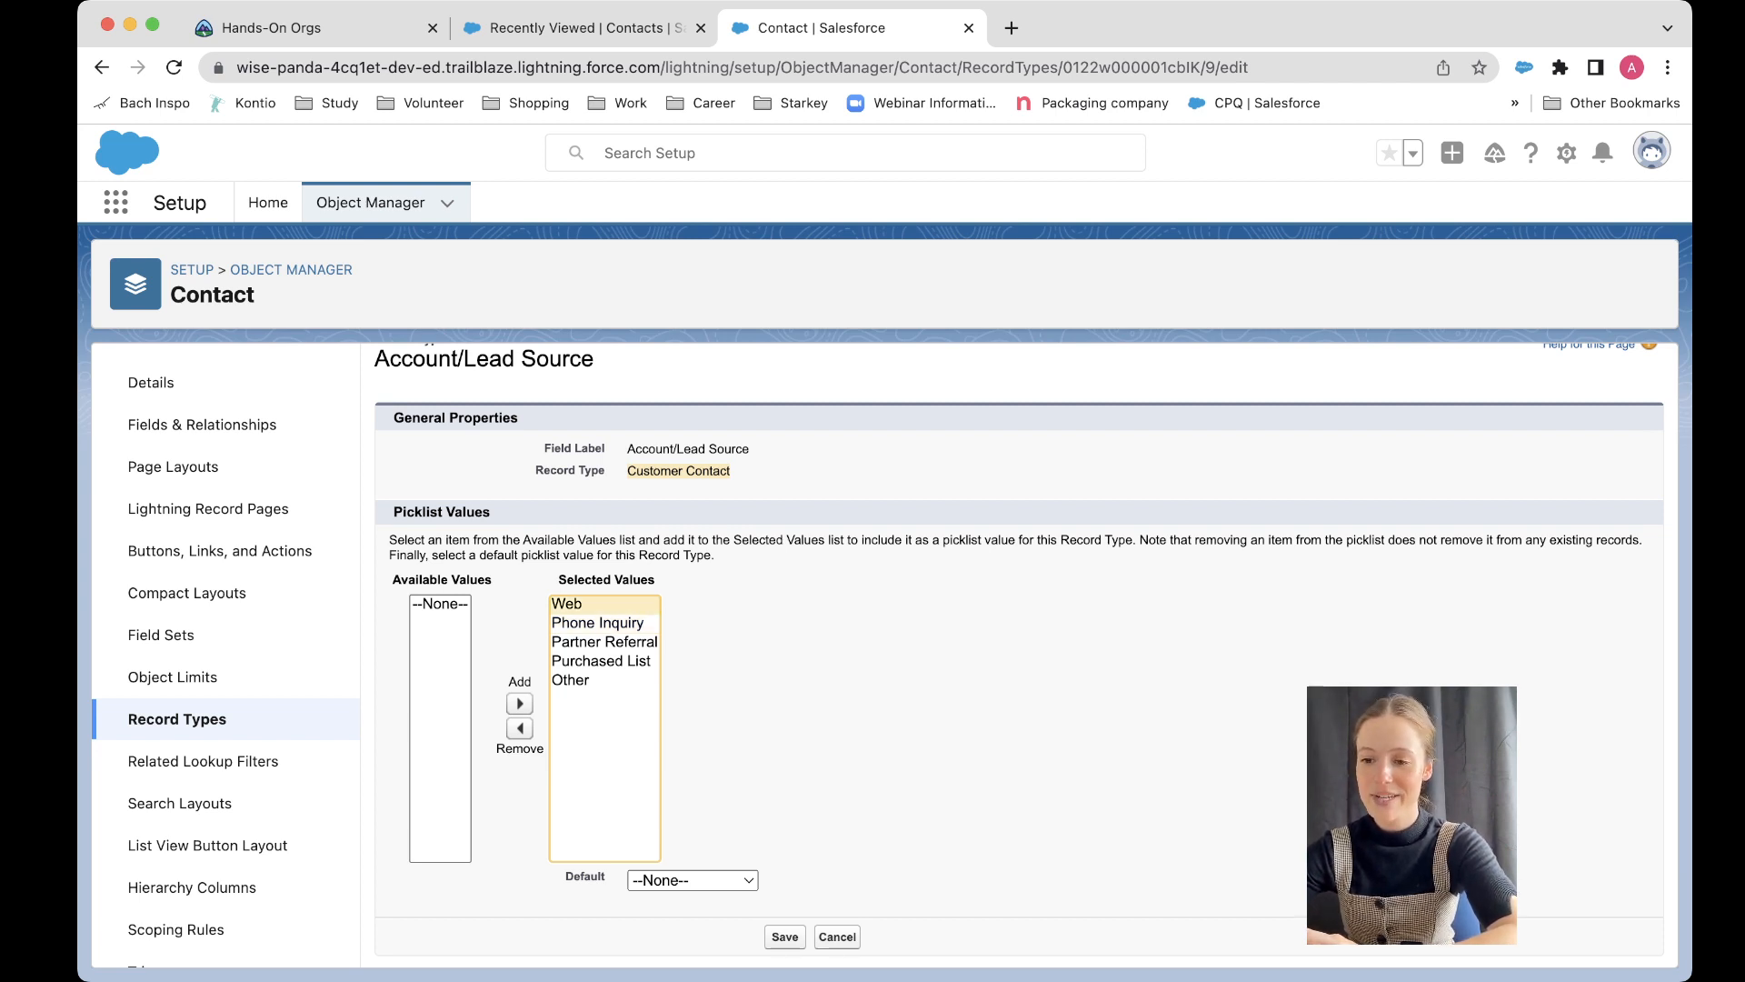
left_click(597, 622)
left_click(603, 642)
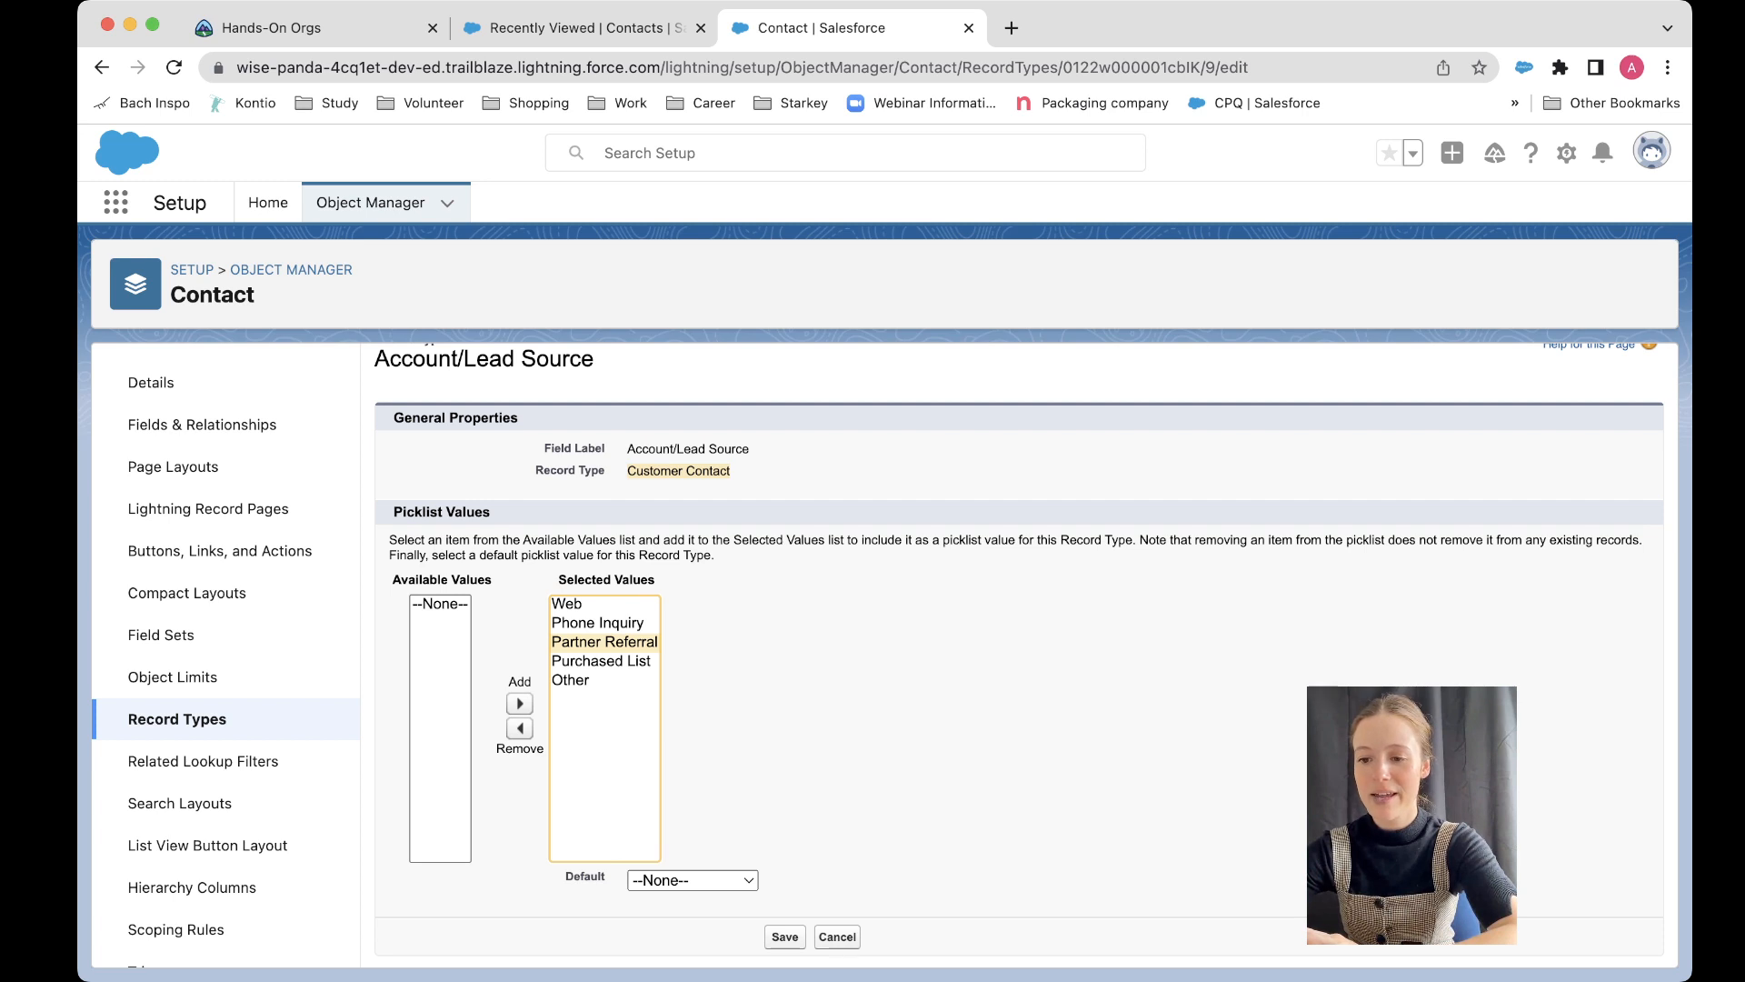
left_click(601, 661)
left_click(571, 680)
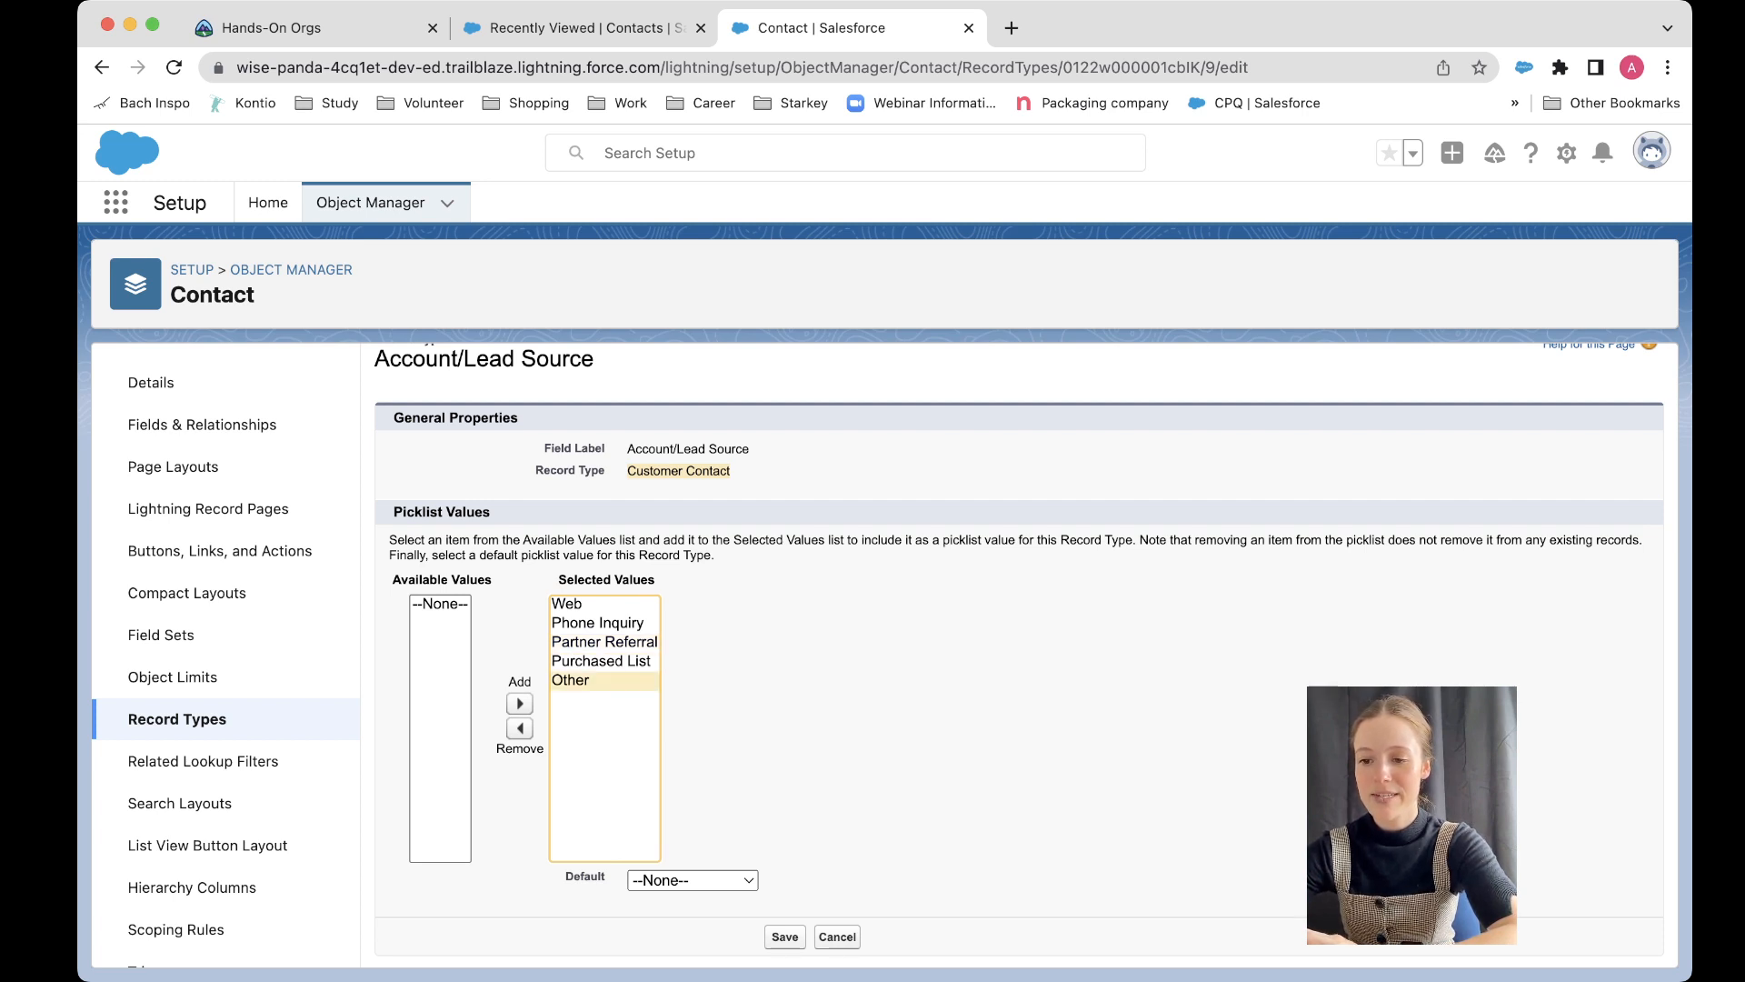
left_click(604, 642)
left_click(519, 728)
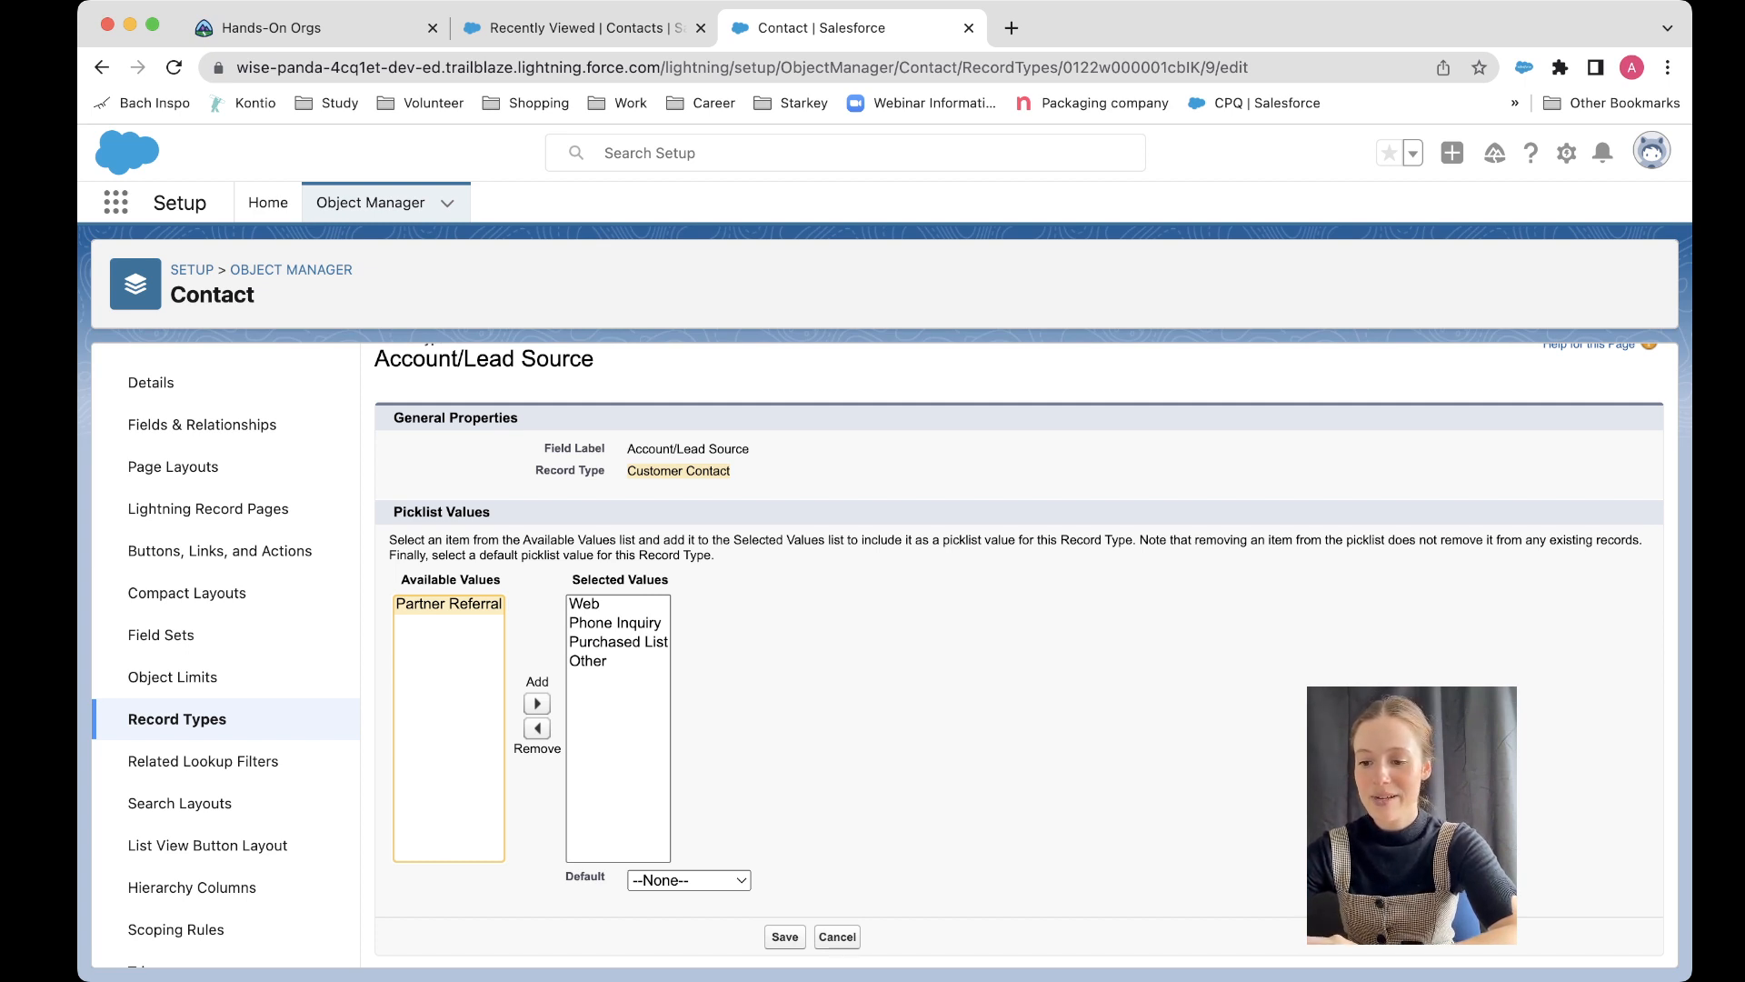
left_click(785, 937)
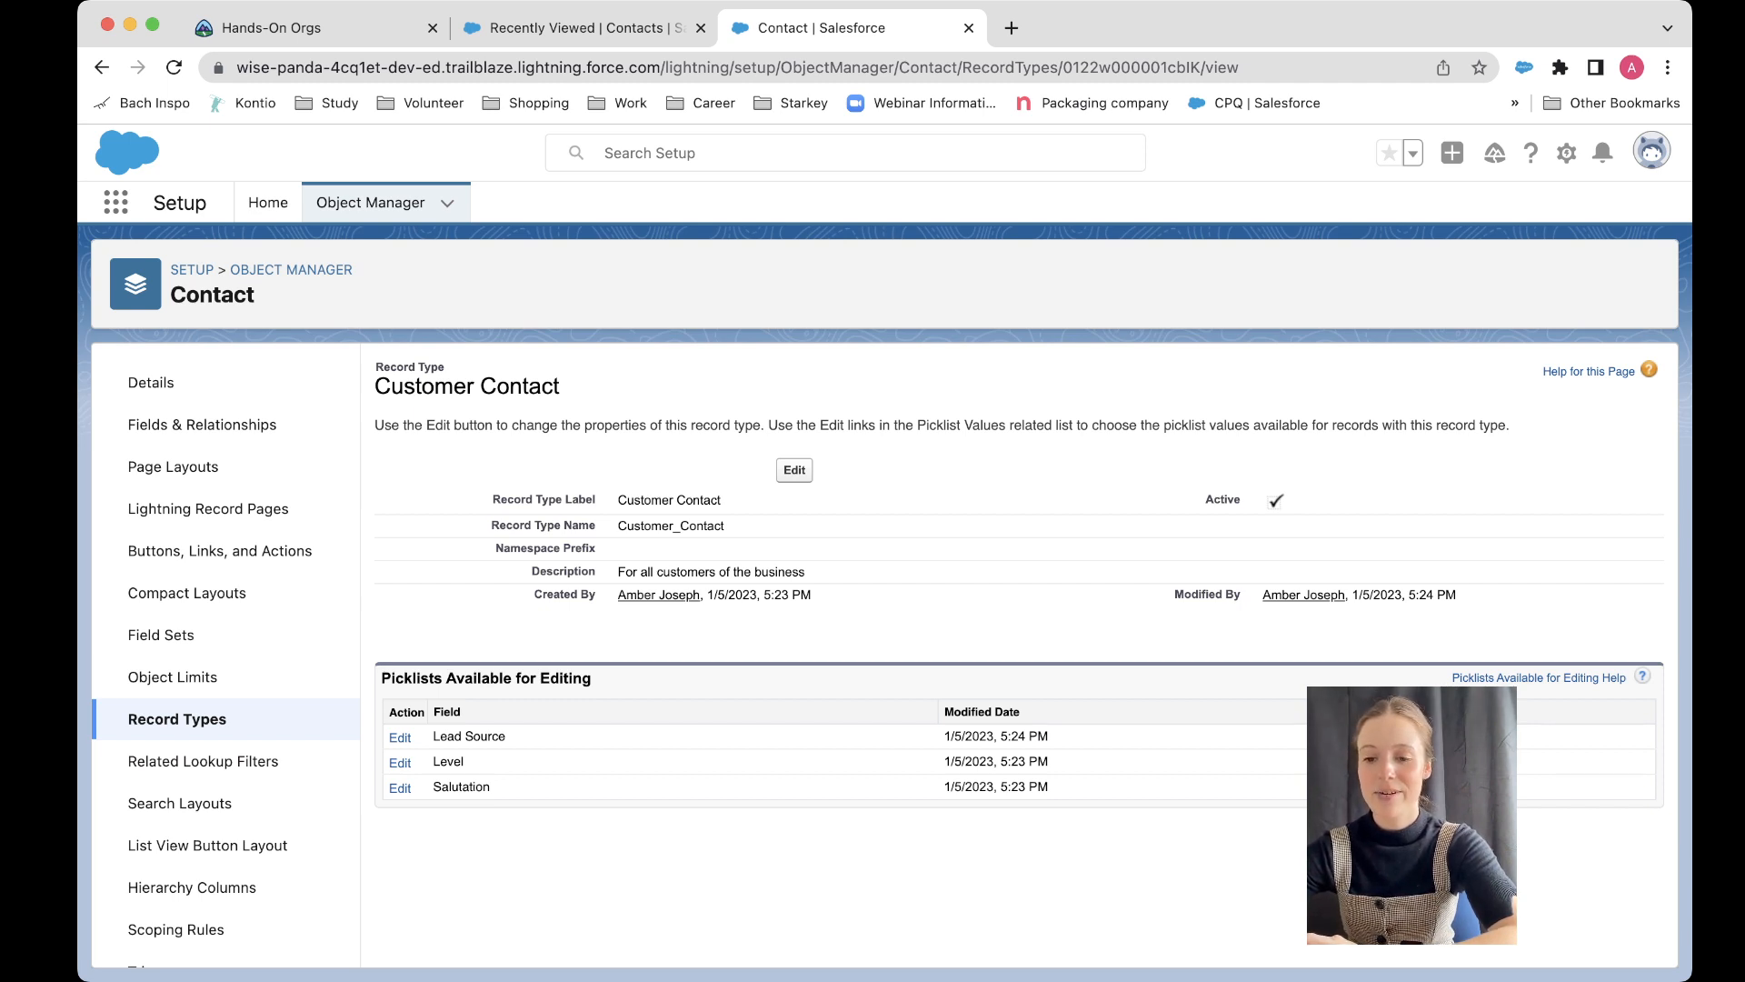
Step: Edit the Partner Contact record type's Lead Source picklist to remove Phone Inquiry and Purchased List, and save
left_click(177, 719)
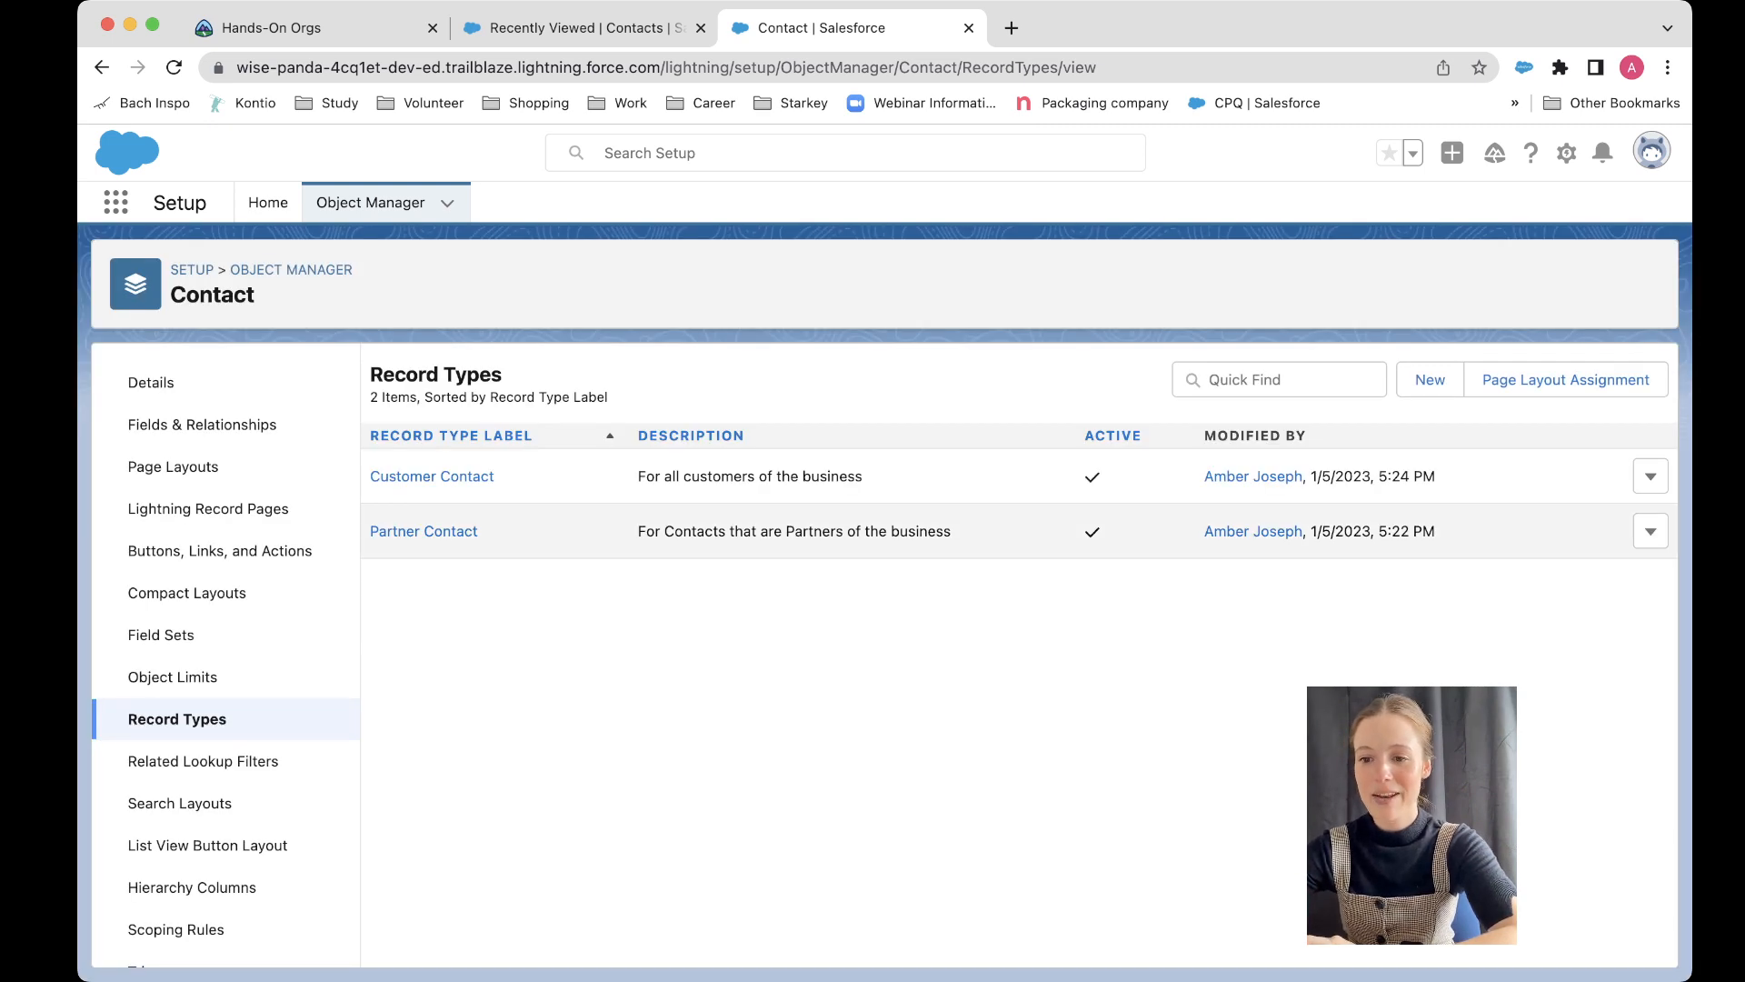
left_click(424, 531)
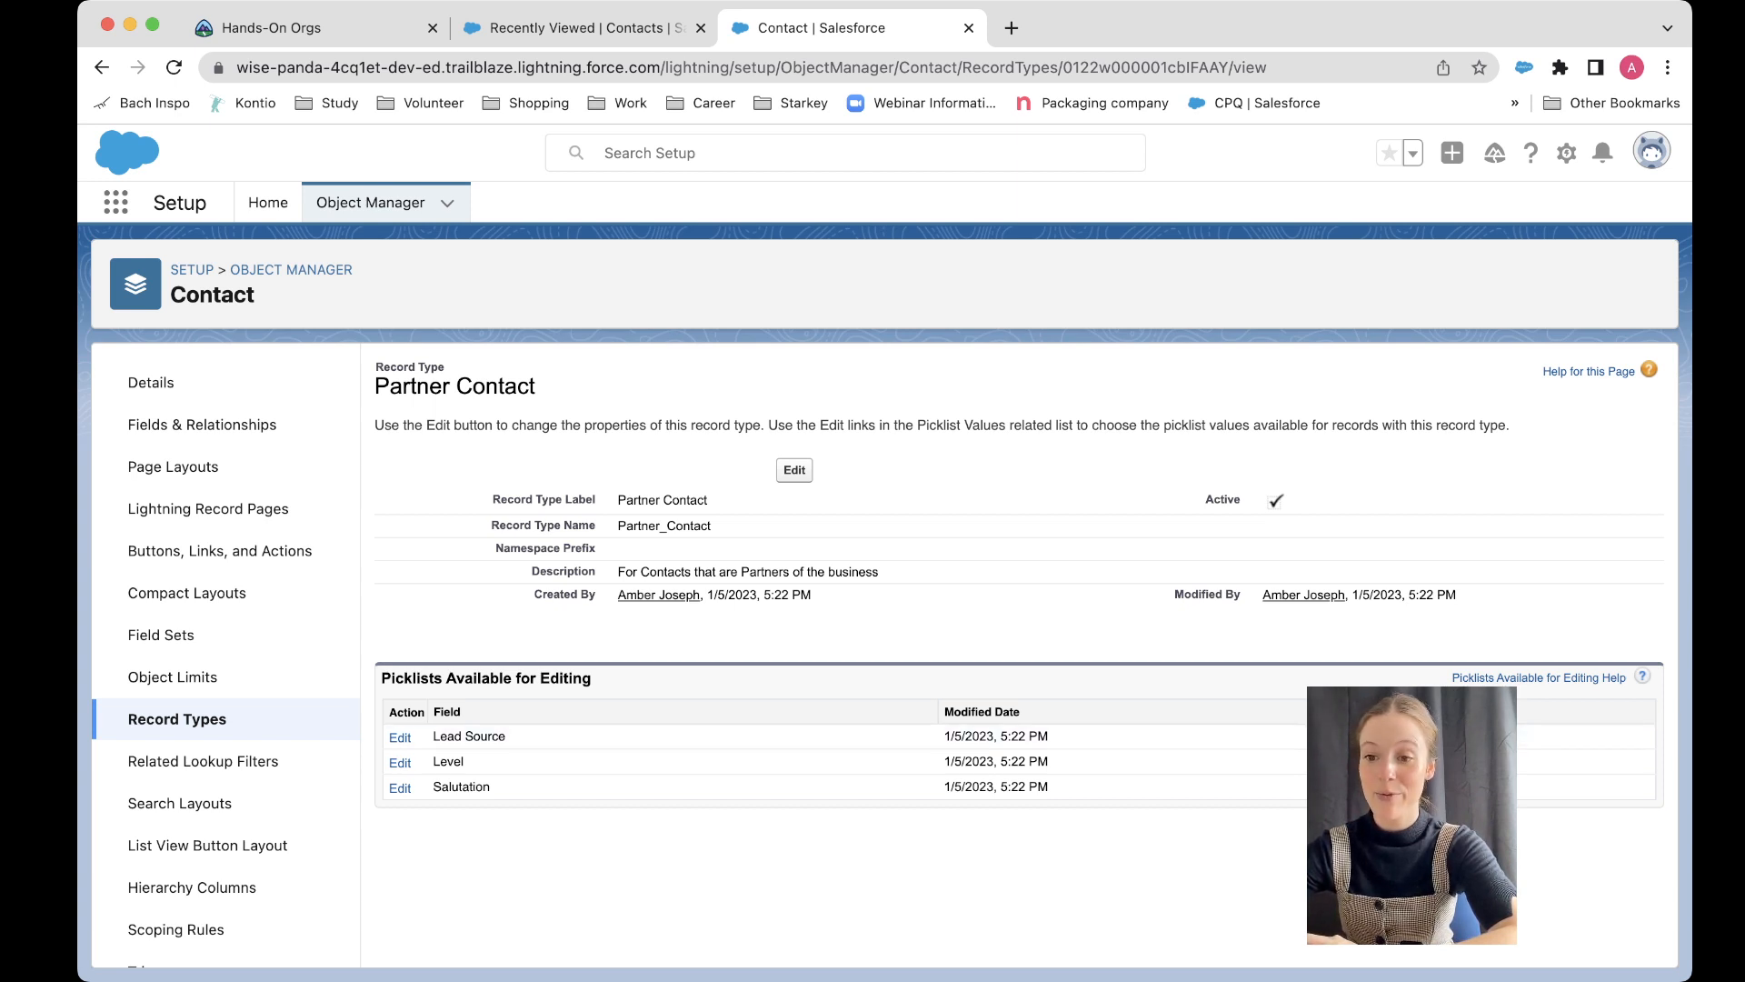
left_click_drag(618, 527, 712, 526)
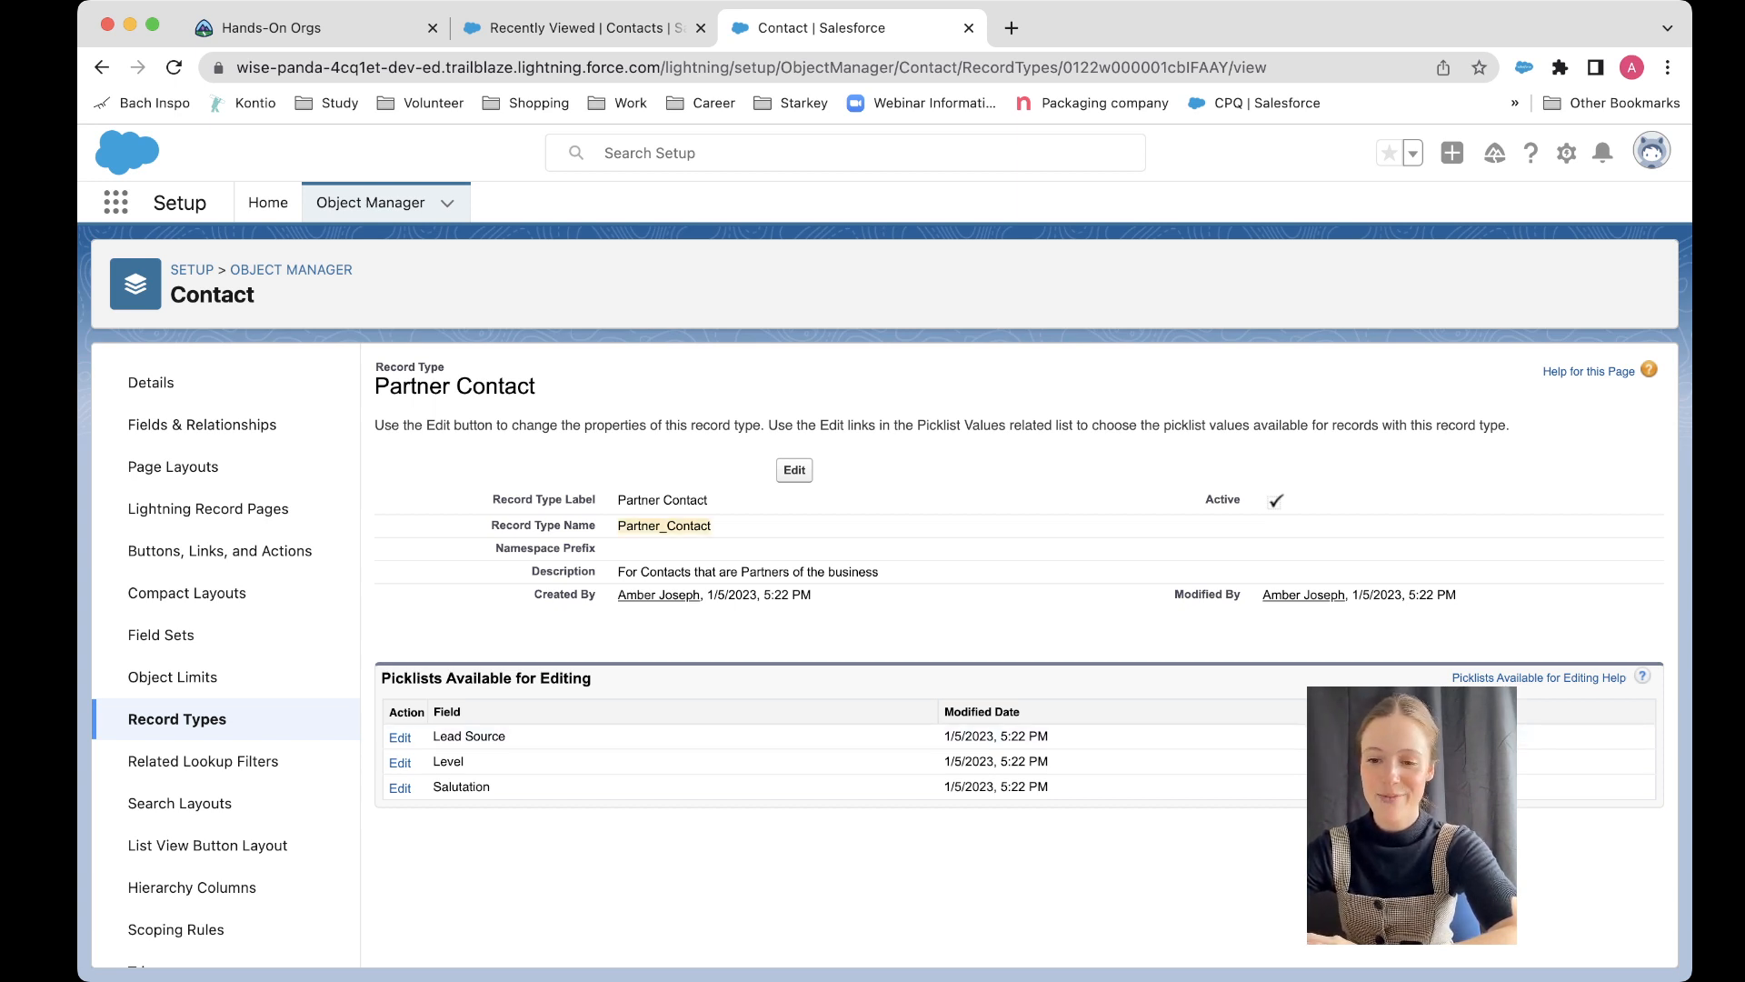
left_click(400, 737)
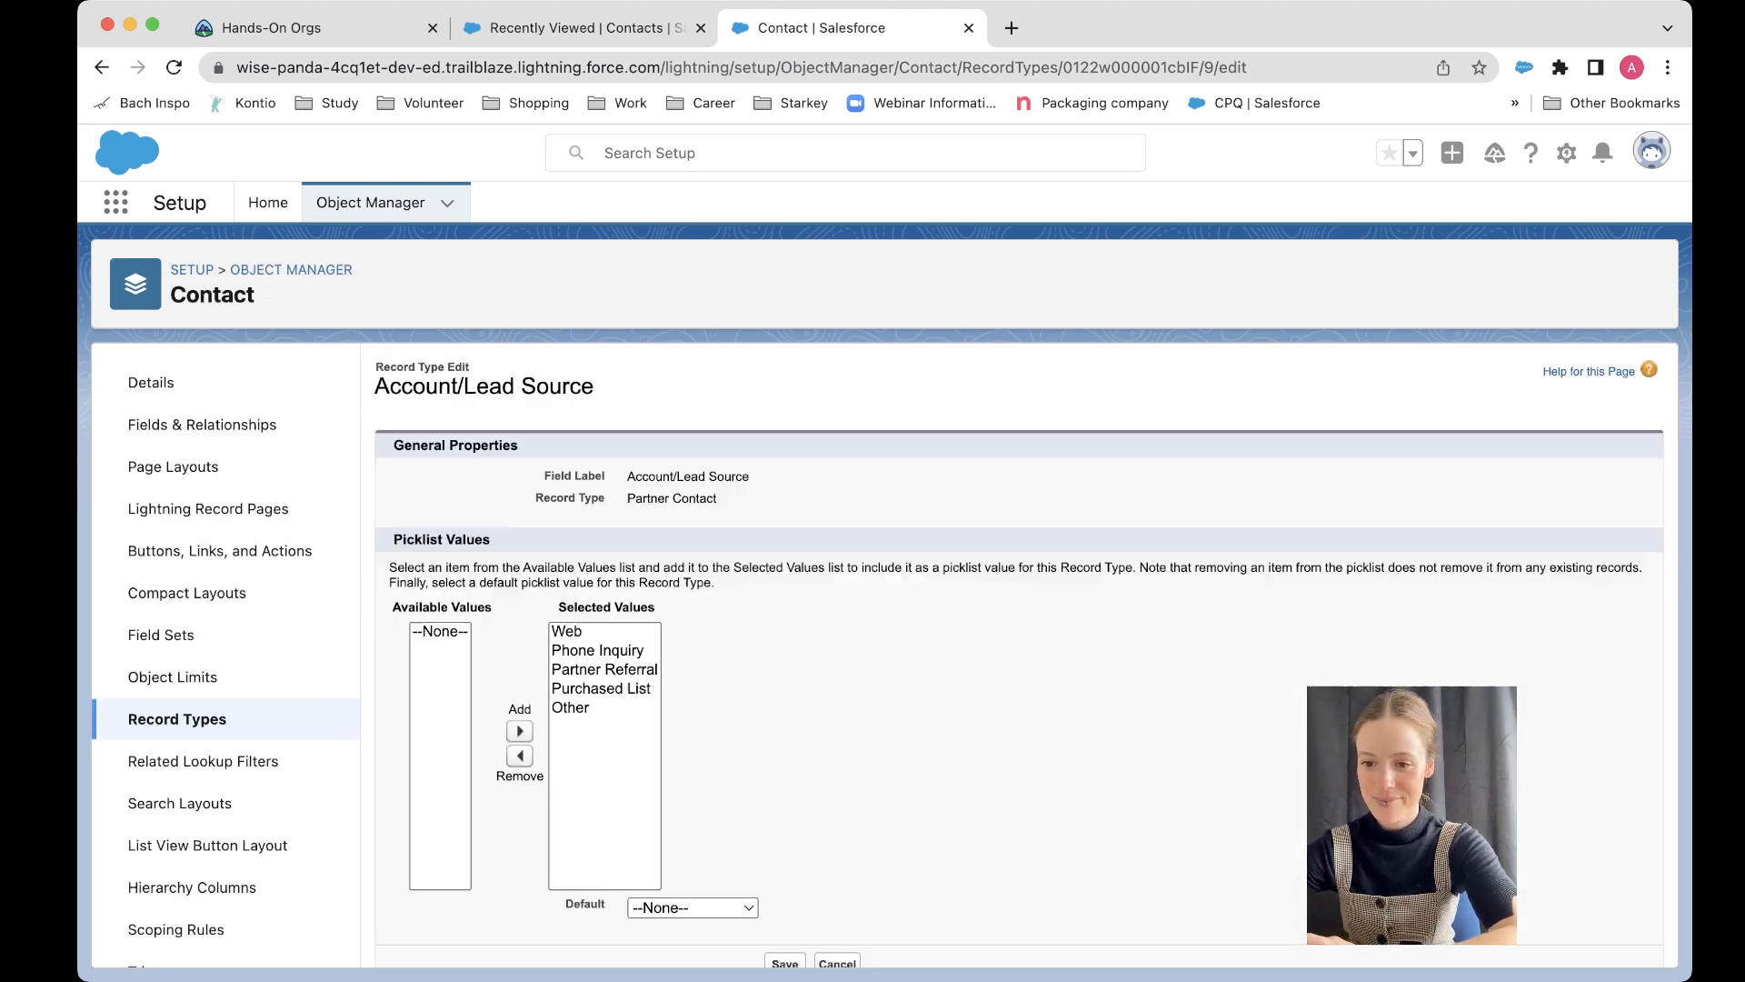
scroll(1018, 654, "down", 1)
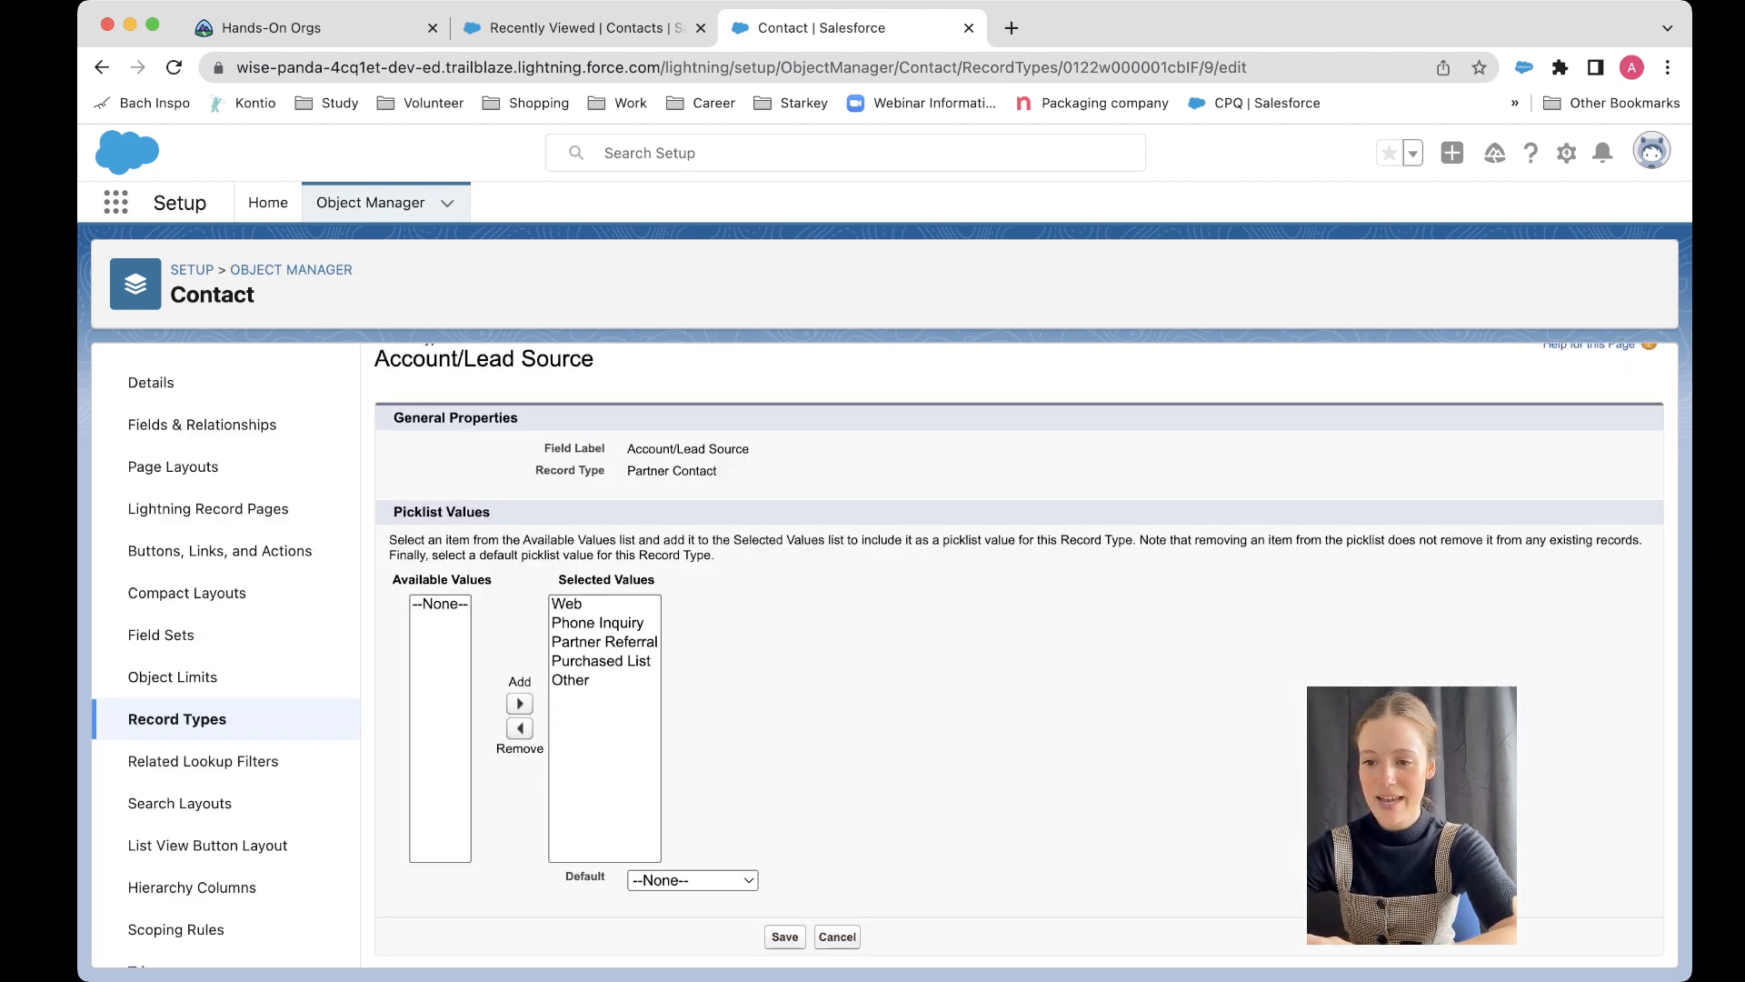
left_click(597, 623)
left_click(519, 728)
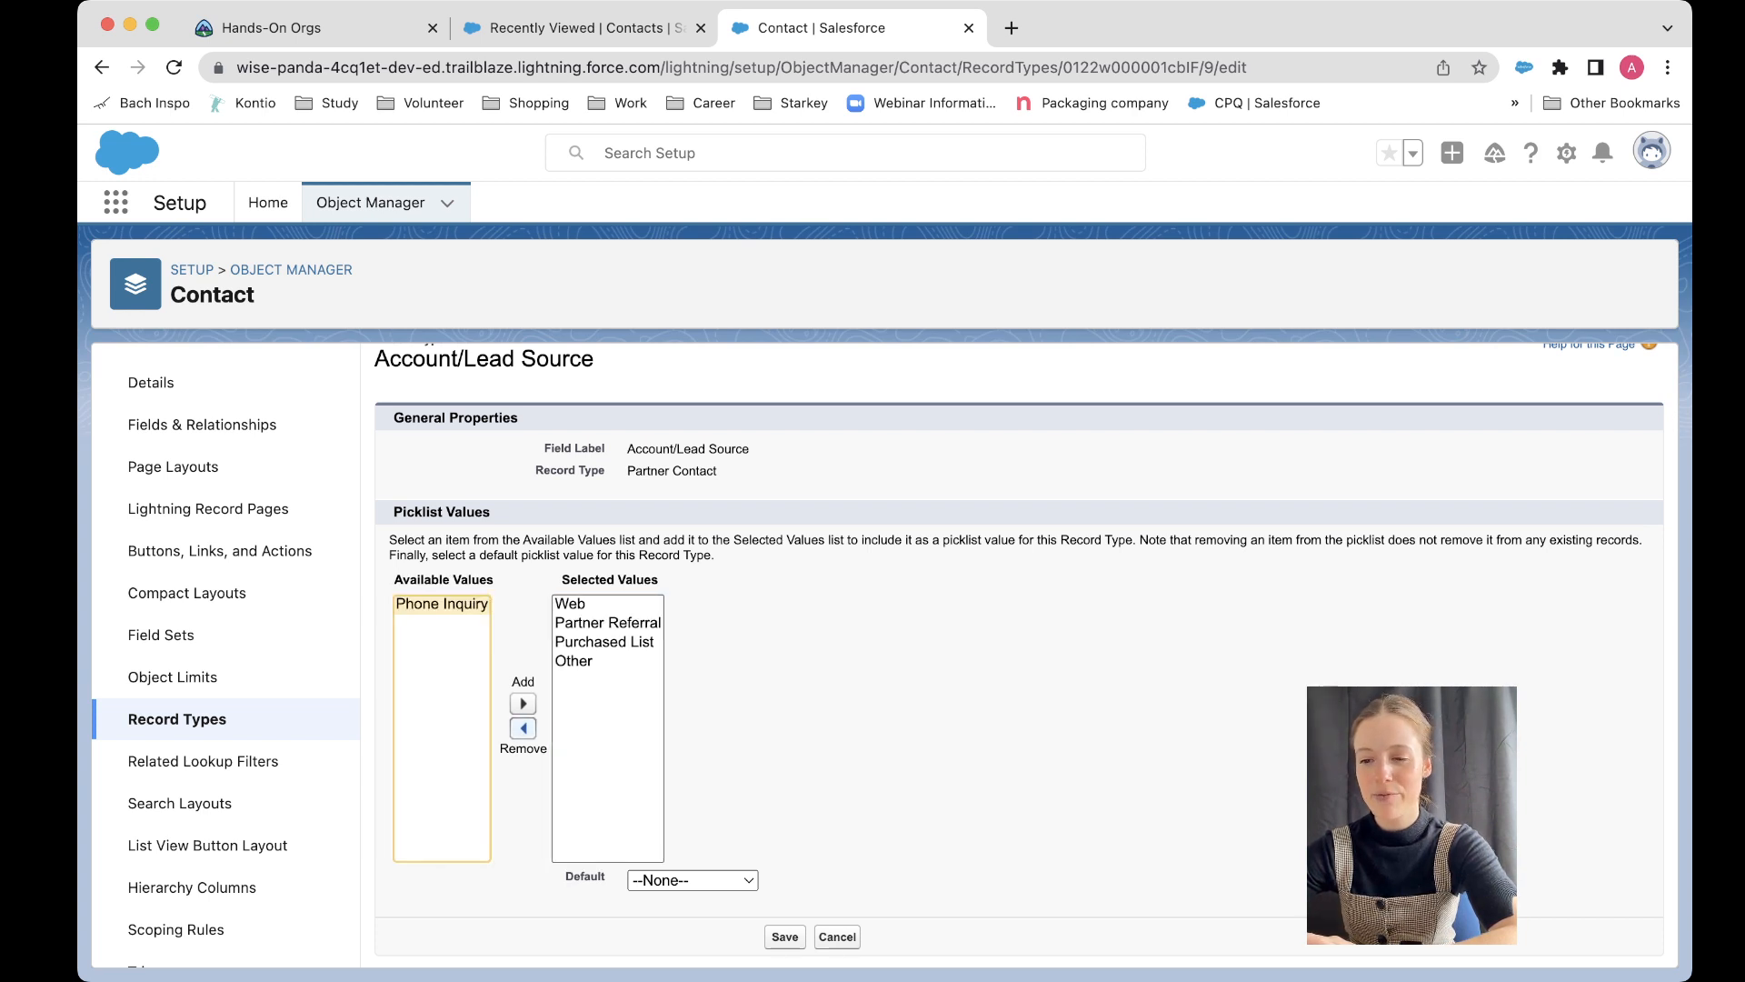
left_click(604, 641)
left_click(523, 728)
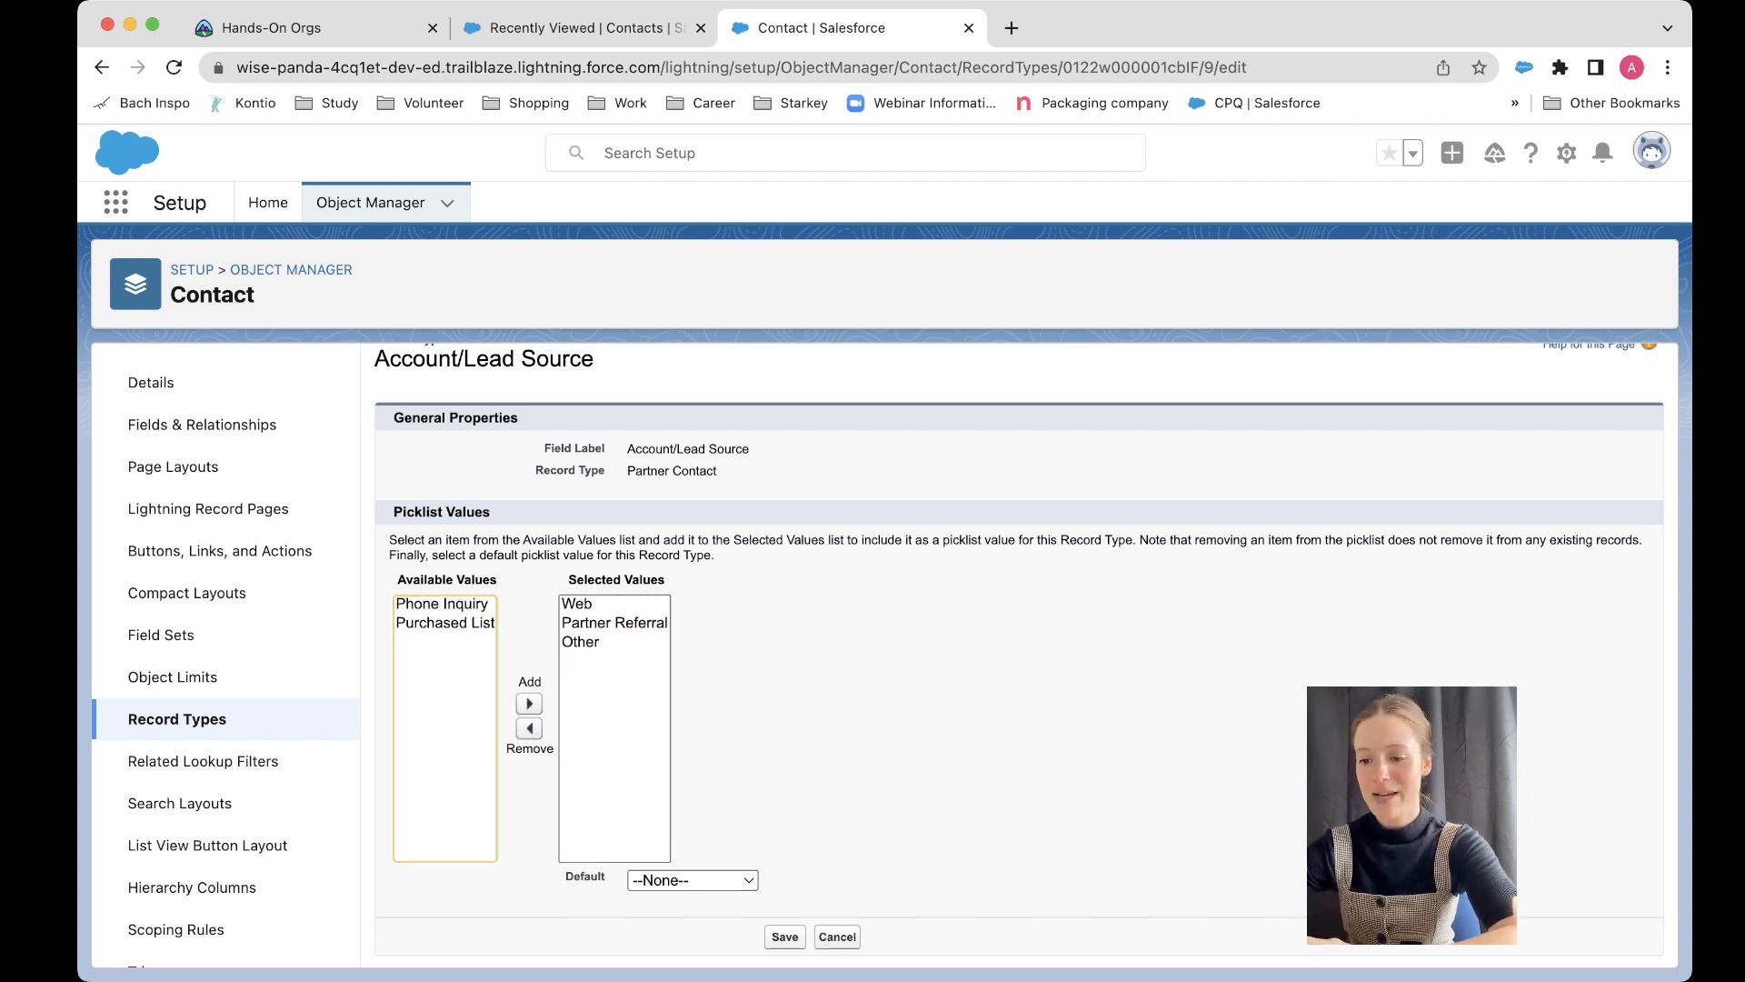
left_click(784, 936)
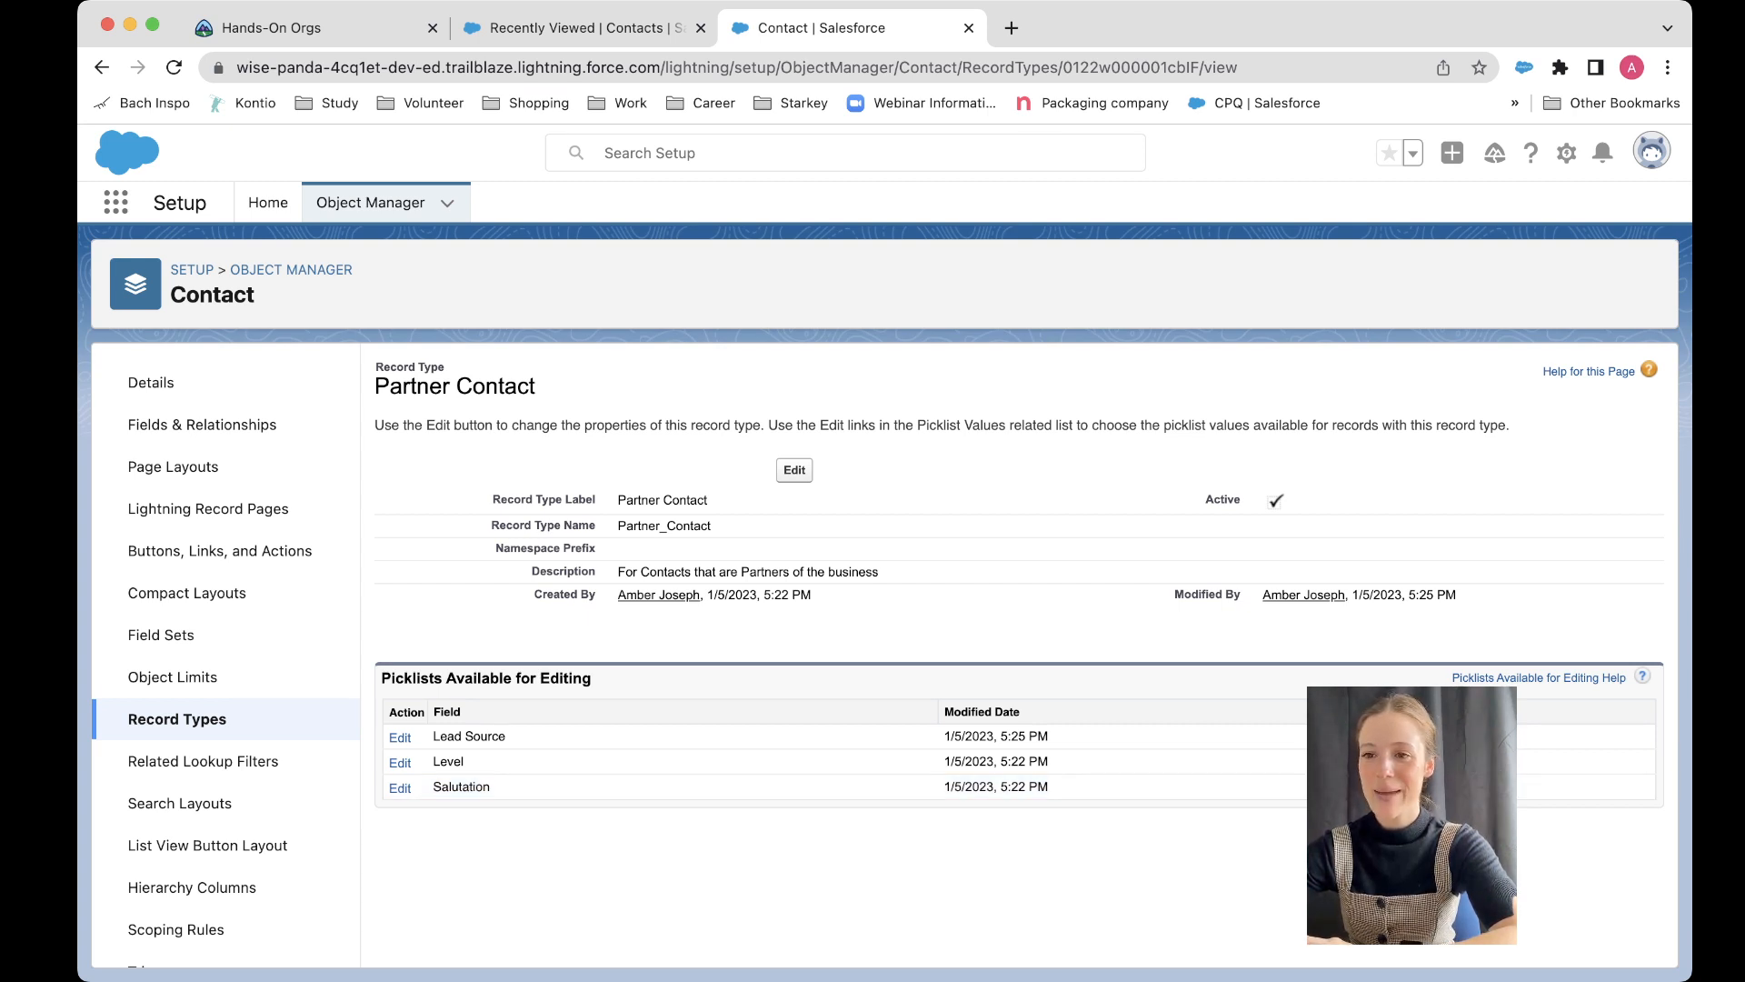
Step: Refresh the contacts list and begin a new contact using the Partner Contact record type
left_click(582, 27)
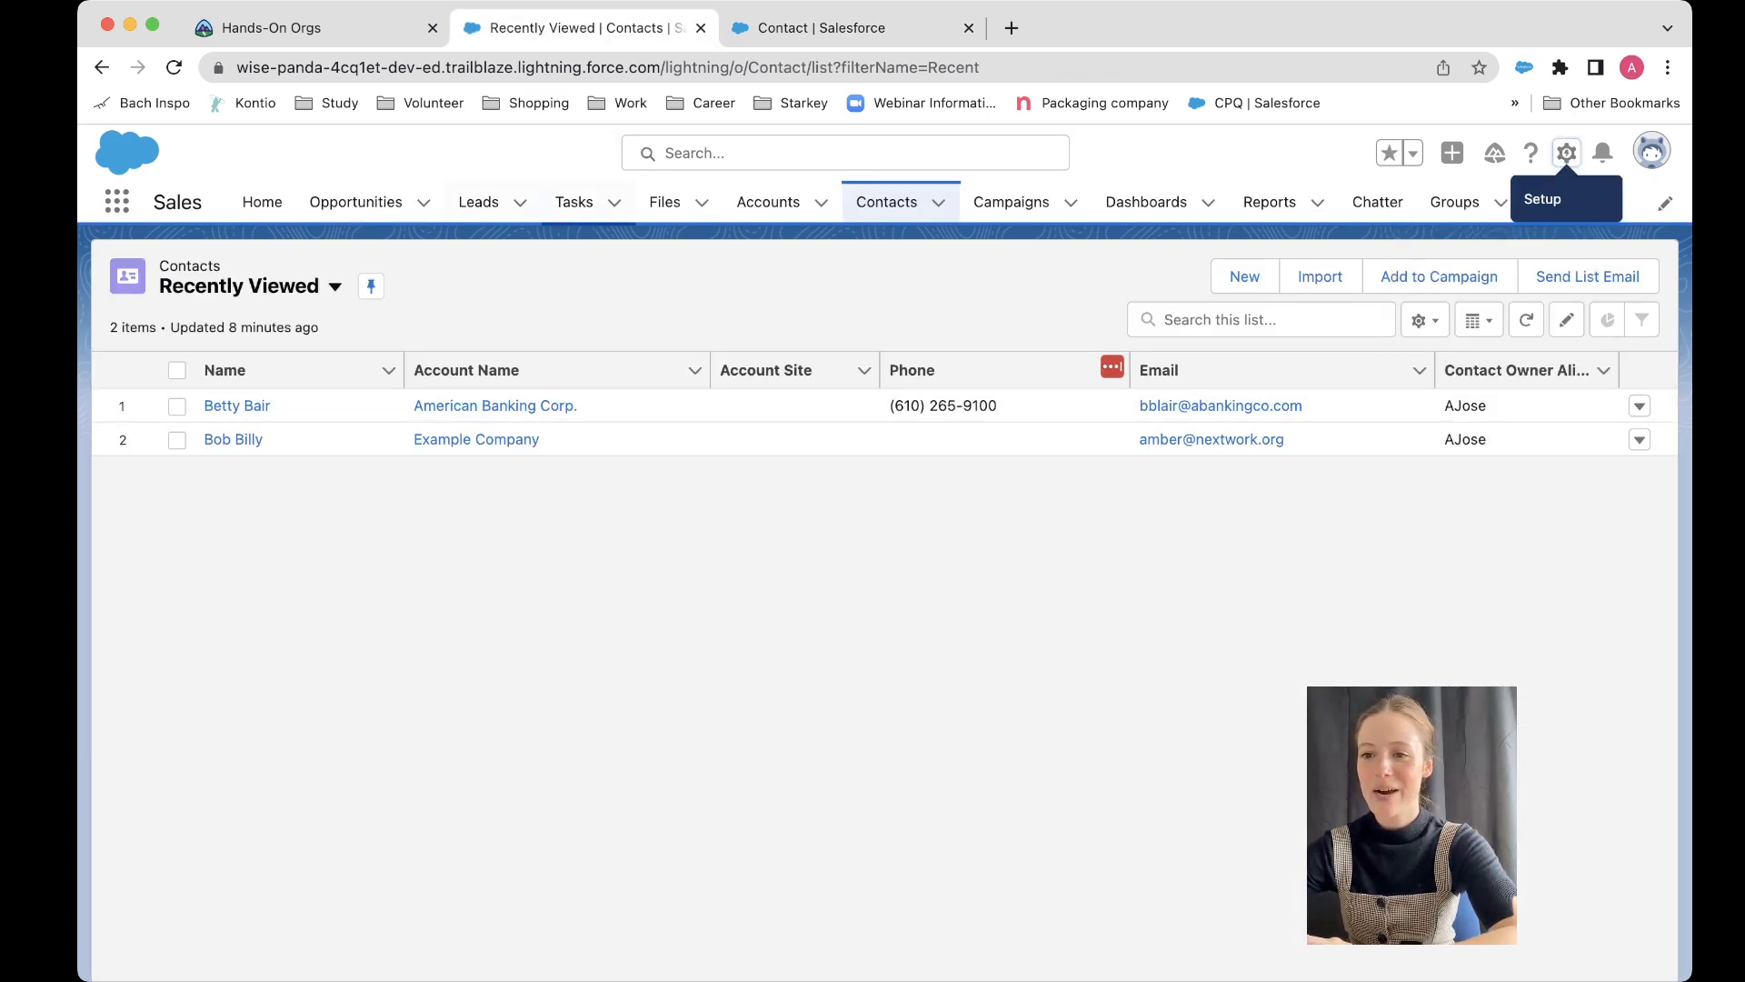
left_click(174, 67)
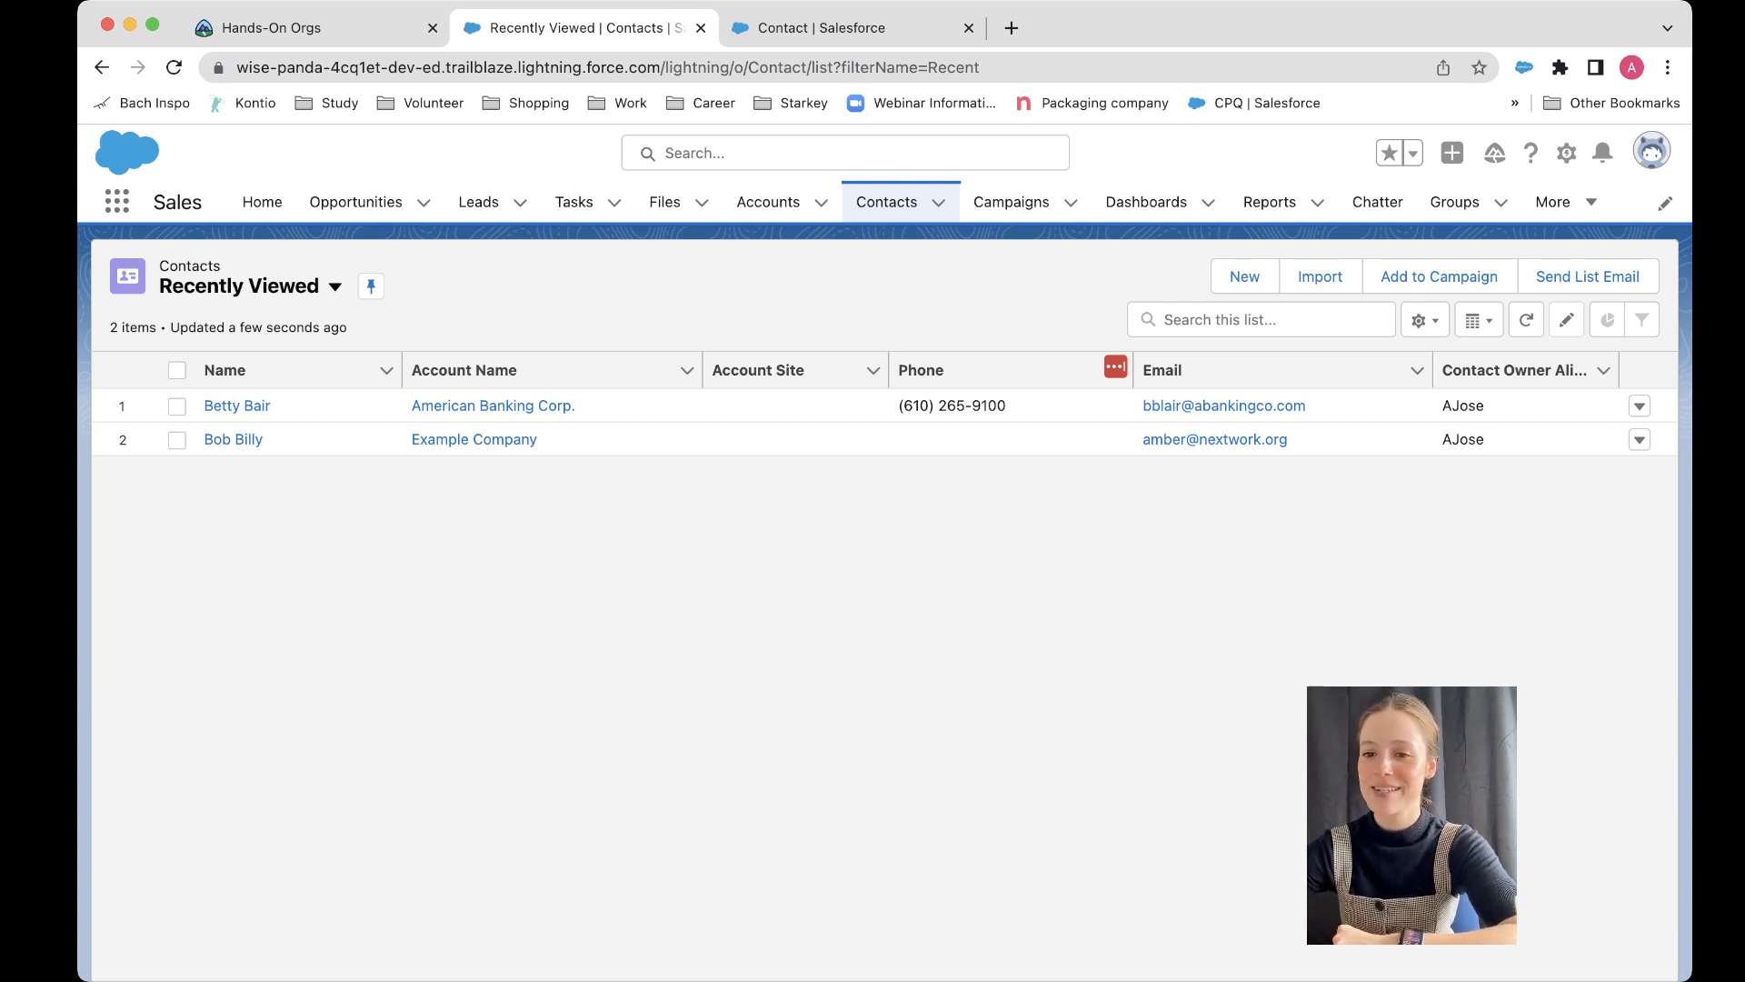
left_click(1245, 276)
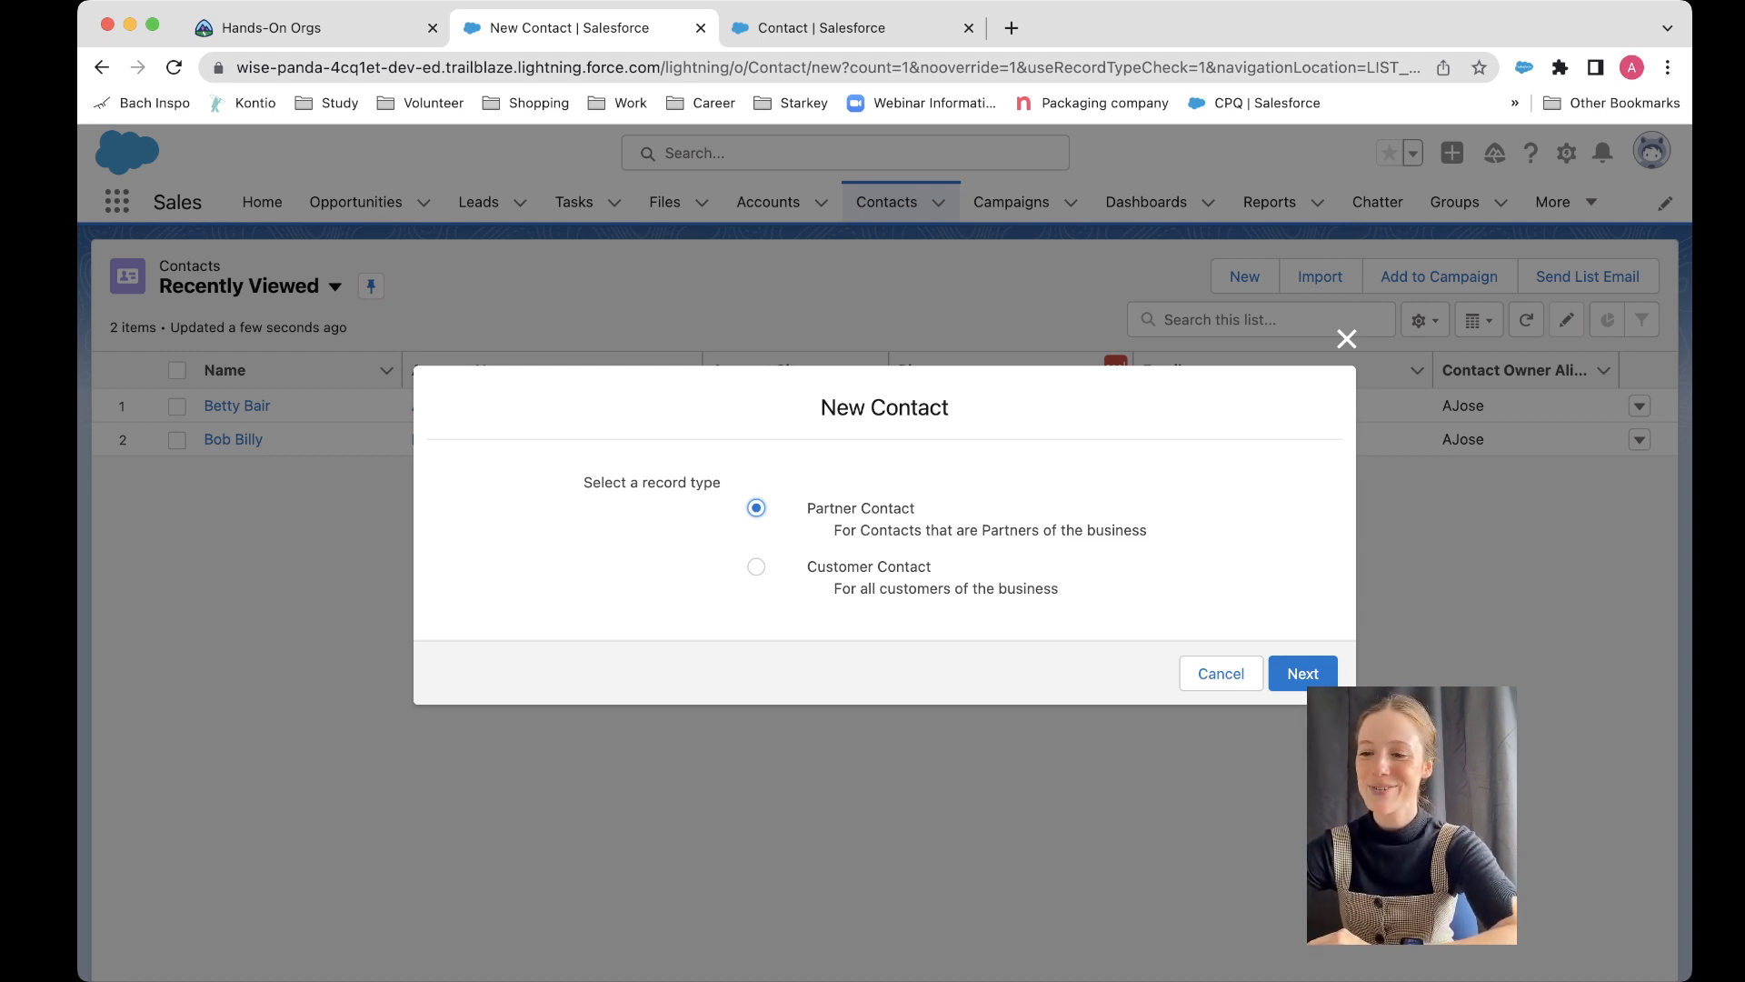
left_click_drag(804, 506, 1073, 592)
left_click(757, 508)
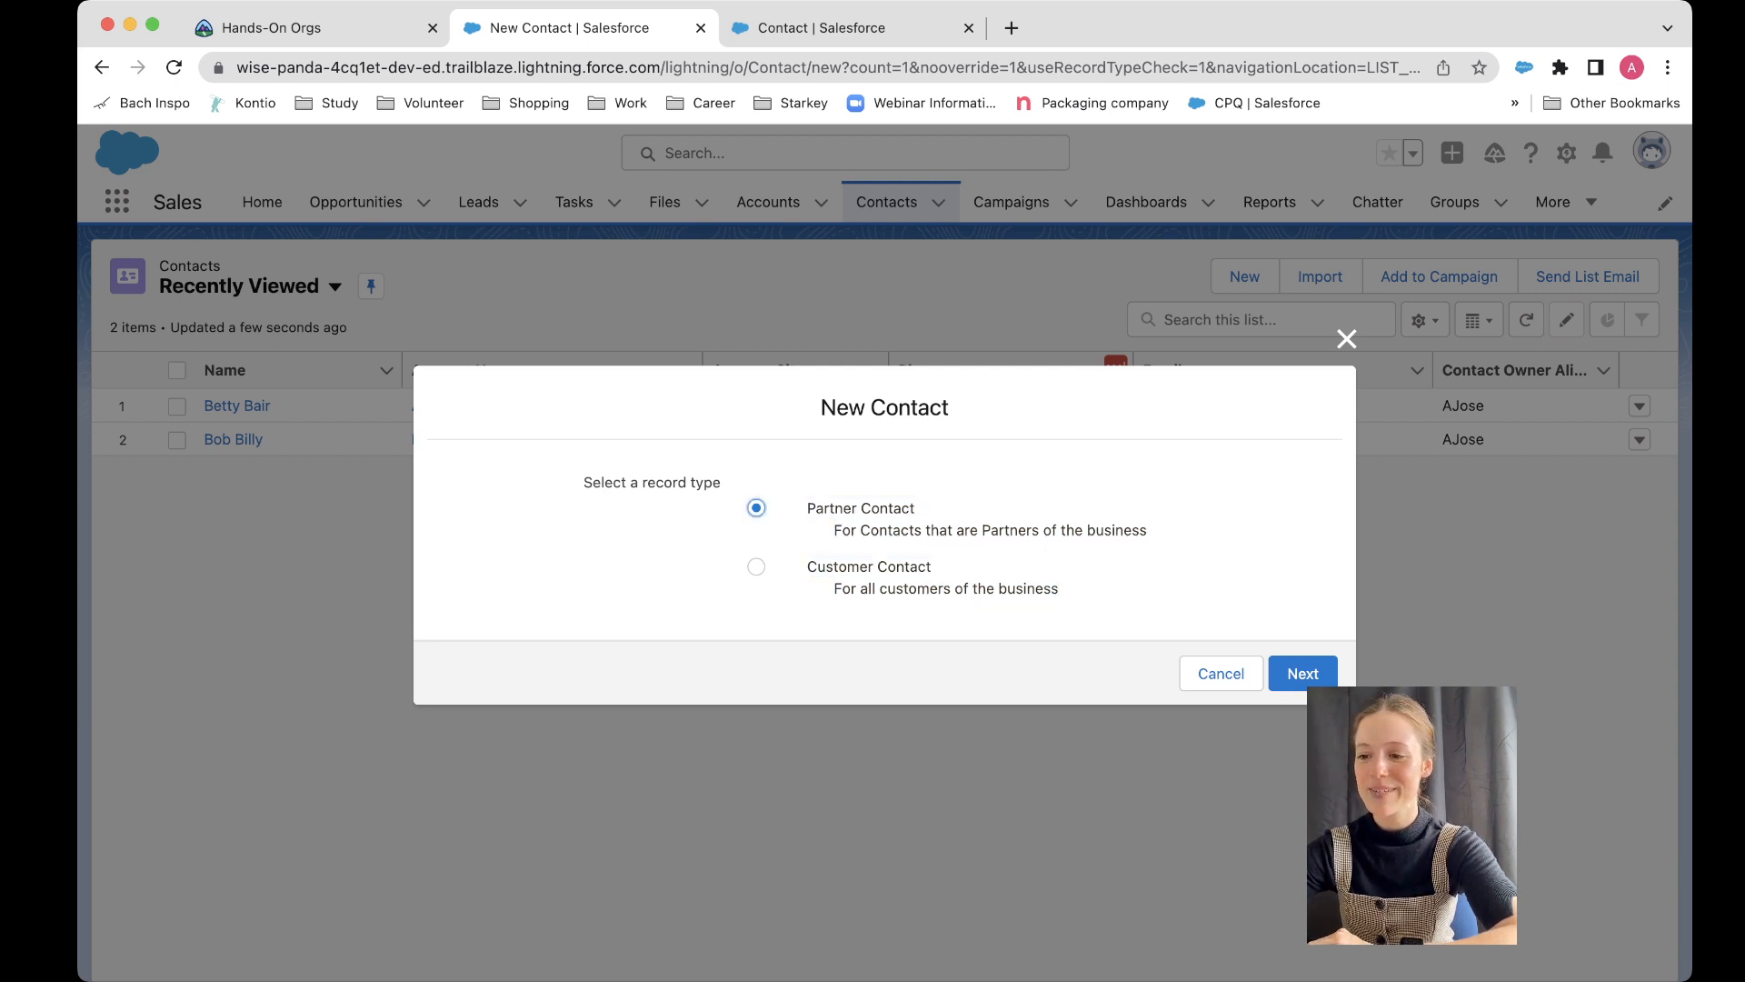
left_click_drag(807, 566, 932, 567)
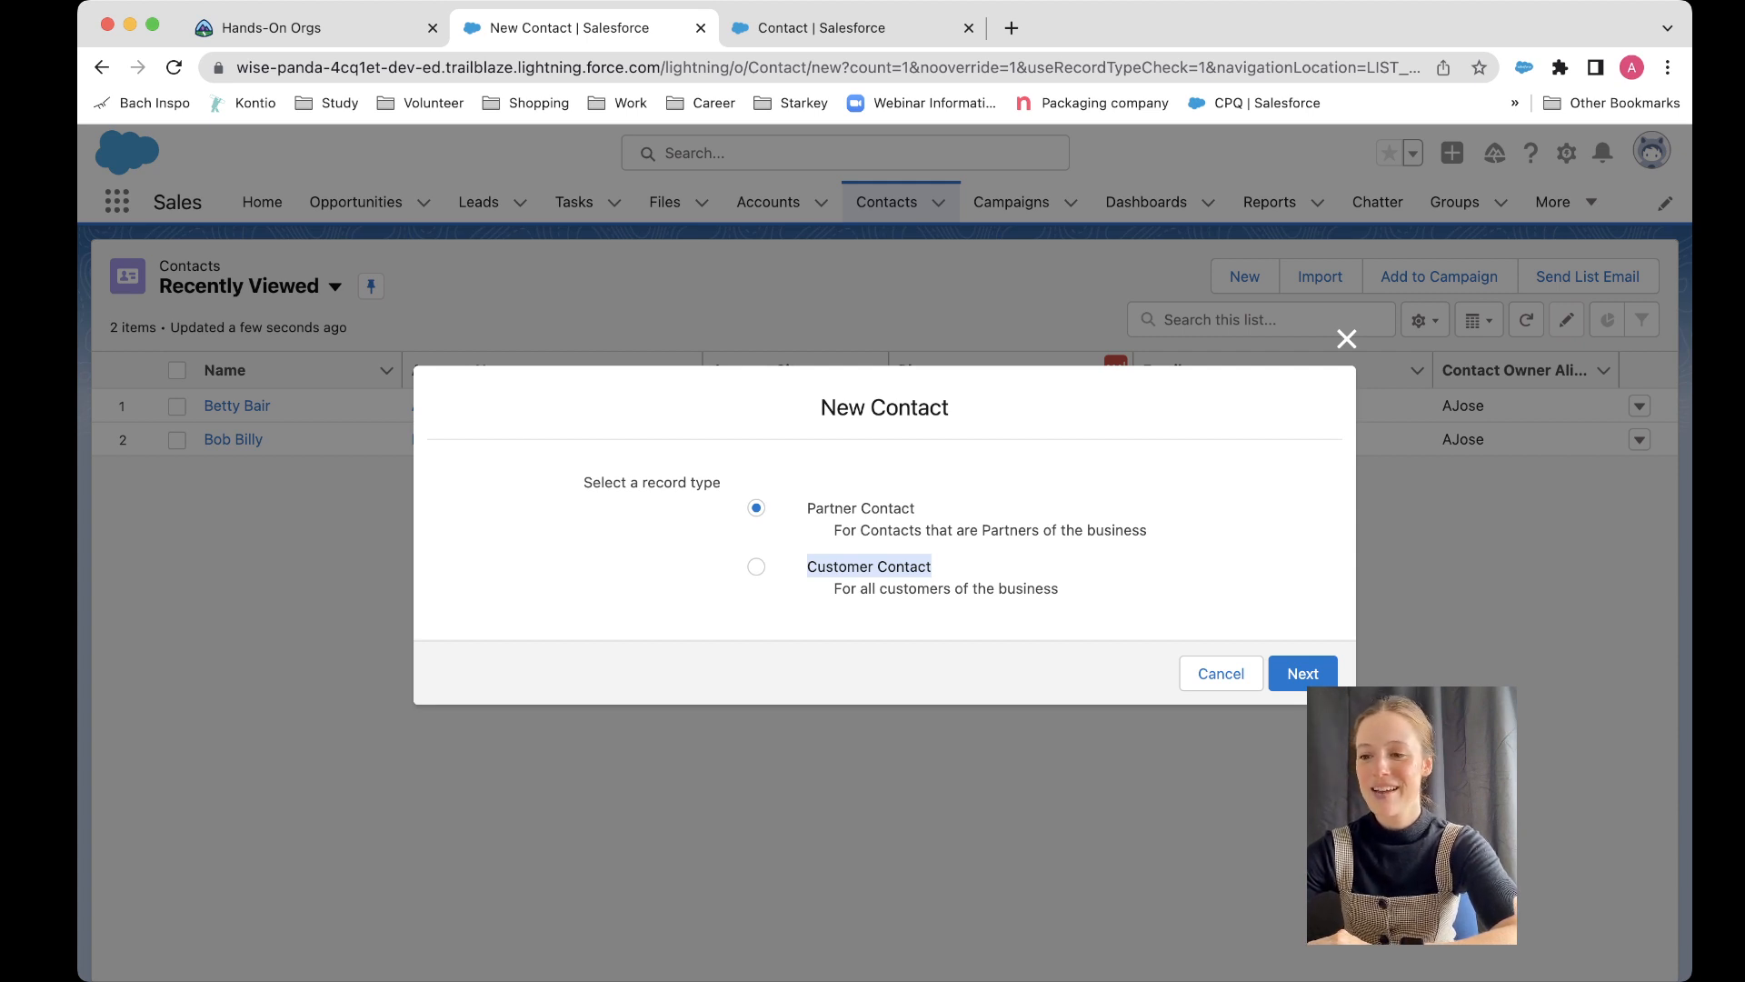
left_click(757, 567)
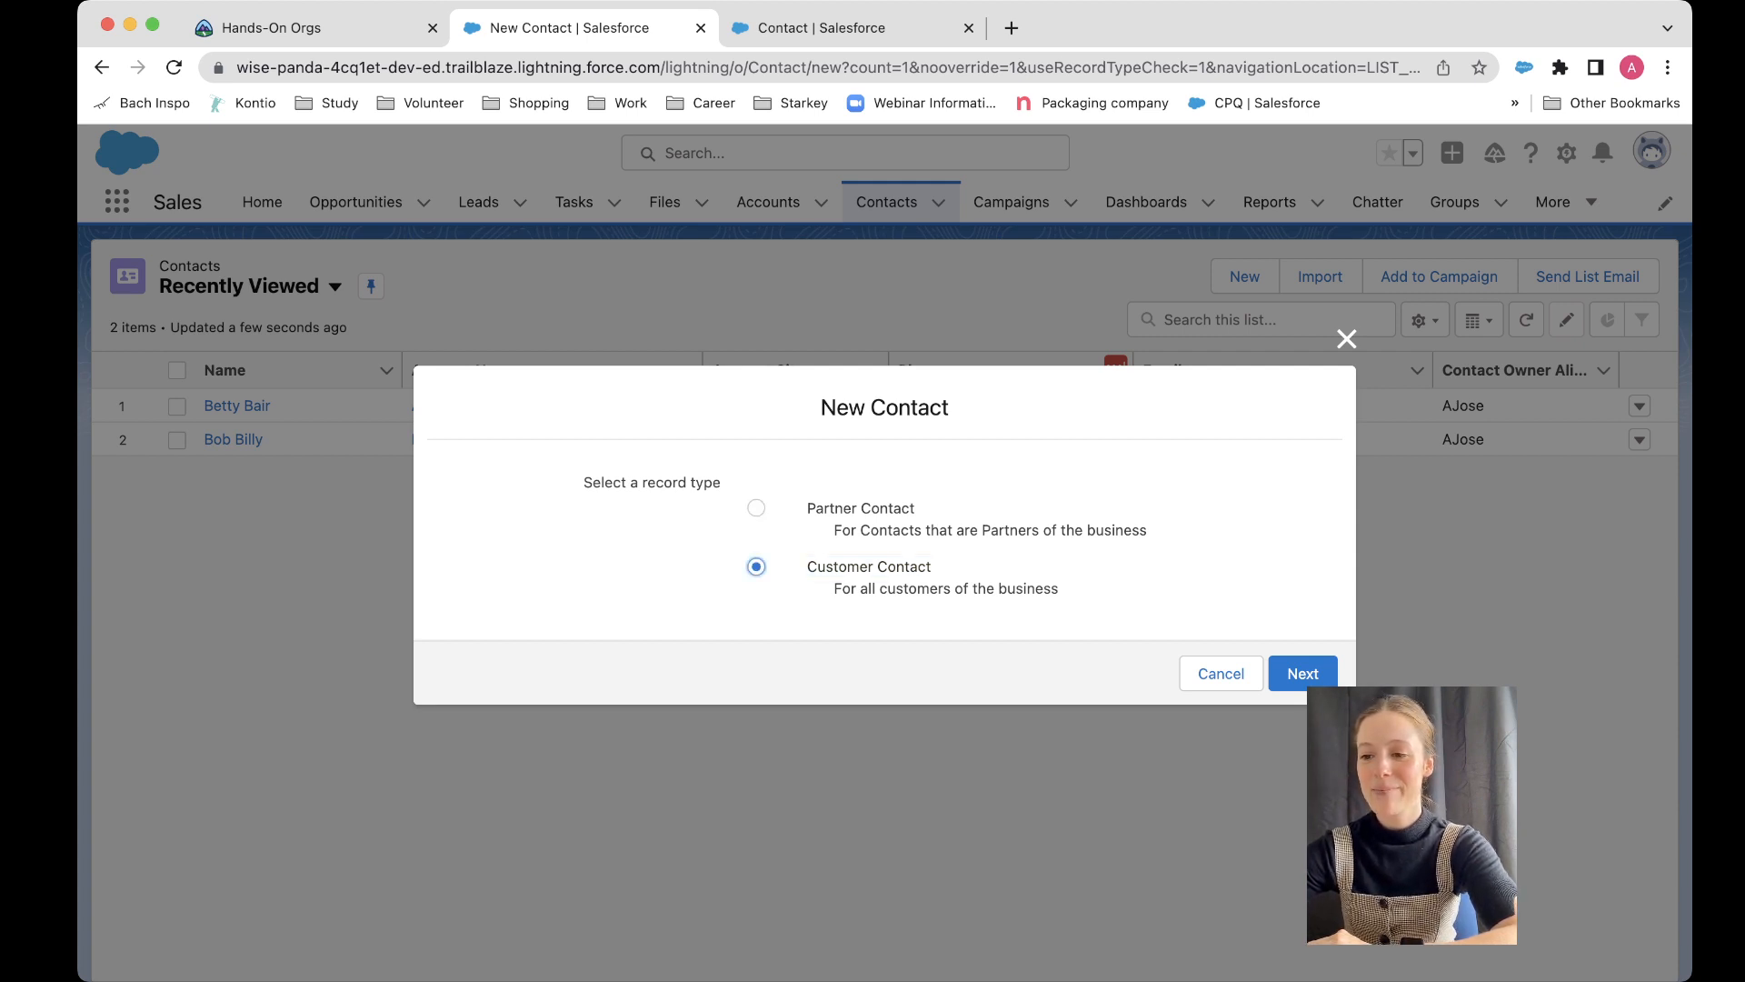
left_click(756, 508)
left_click(1302, 673)
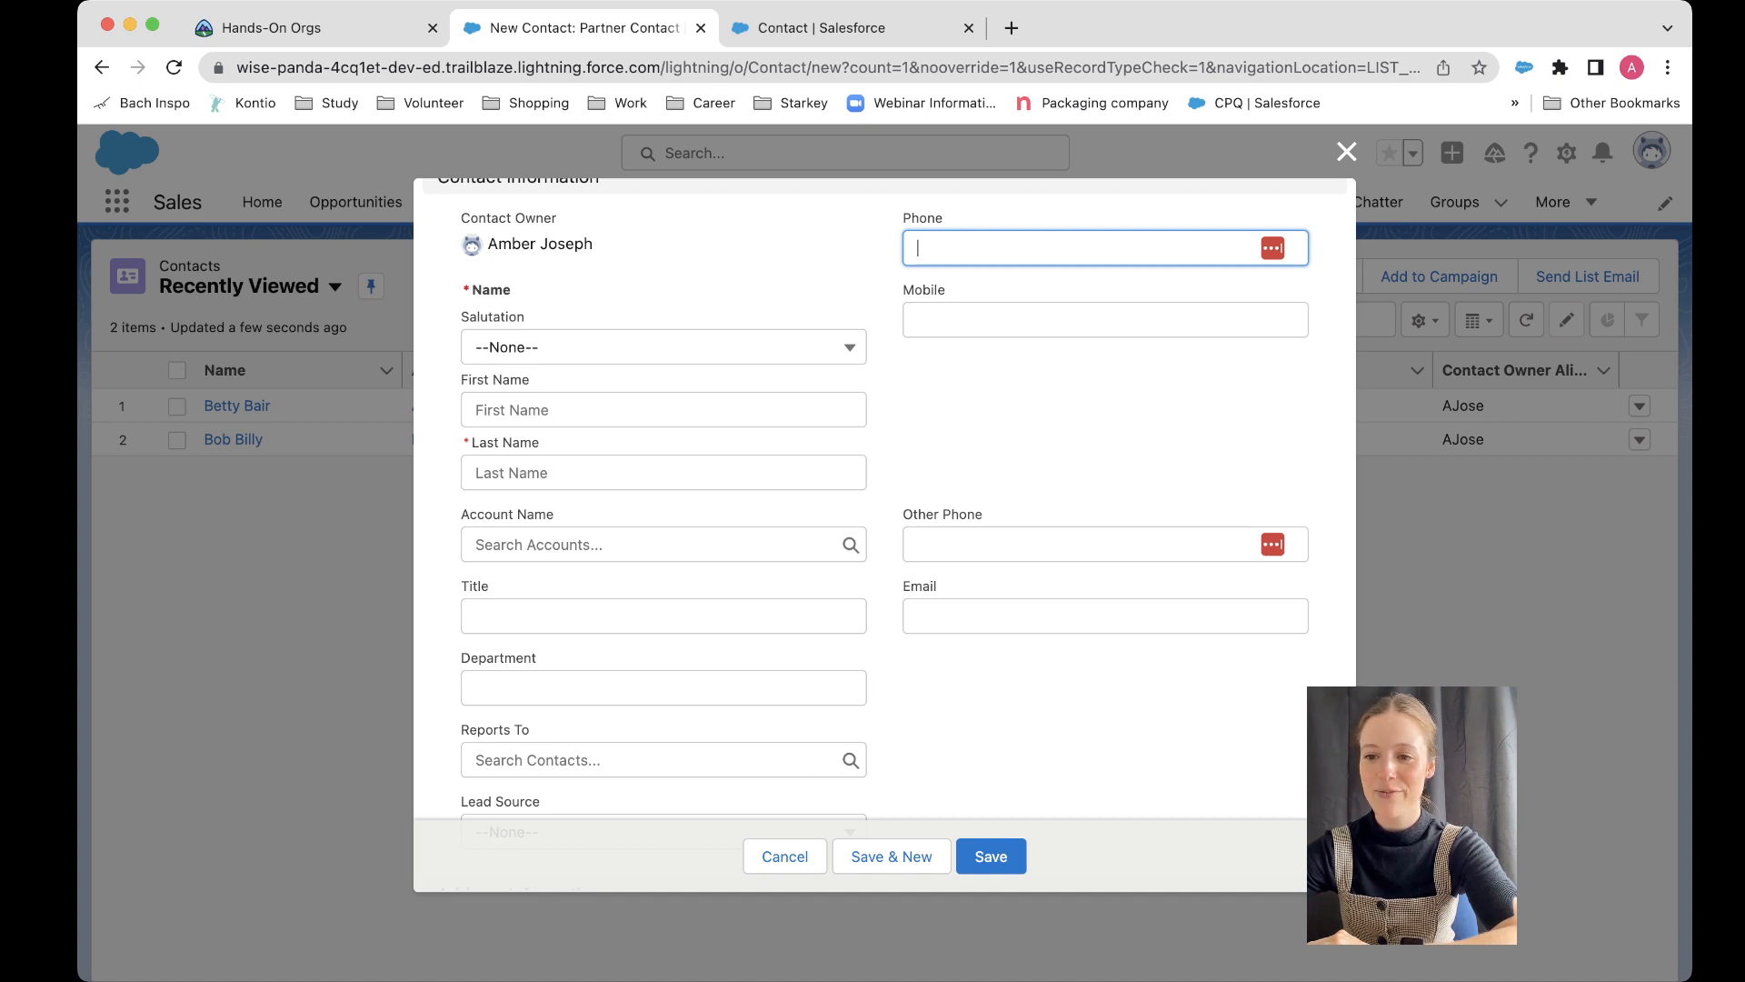
Step: Check the Lead Source options available on the new Partner Contact form, then cancel it
scroll(884, 500, "down", 3)
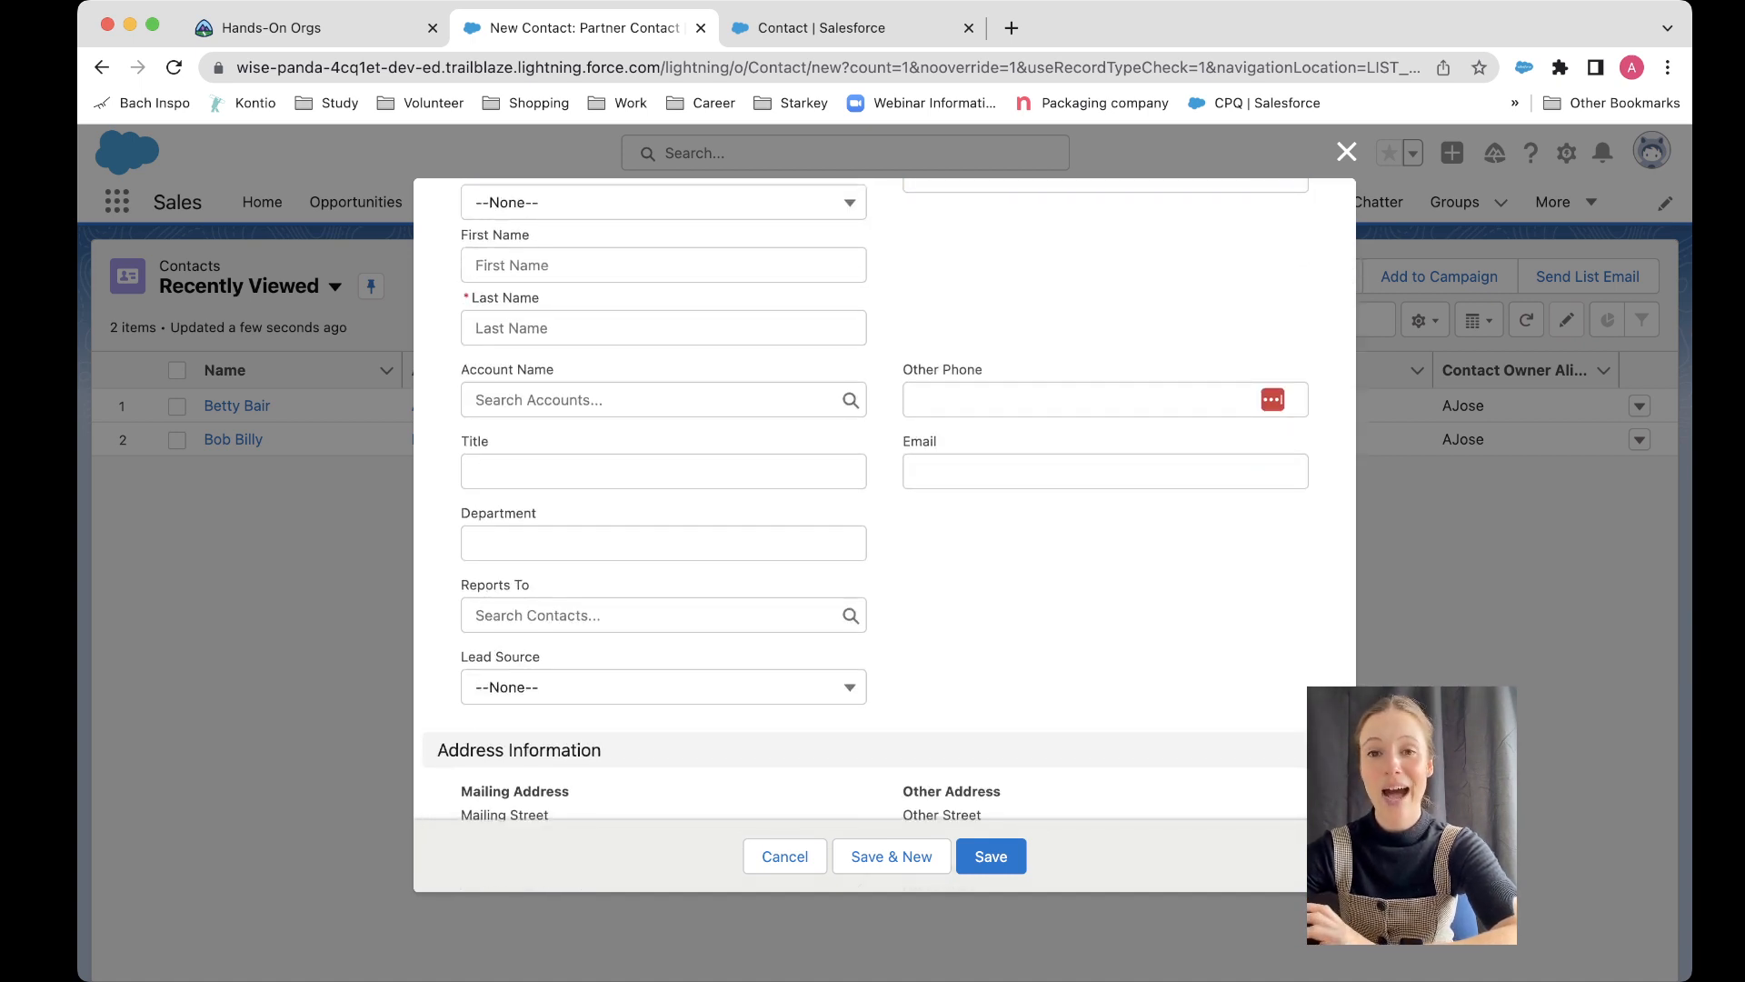
scroll(889, 499, "down", 1)
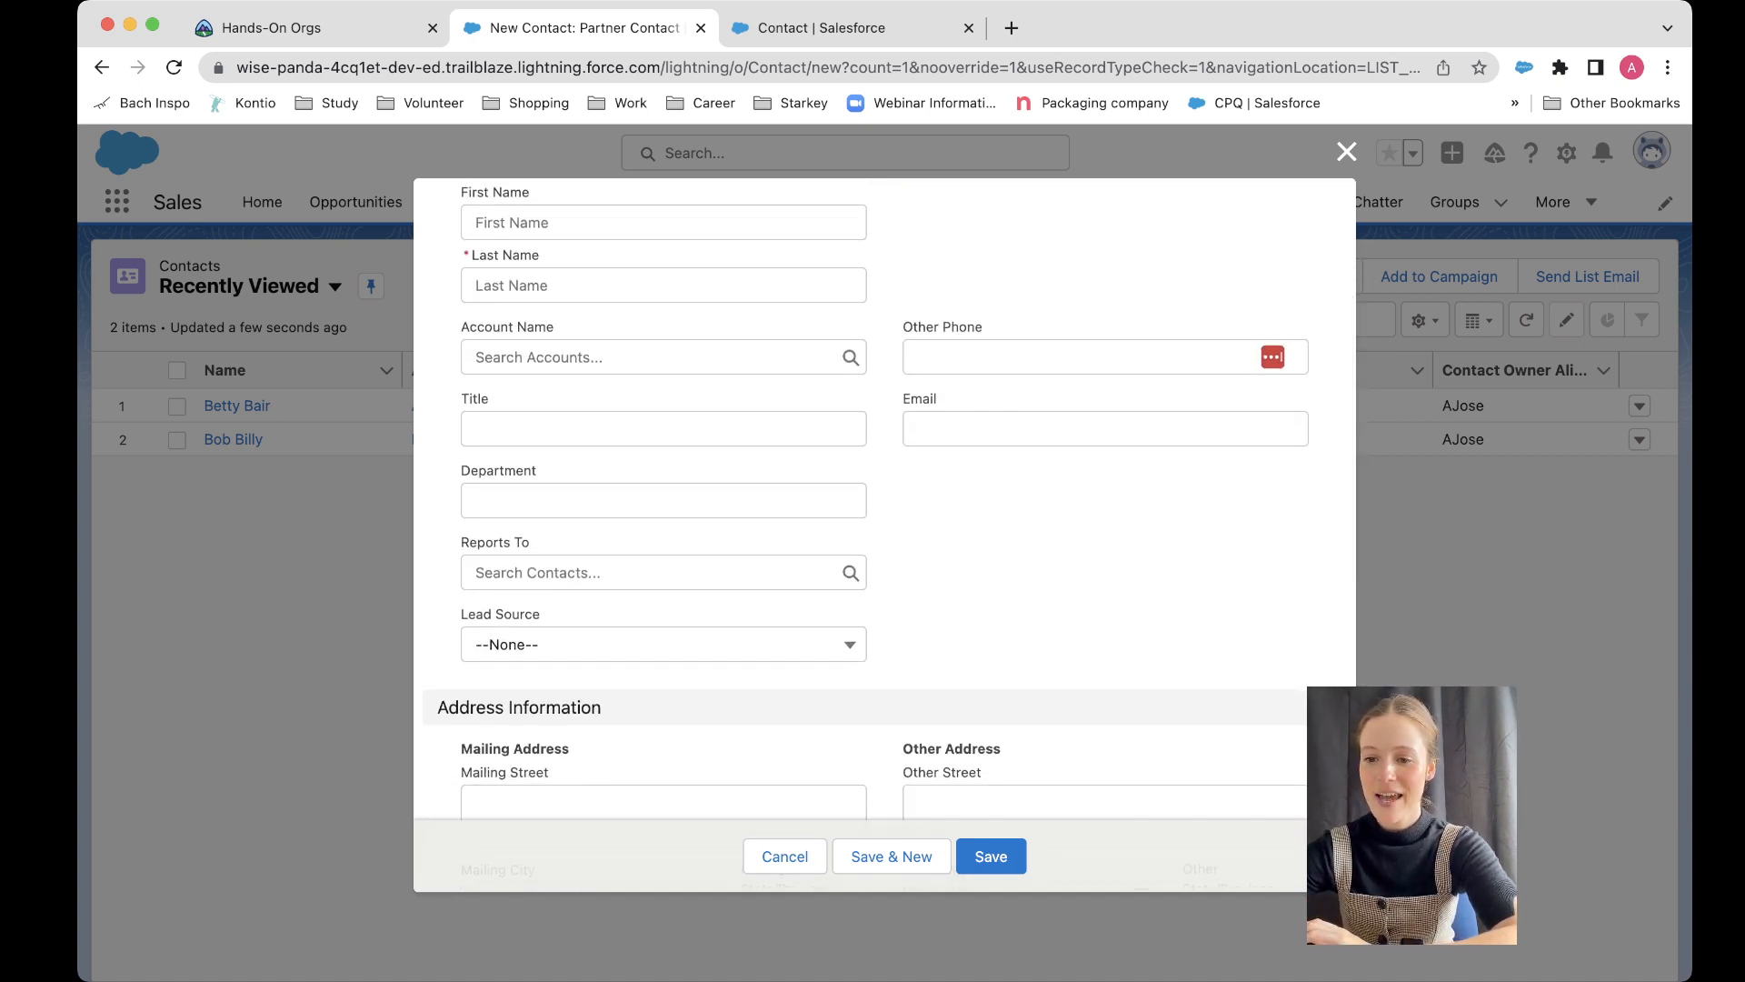
left_click(664, 644)
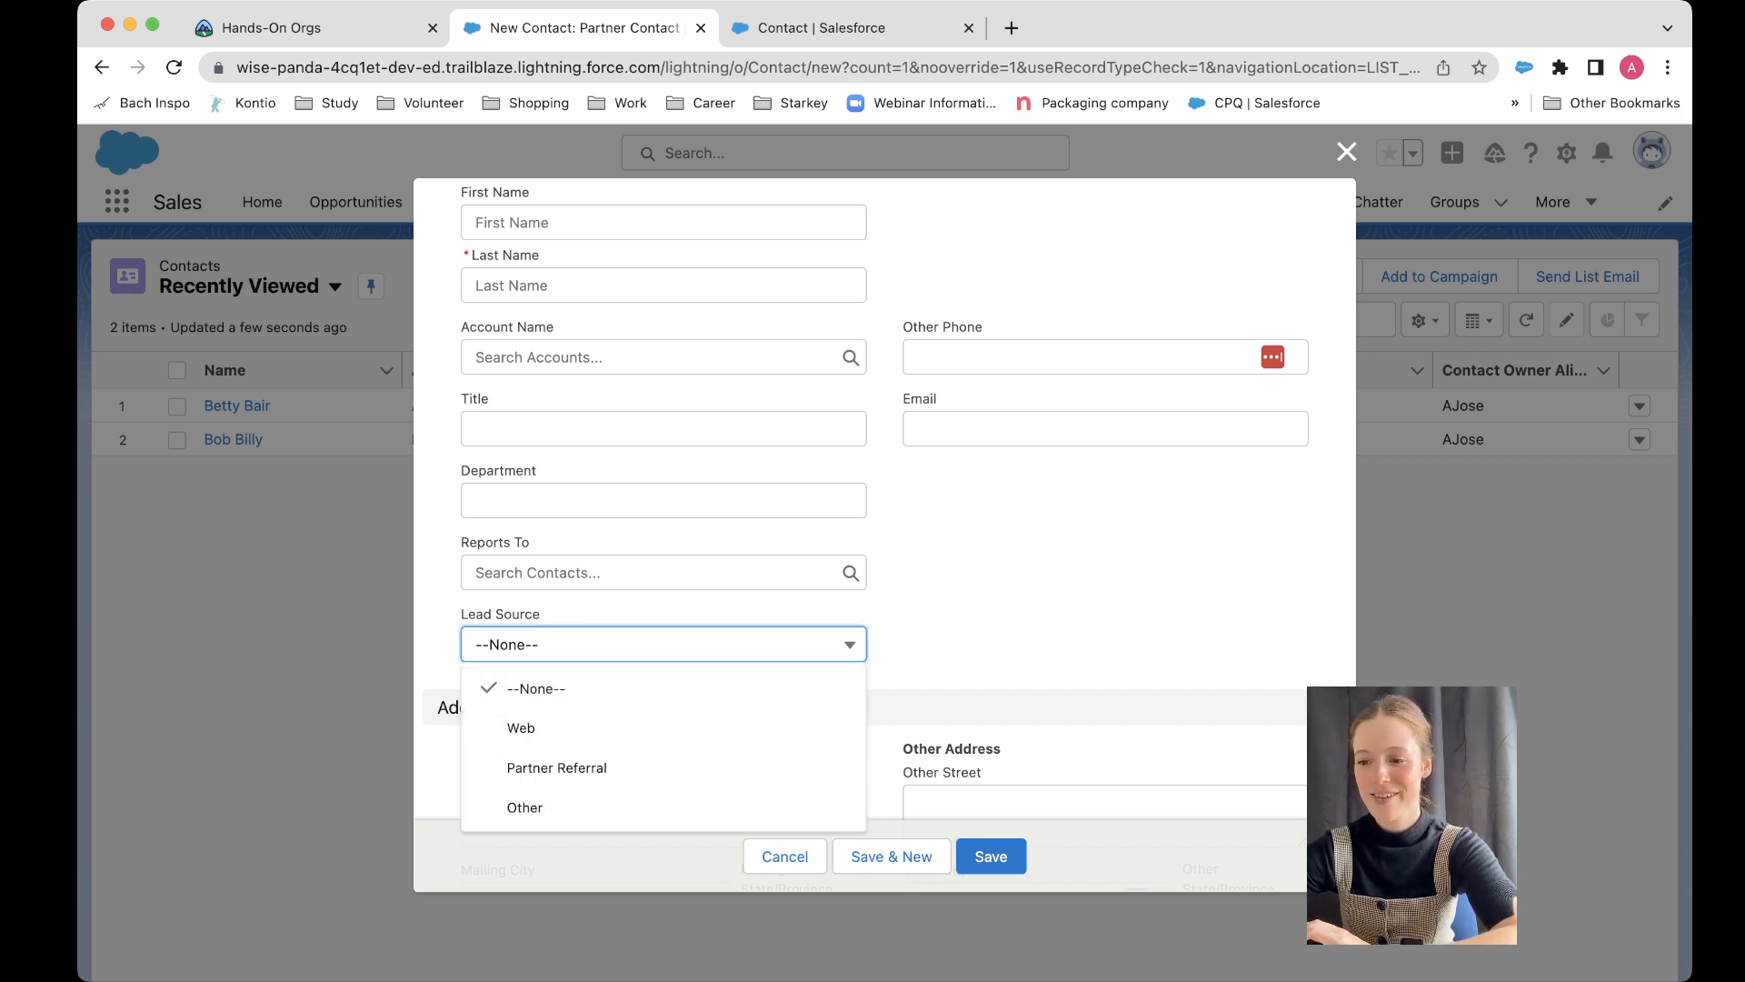
left_click(1018, 628)
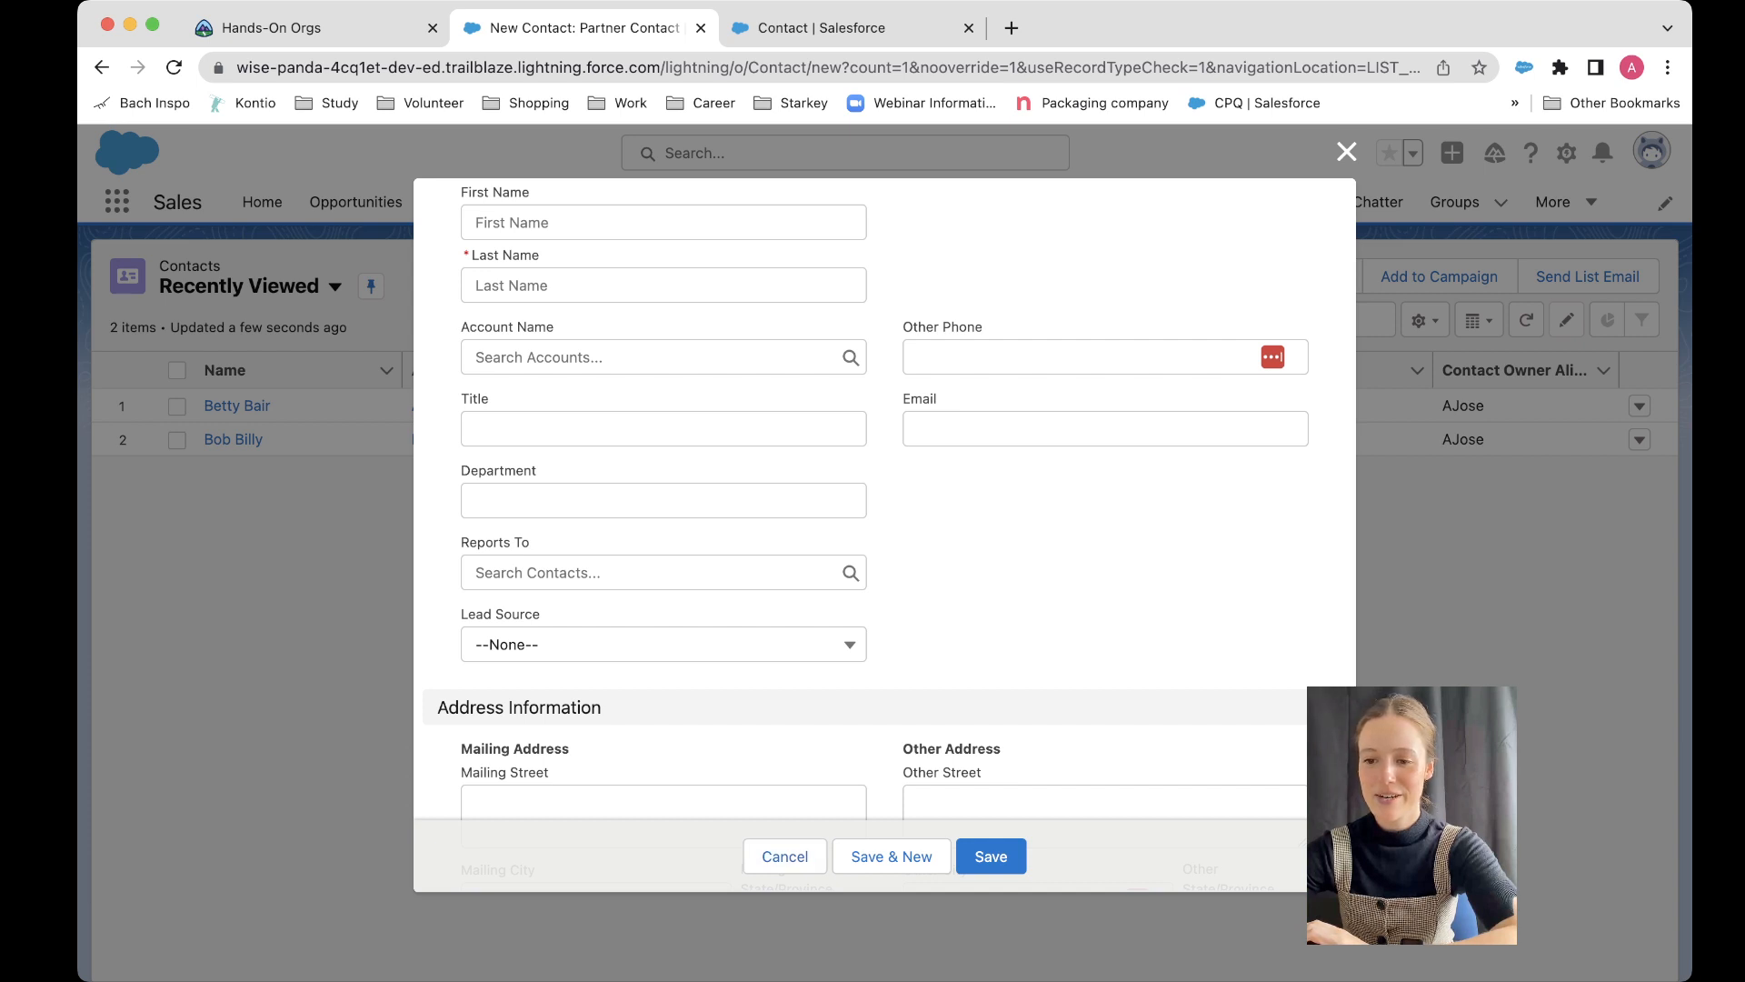
left_click(664, 644)
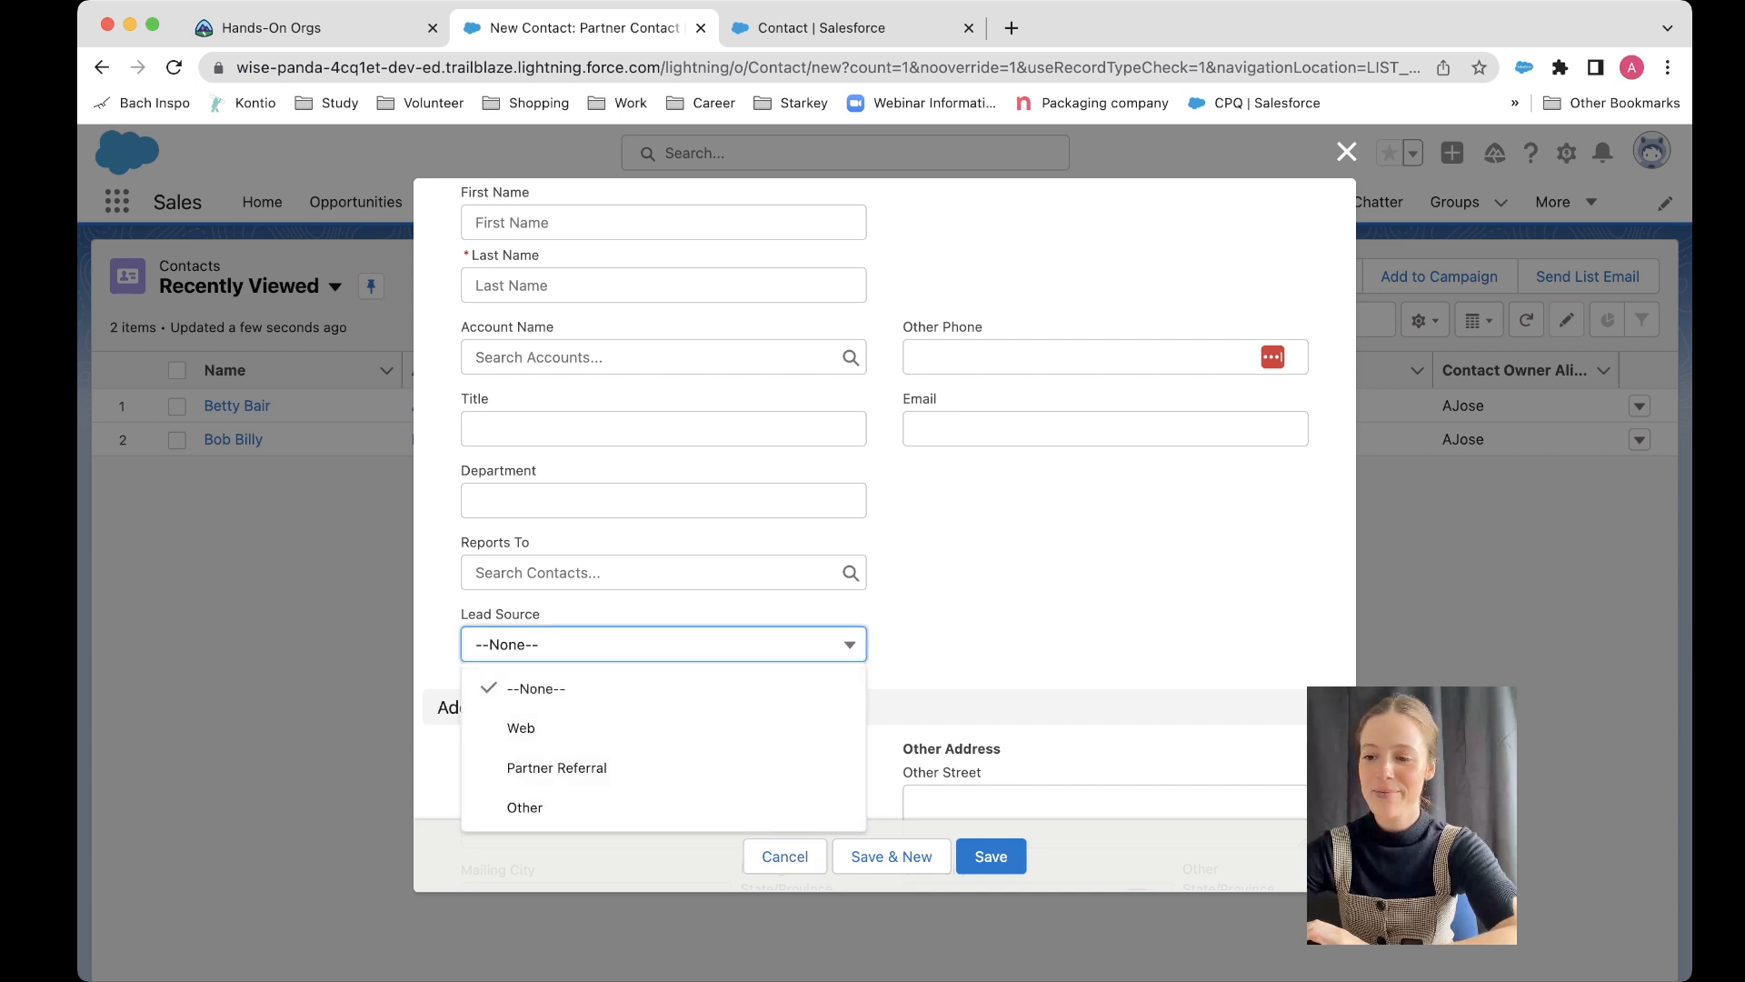
left_click(681, 857)
left_click(785, 856)
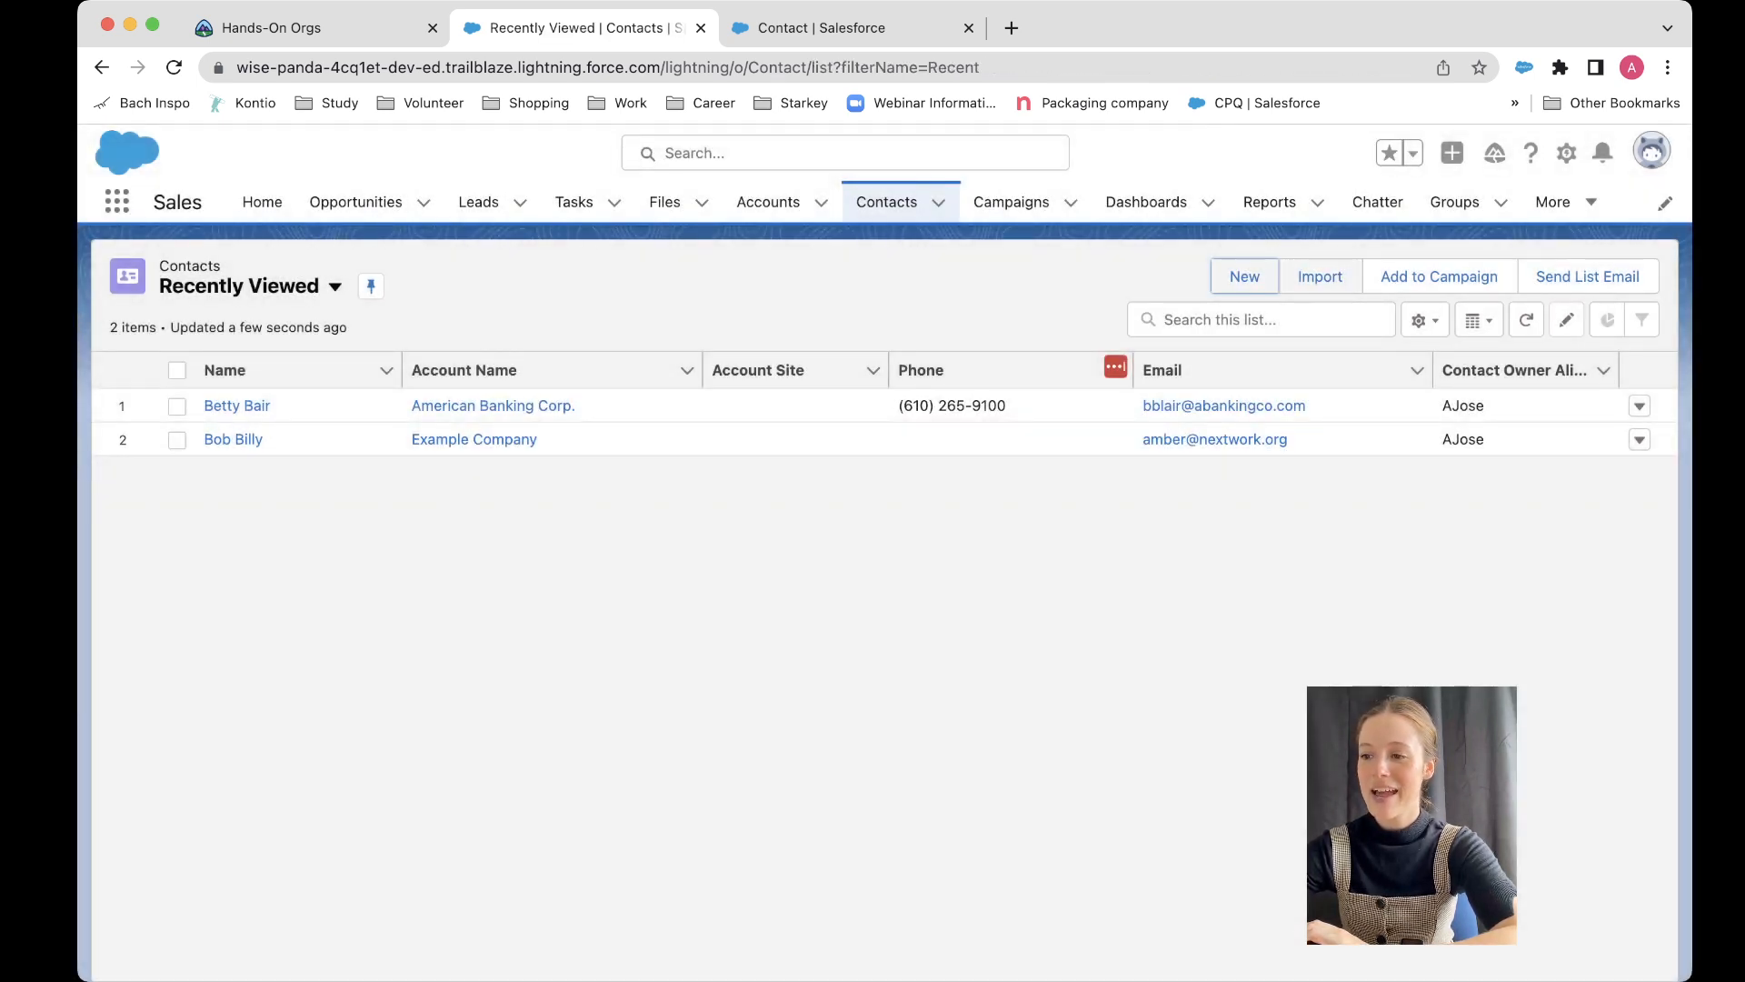
Step: Begin a new contact using the Customer Contact record type
left_click(1245, 276)
left_click(756, 567)
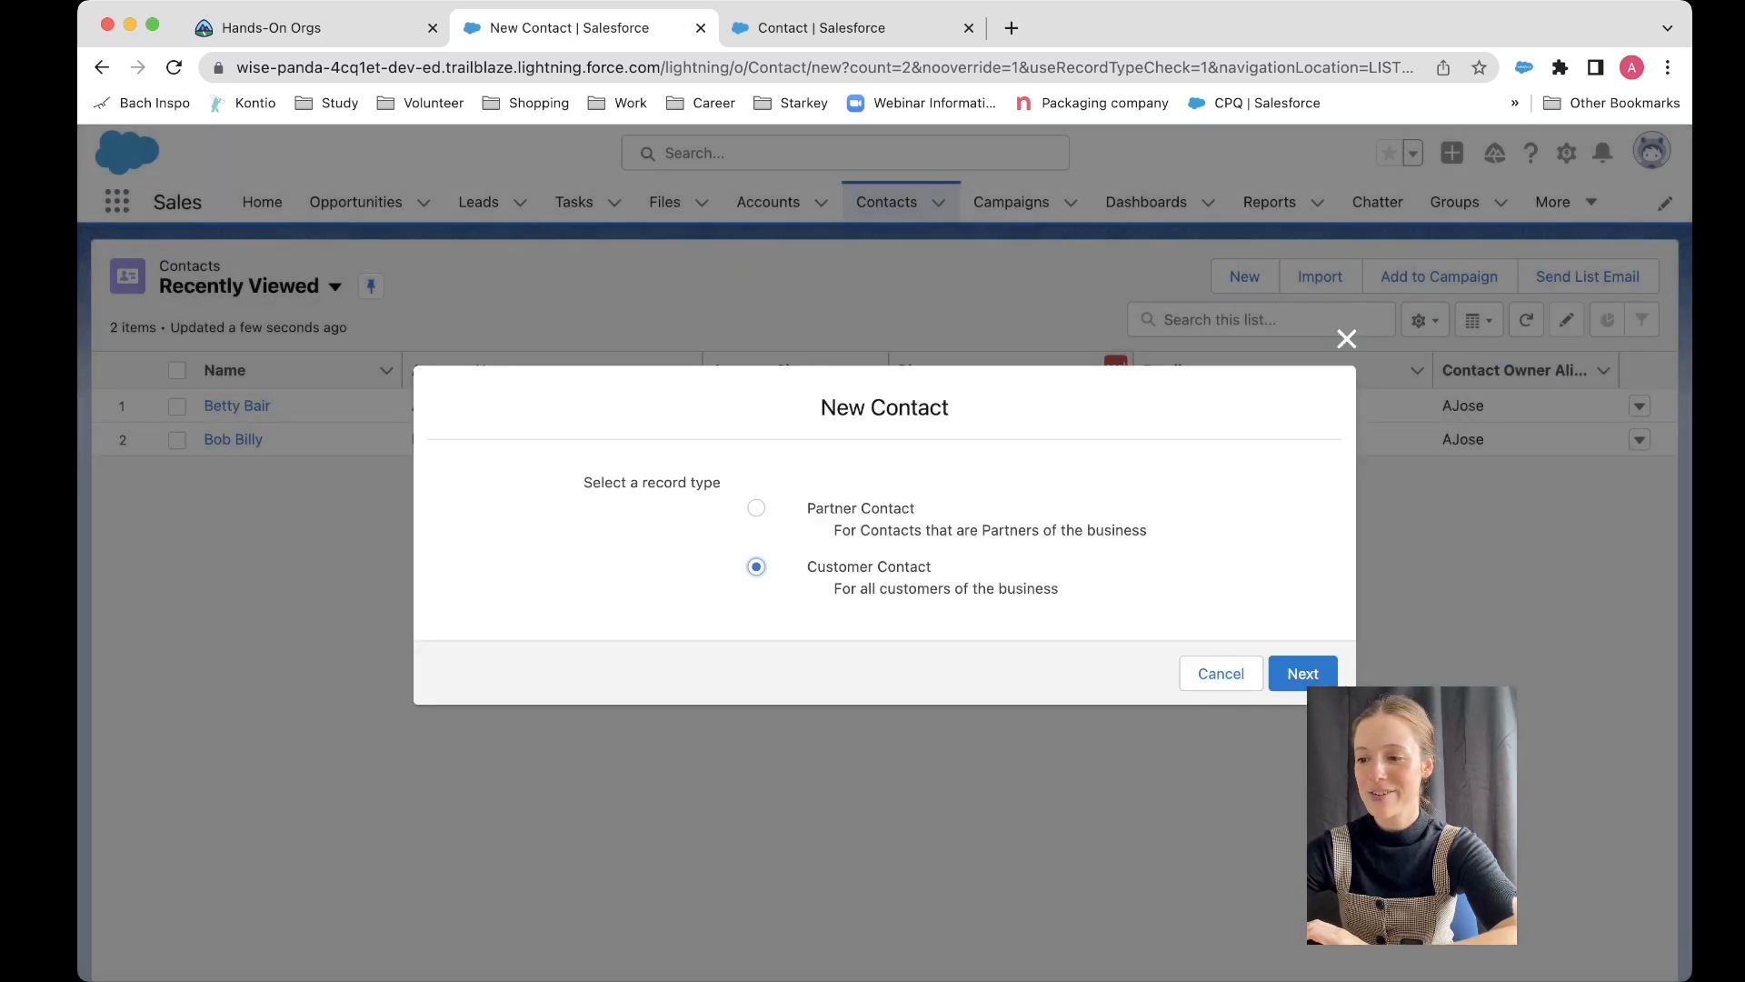
left_click(1296, 674)
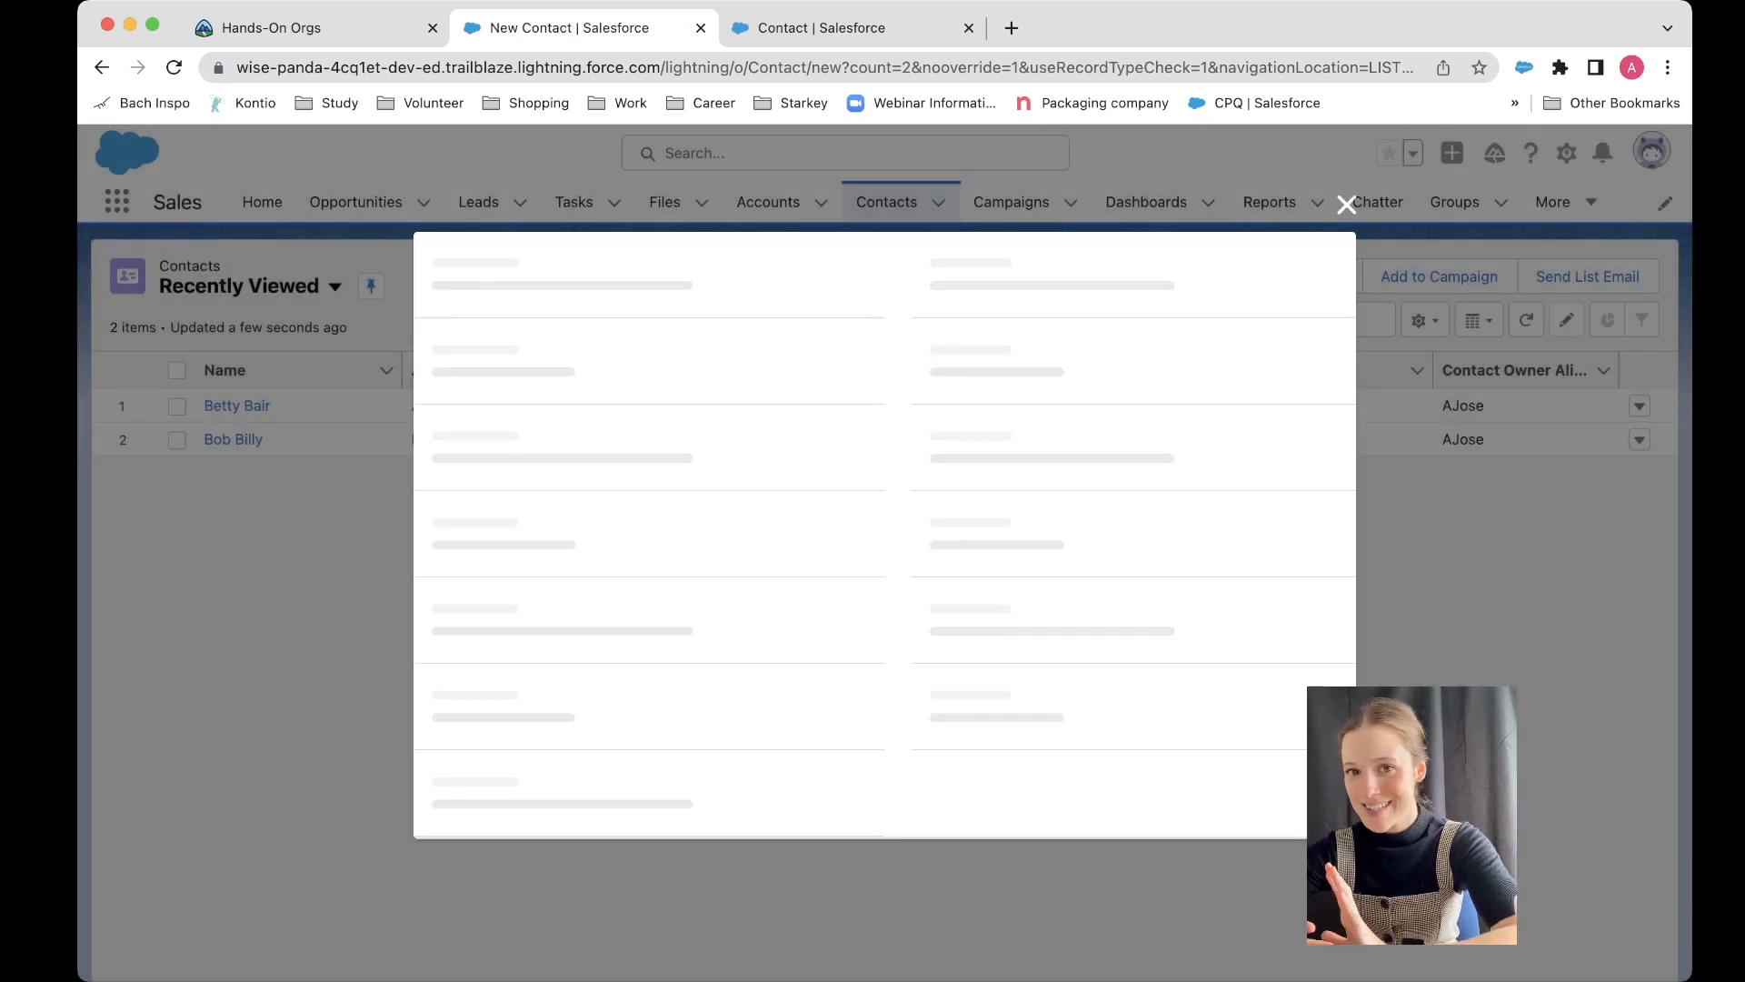
Step: Check the Lead Source options available on the new Customer Contact form, then cancel it
scroll(1164, 643, "down", 2)
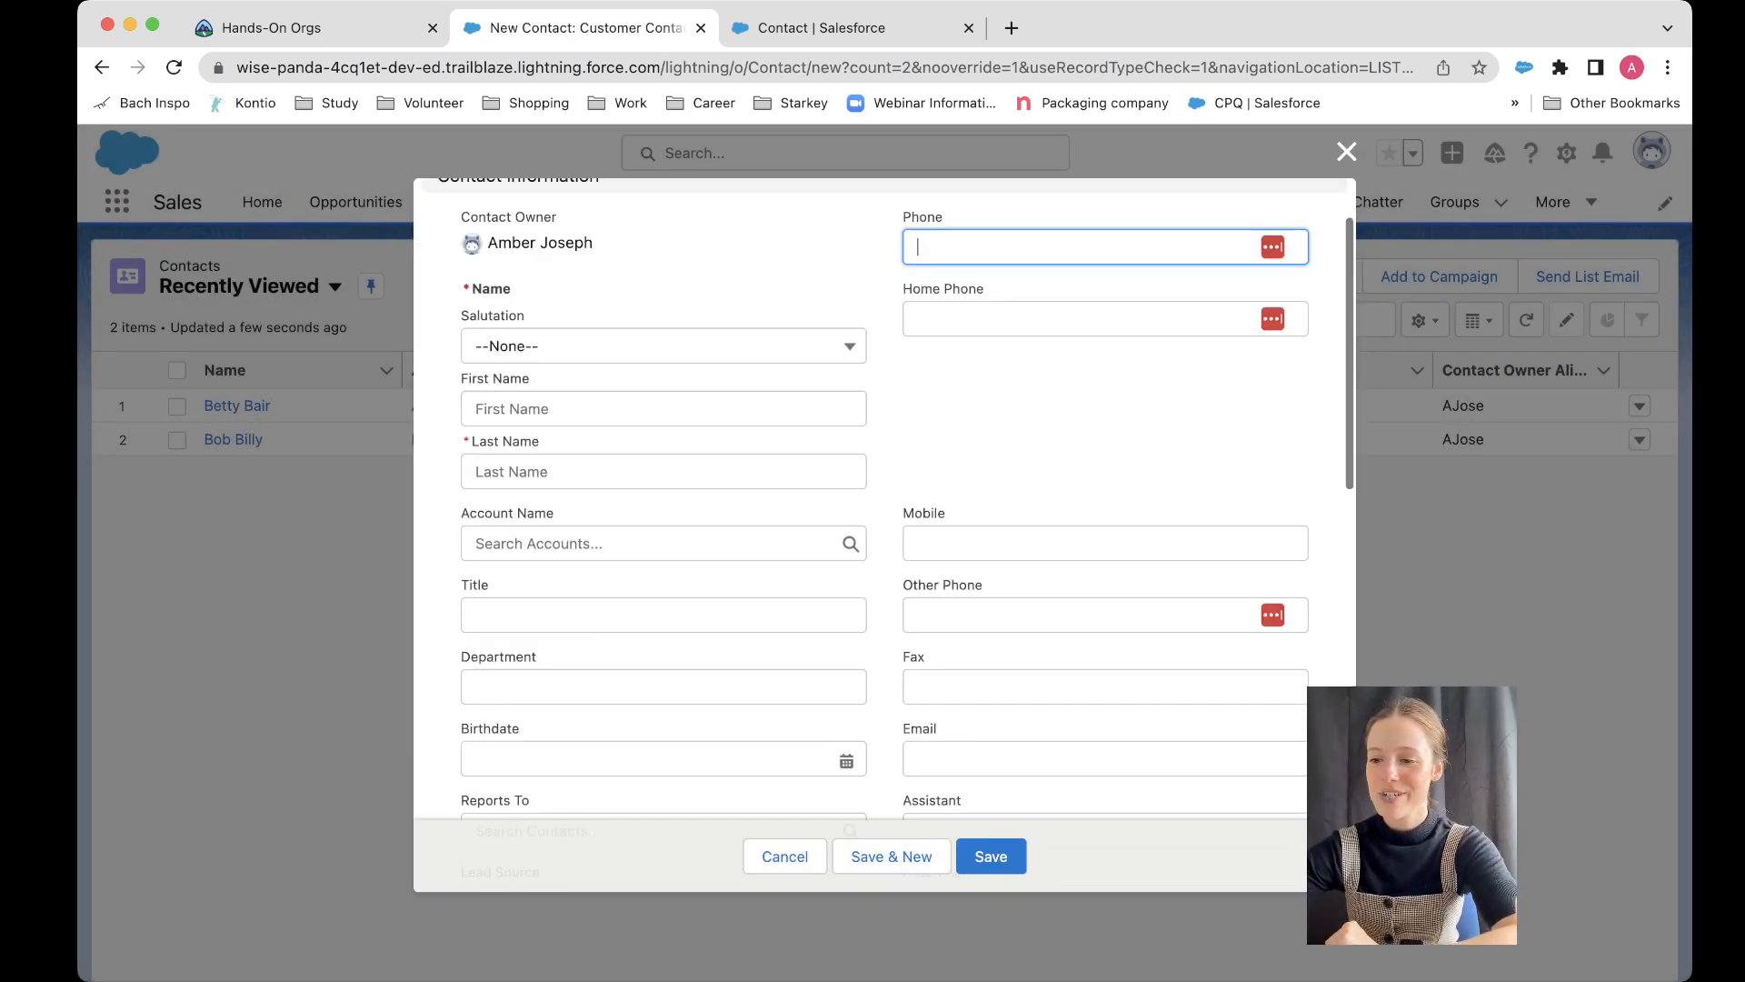
left_click(1164, 643)
scroll(1164, 642, "down", 1)
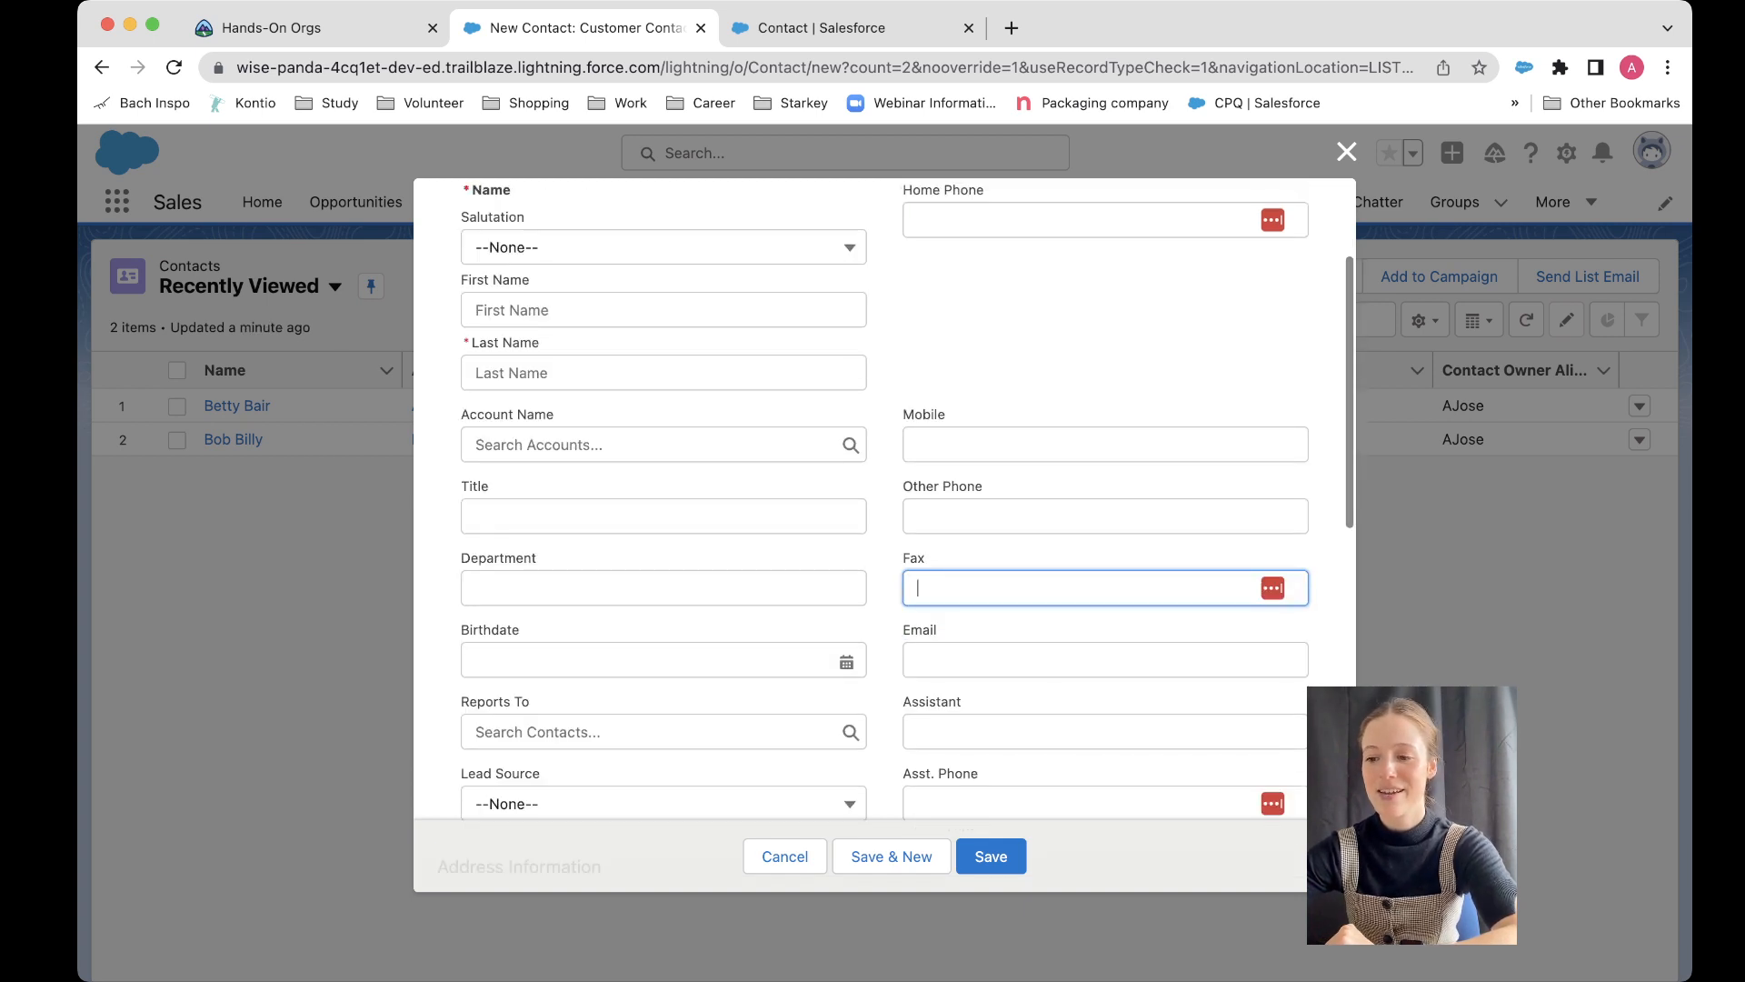
left_click(1105, 732)
scroll(1105, 732, "down", 6)
scroll(884, 499, "down", 4)
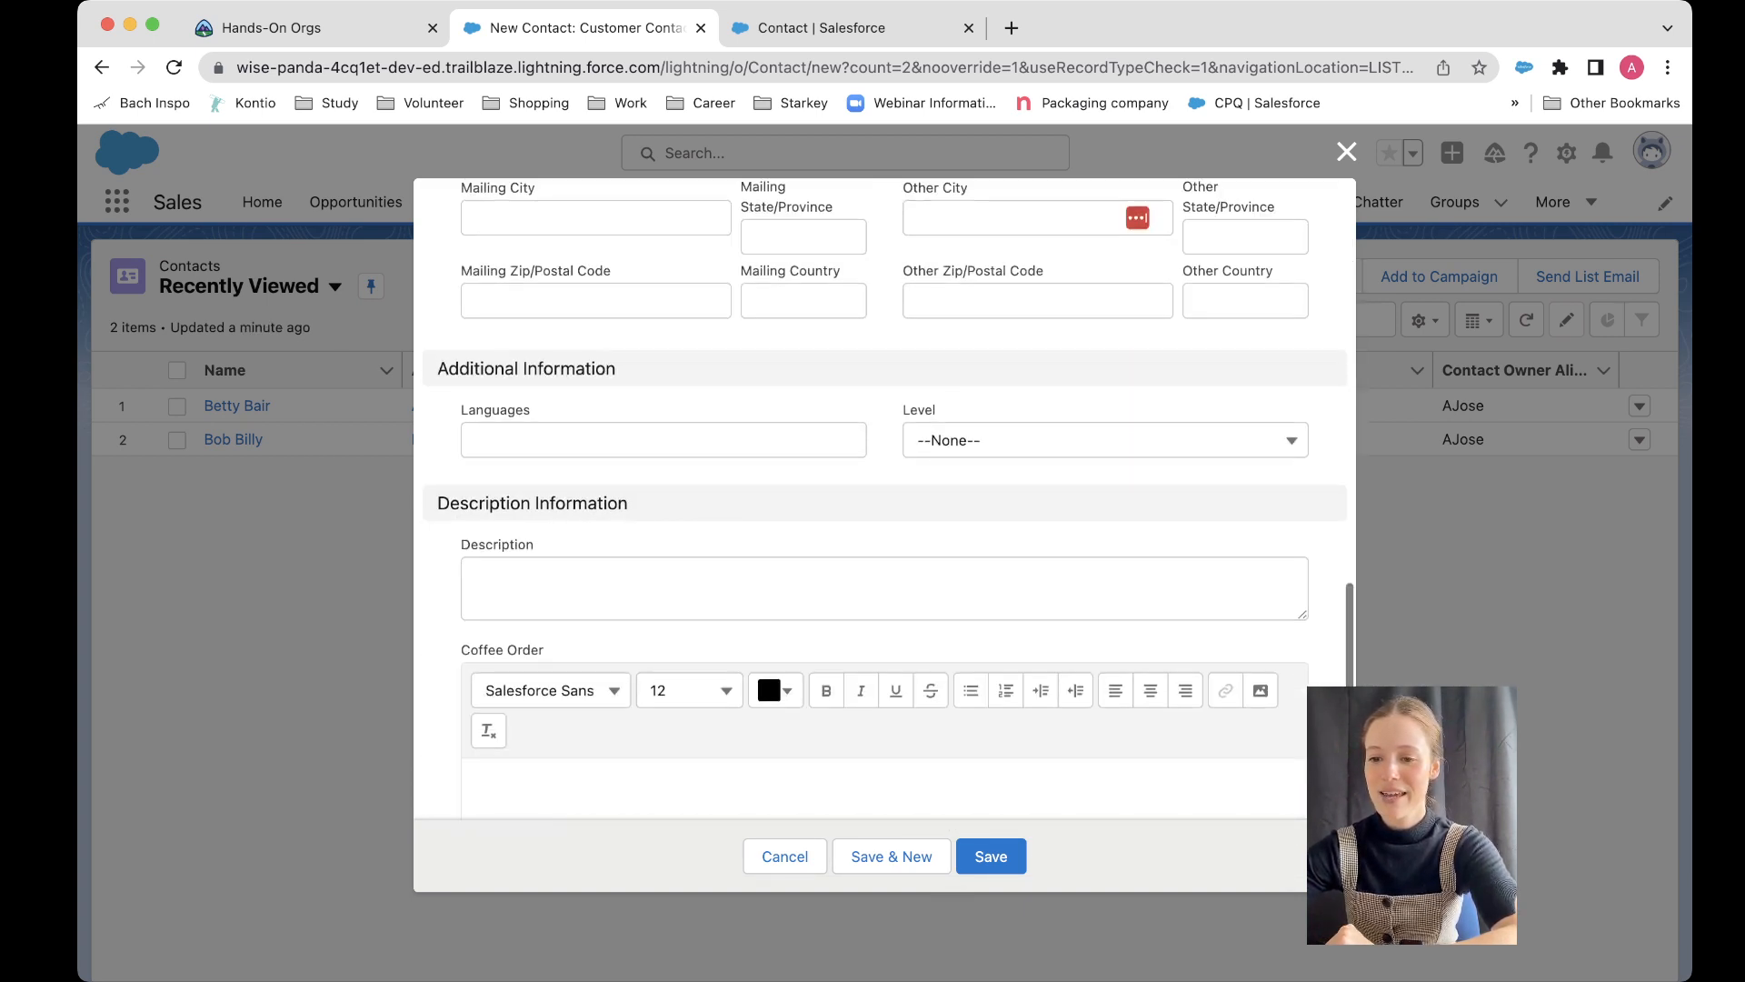
scroll(885, 499, "up", 5)
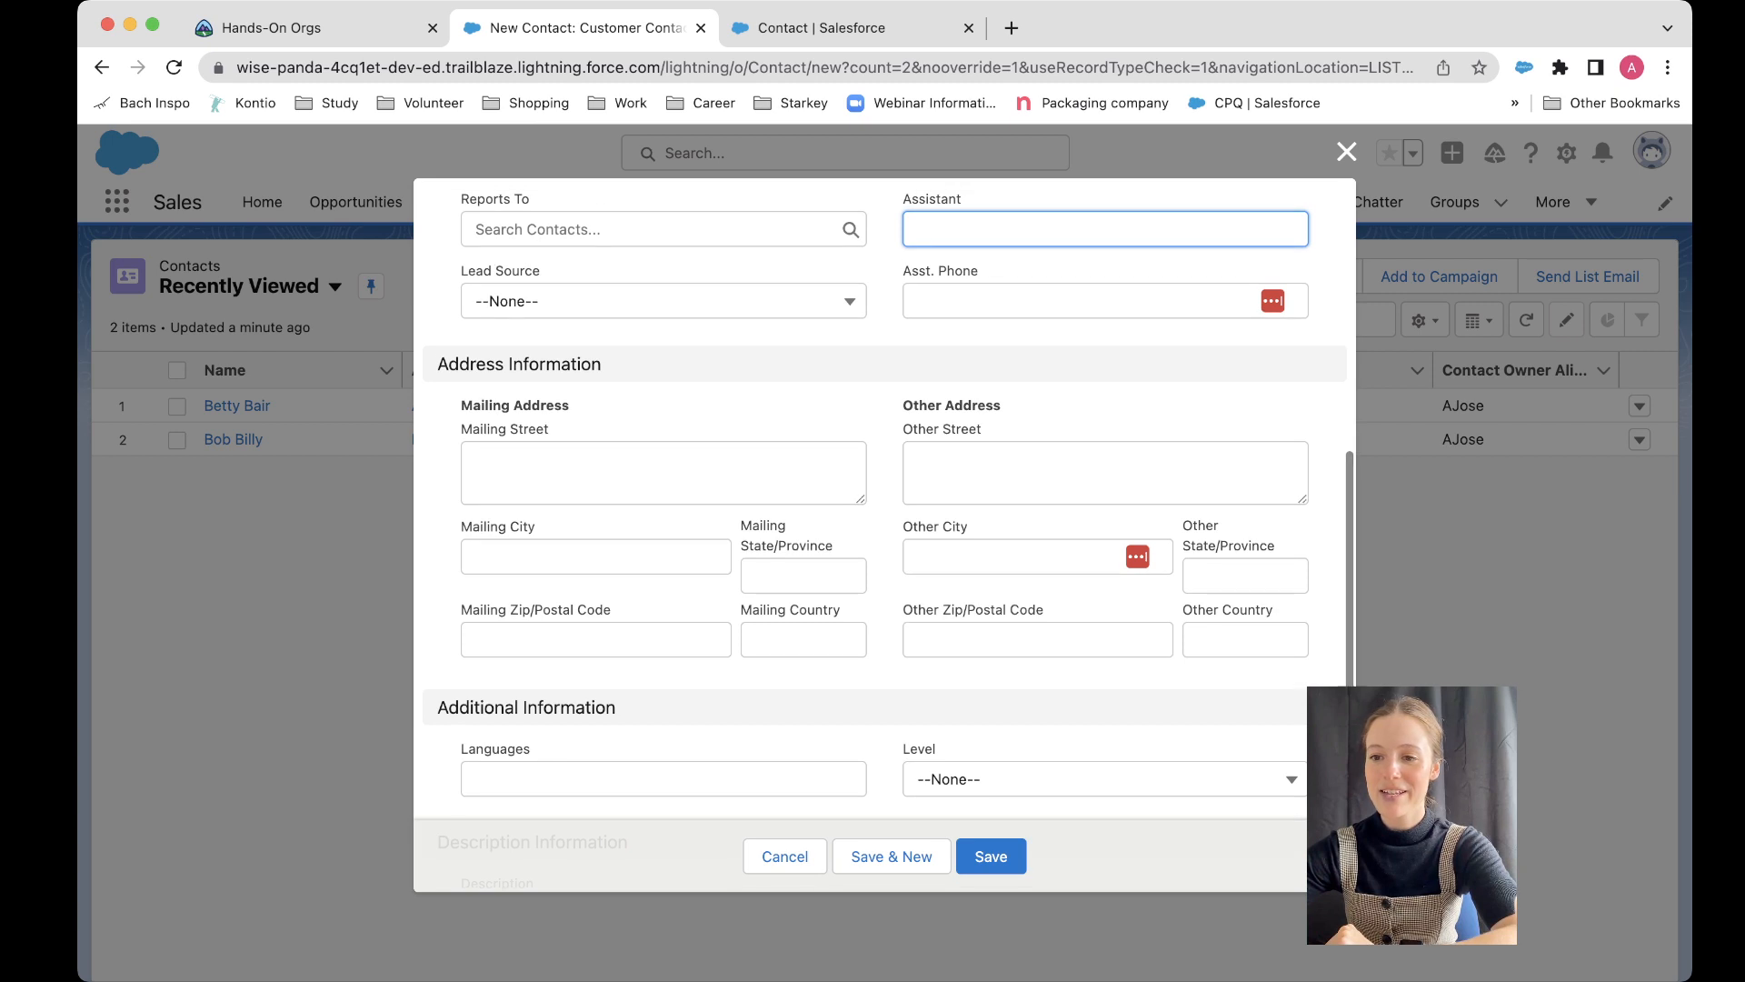
left_click(663, 301)
key("Down")
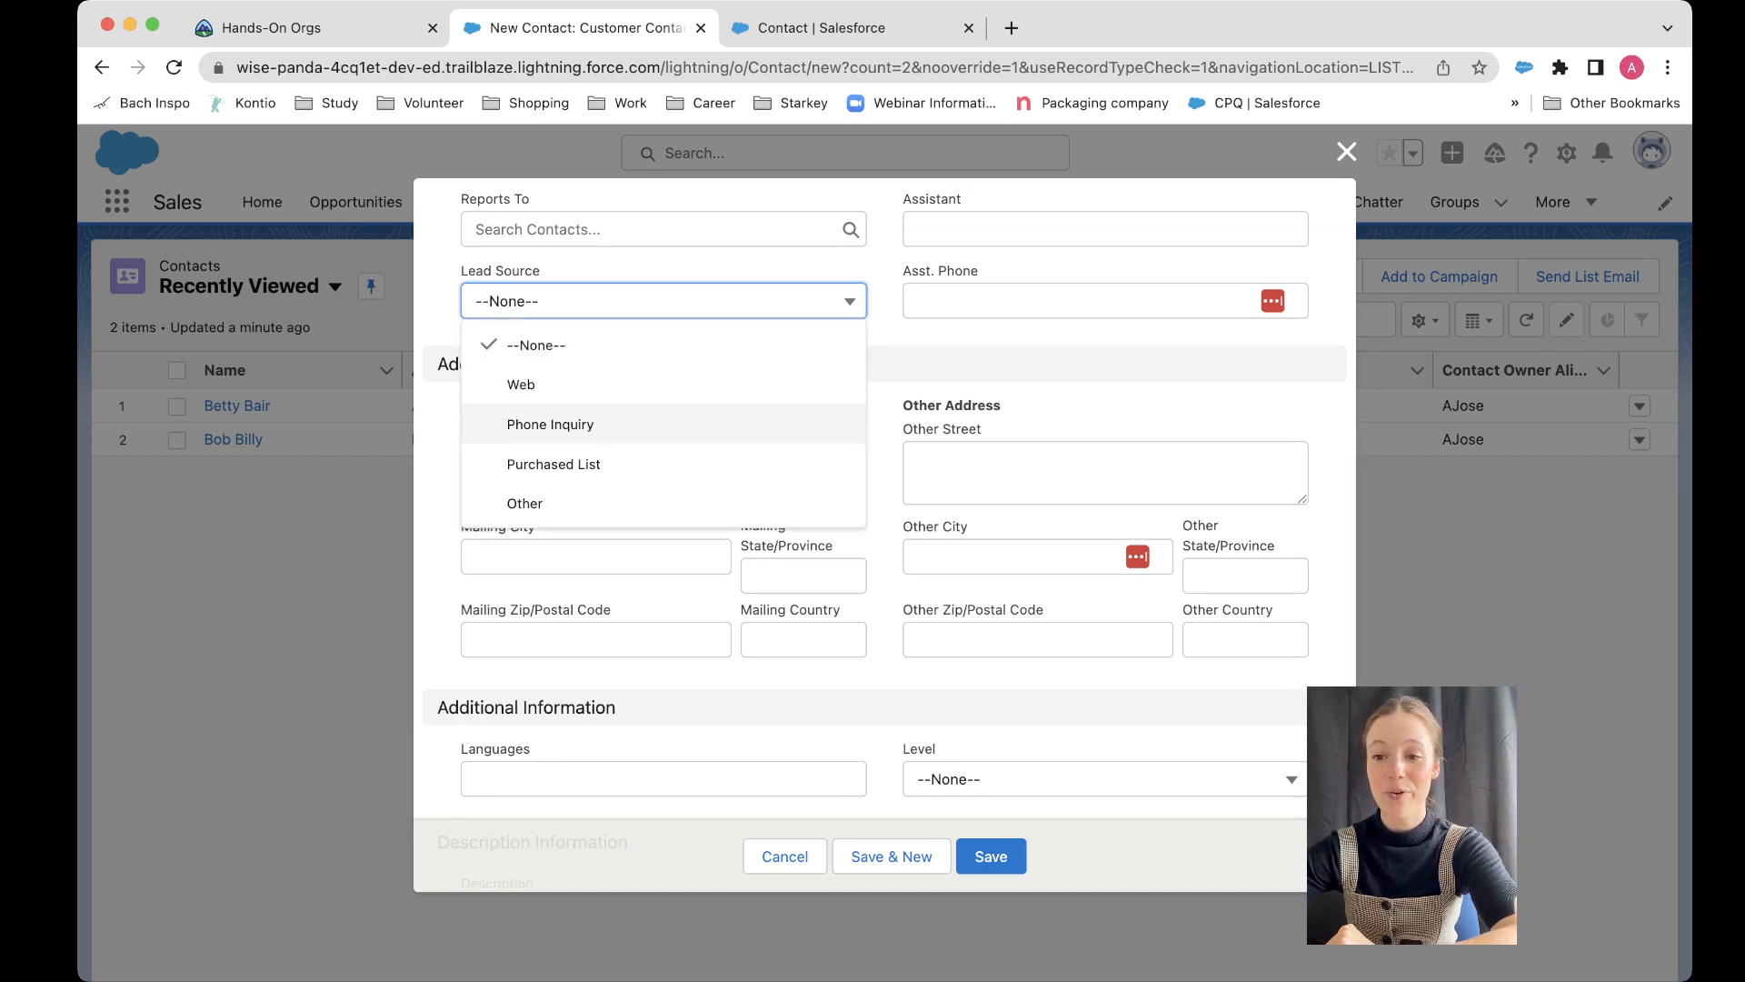
key("Down")
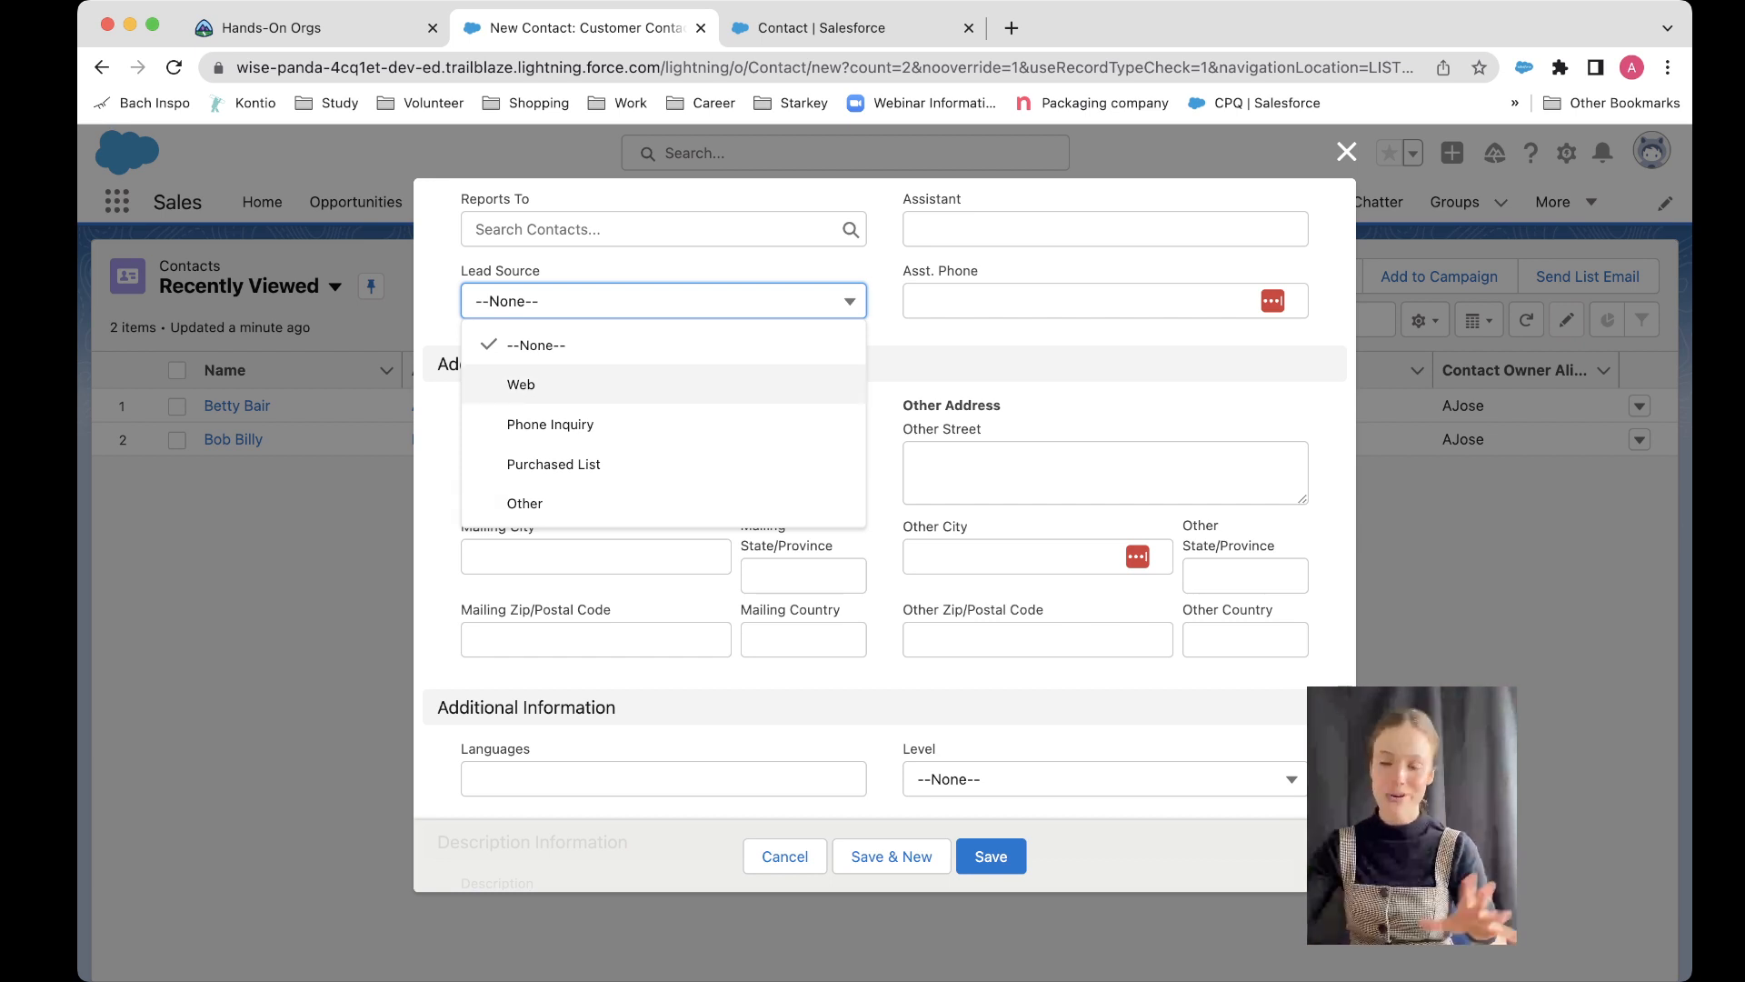
left_click(709, 263)
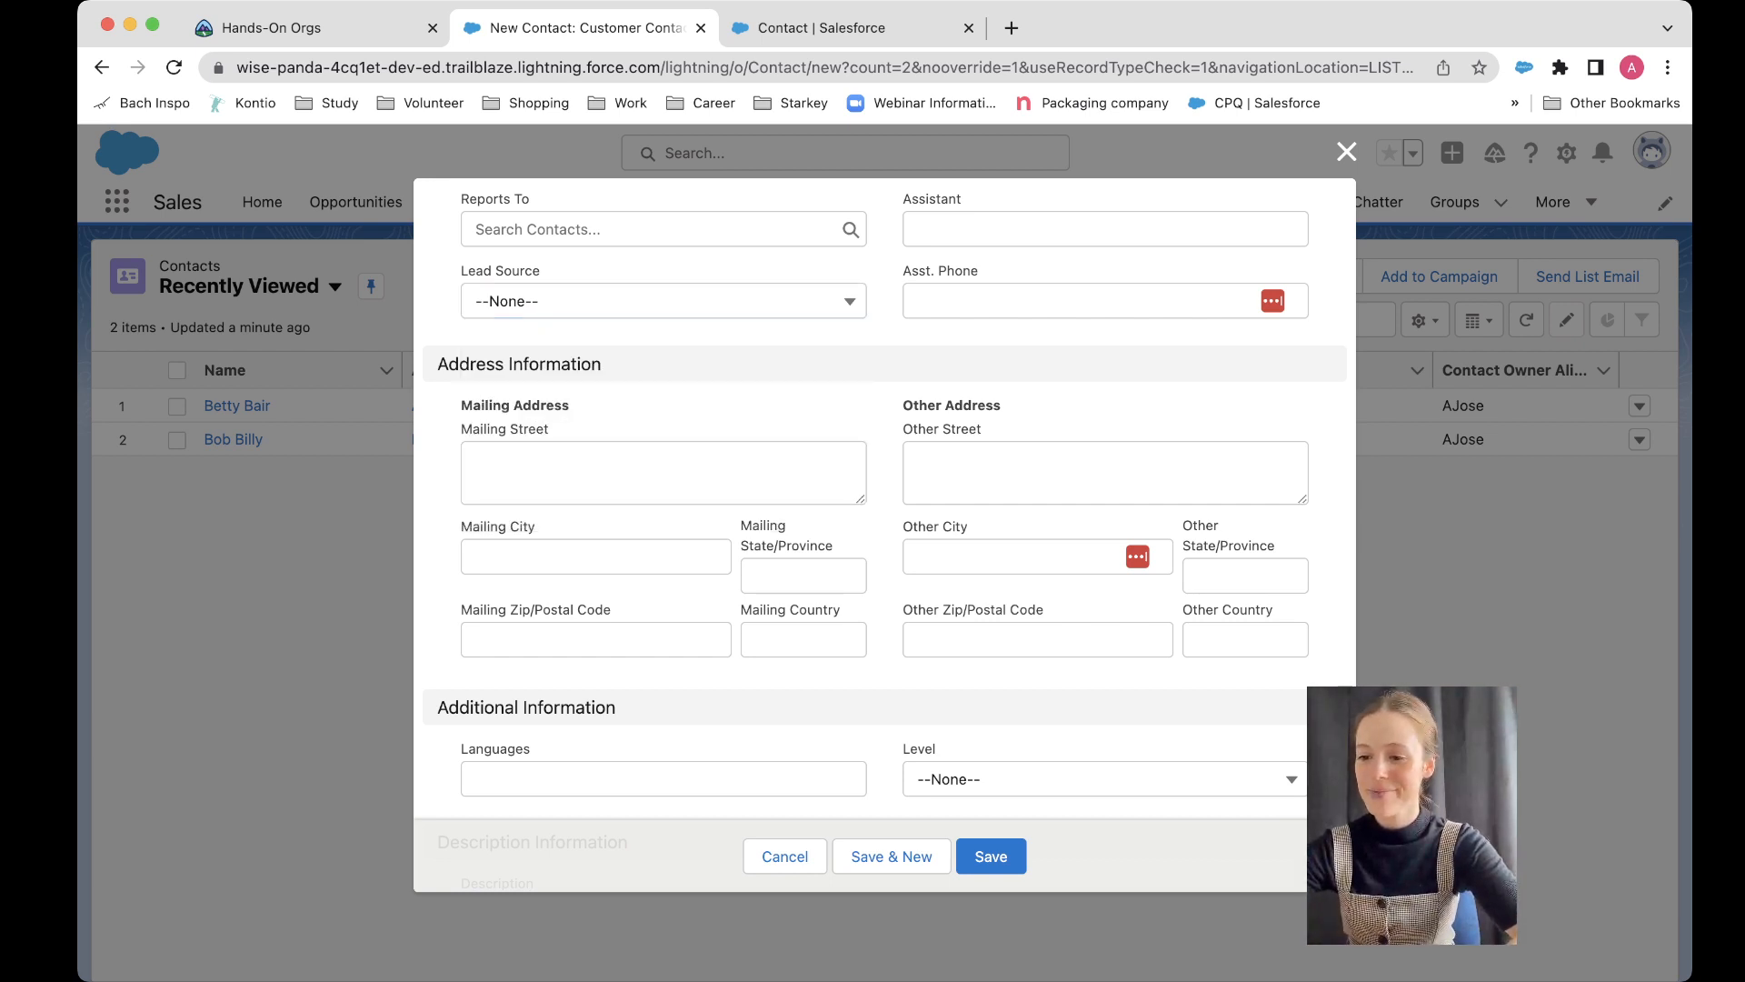
left_click(784, 857)
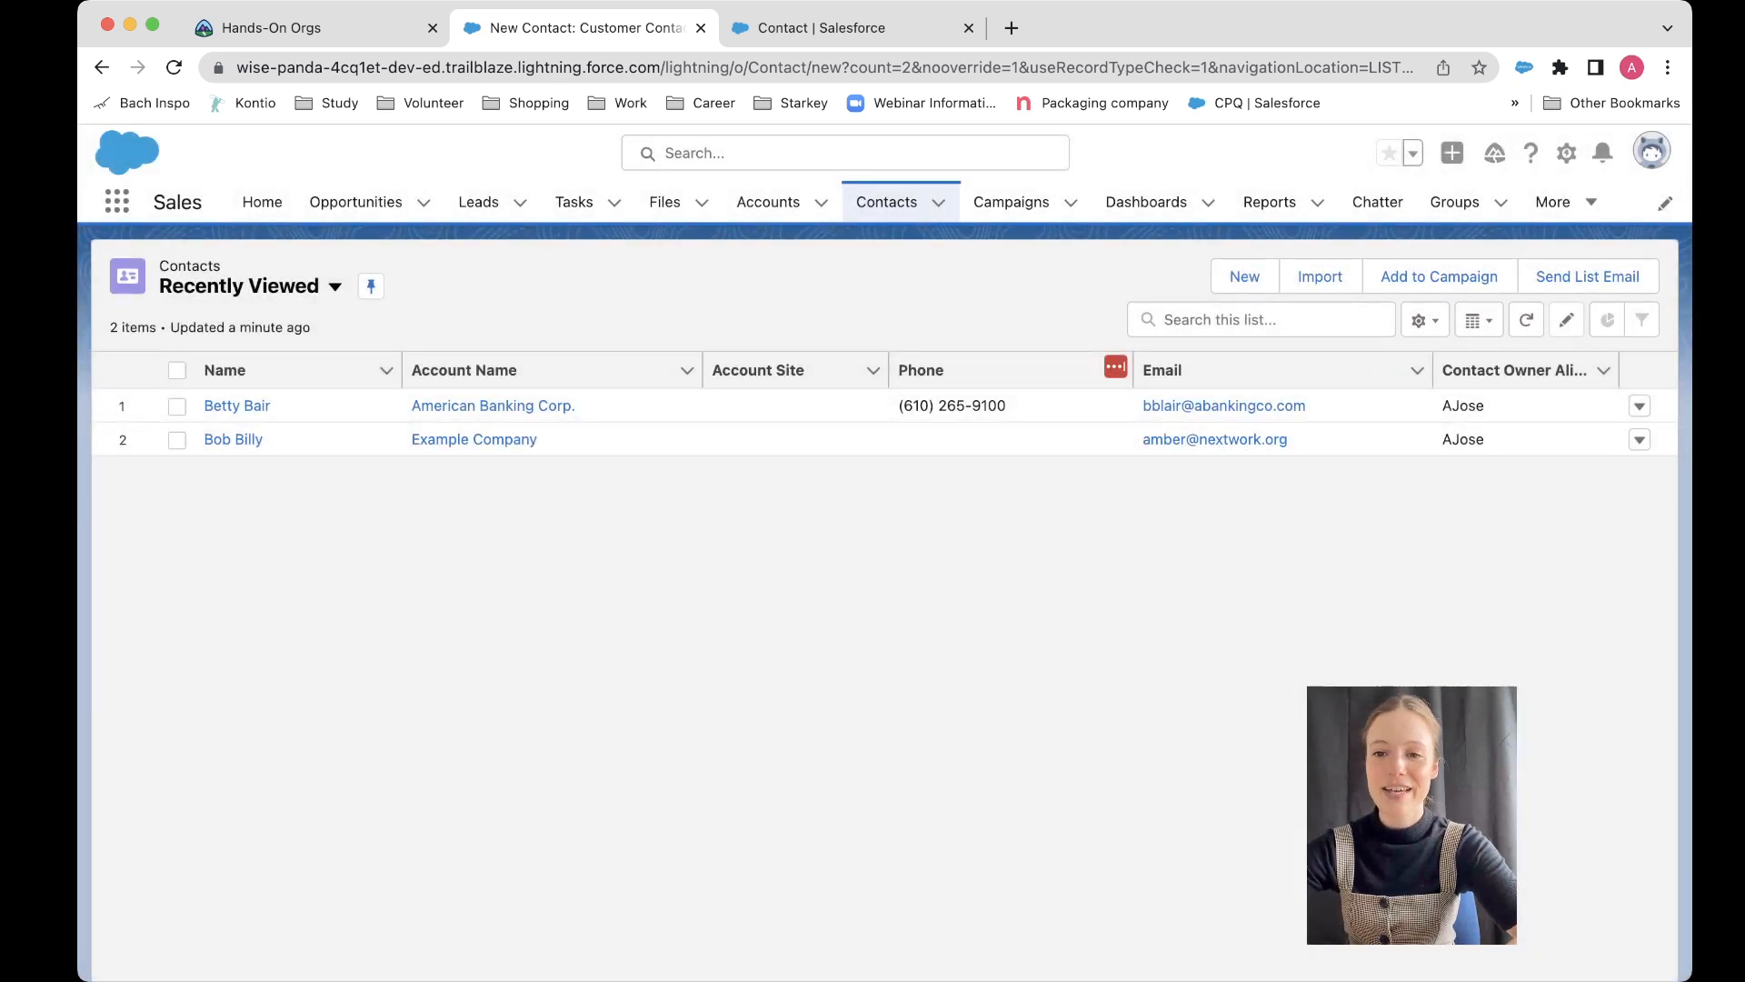
Step: Create a new contacts list view named Partner Contacts with API name Partner_Contacts
left_click(272, 287)
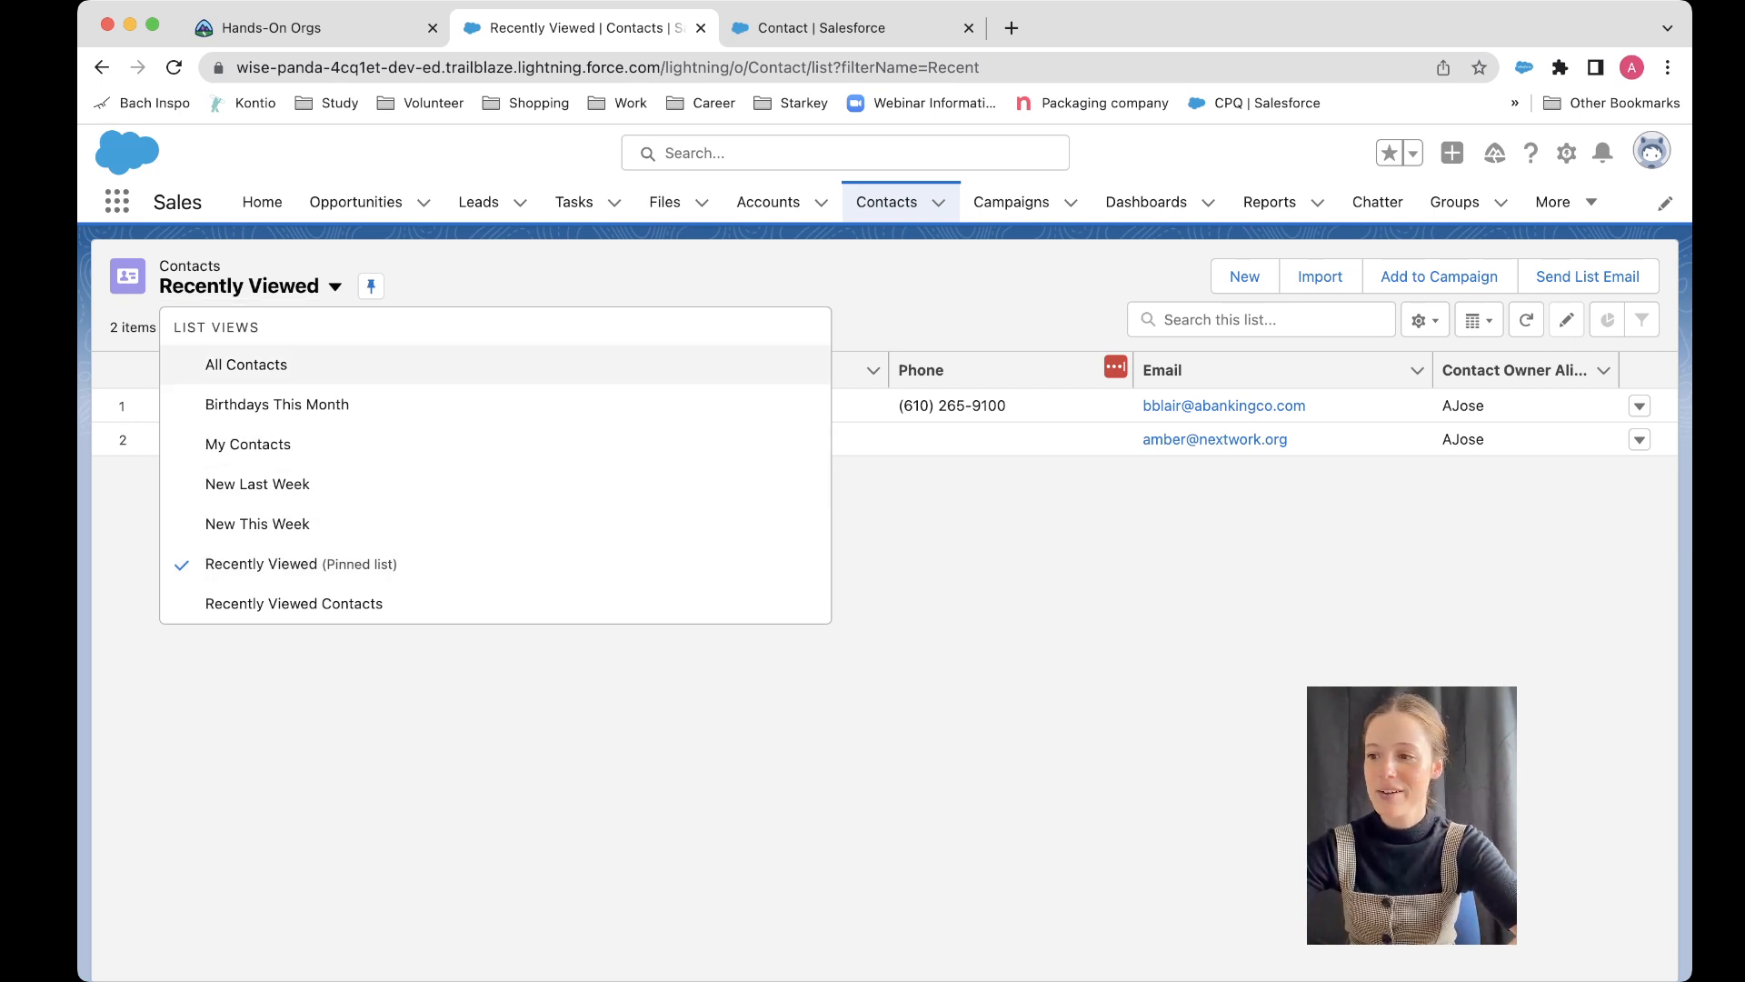
key("Escape")
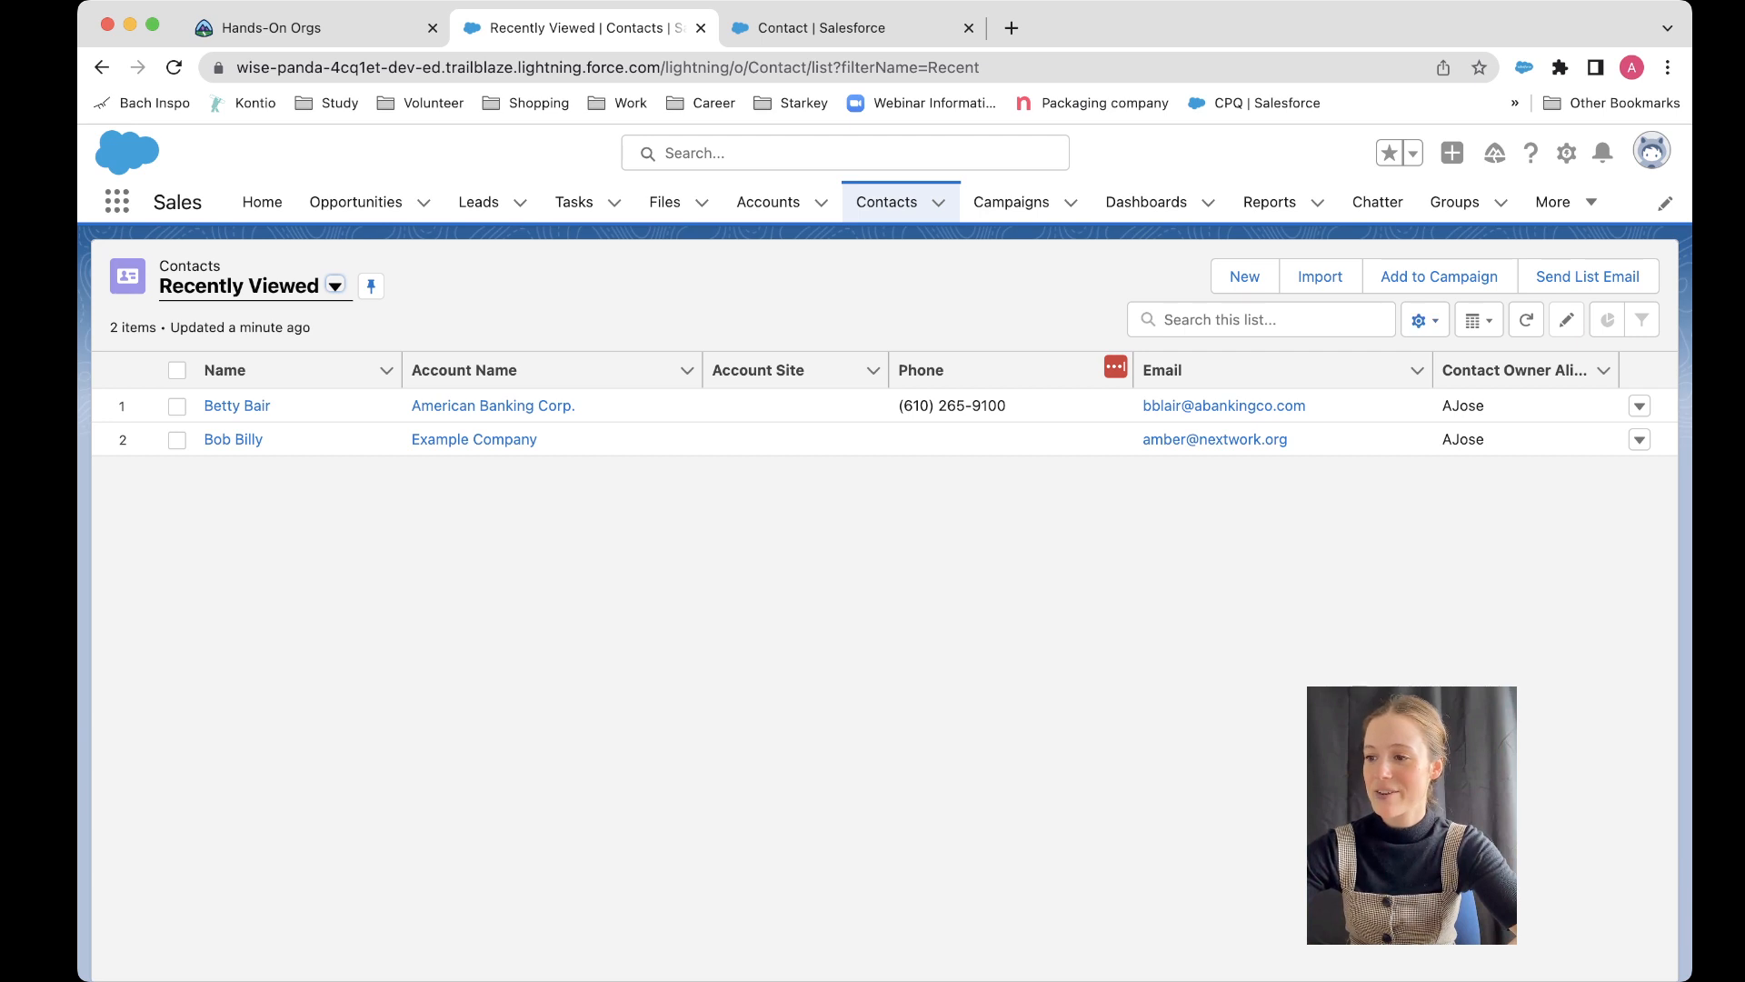
left_click(1423, 320)
left_click(1286, 406)
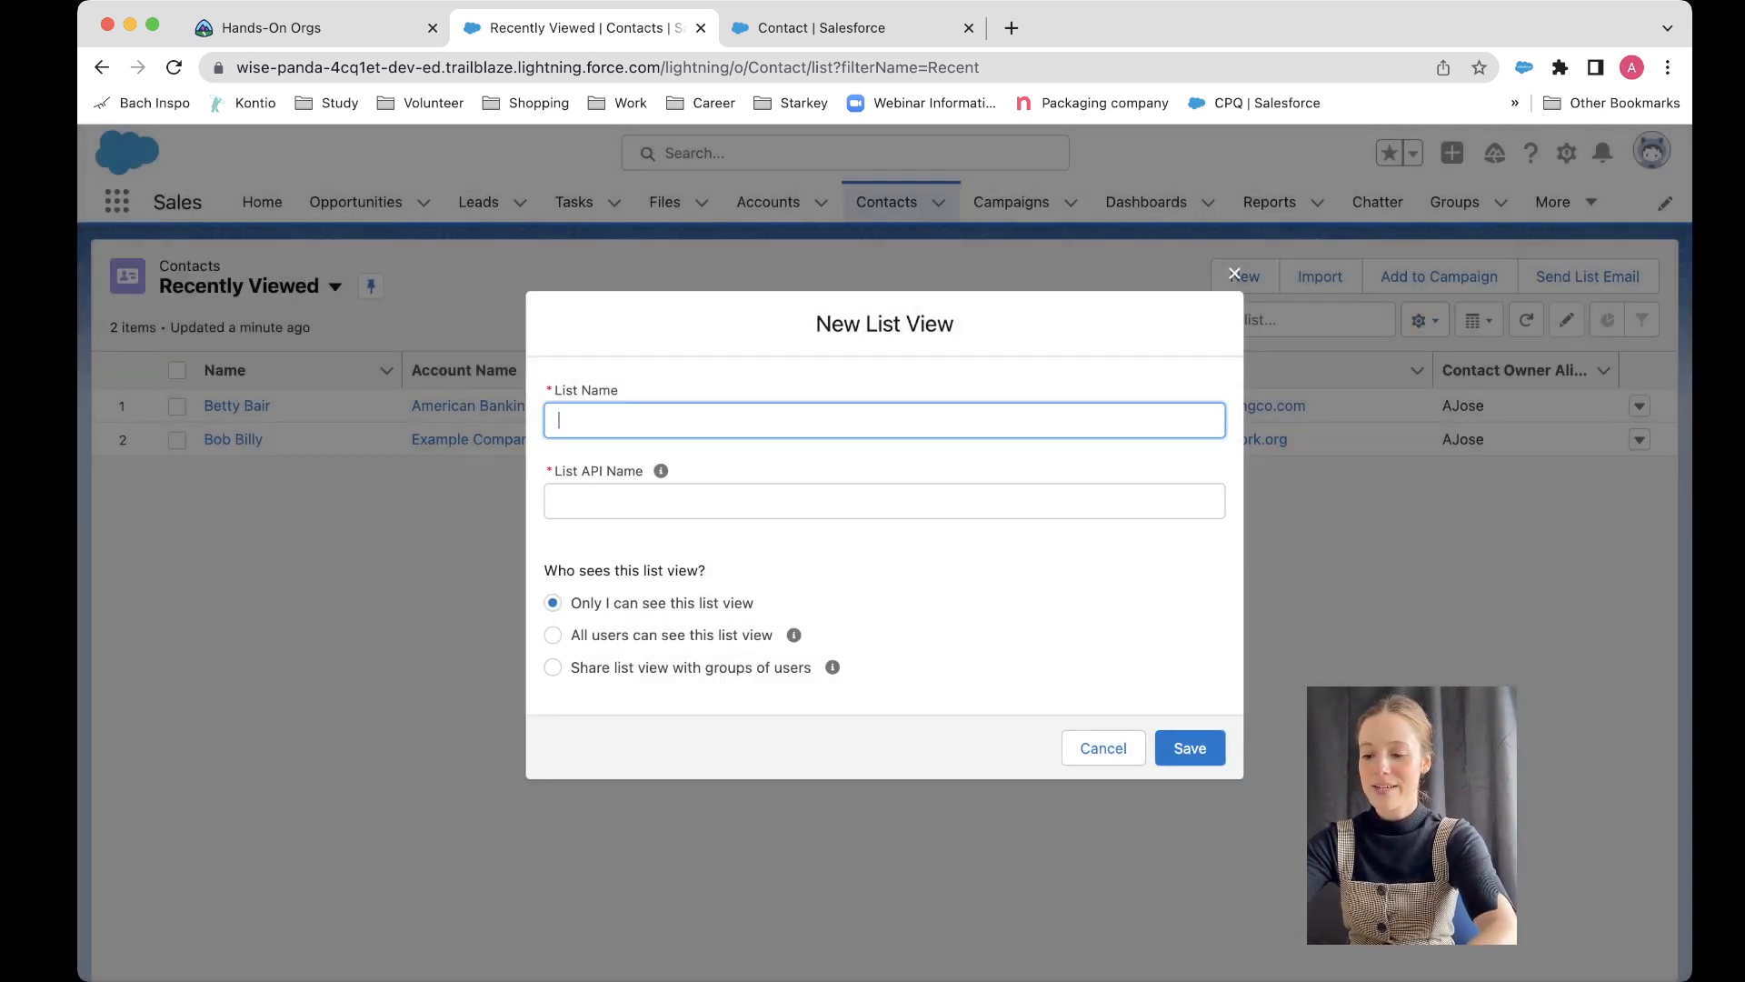
type("Partner Conta")
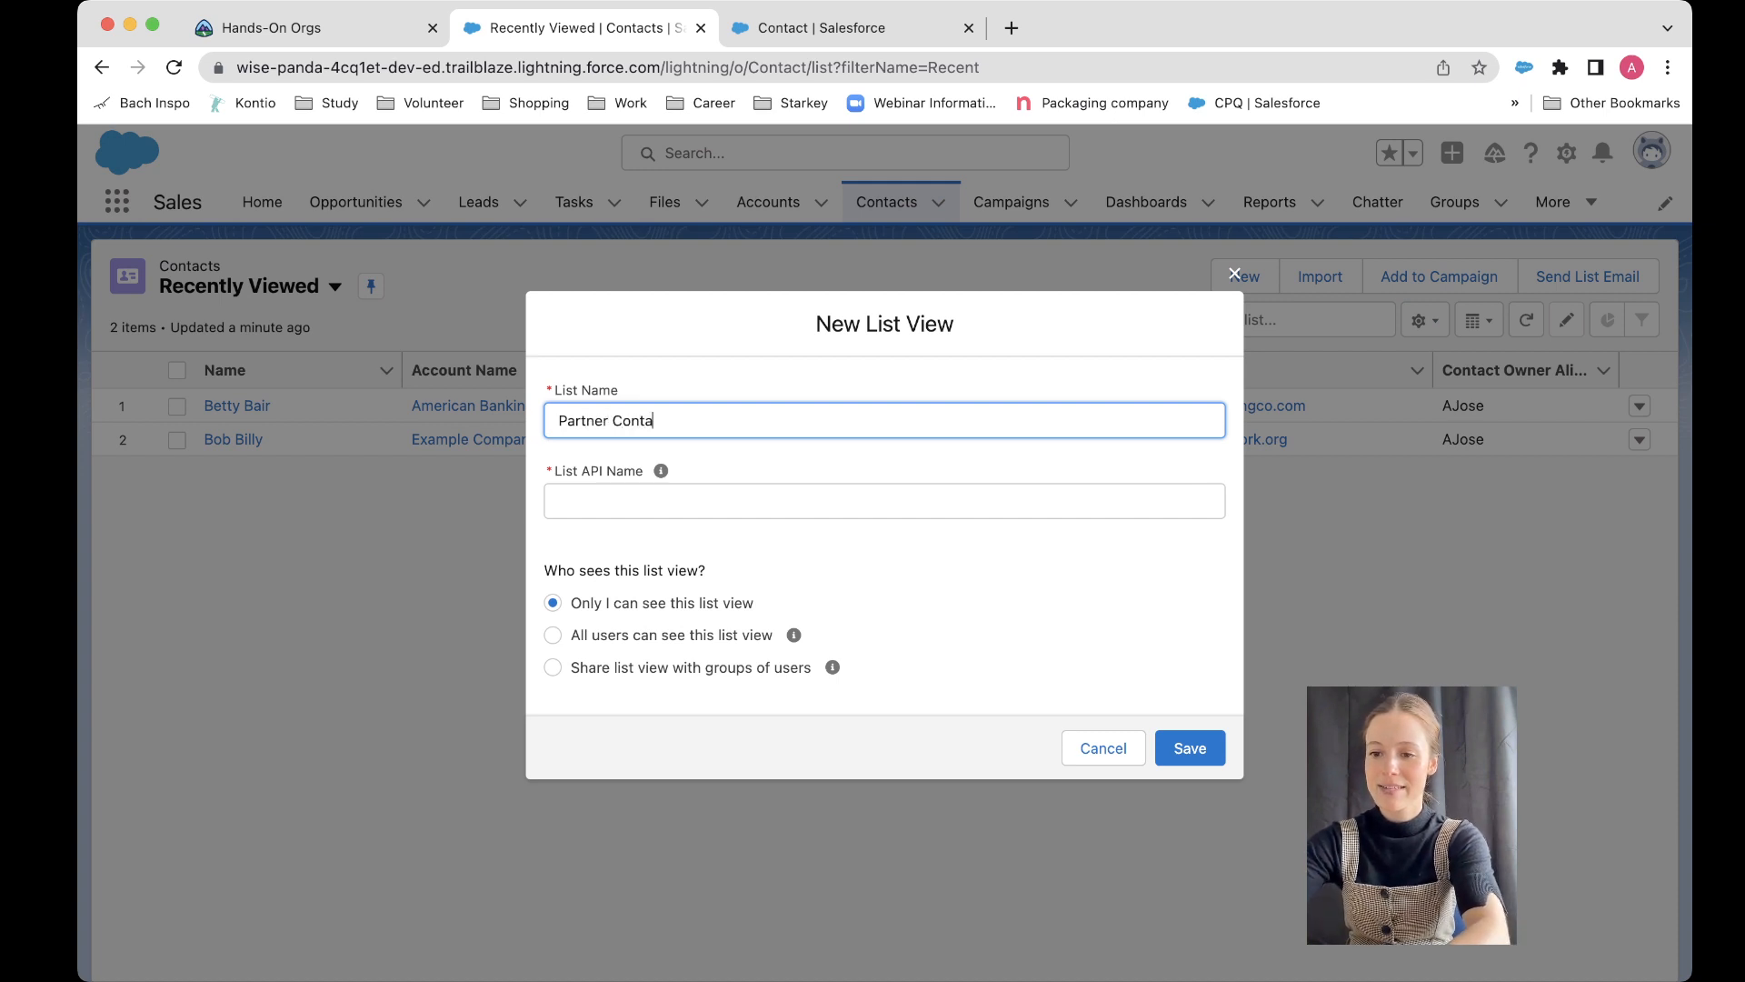
type("cts")
key("Tab")
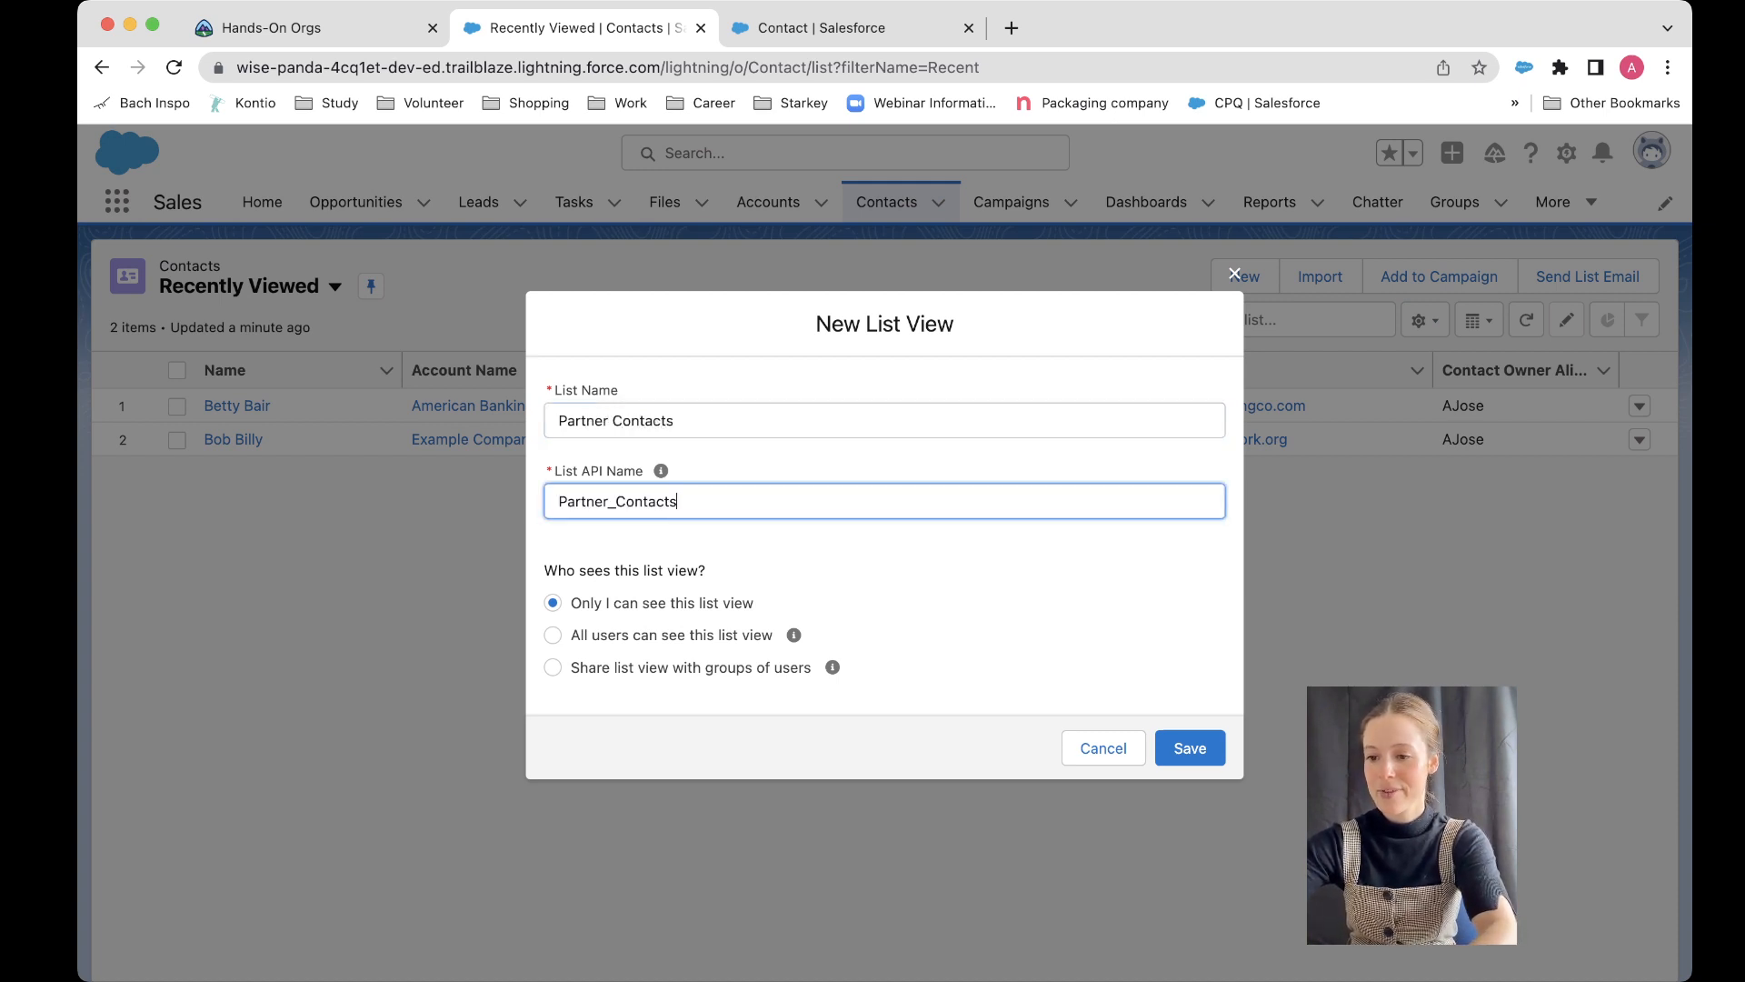
left_click(1190, 747)
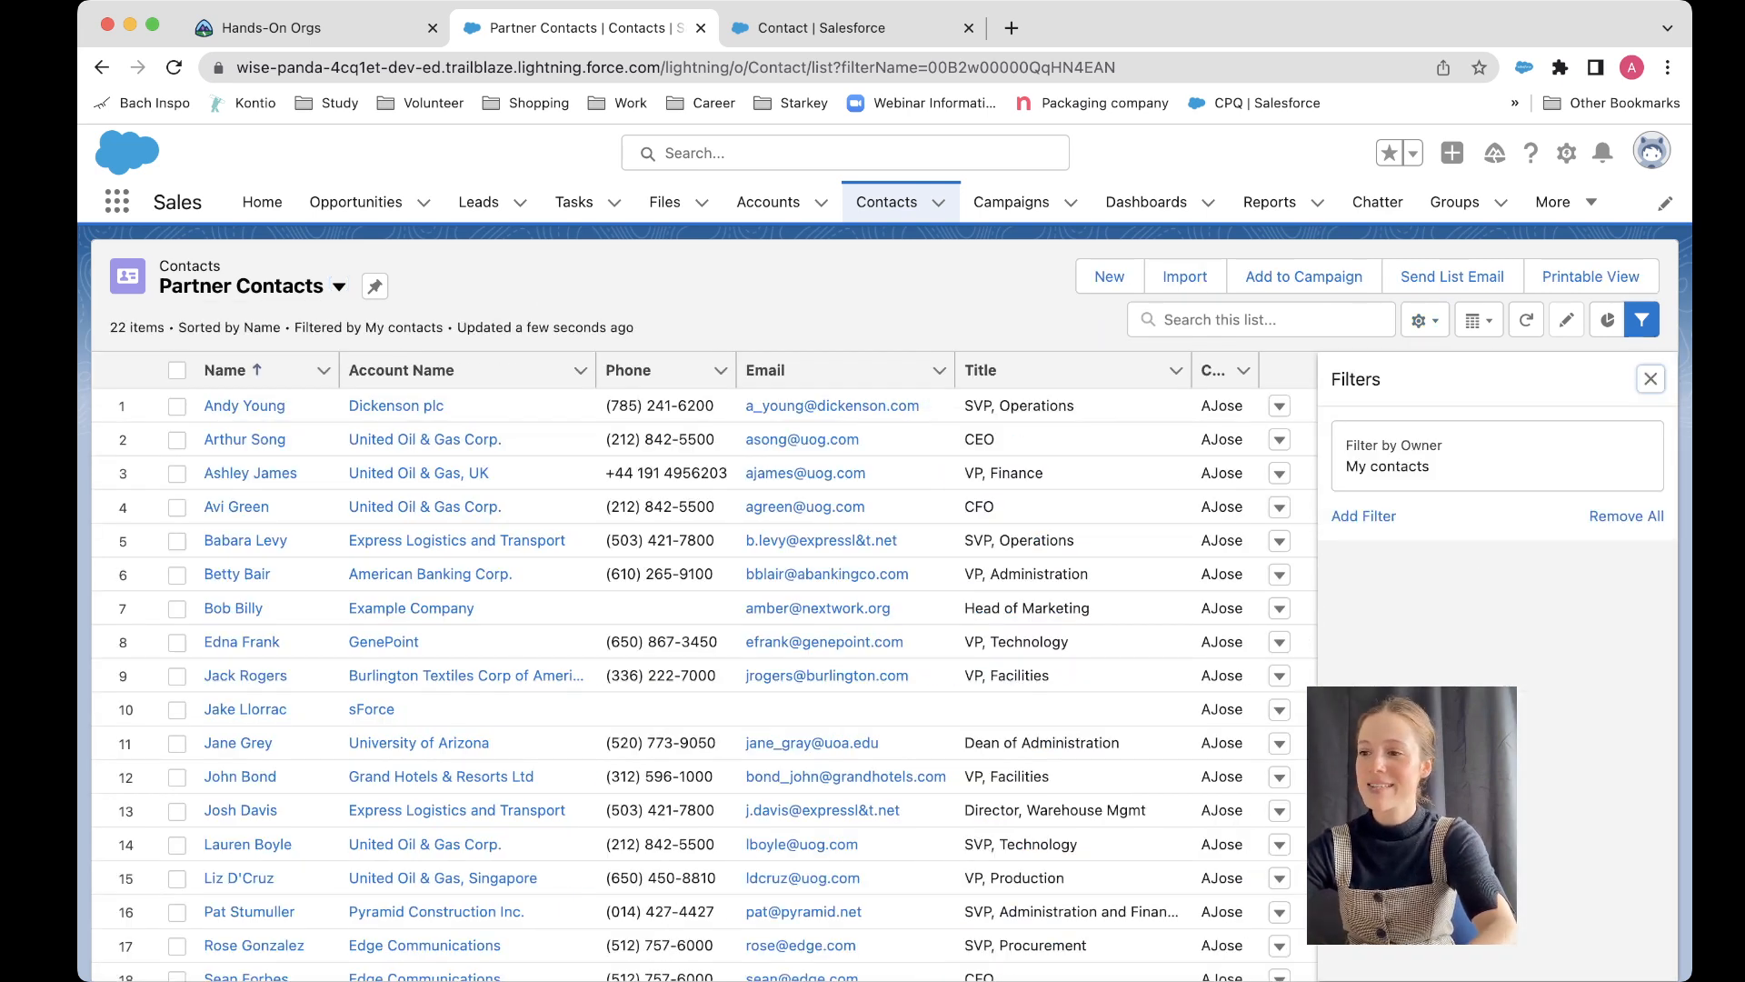
Step: Add a new filter to the Partner Contacts list view and browse the available filter fields
left_click(1364, 515)
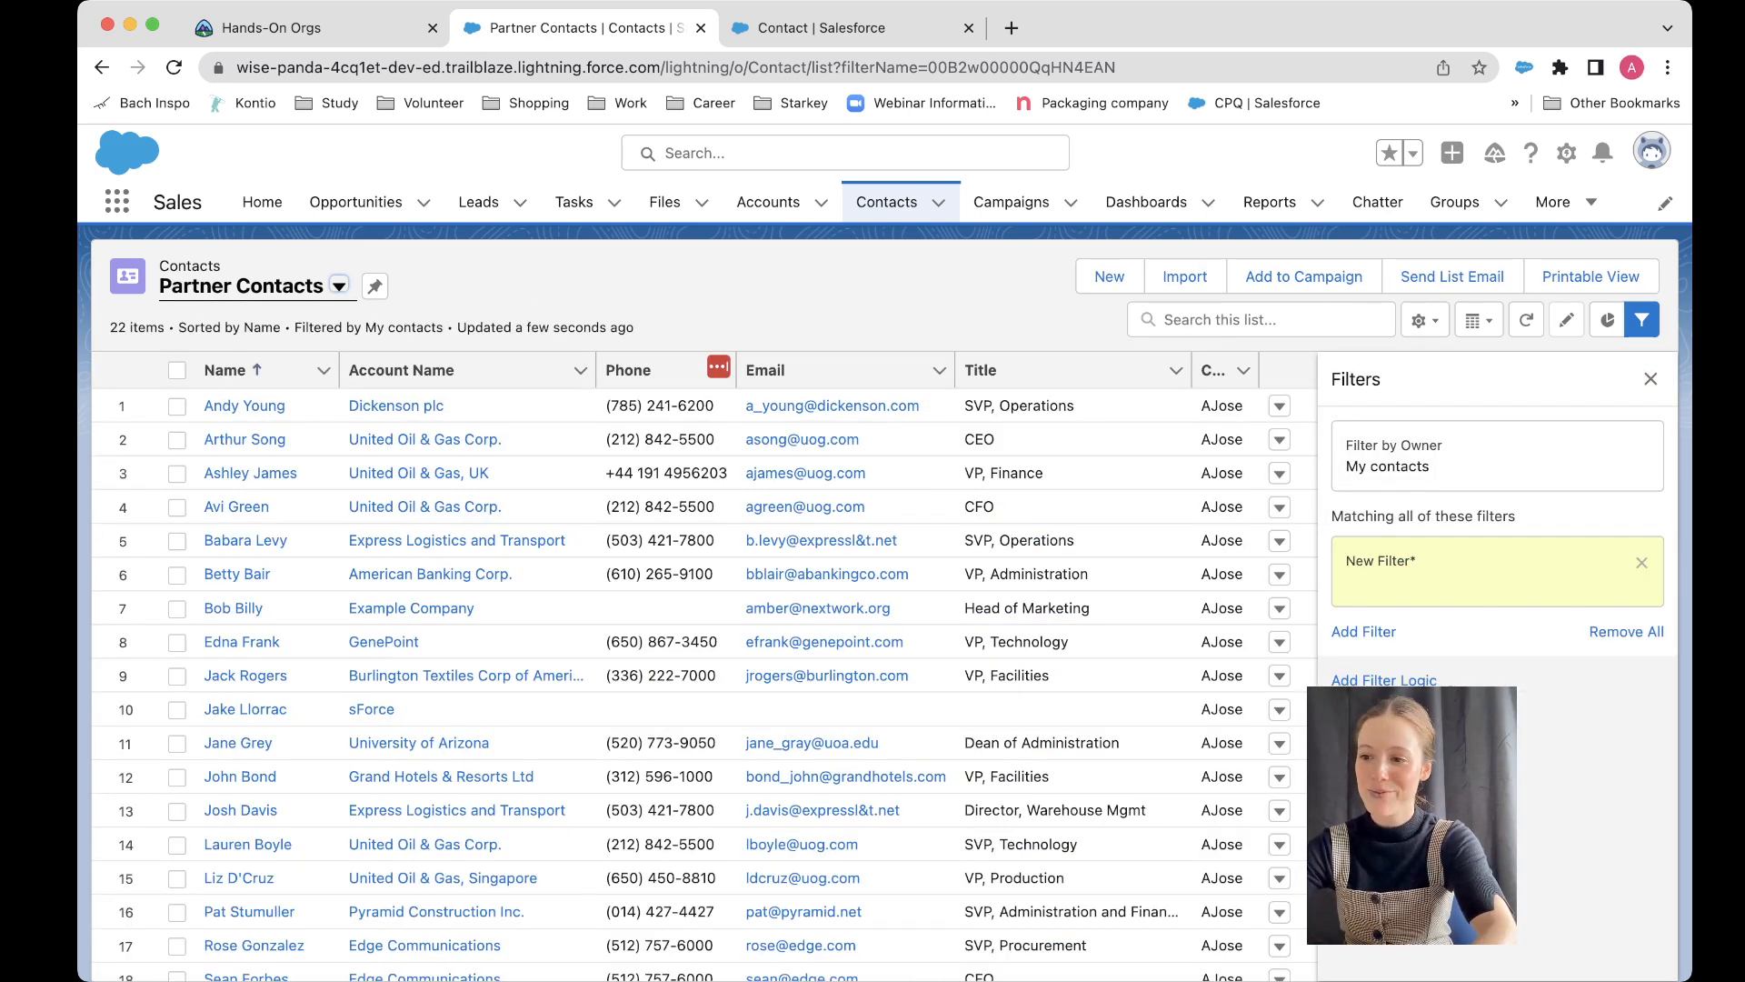
left_click(1089, 457)
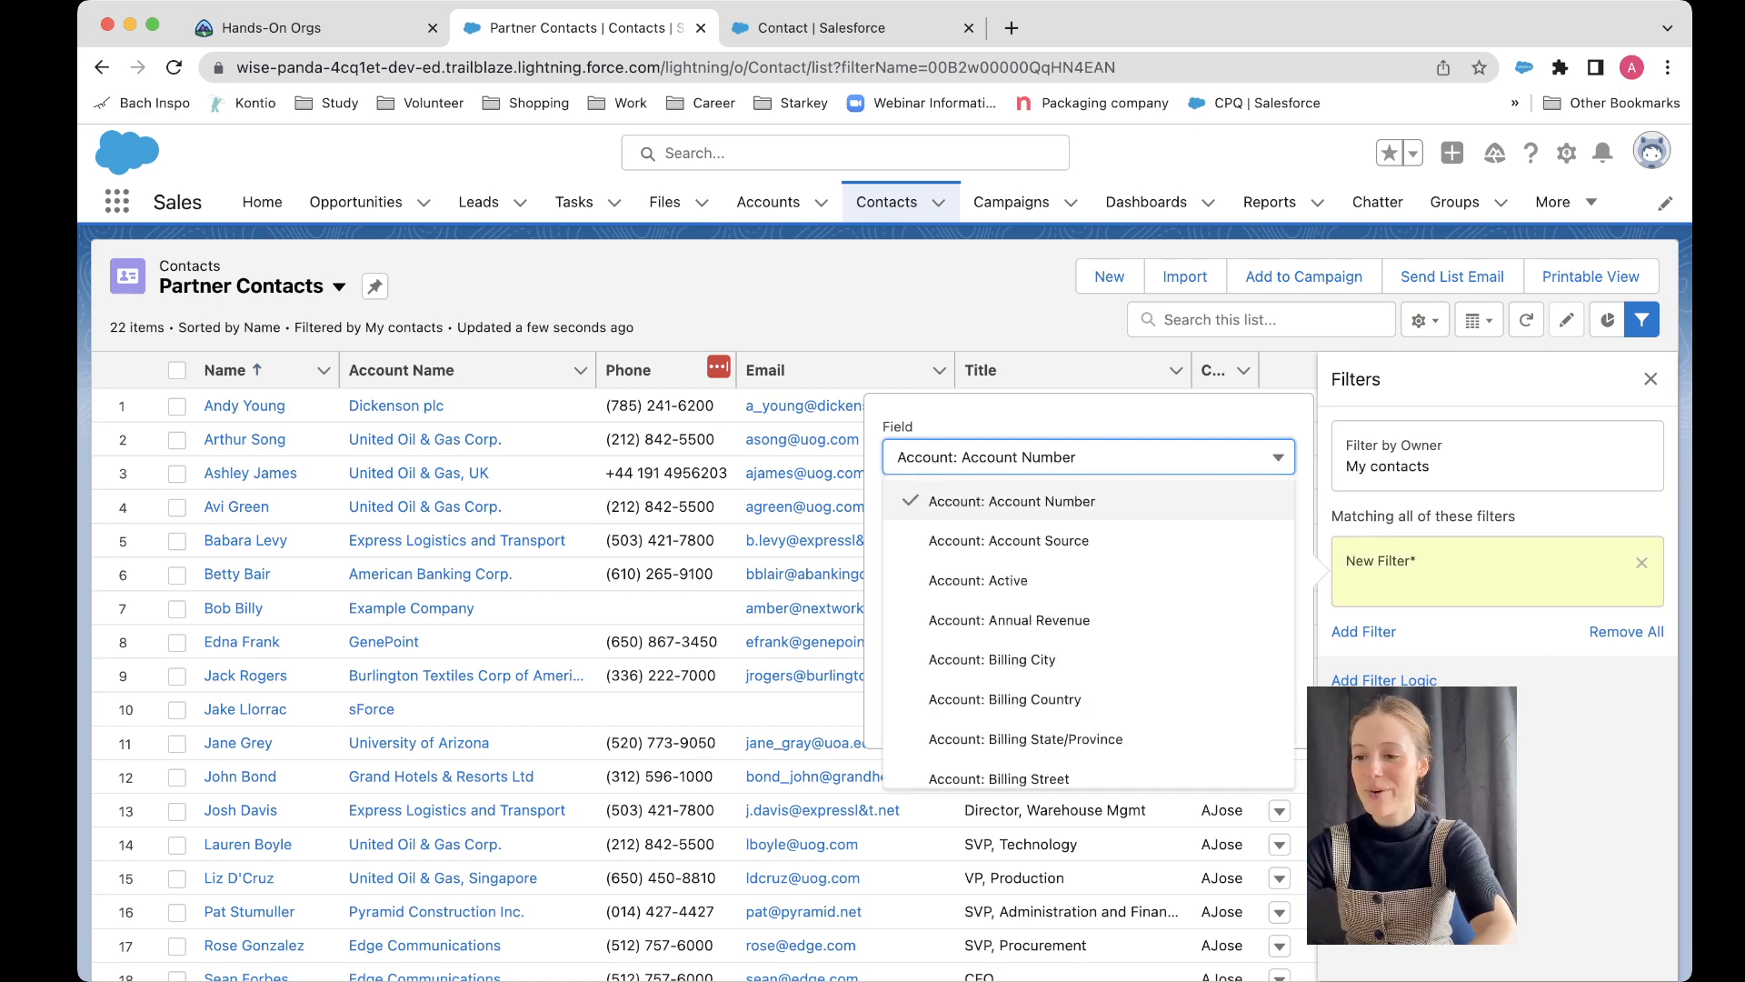
scroll(1089, 659, "down", 10)
scroll(1089, 673, "down", 15)
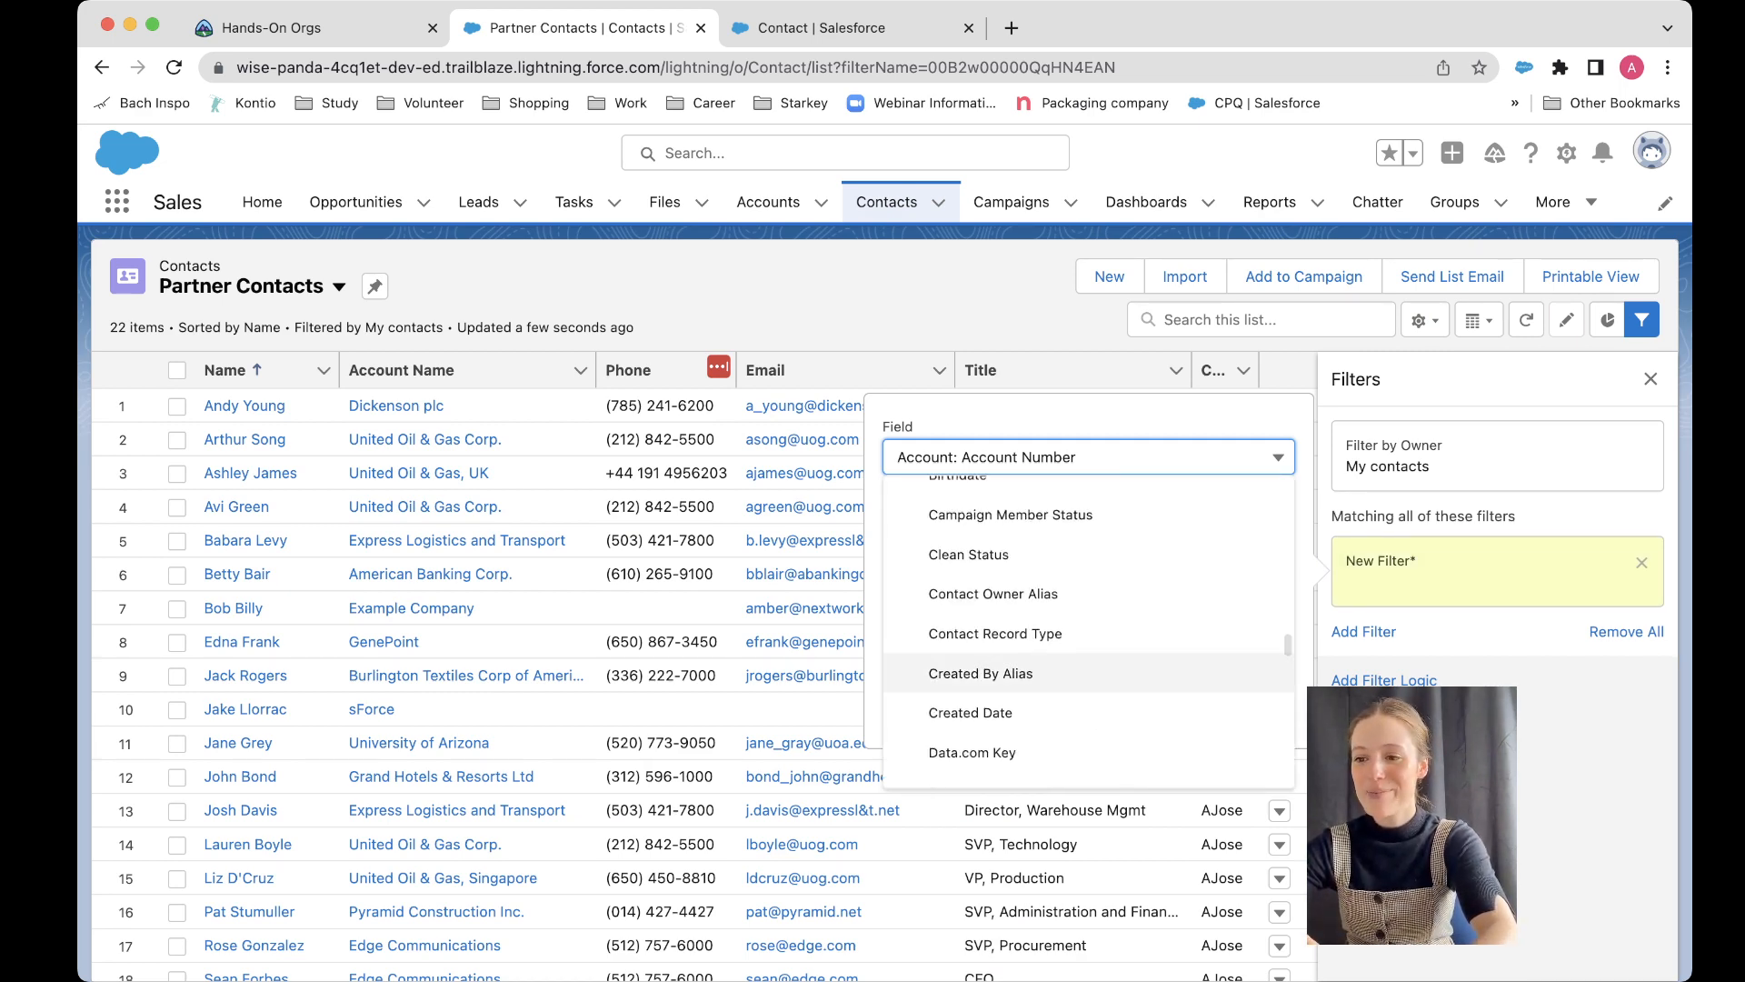
scroll(1089, 637, "down", 10)
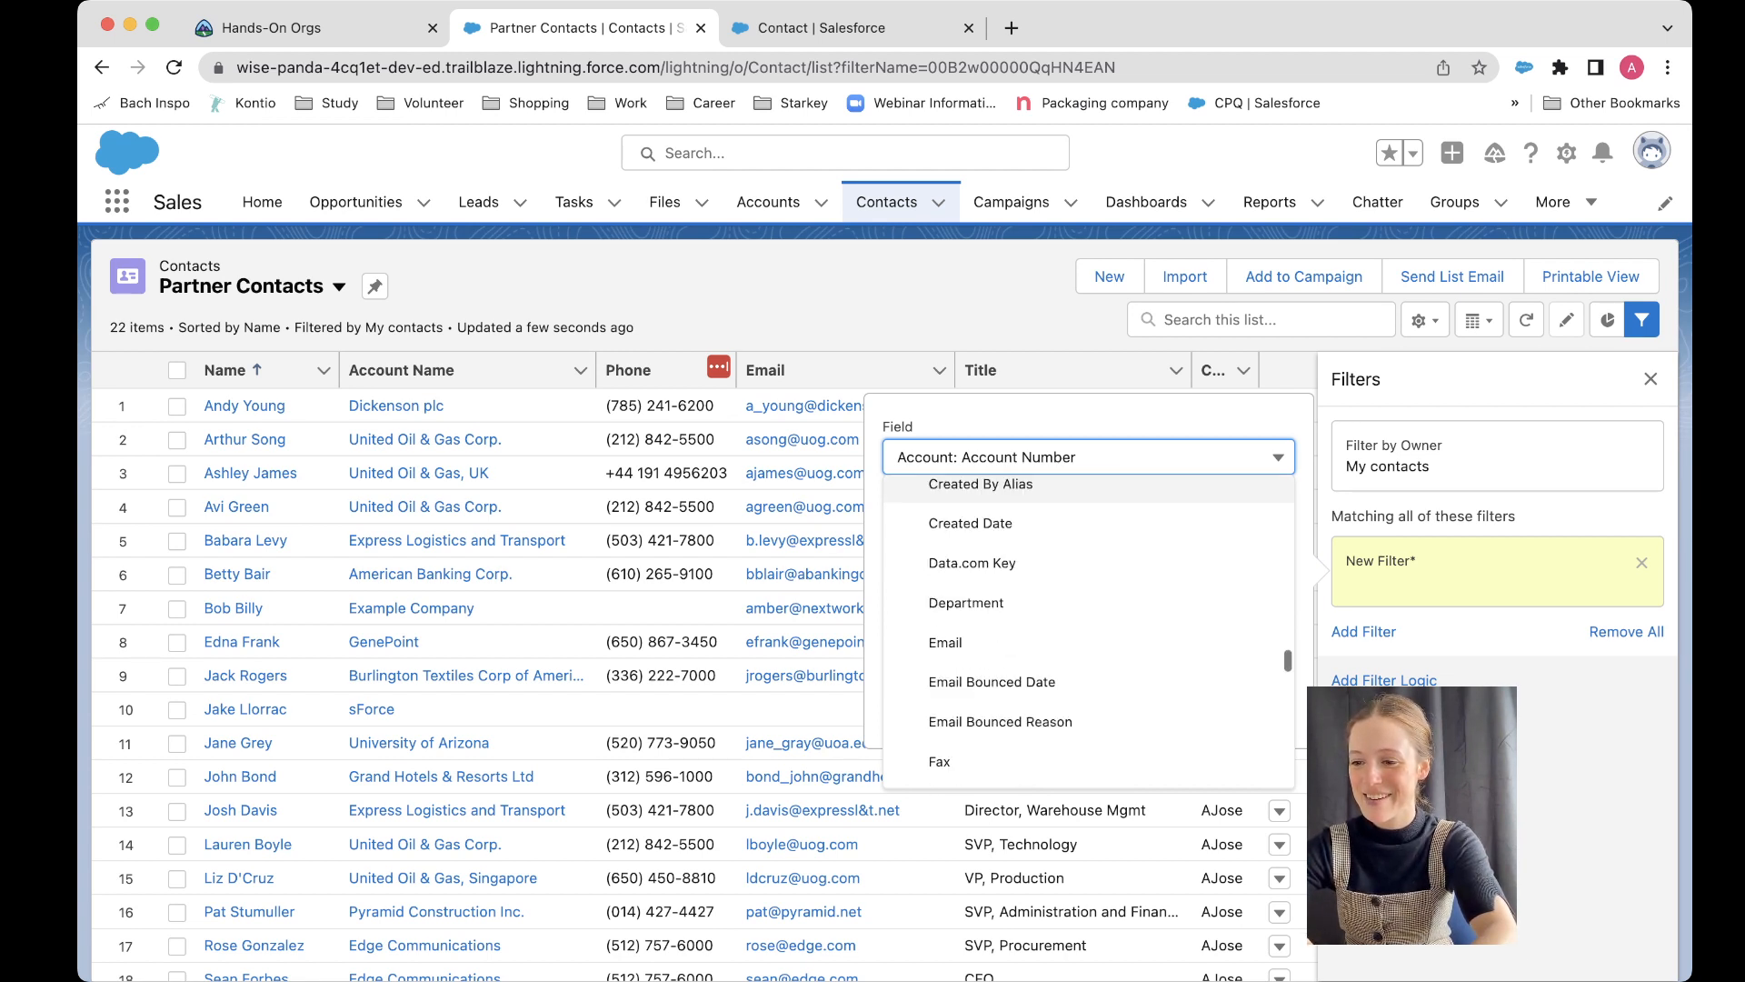
scroll(1089, 636, "down", 8)
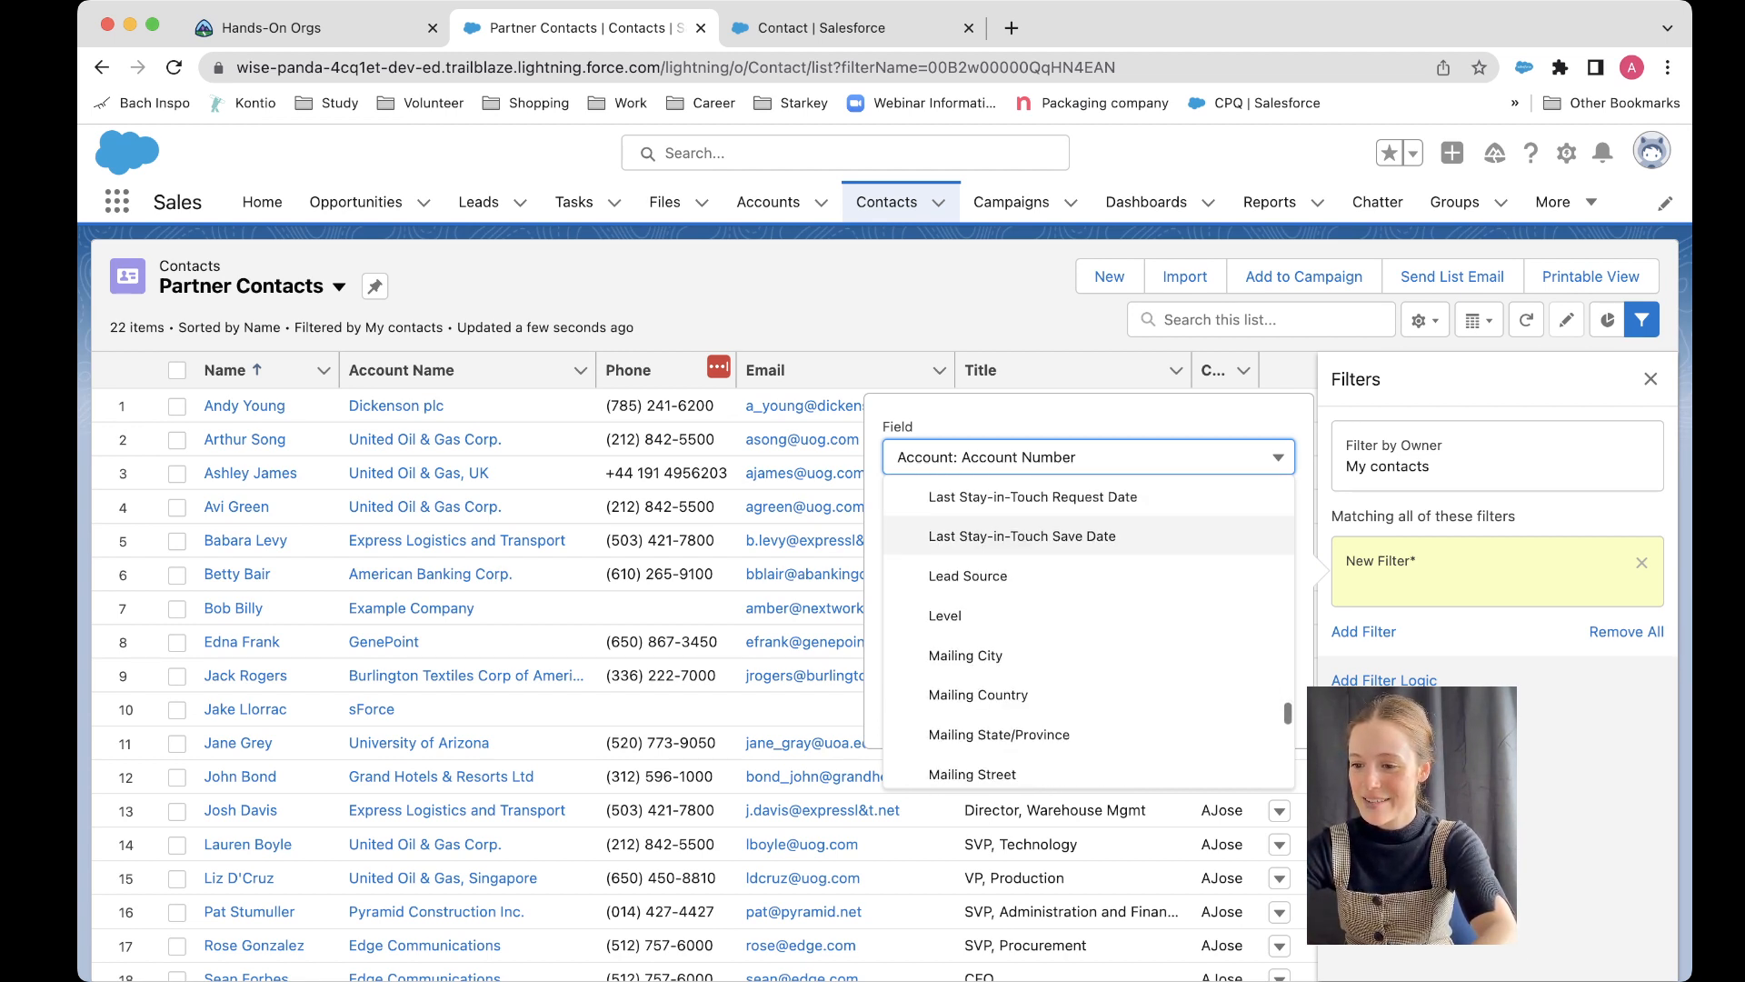
scroll(1089, 636, "down", 5)
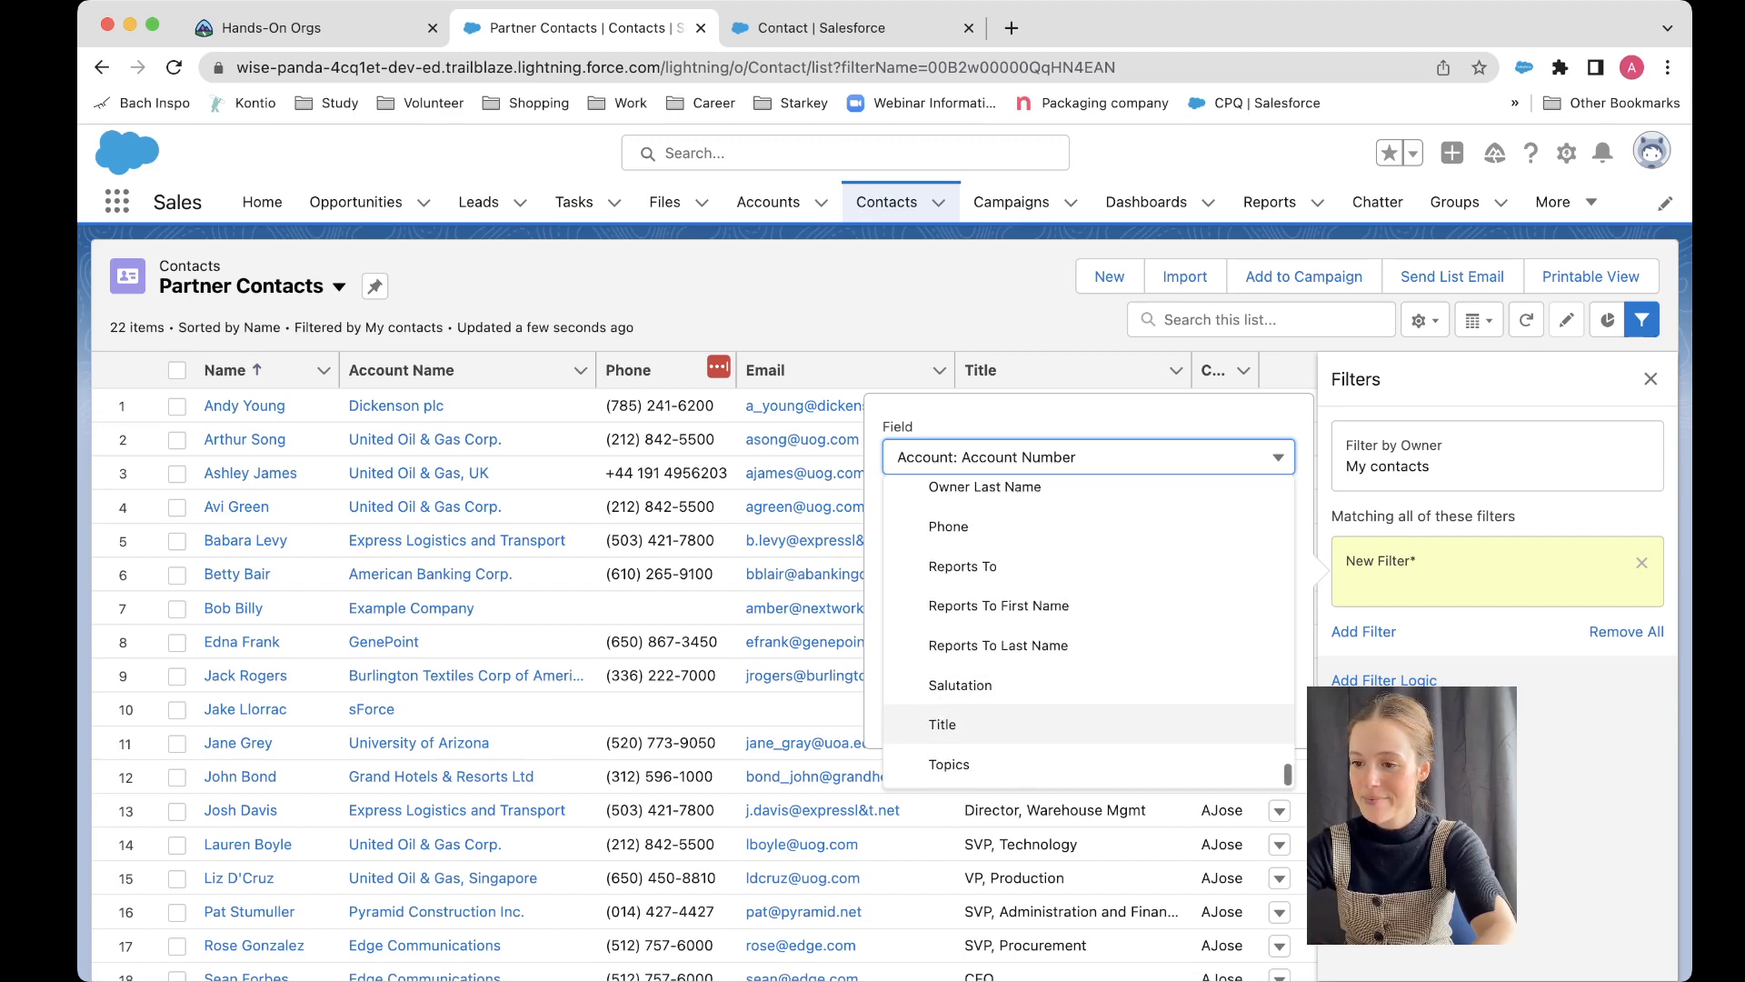
scroll(1089, 636, "up", 2)
scroll(1089, 637, "up", 6)
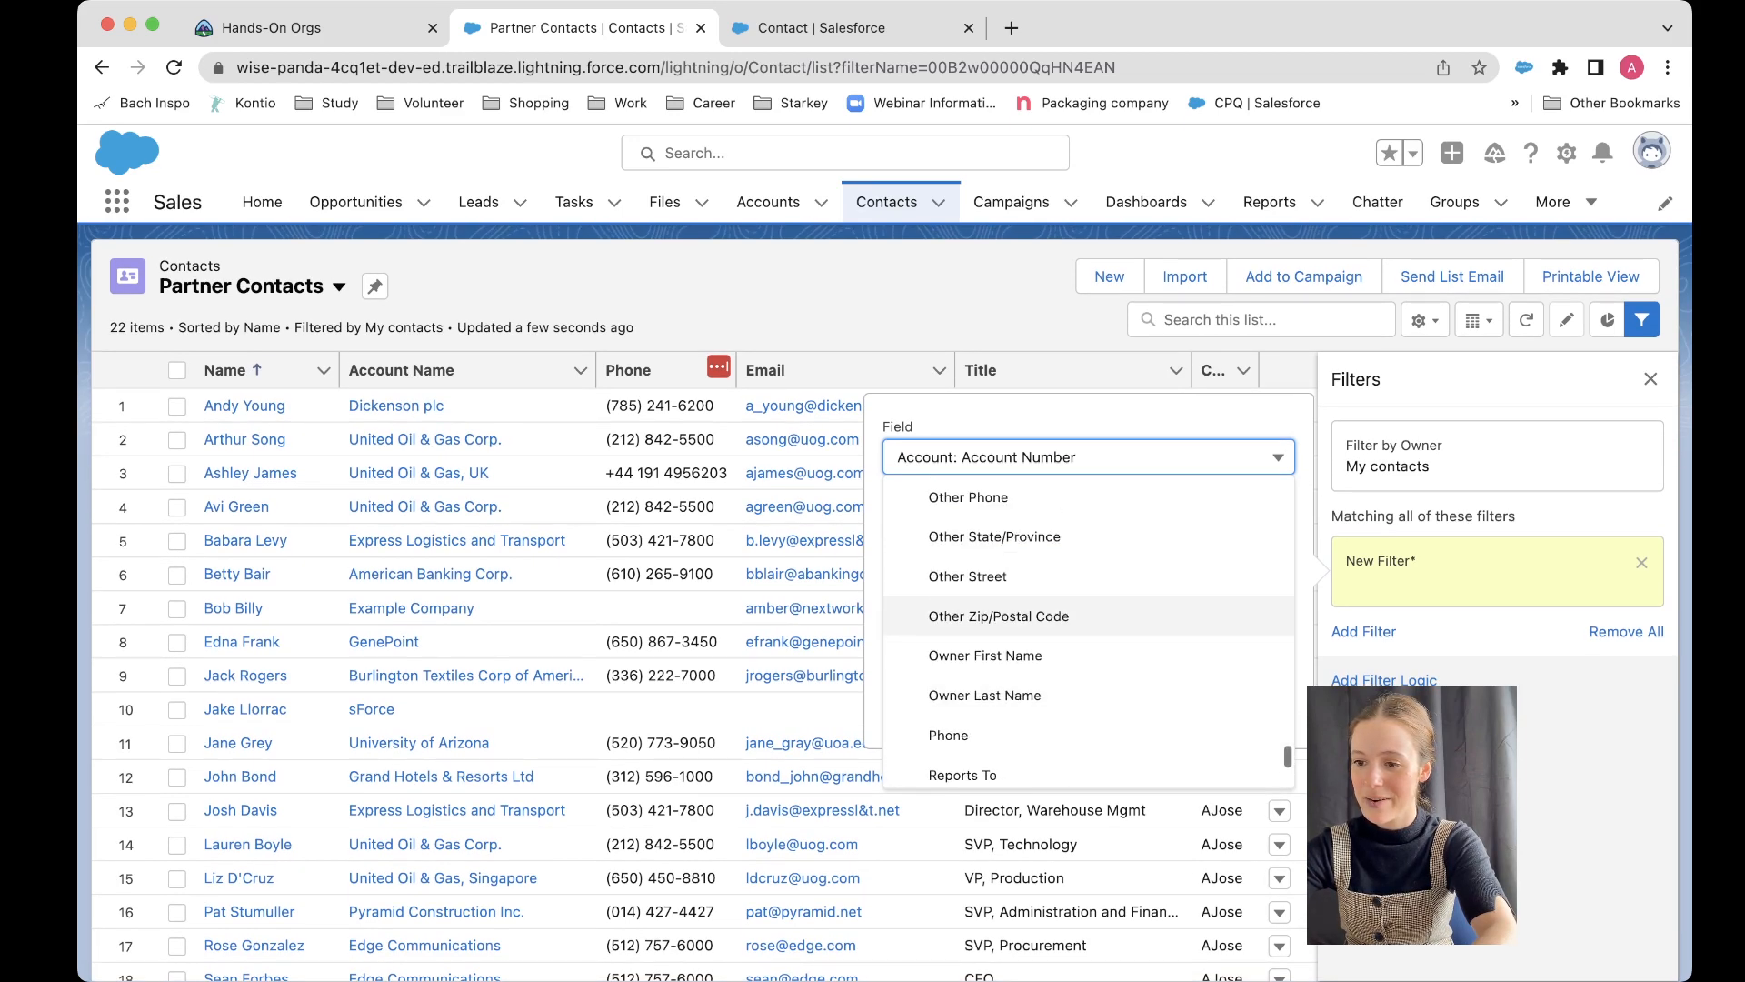
scroll(1089, 636, "up", 5)
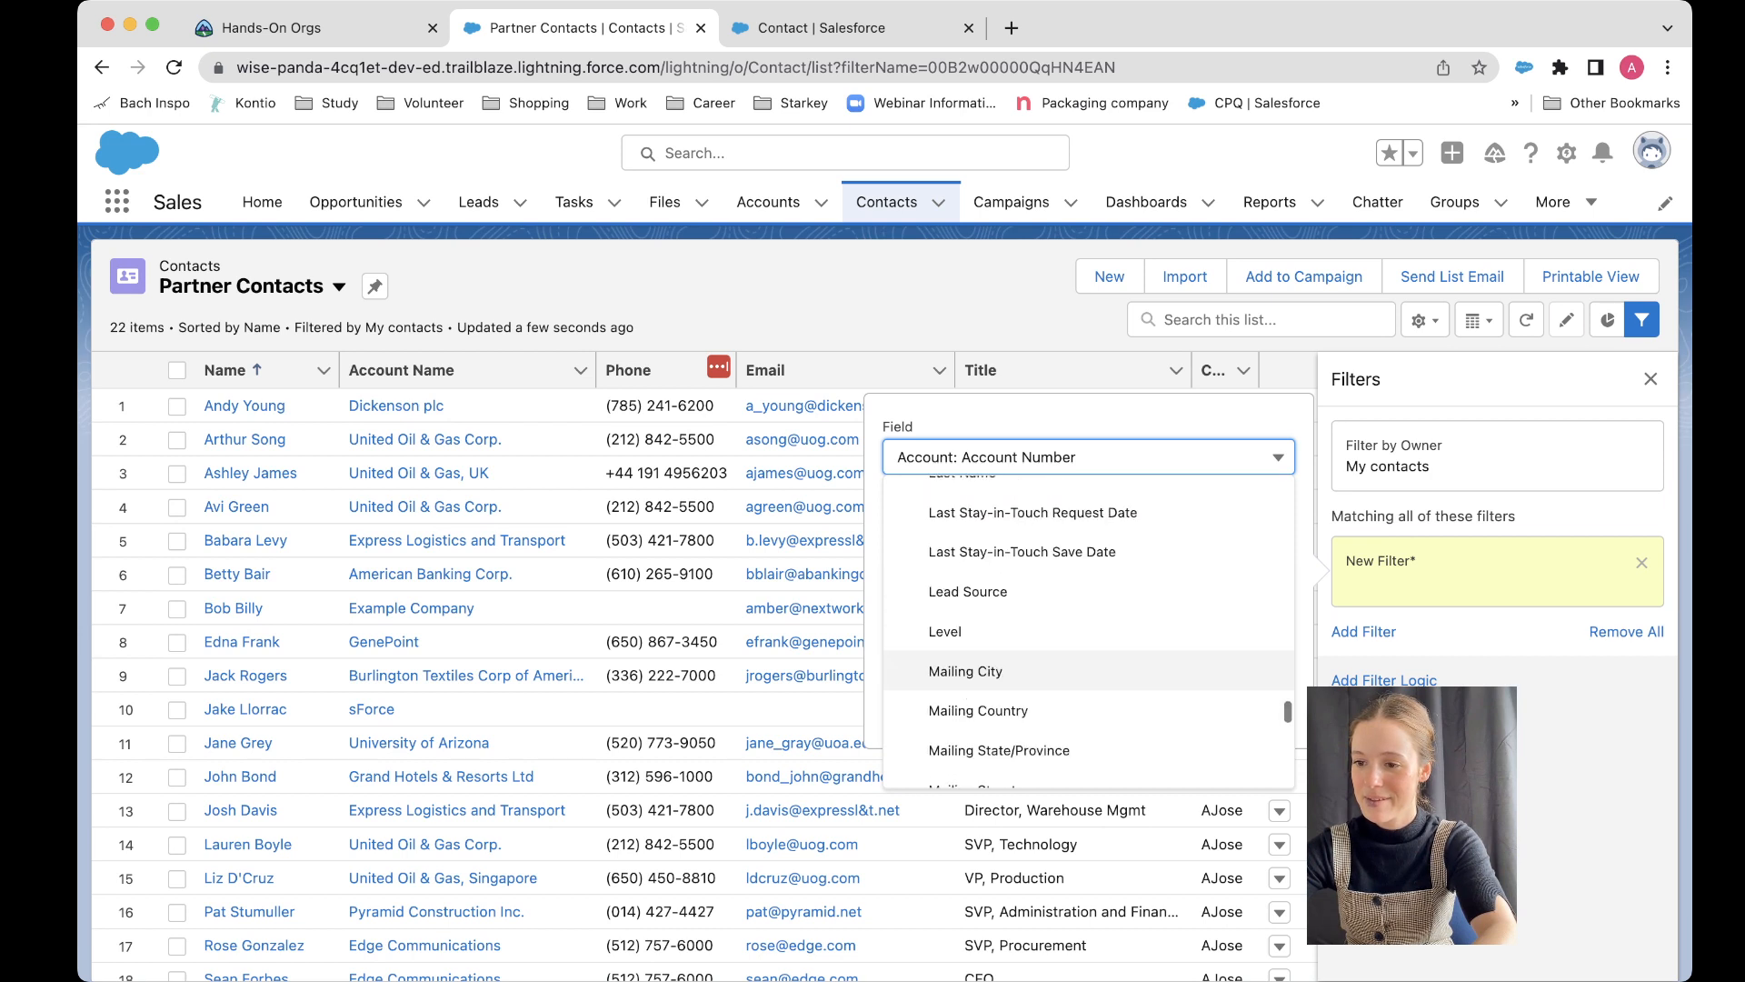
scroll(1089, 637, "down", 10)
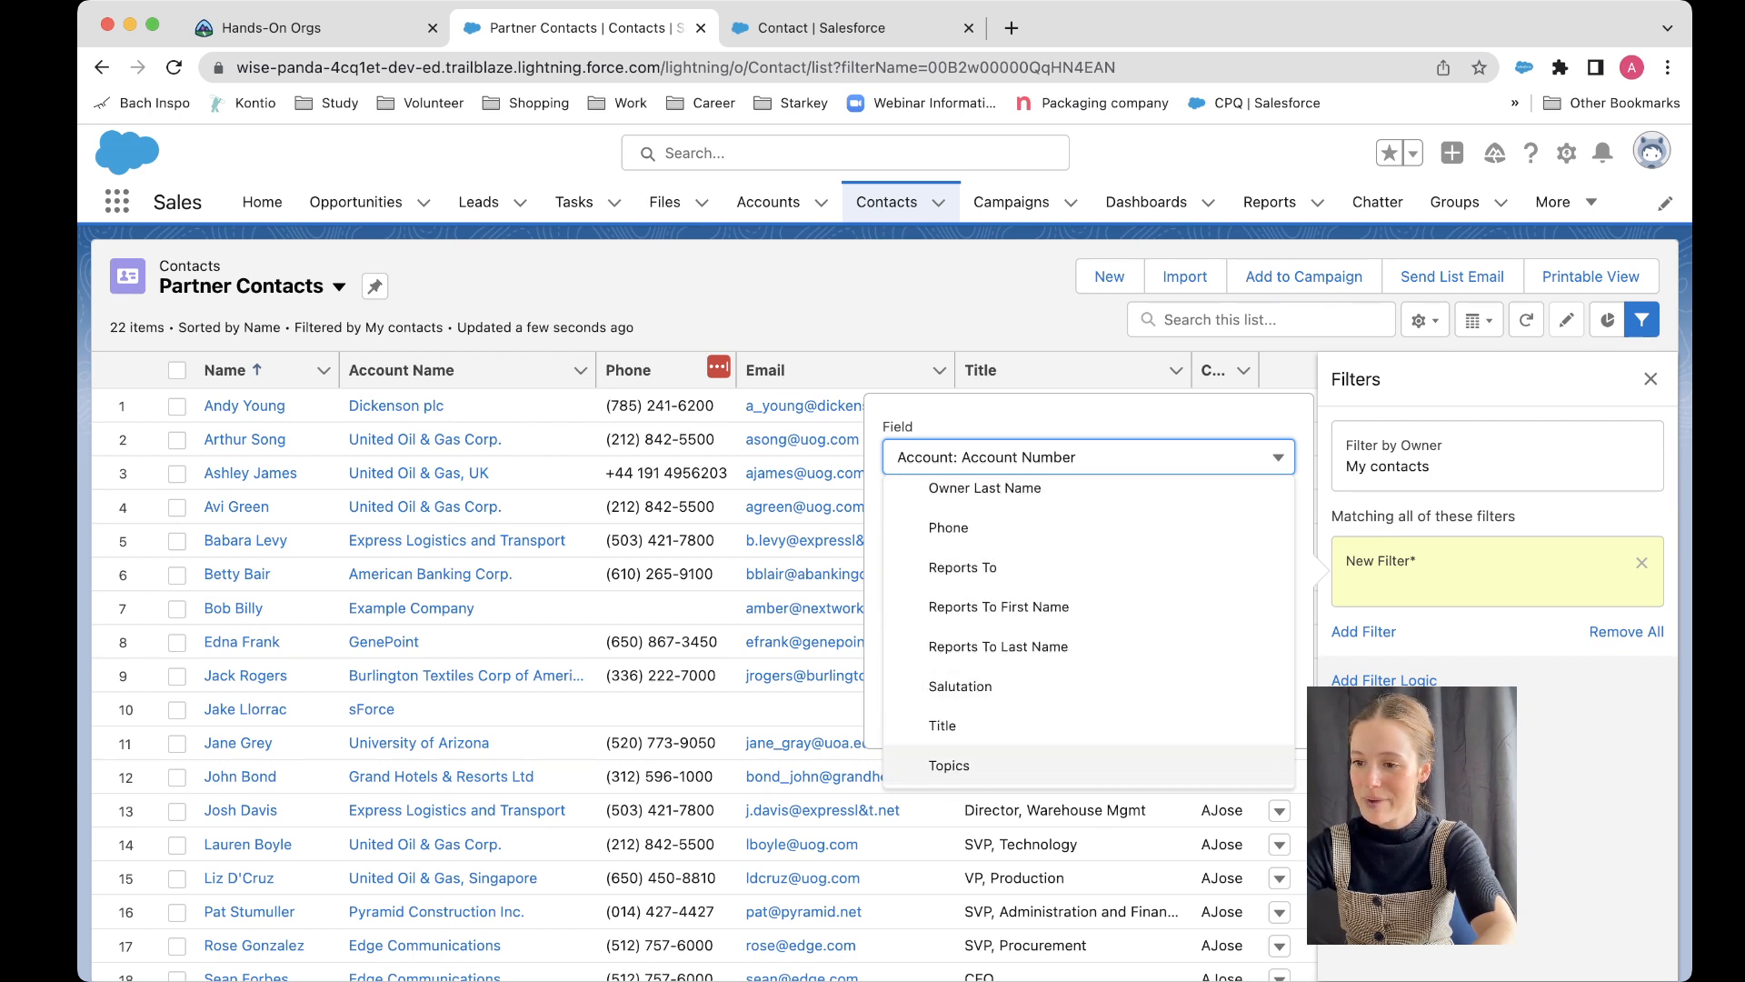
scroll(1089, 636, "up", 3)
scroll(1089, 636, "up", 5)
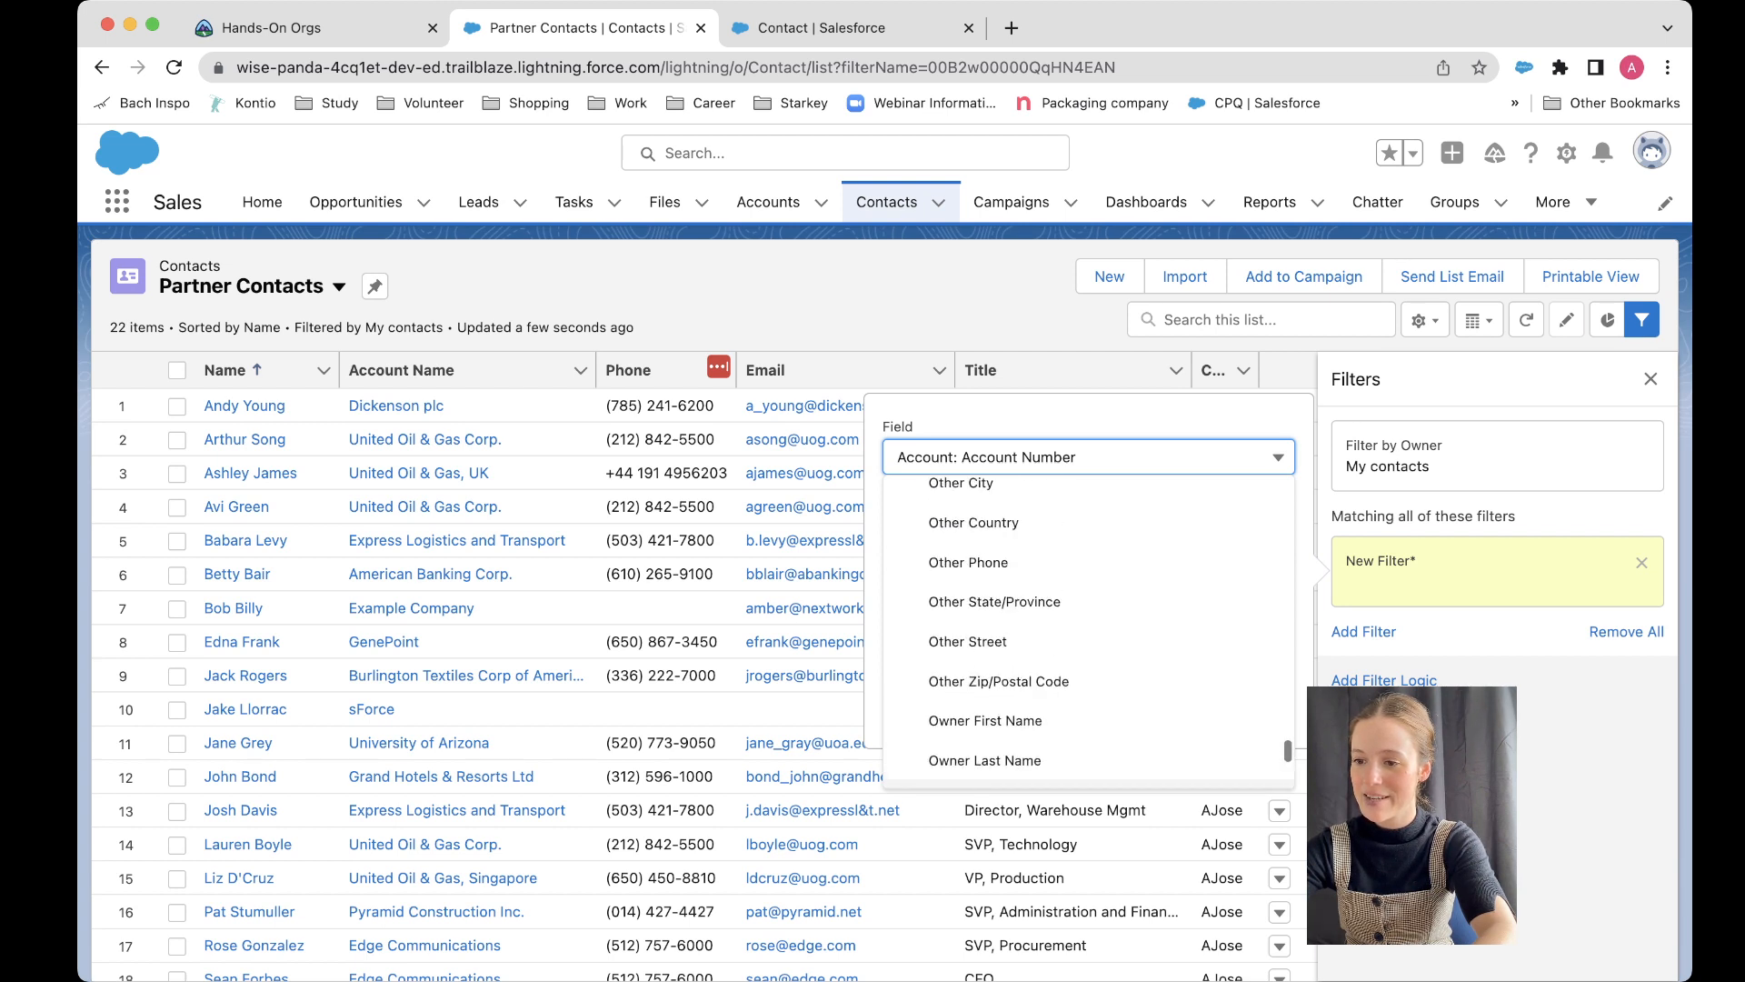
scroll(1089, 629, "up", 4)
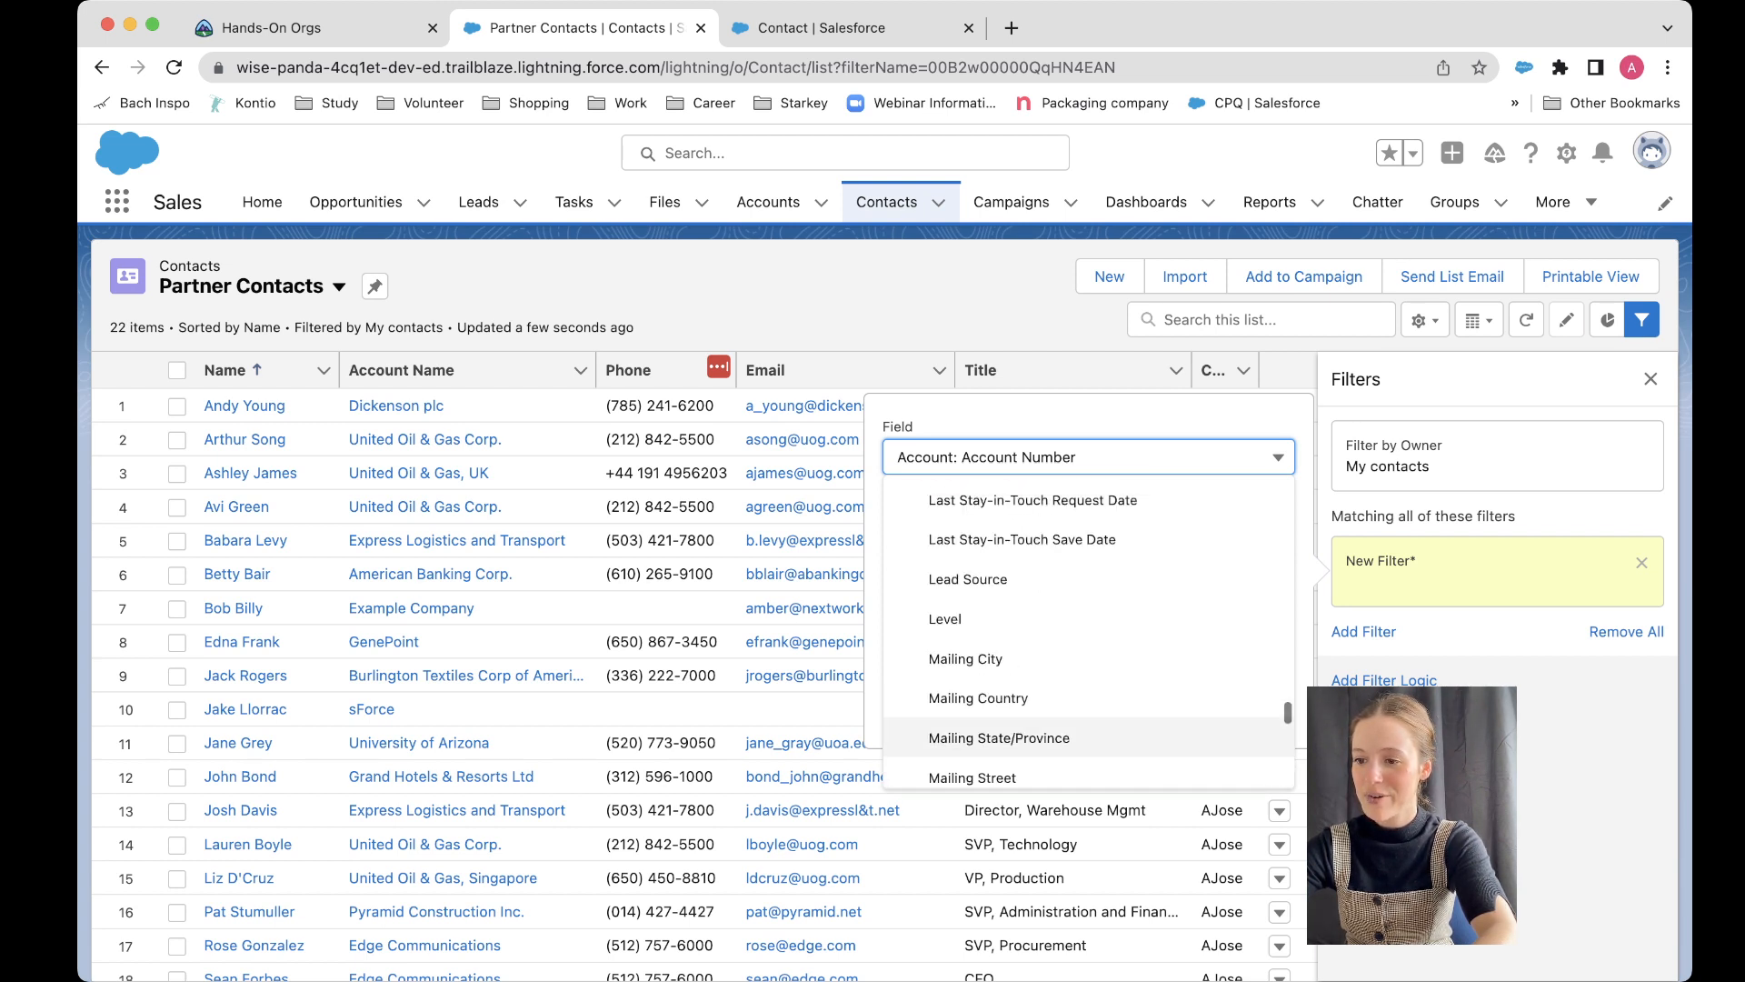
scroll(1089, 629, "up", 5)
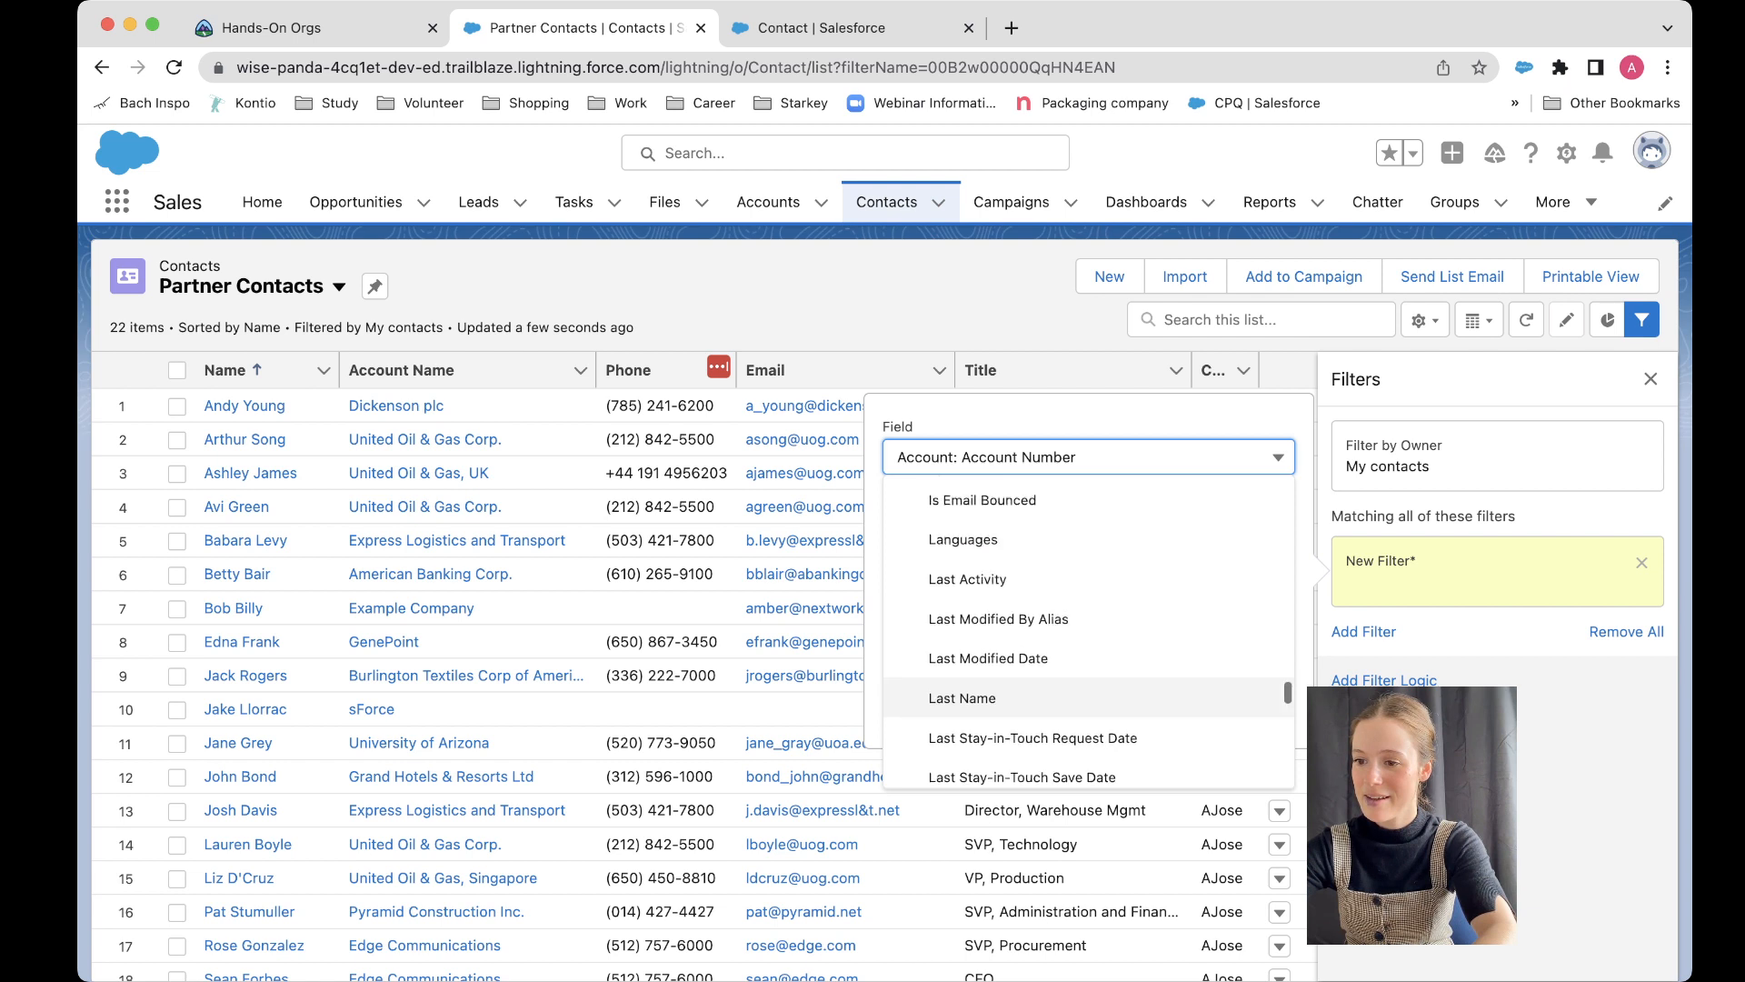
scroll(1089, 637, "up", 5)
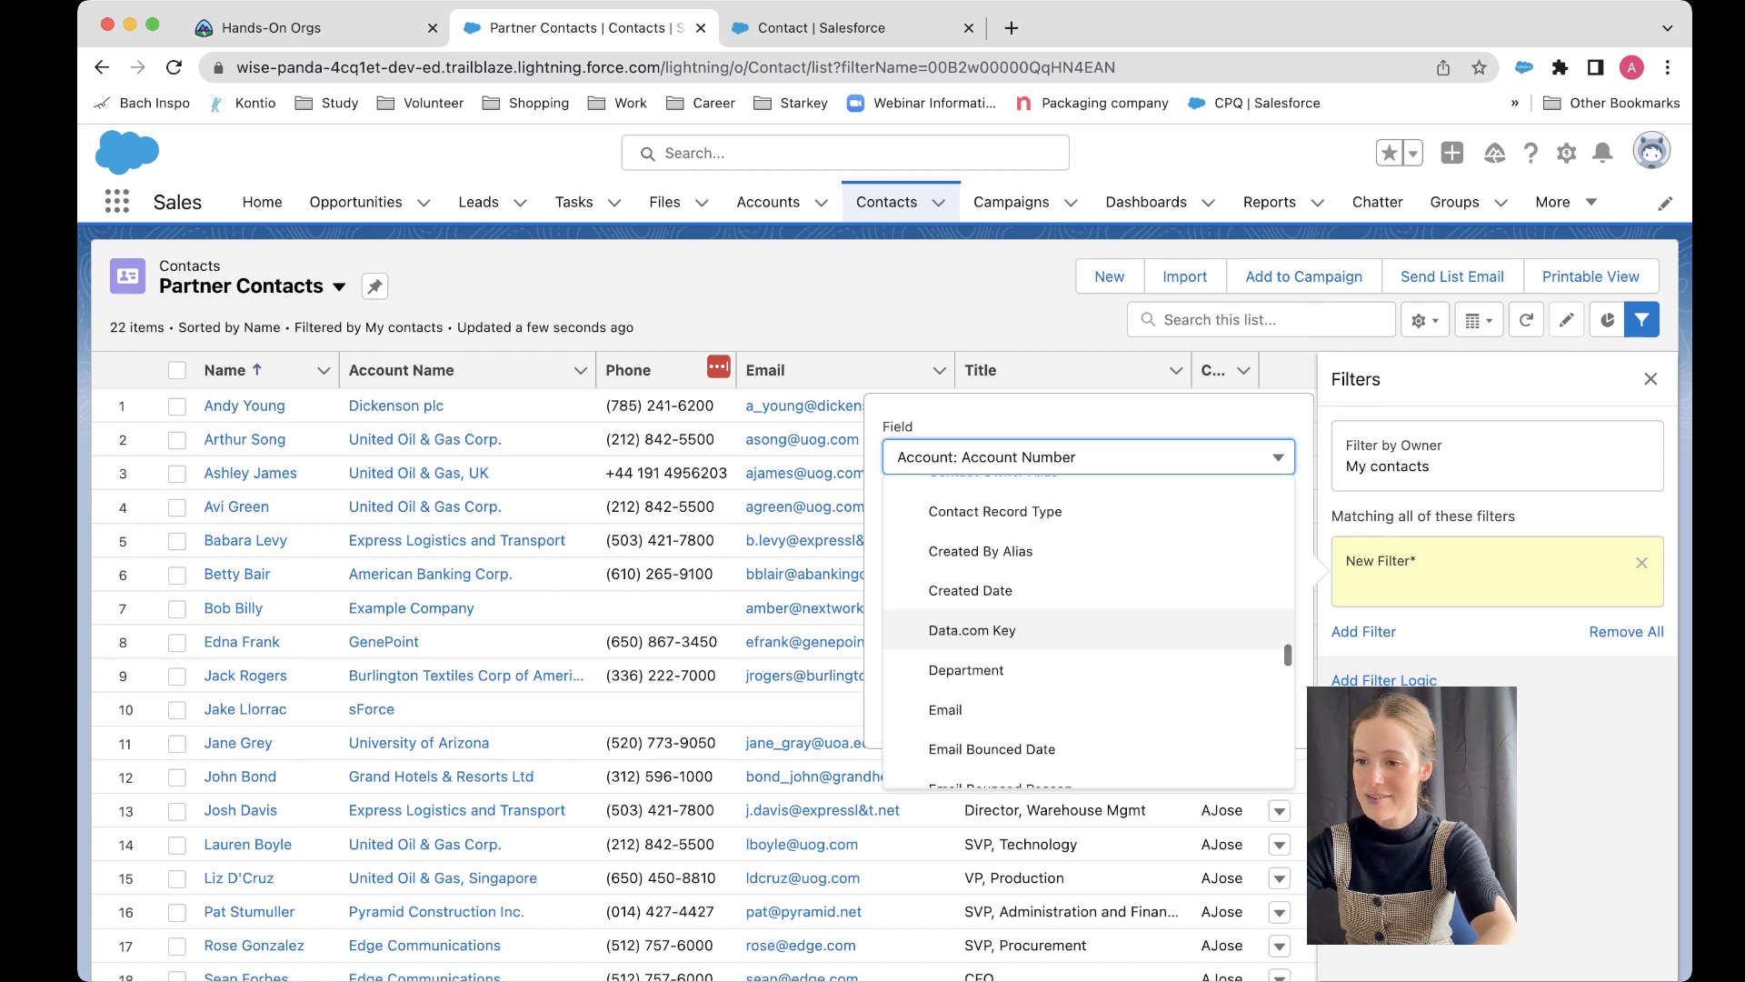
scroll(1089, 636, "up", 5)
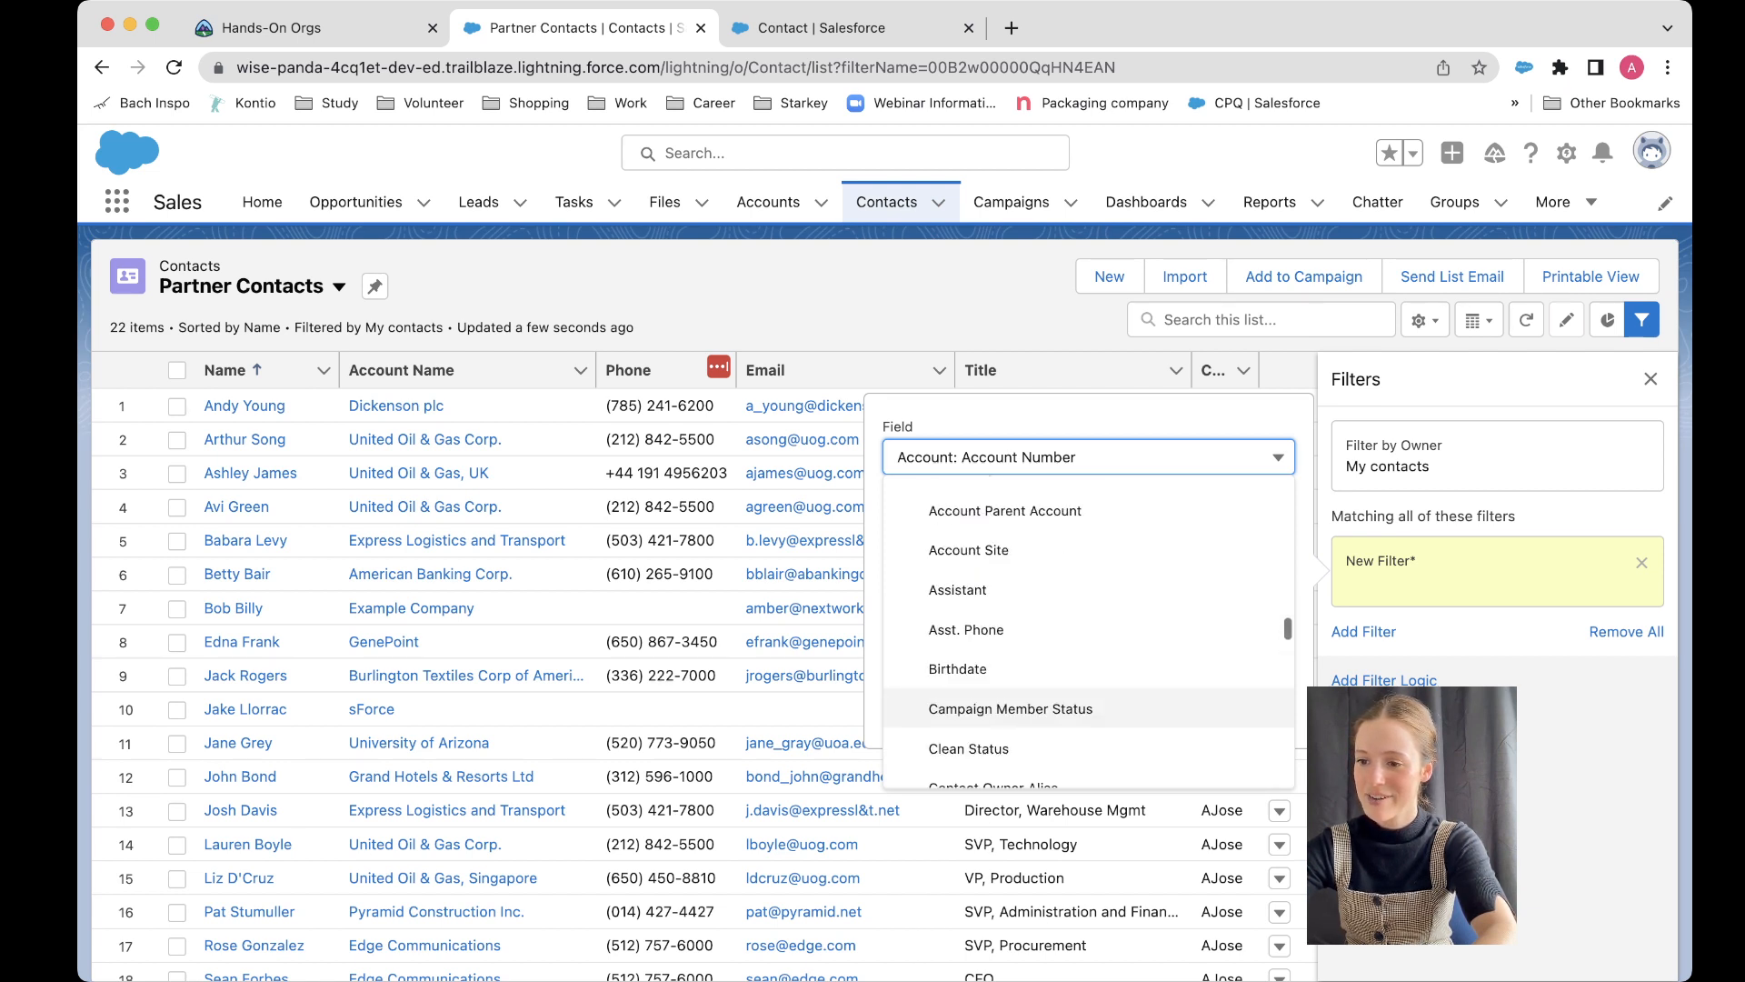
scroll(1089, 636, "up", 5)
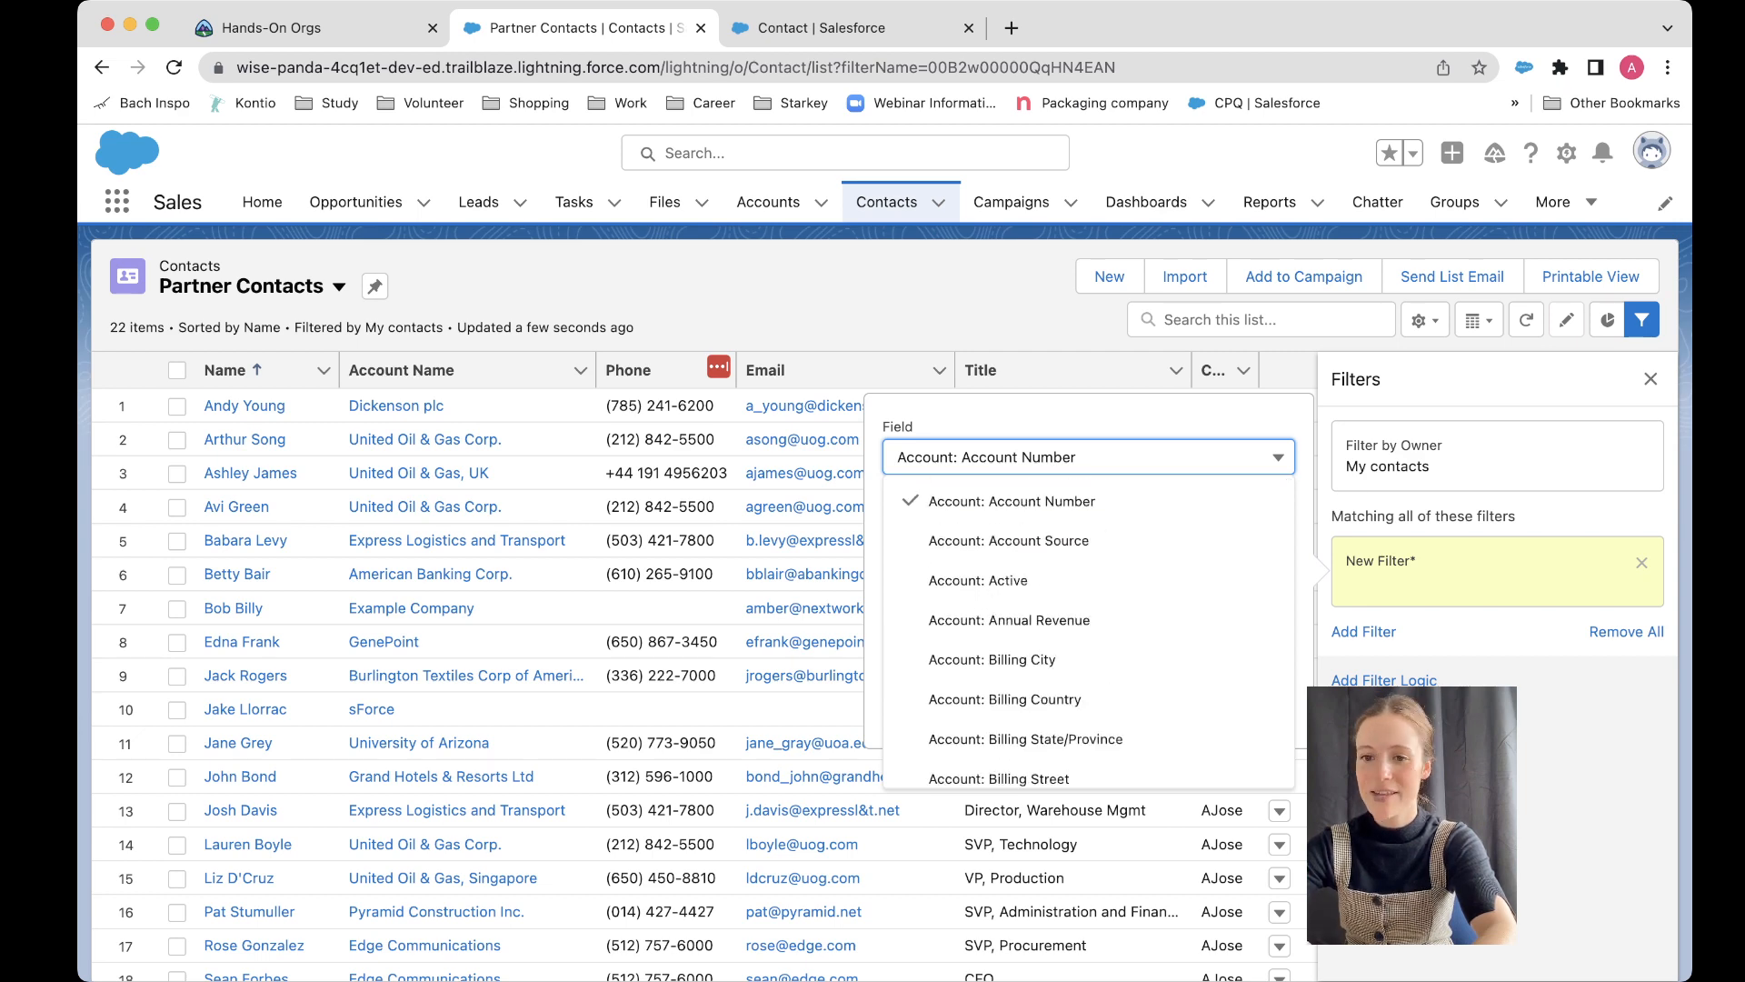
key("Escape")
key("Escape")
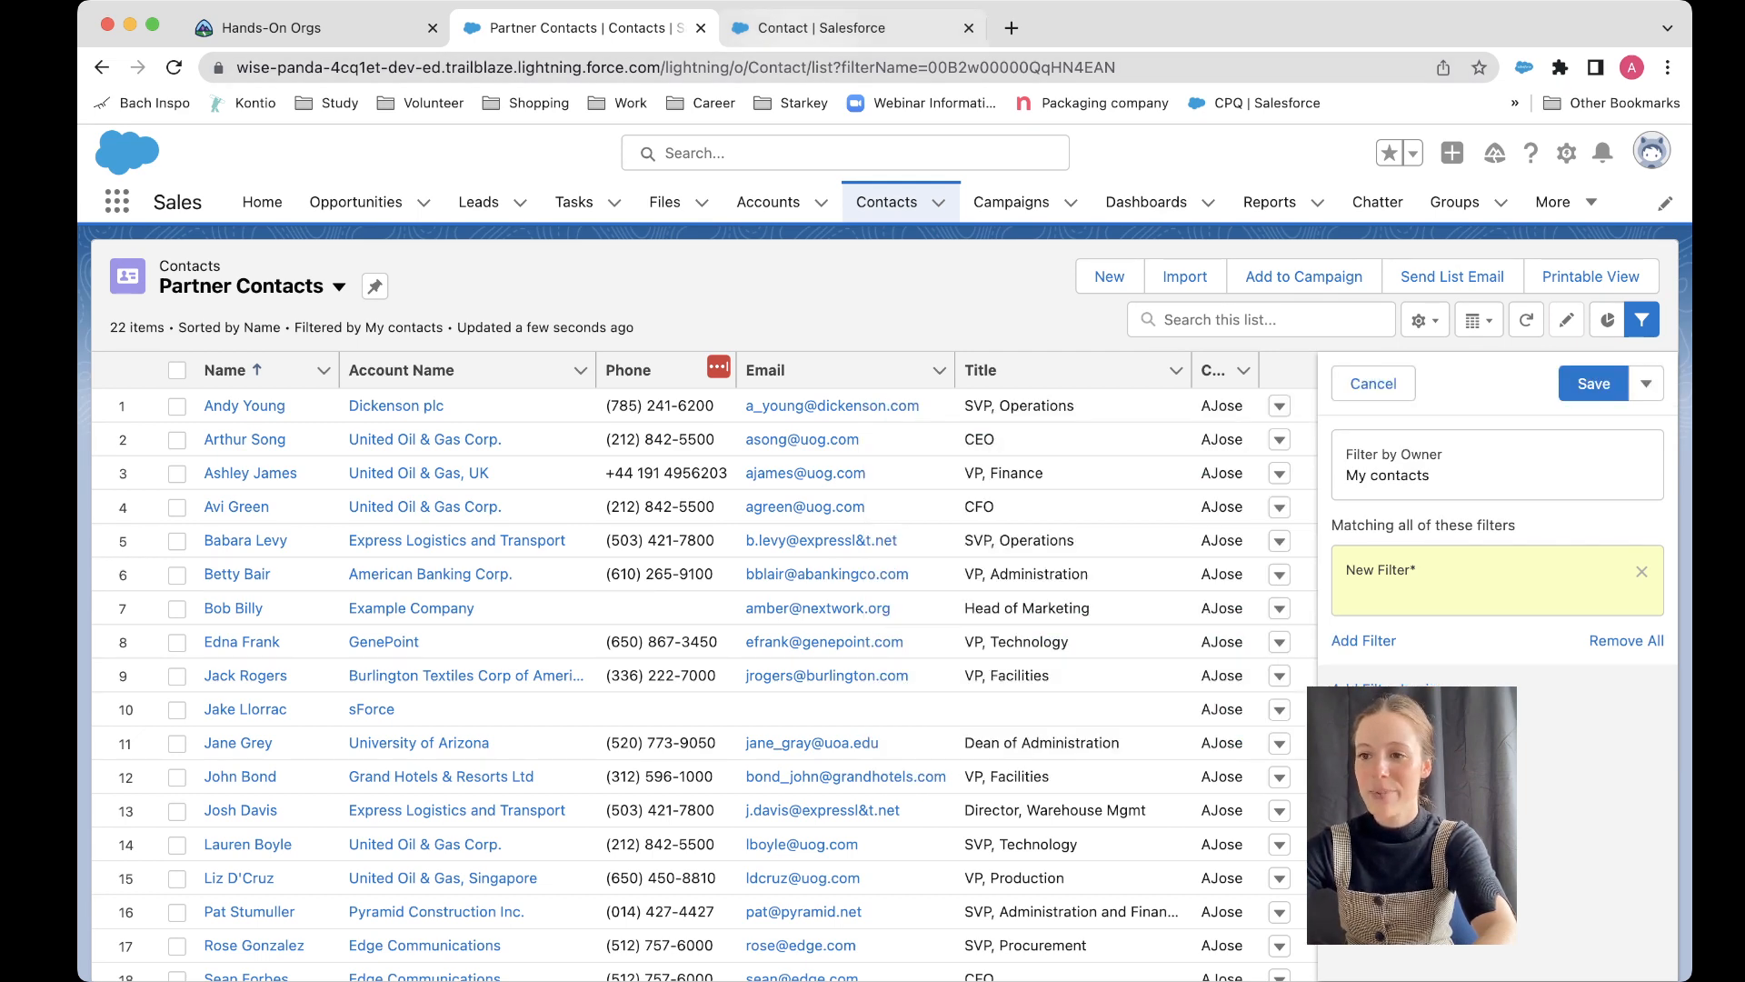
Step: Open the Partner Contact Layout from the Contact object's page layouts in Setup
left_click(822, 28)
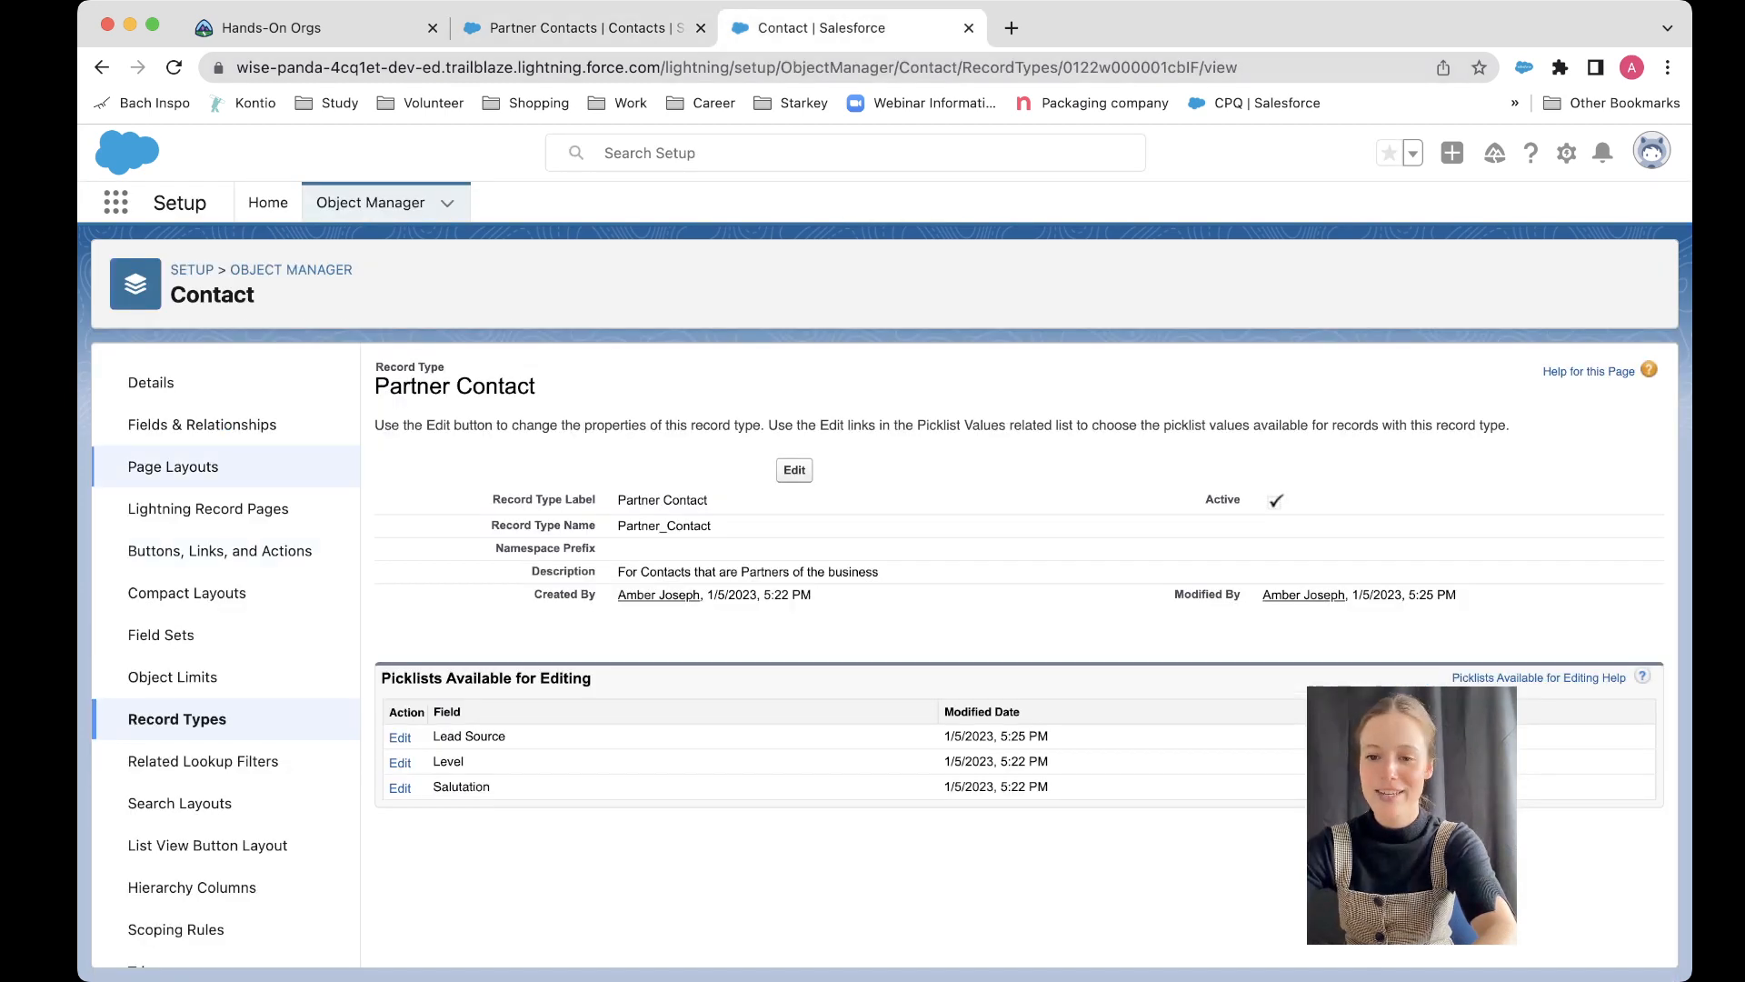
left_click(173, 466)
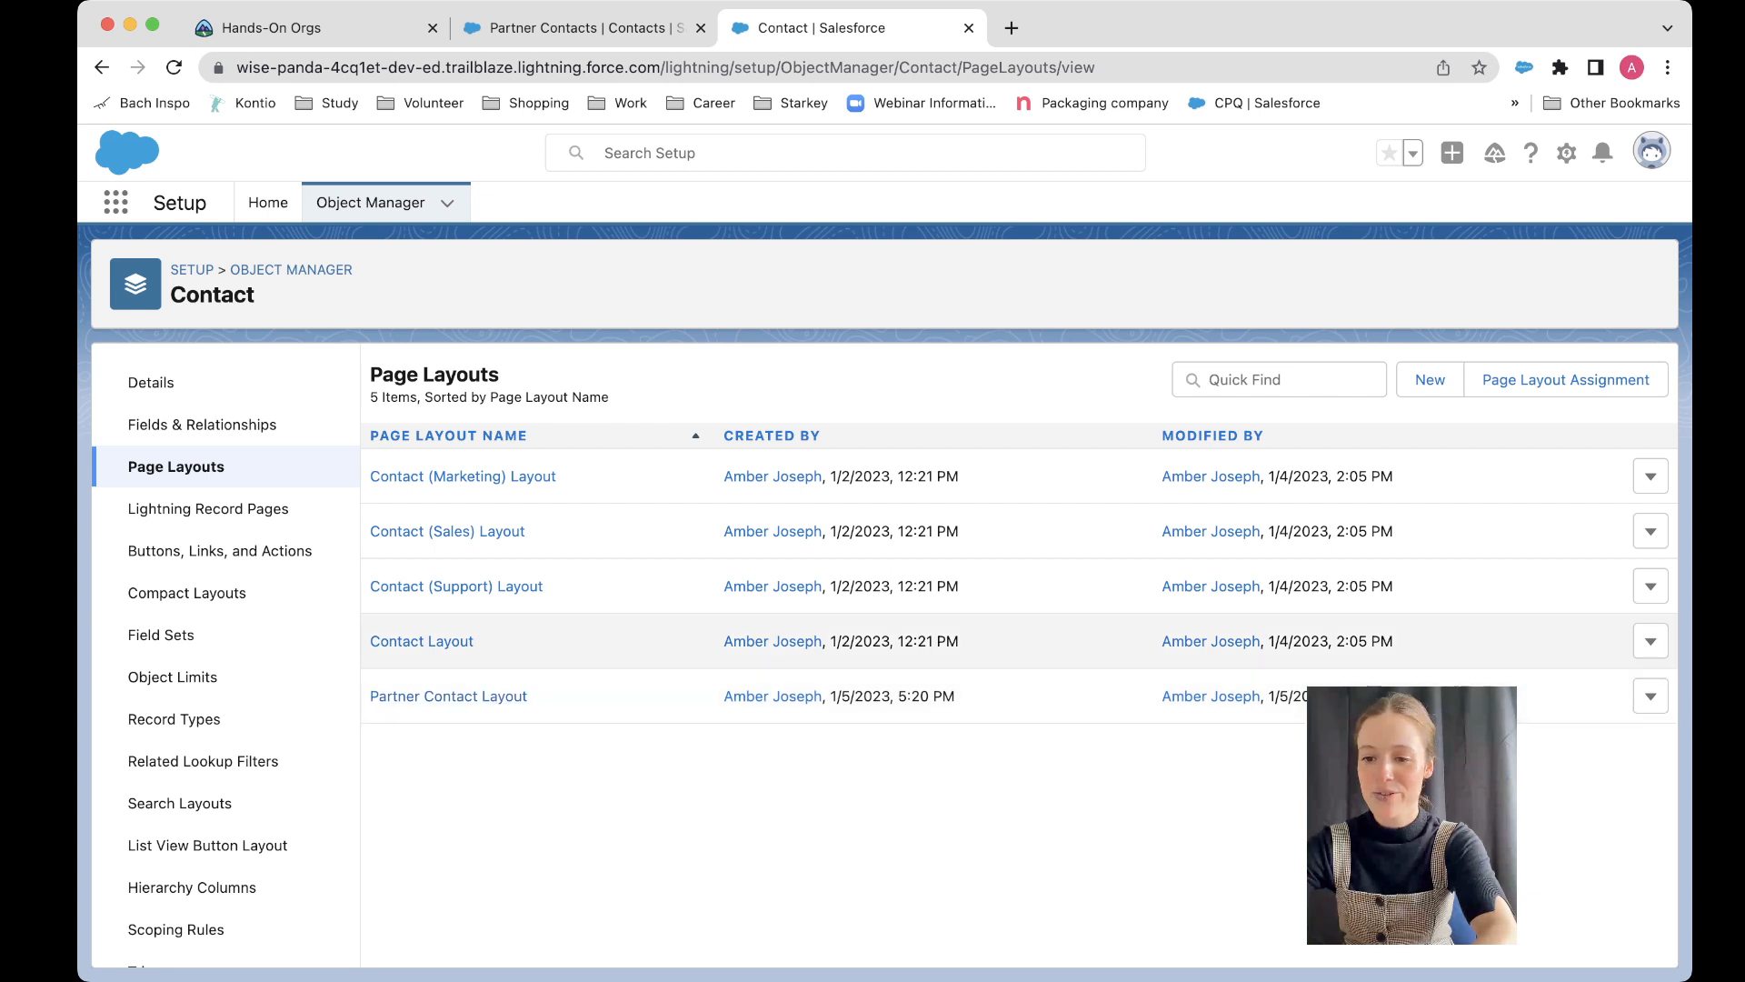
left_click(448, 696)
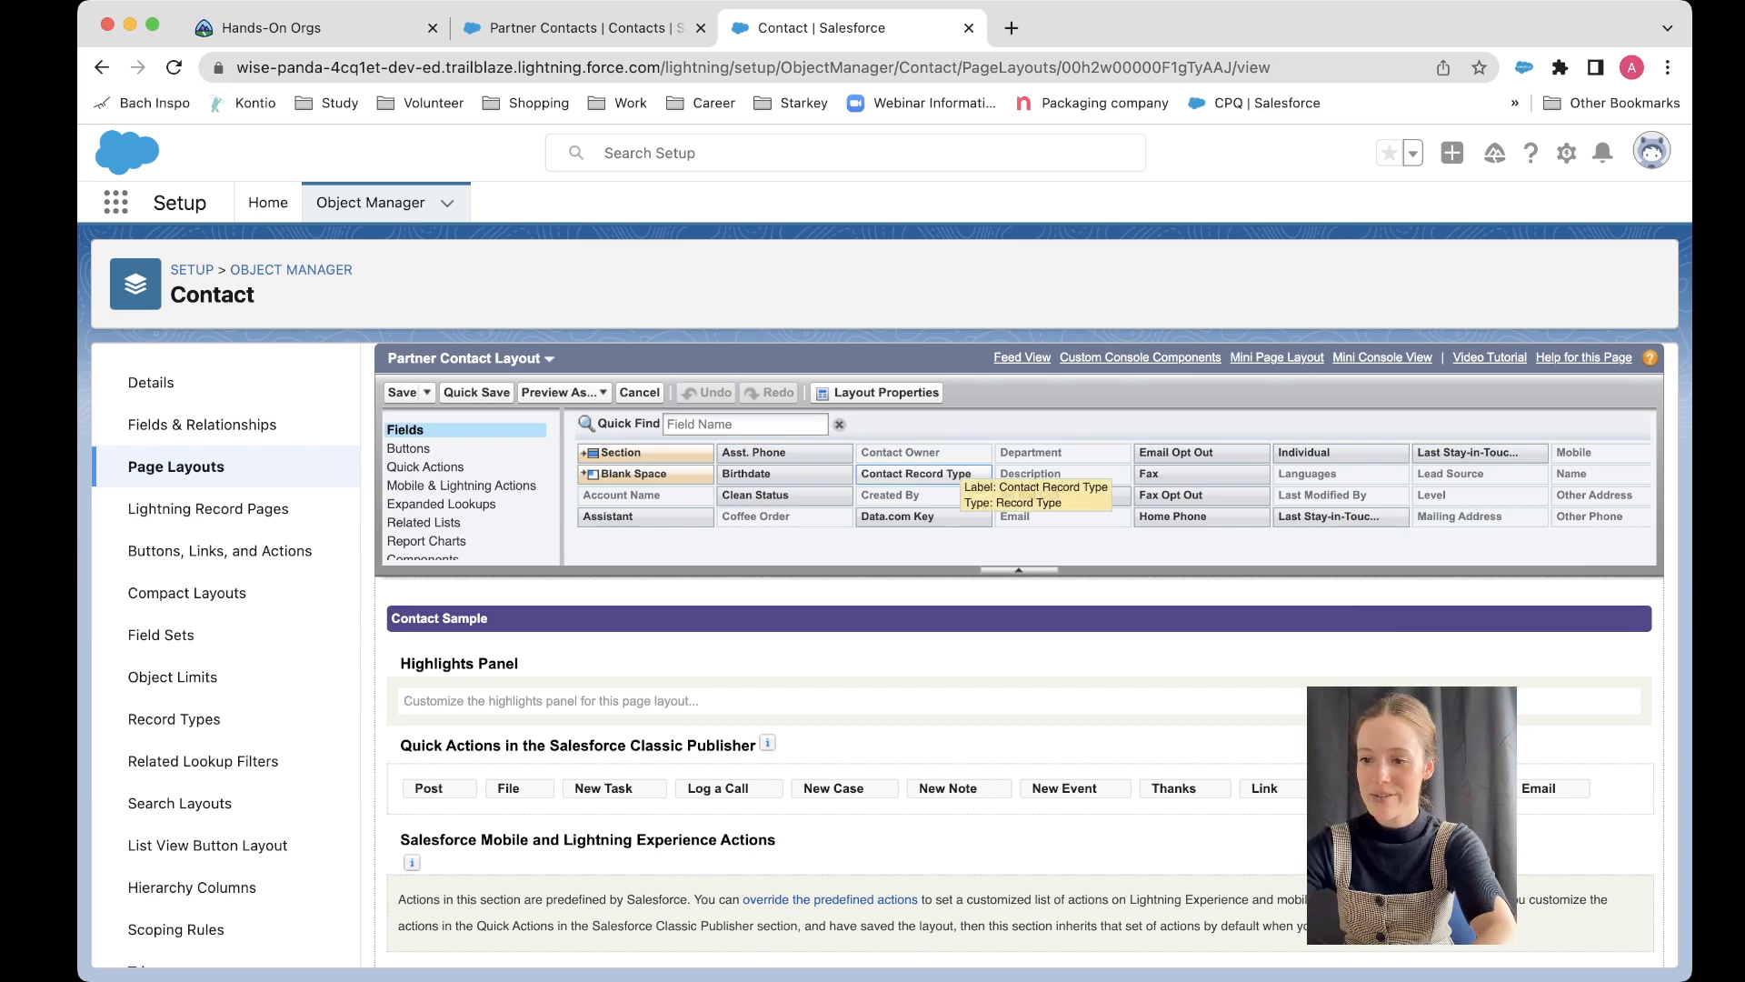
Step: Add the Contact Record Type field to the Contact Information section of the Partner Contact Layout and save the layout
left_click_drag(915, 474, 1372, 718)
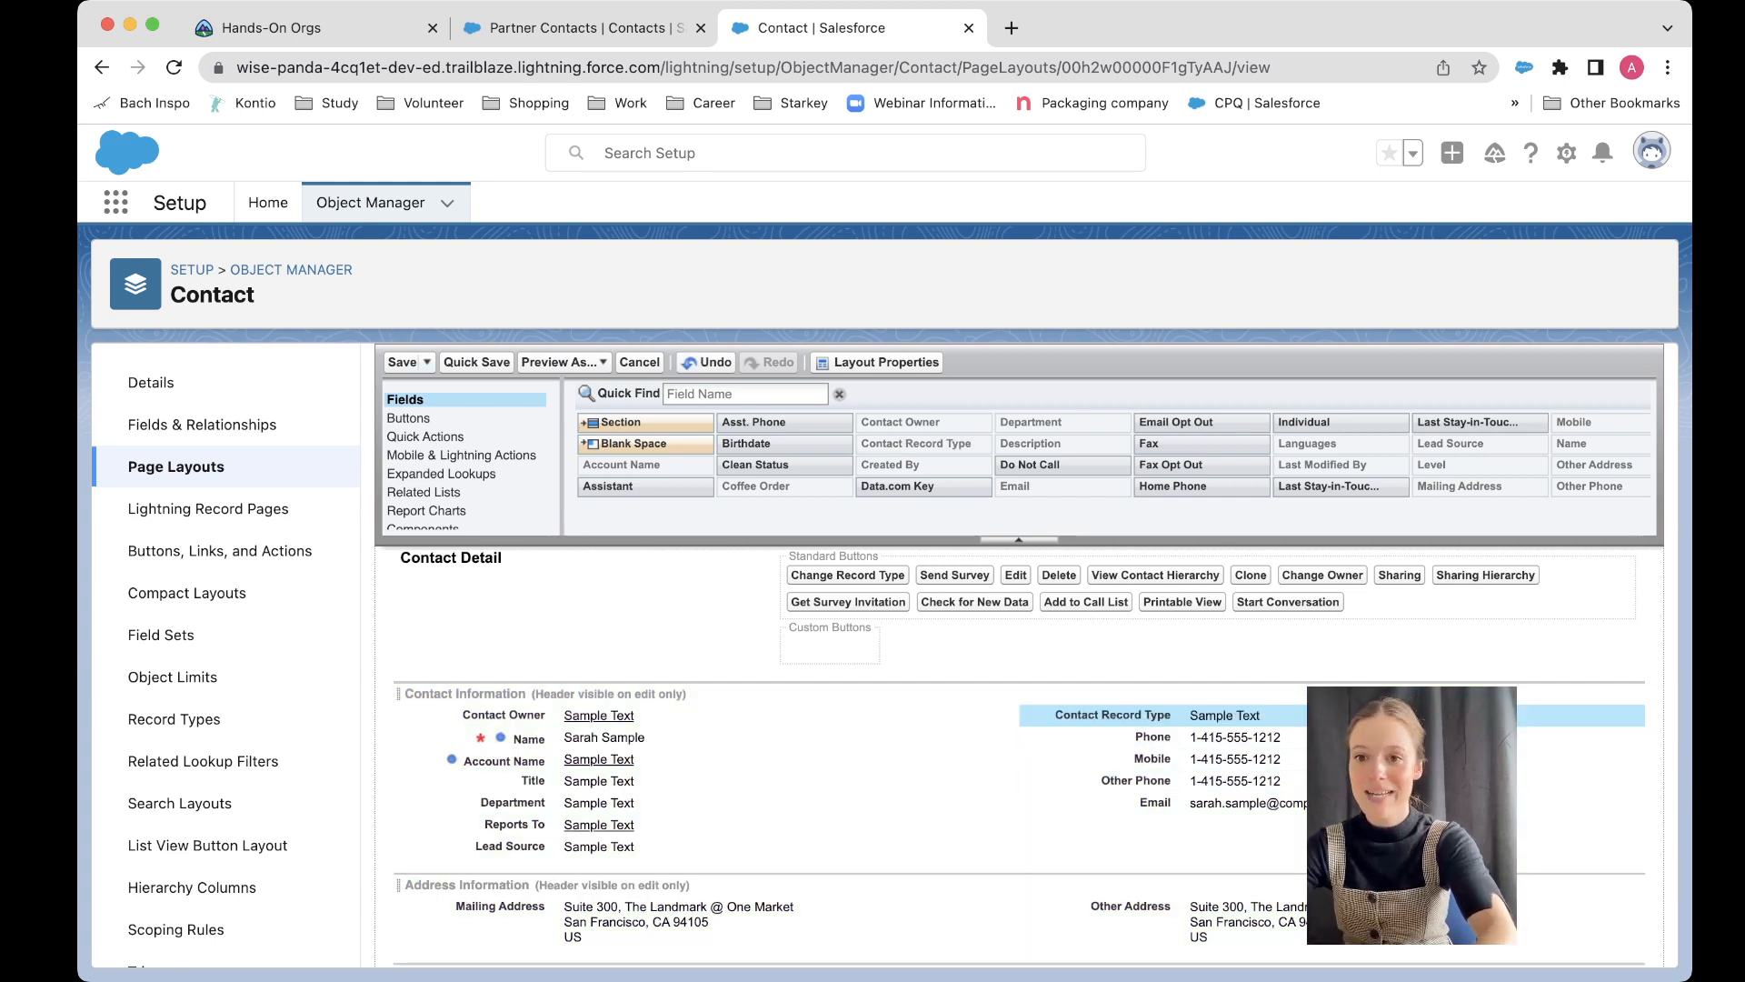
left_click(402, 361)
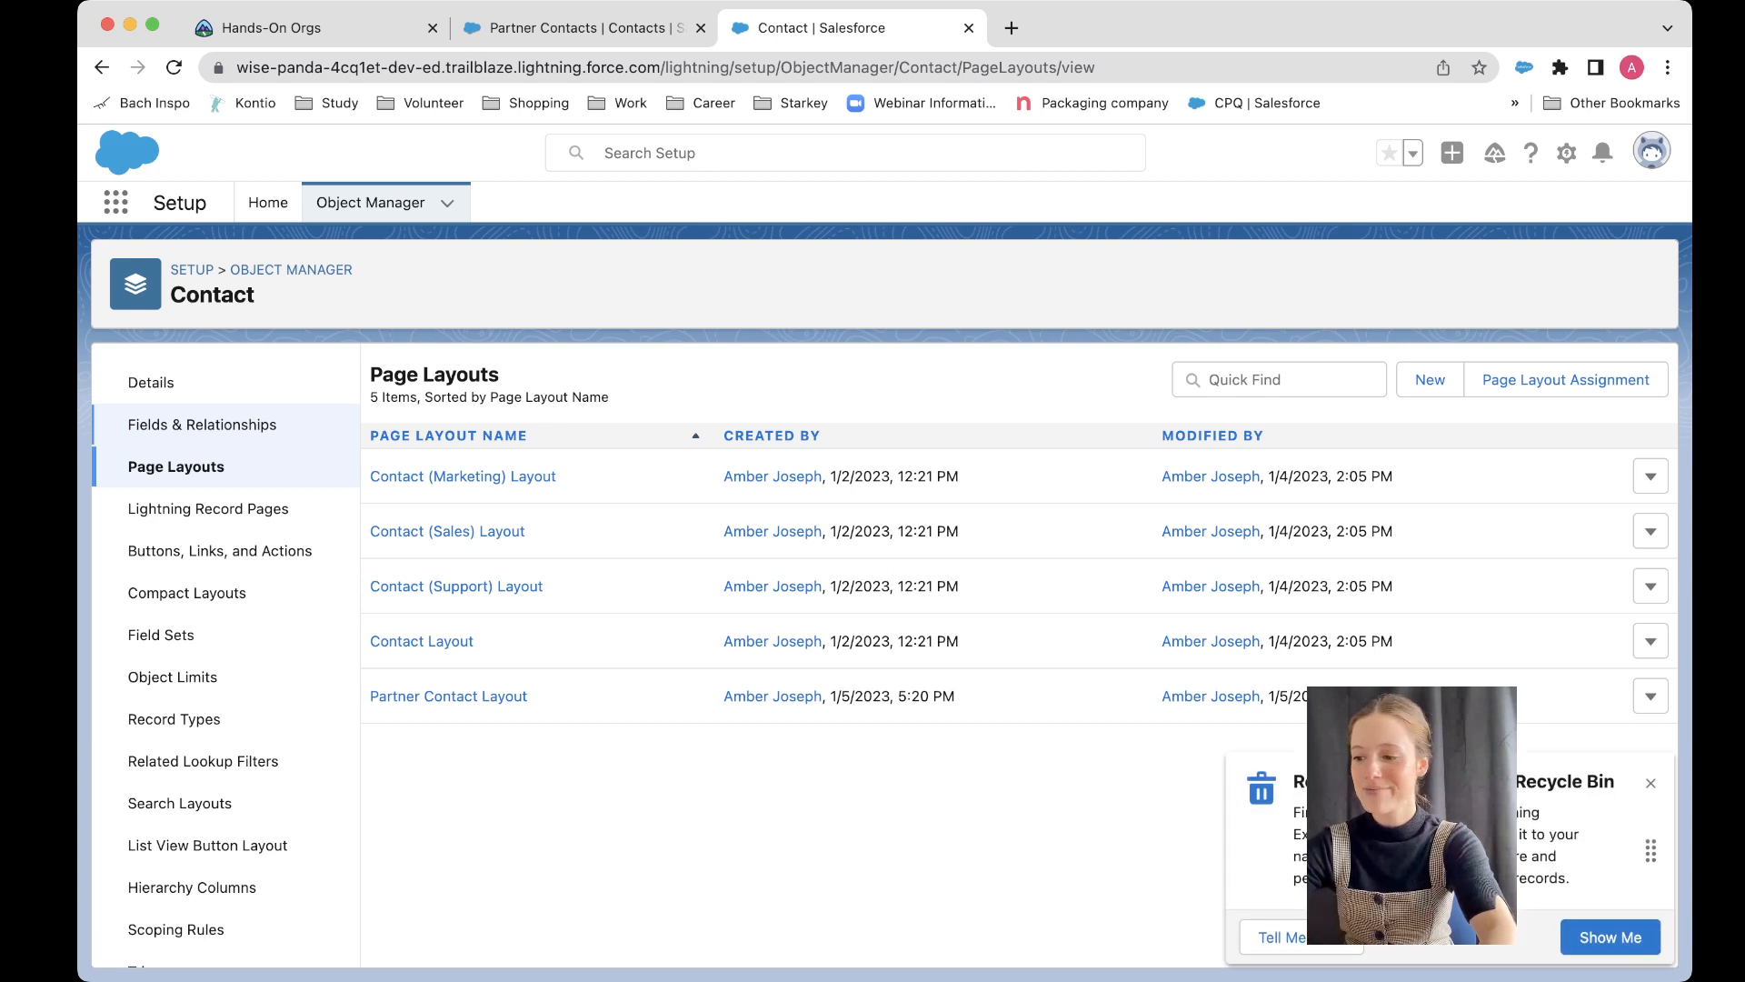
Step: Set the Partner Contacts list view filter to Contact Record Type equals Partner Contact and save the list view
left_click(618, 28)
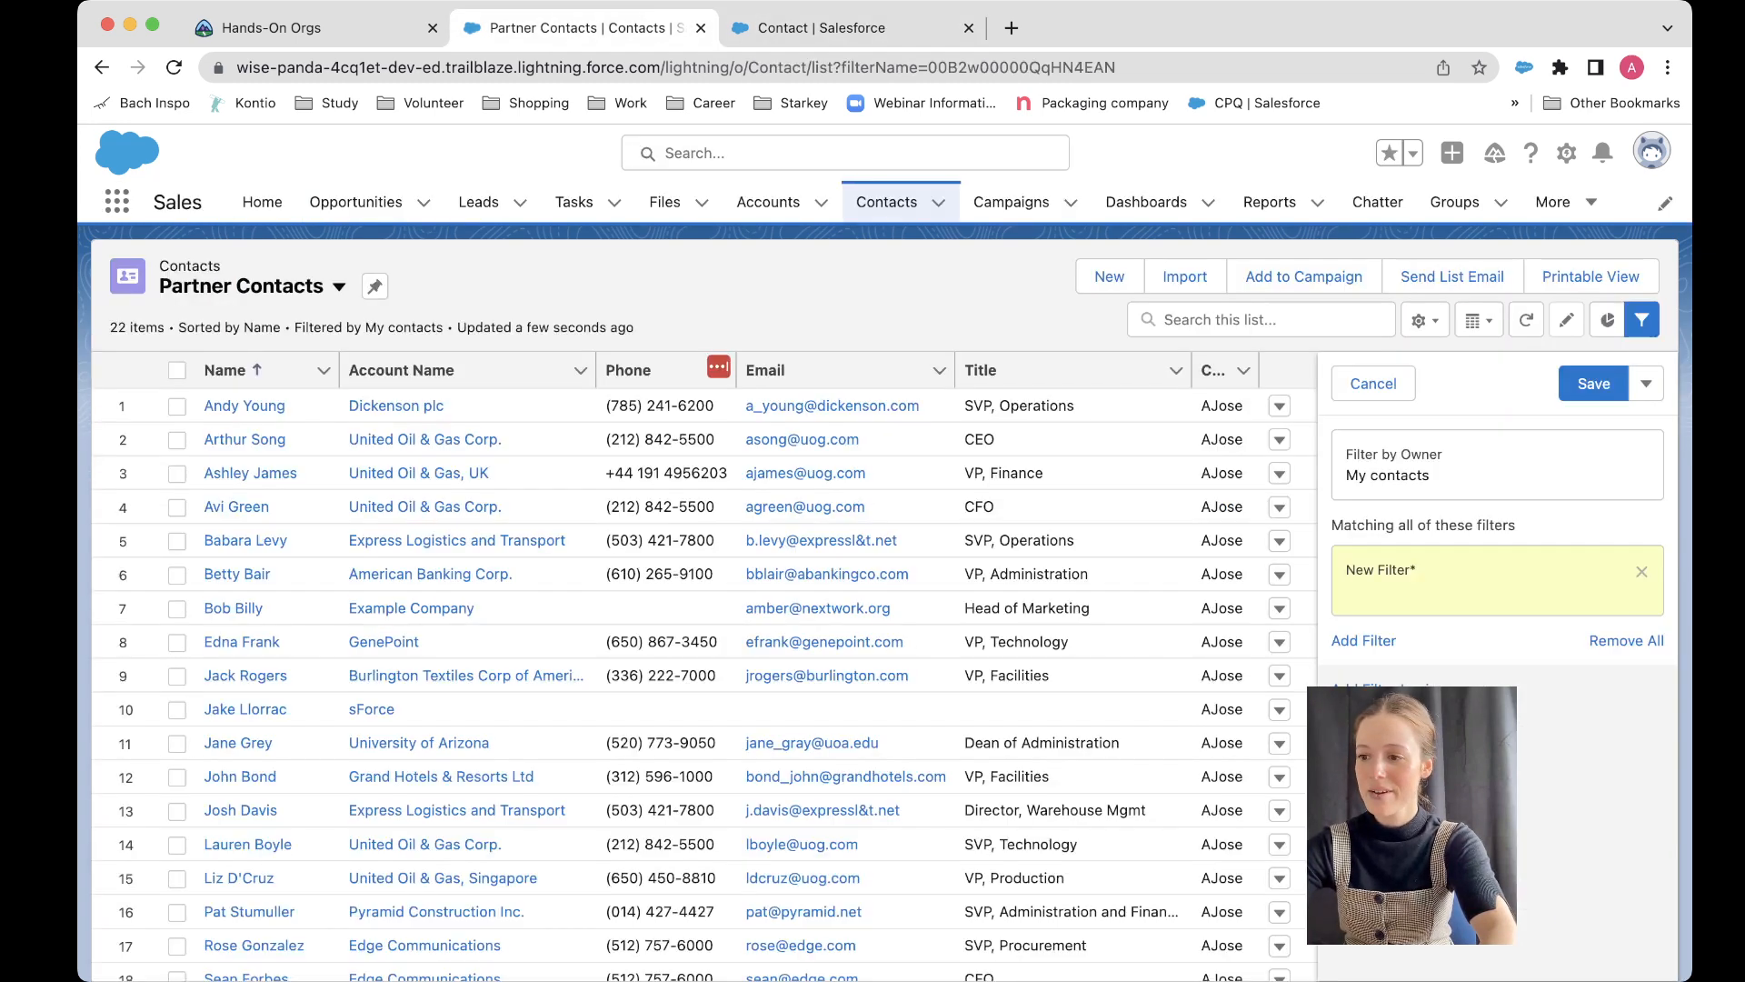
left_click(1490, 580)
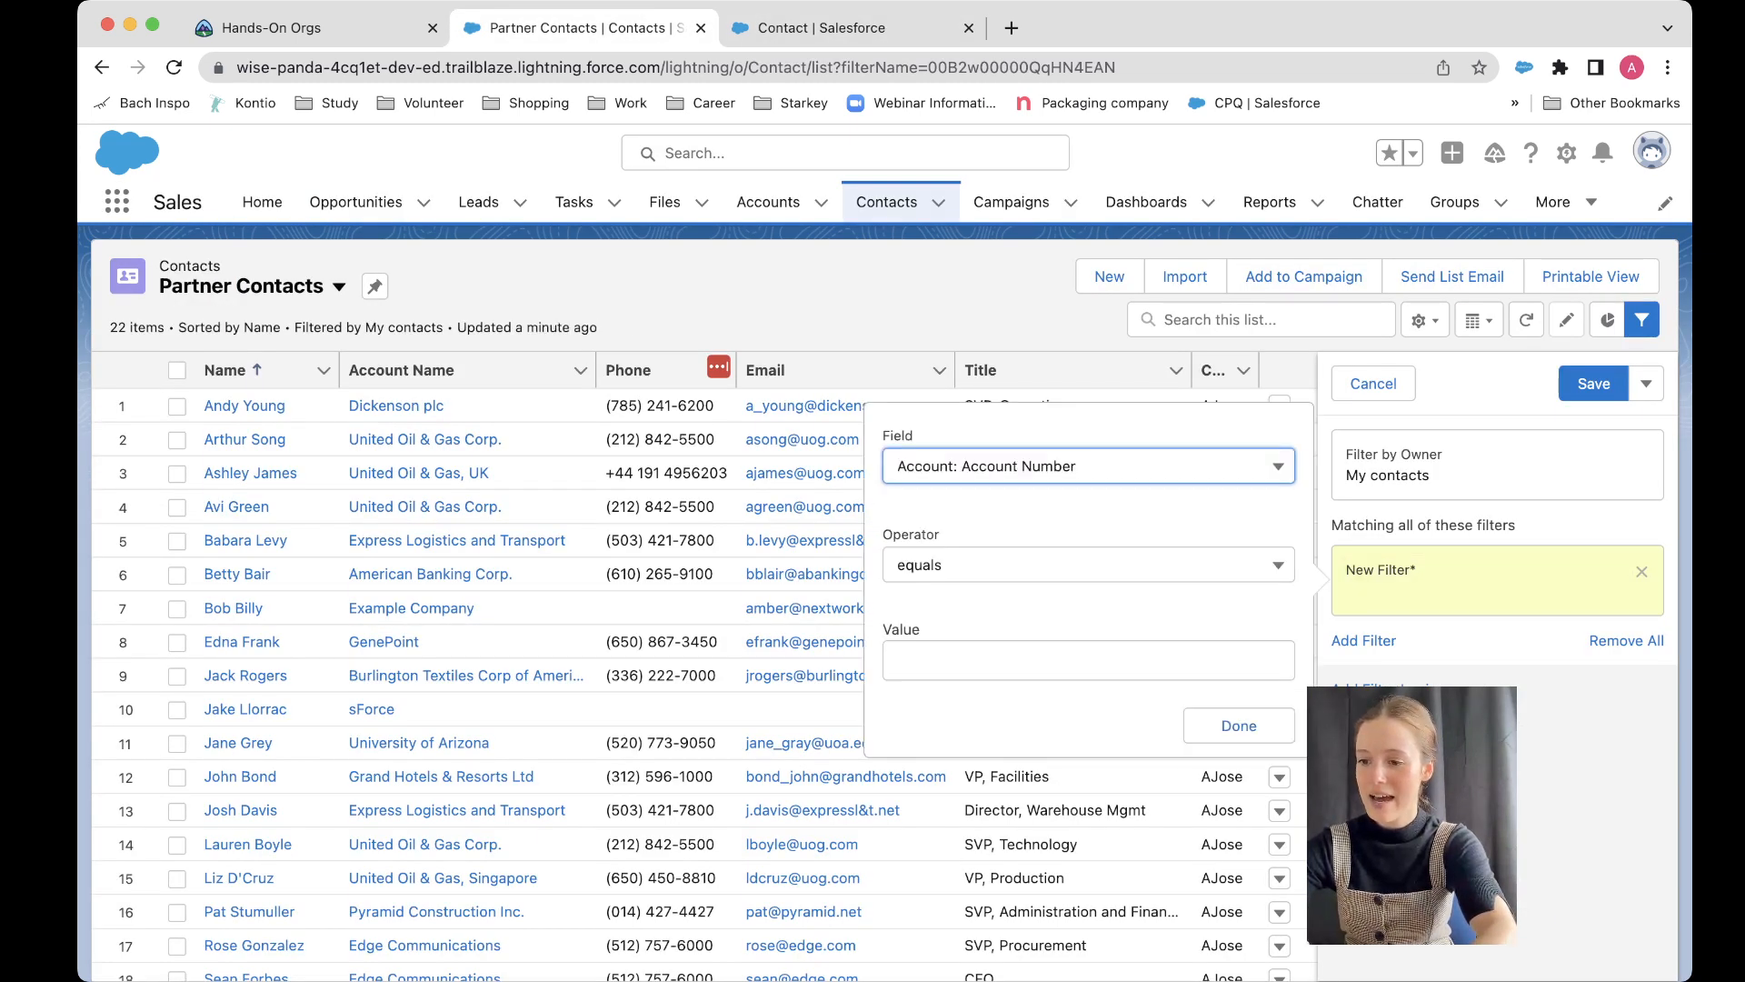
left_click(1089, 467)
scroll(1088, 709, "down", 11)
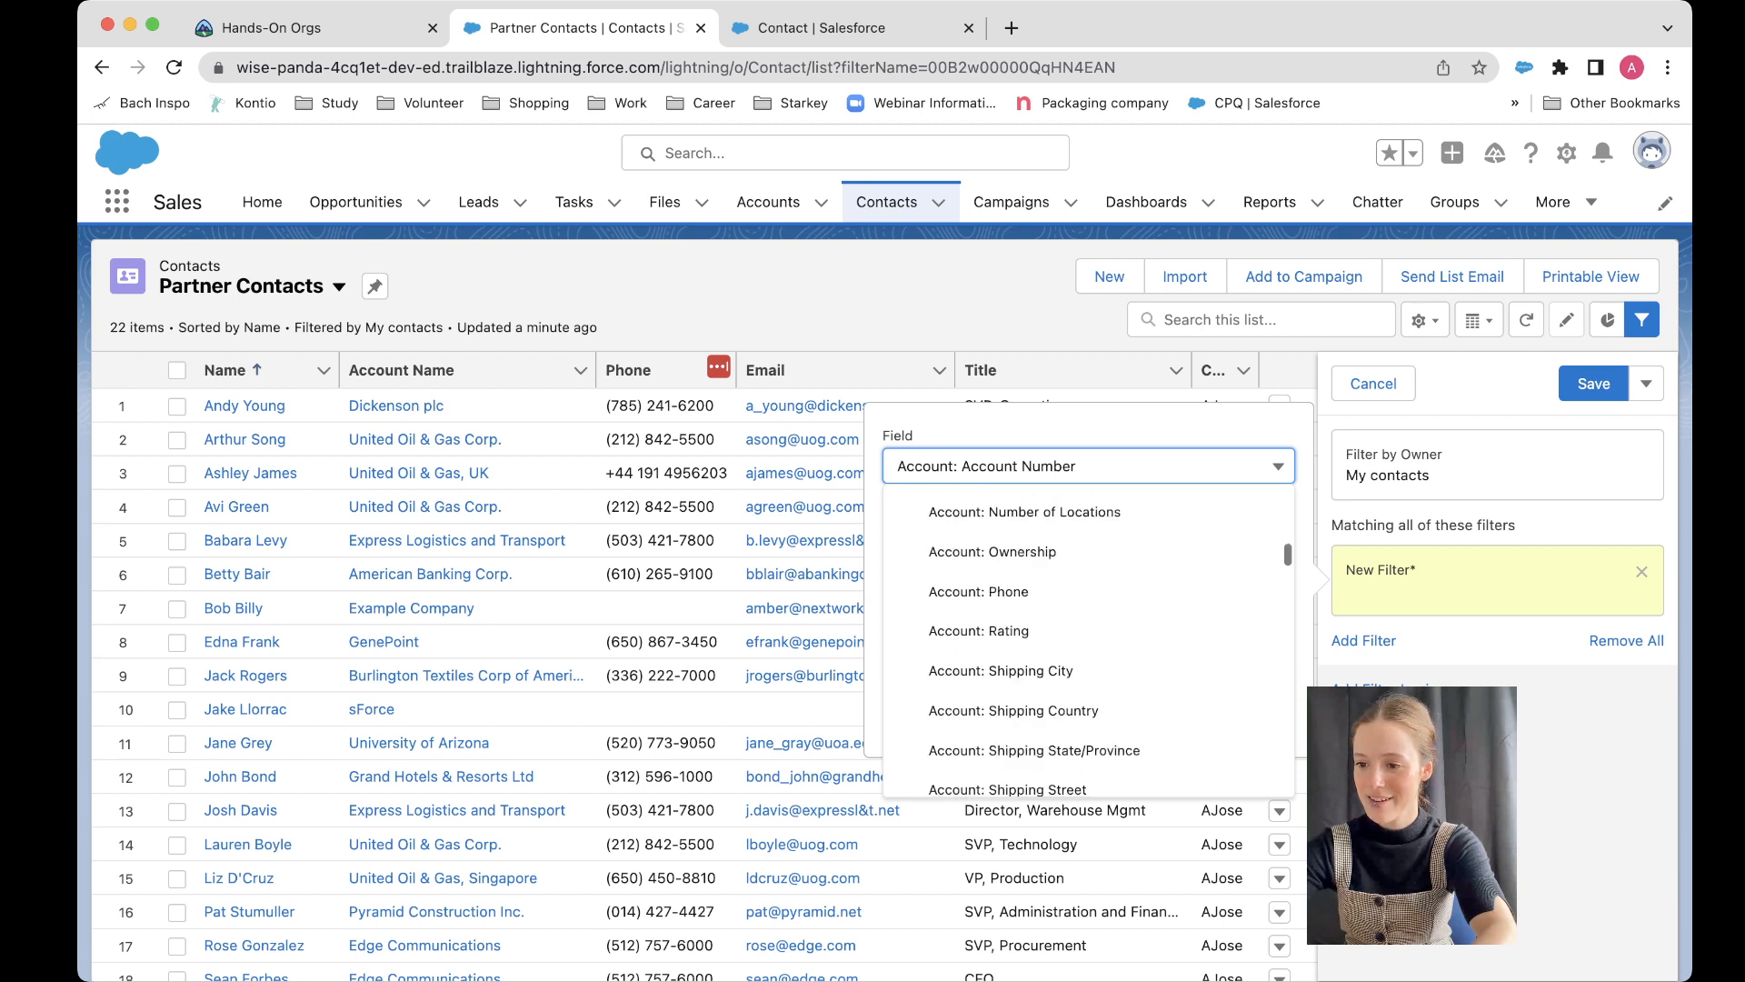
scroll(1089, 709, "down", 6)
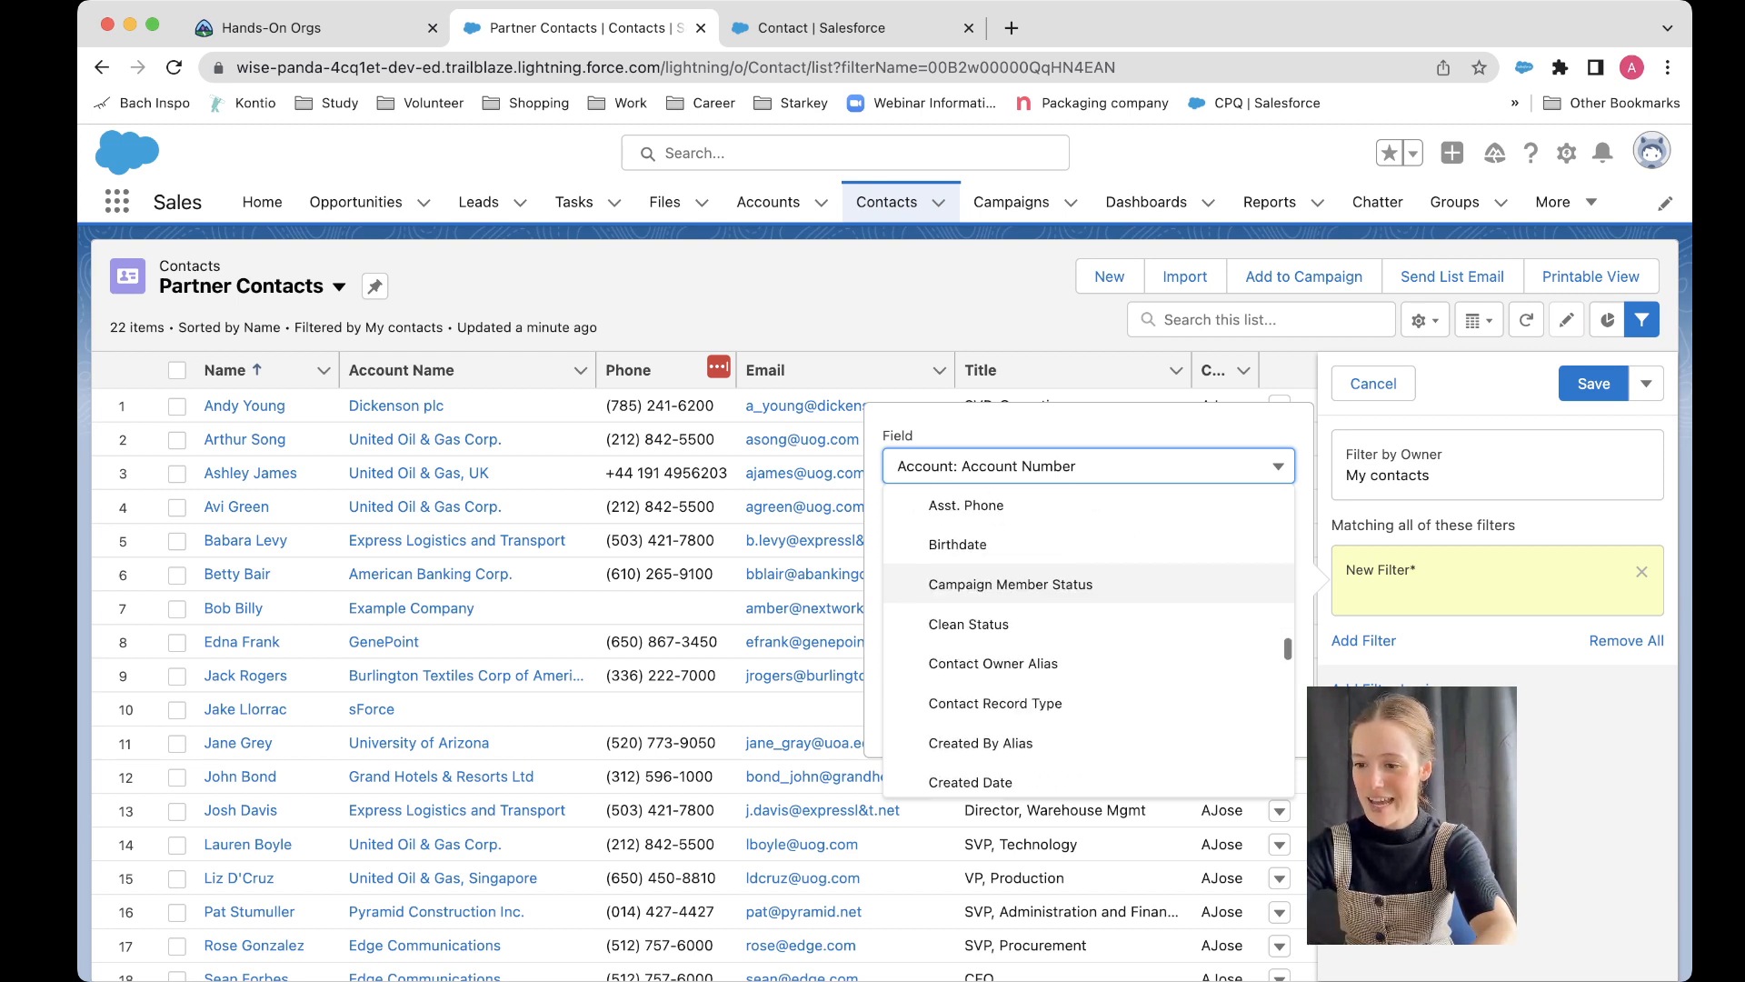
left_click(995, 697)
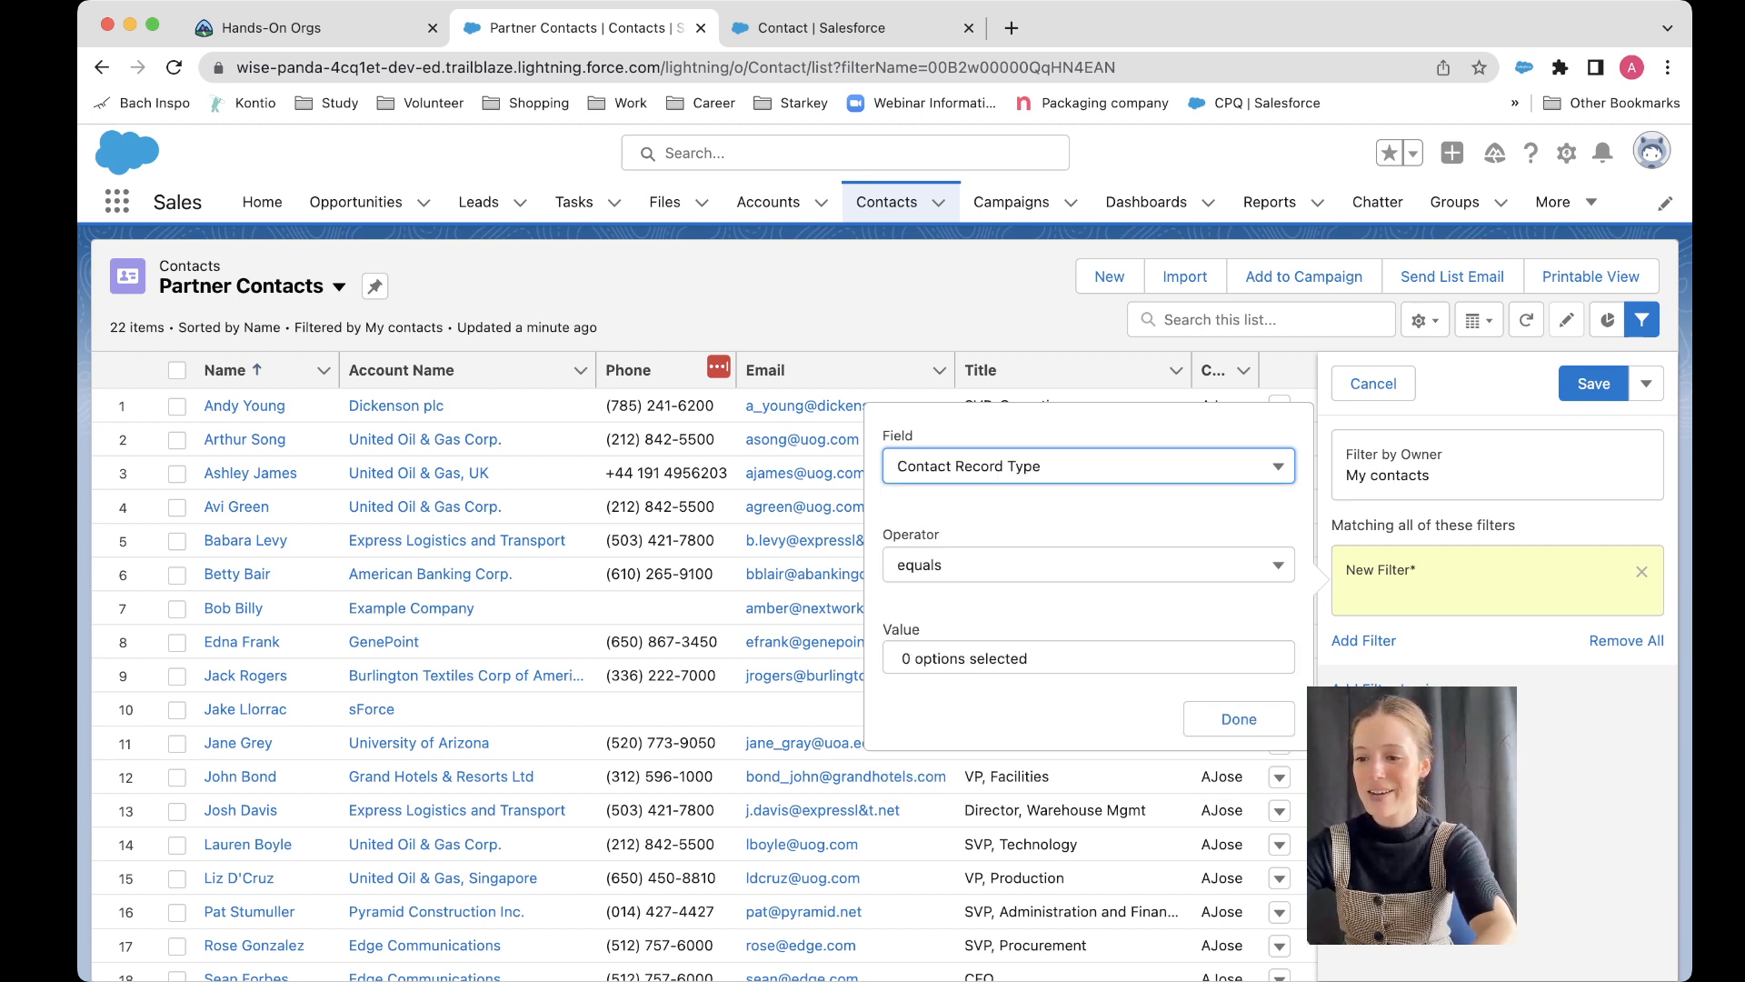
left_click(1000, 658)
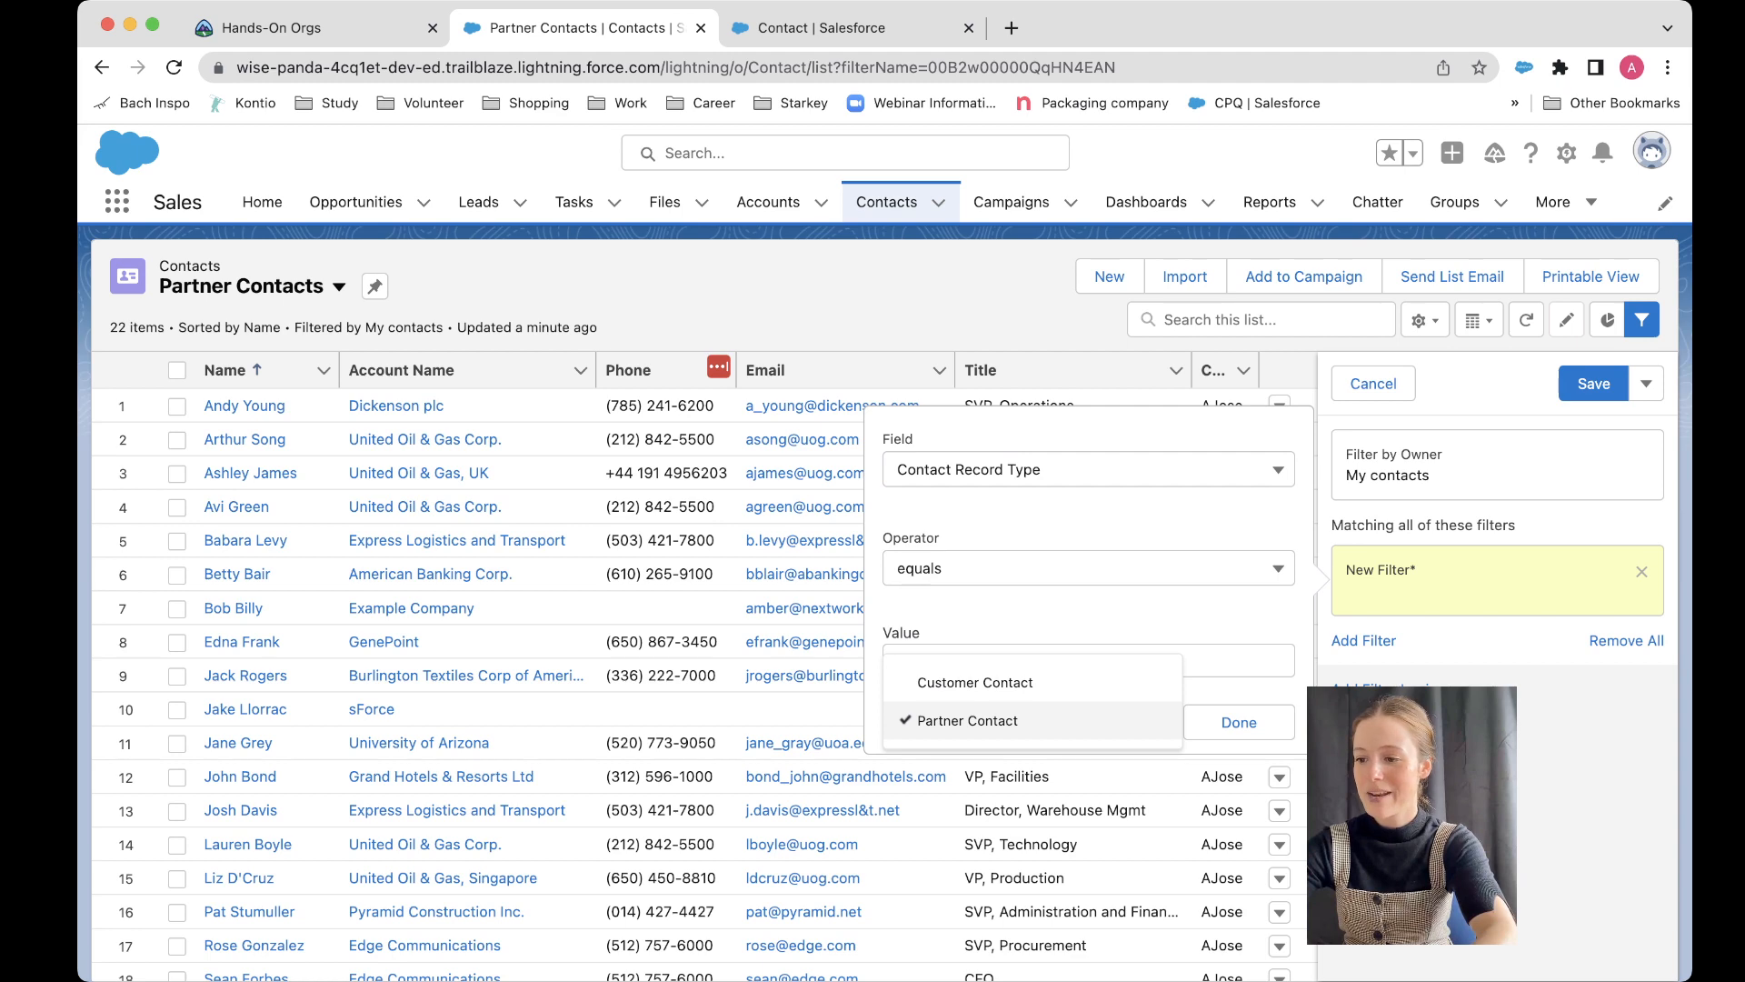
left_click(1239, 721)
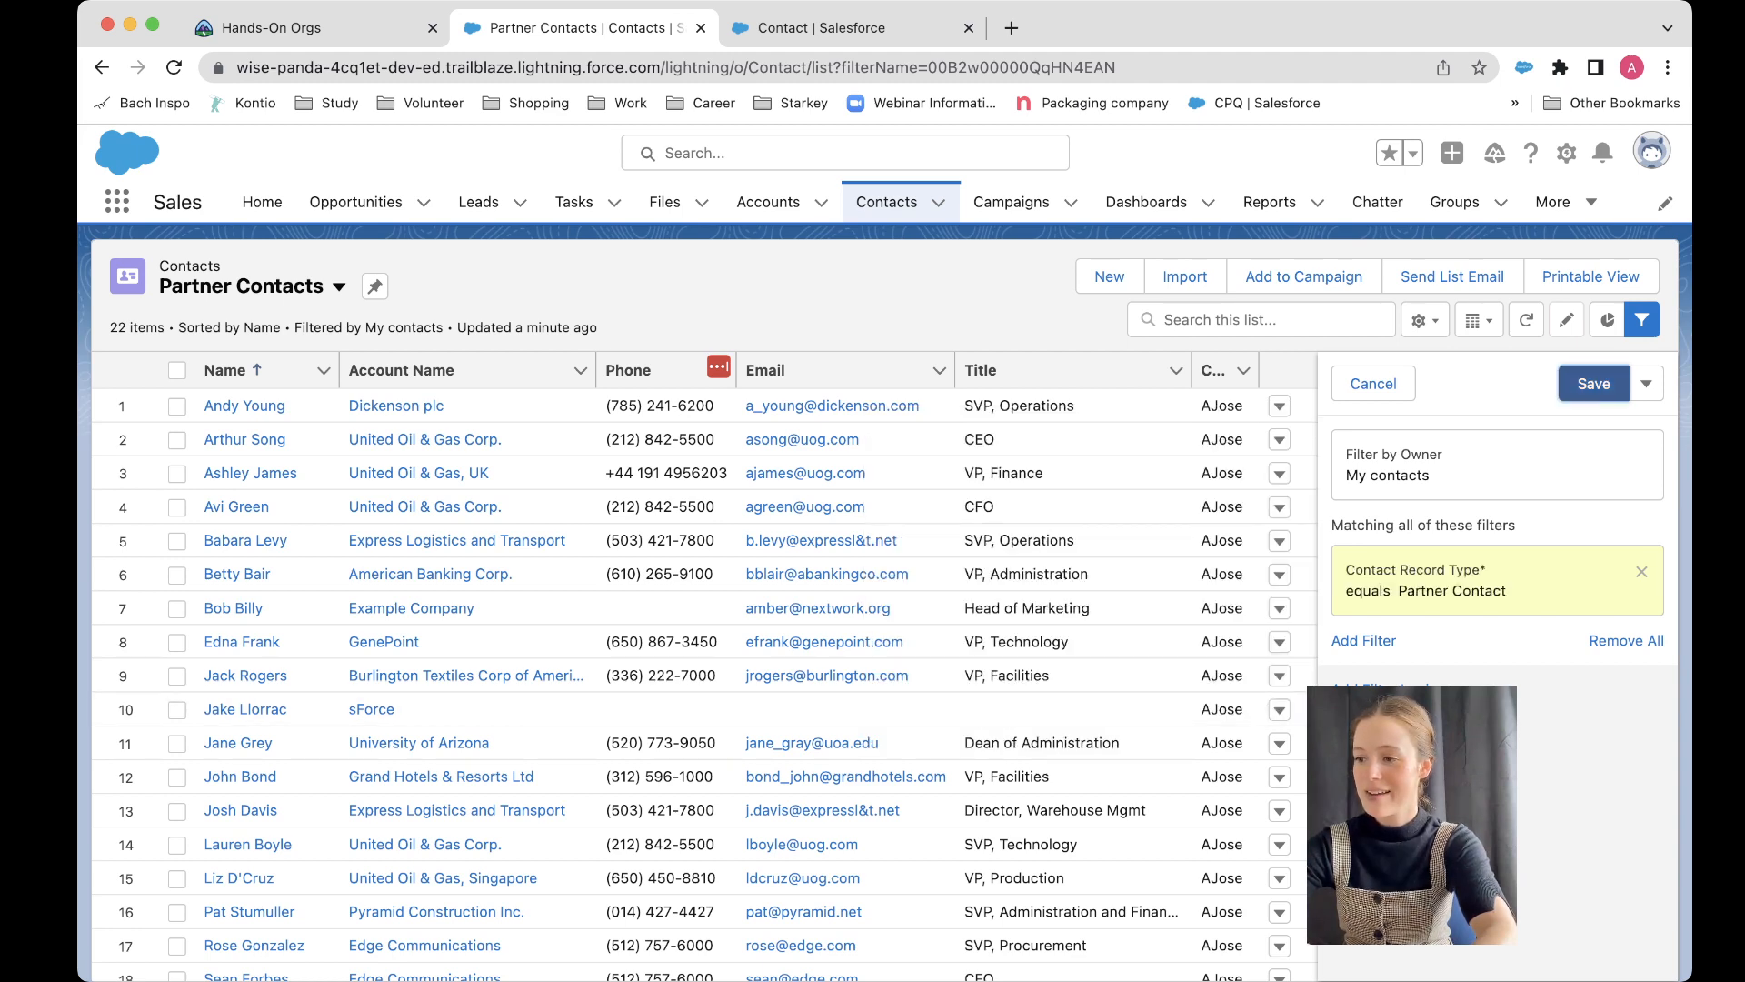
left_click(1594, 384)
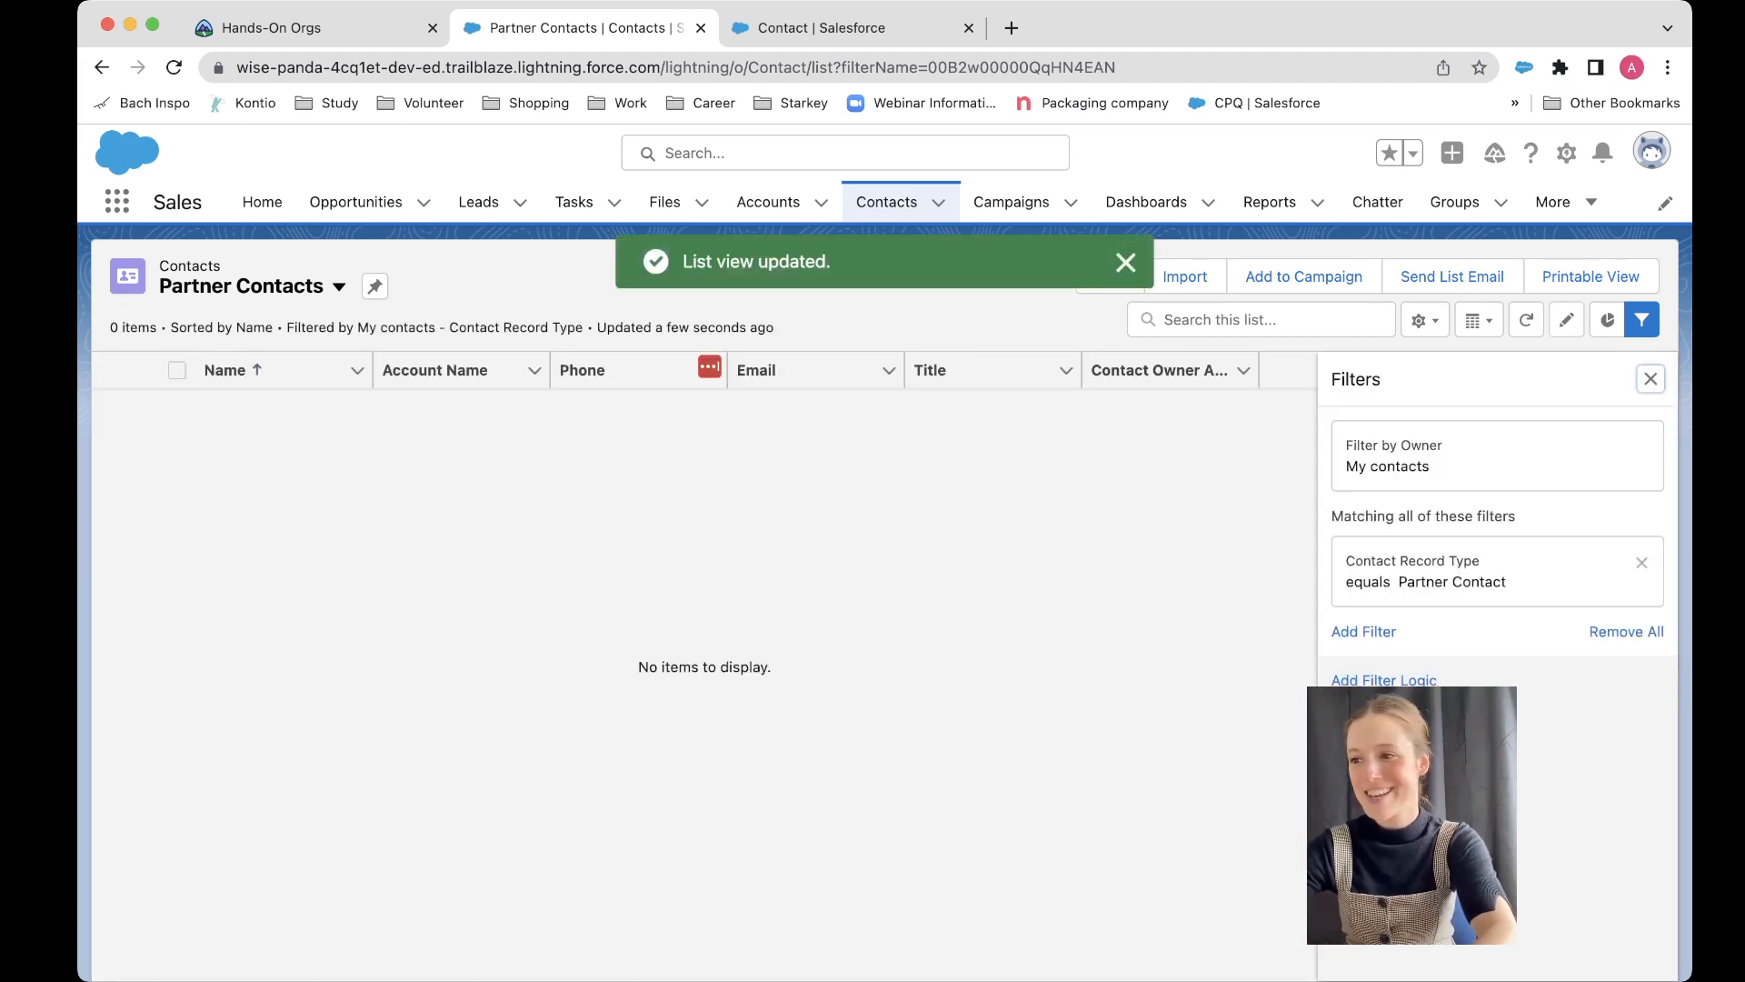
left_click(1651, 379)
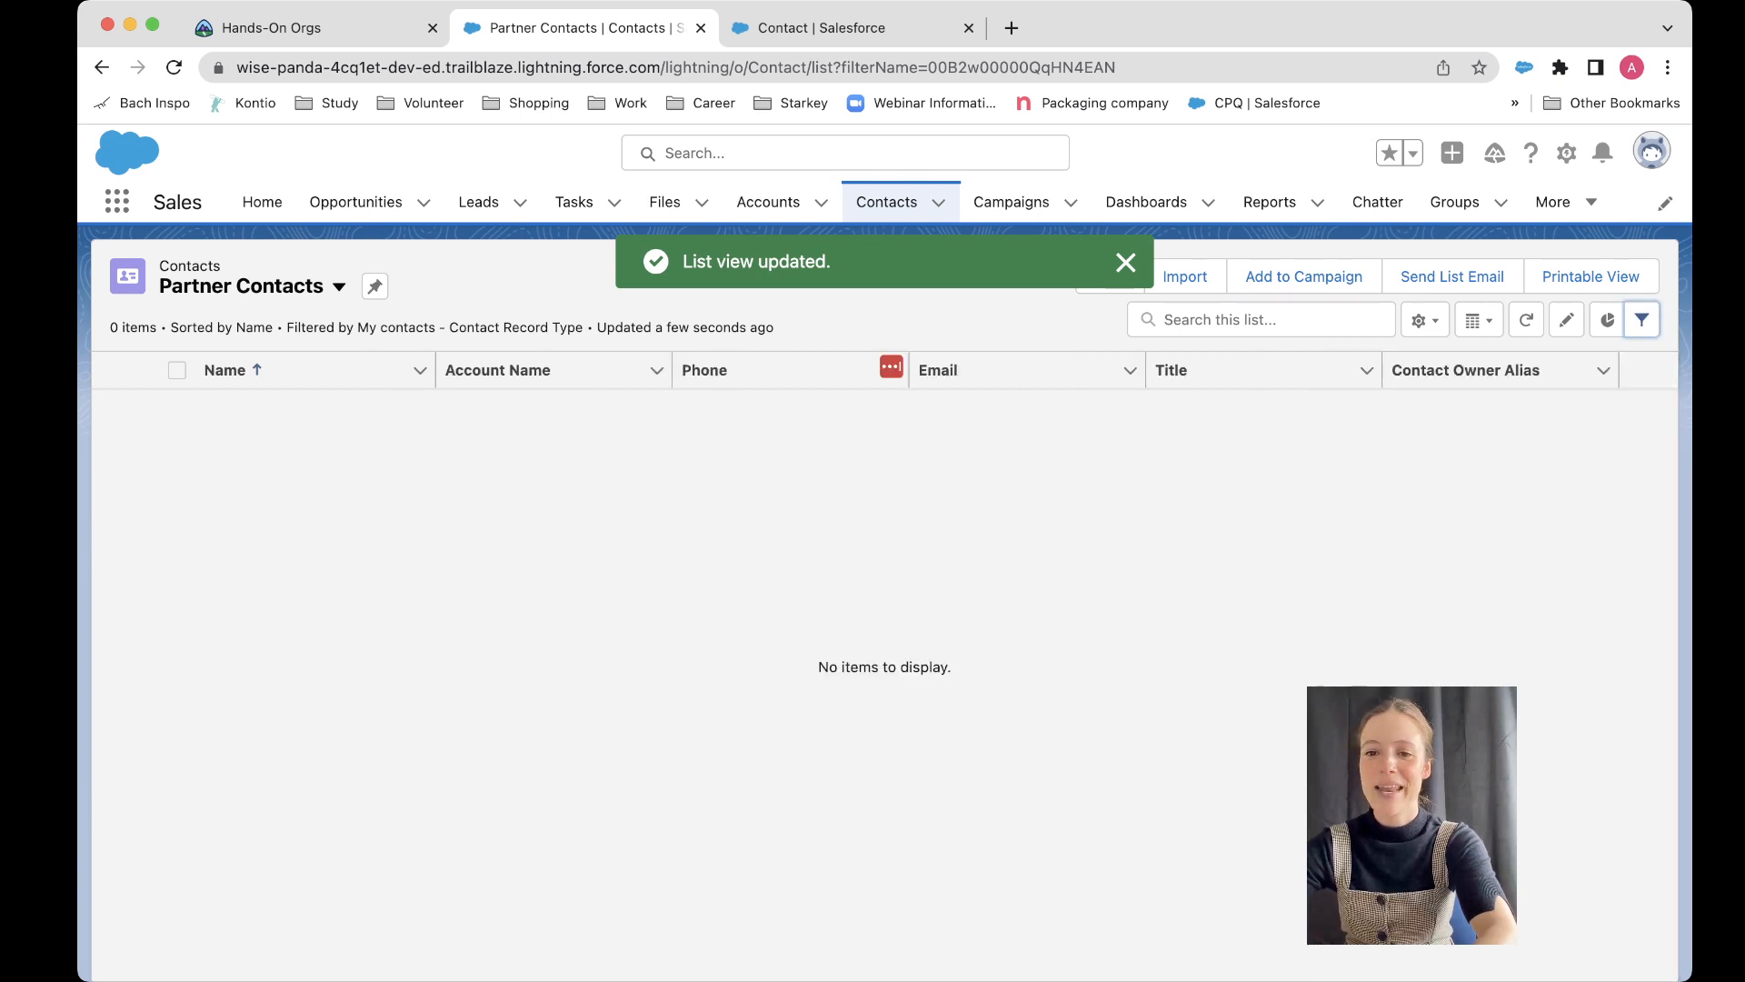
left_click(339, 286)
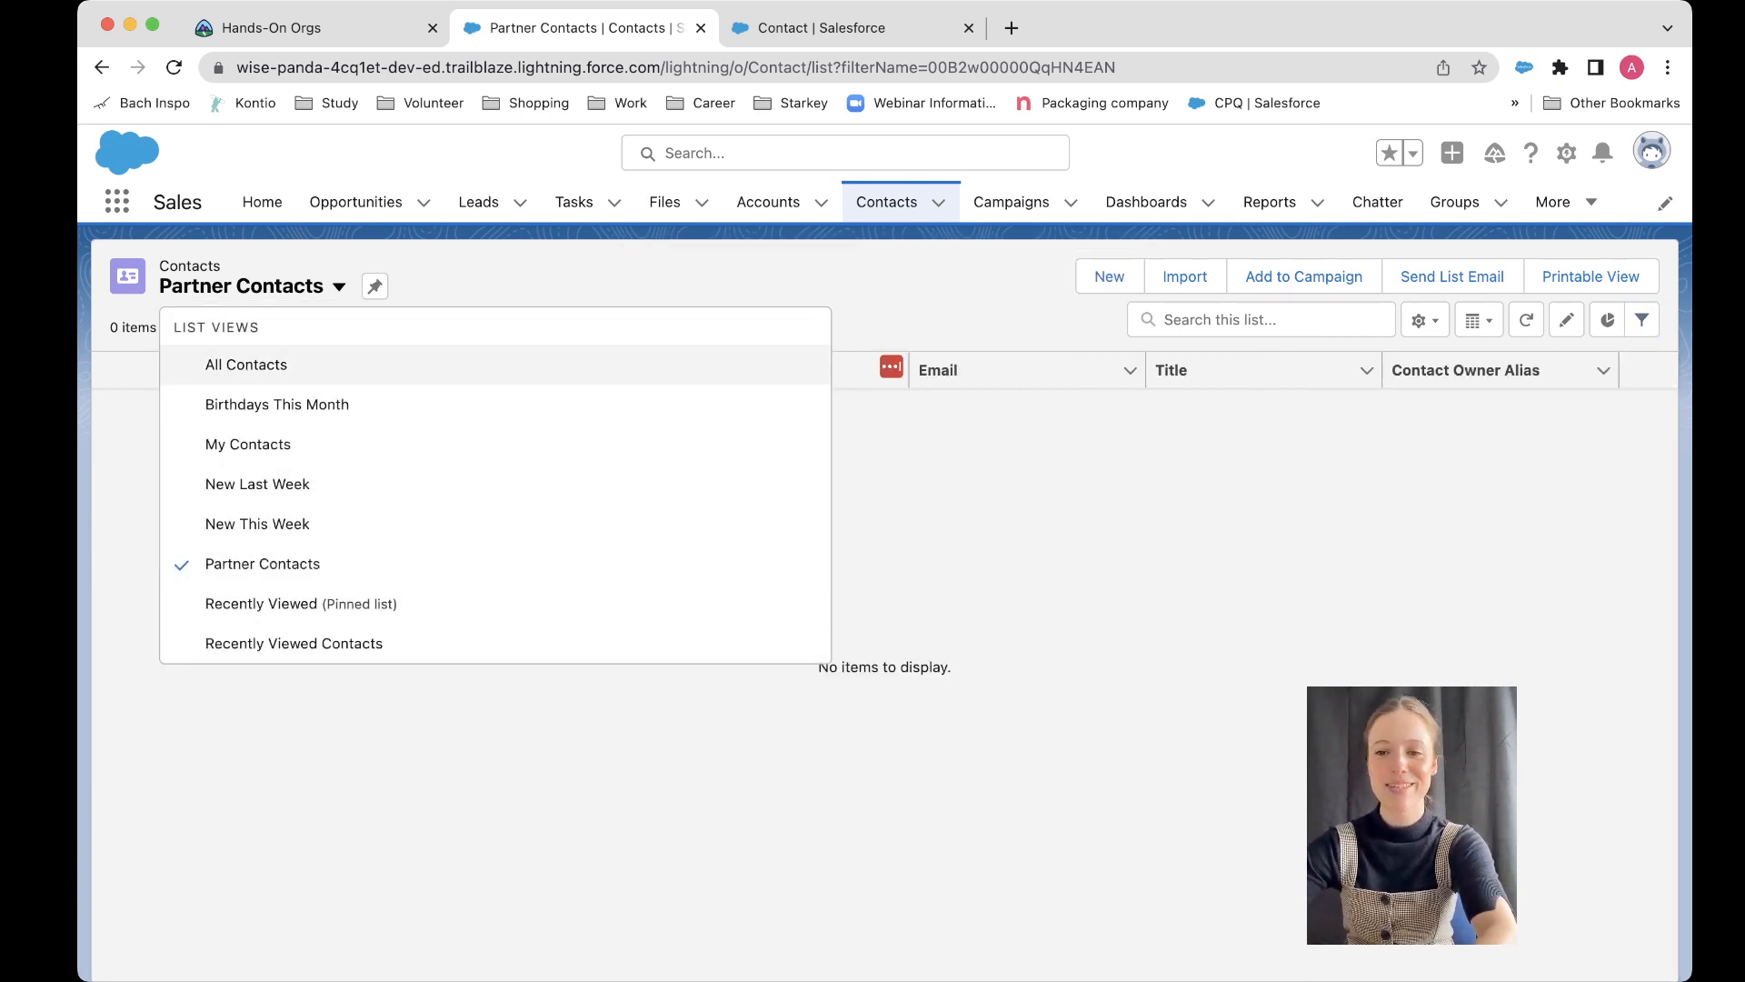
left_click(339, 286)
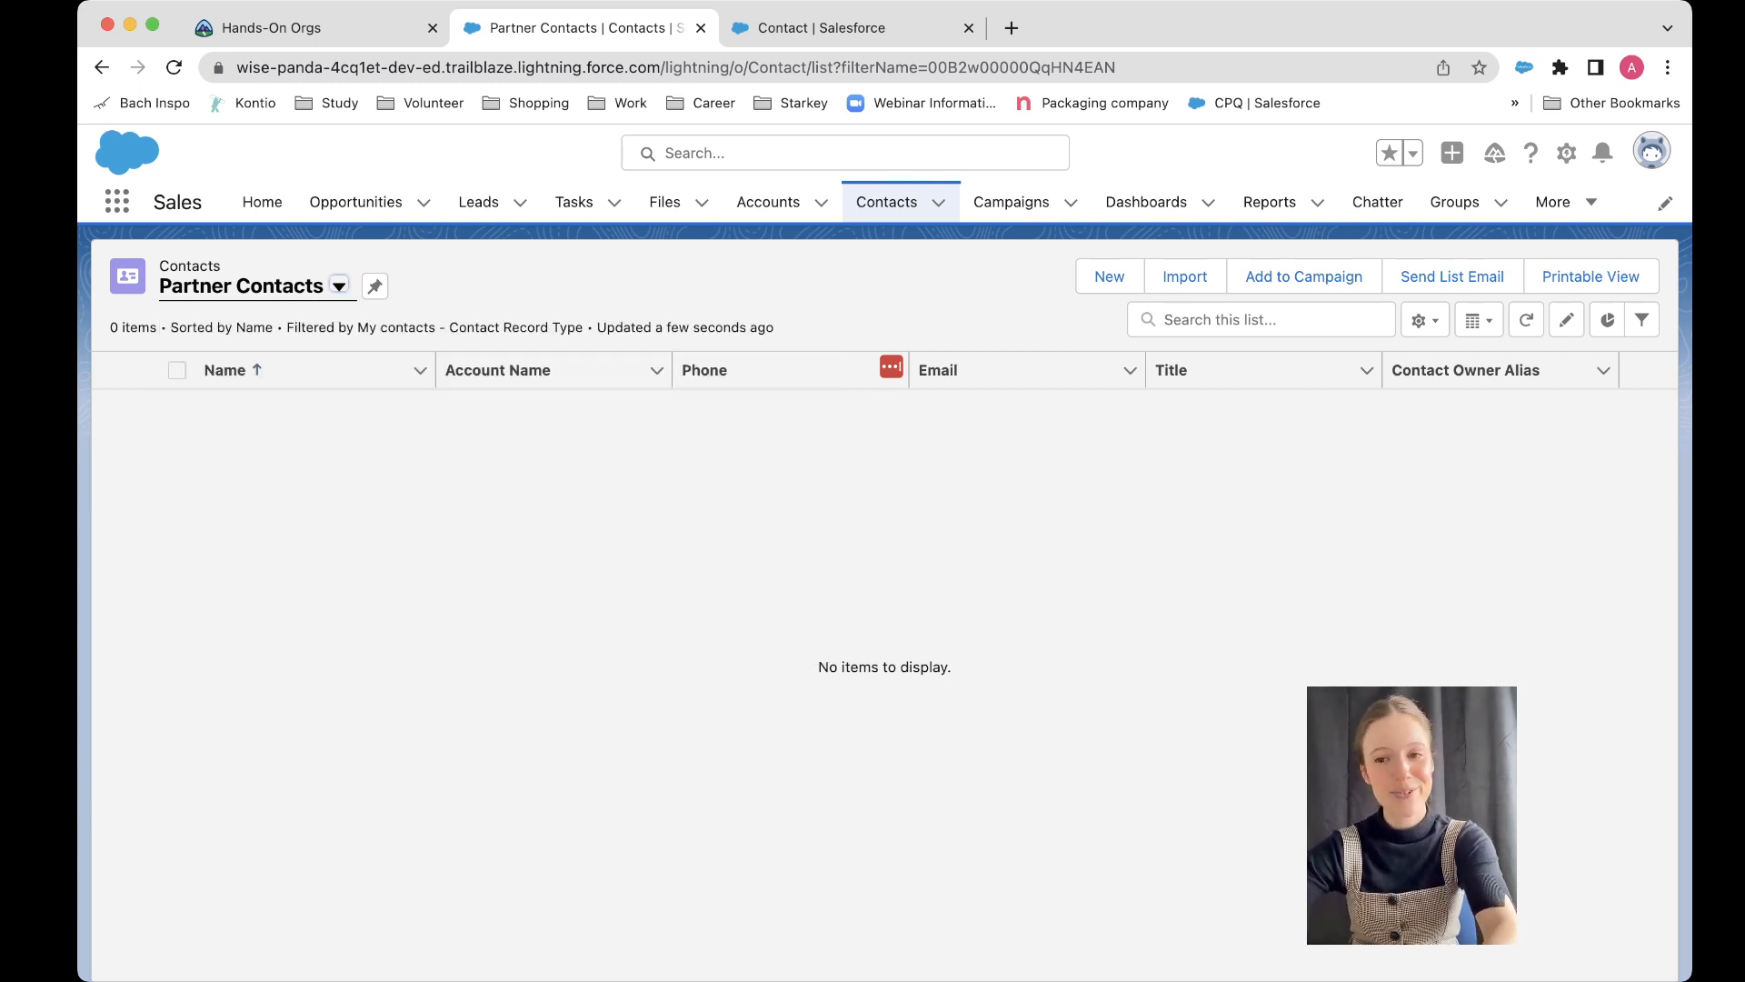